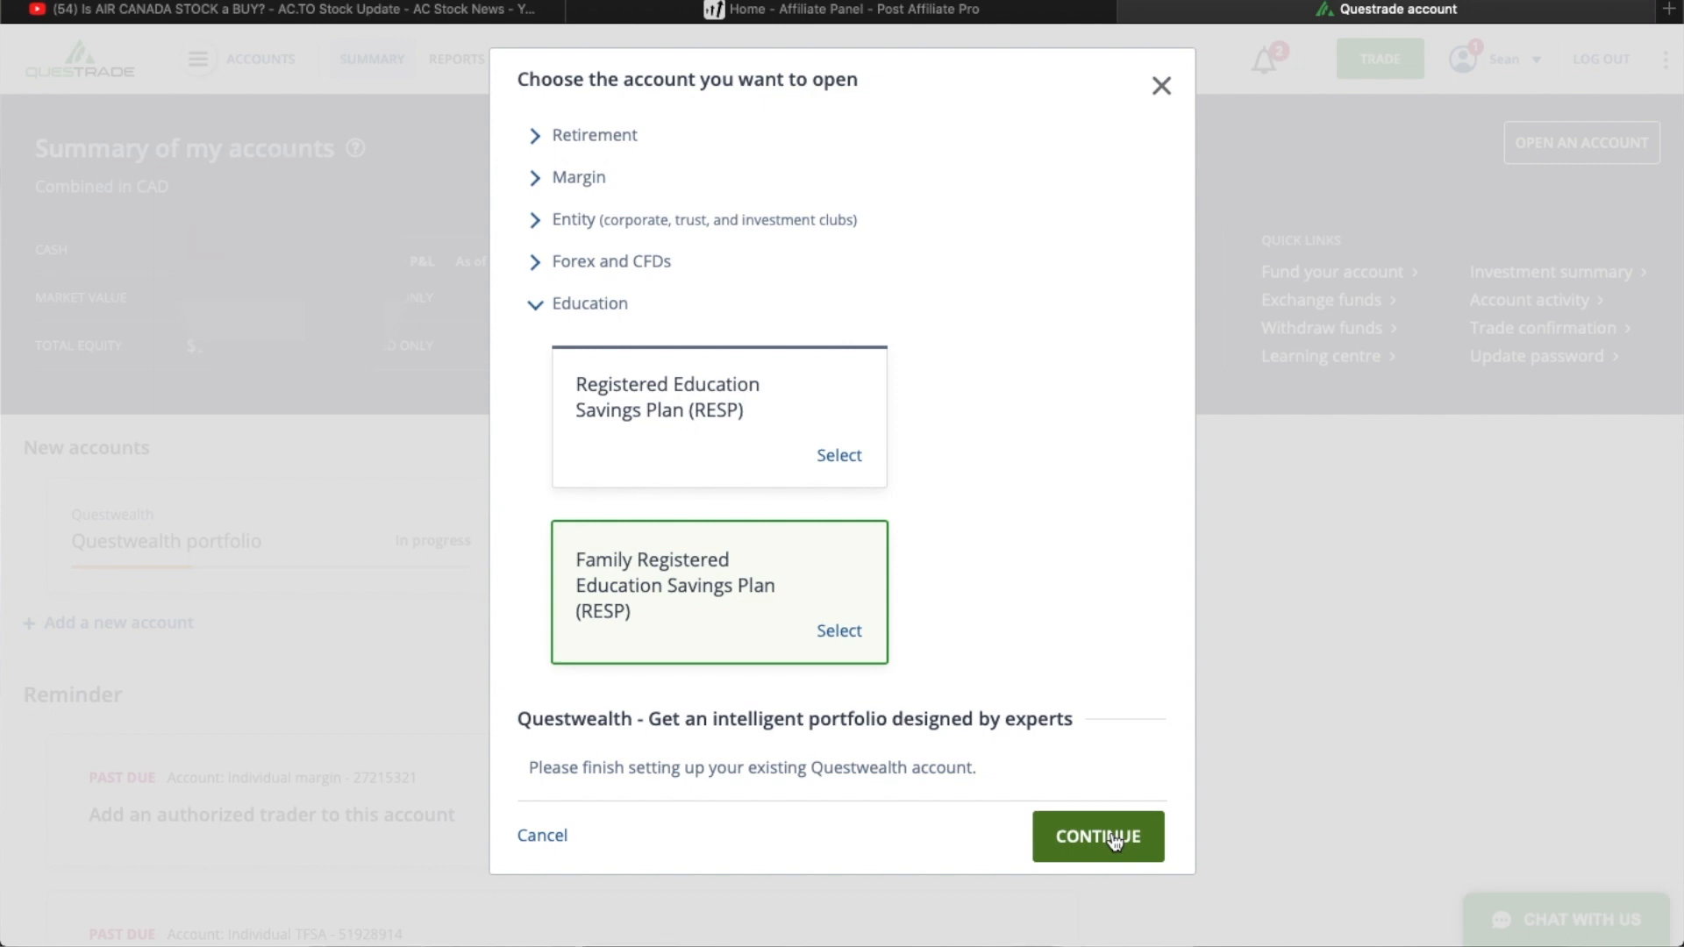
- Start the portfolio questionnaire for the Family RESP and accept the prefilled birth date, annual income and net worth answers
left_click(1115, 842)
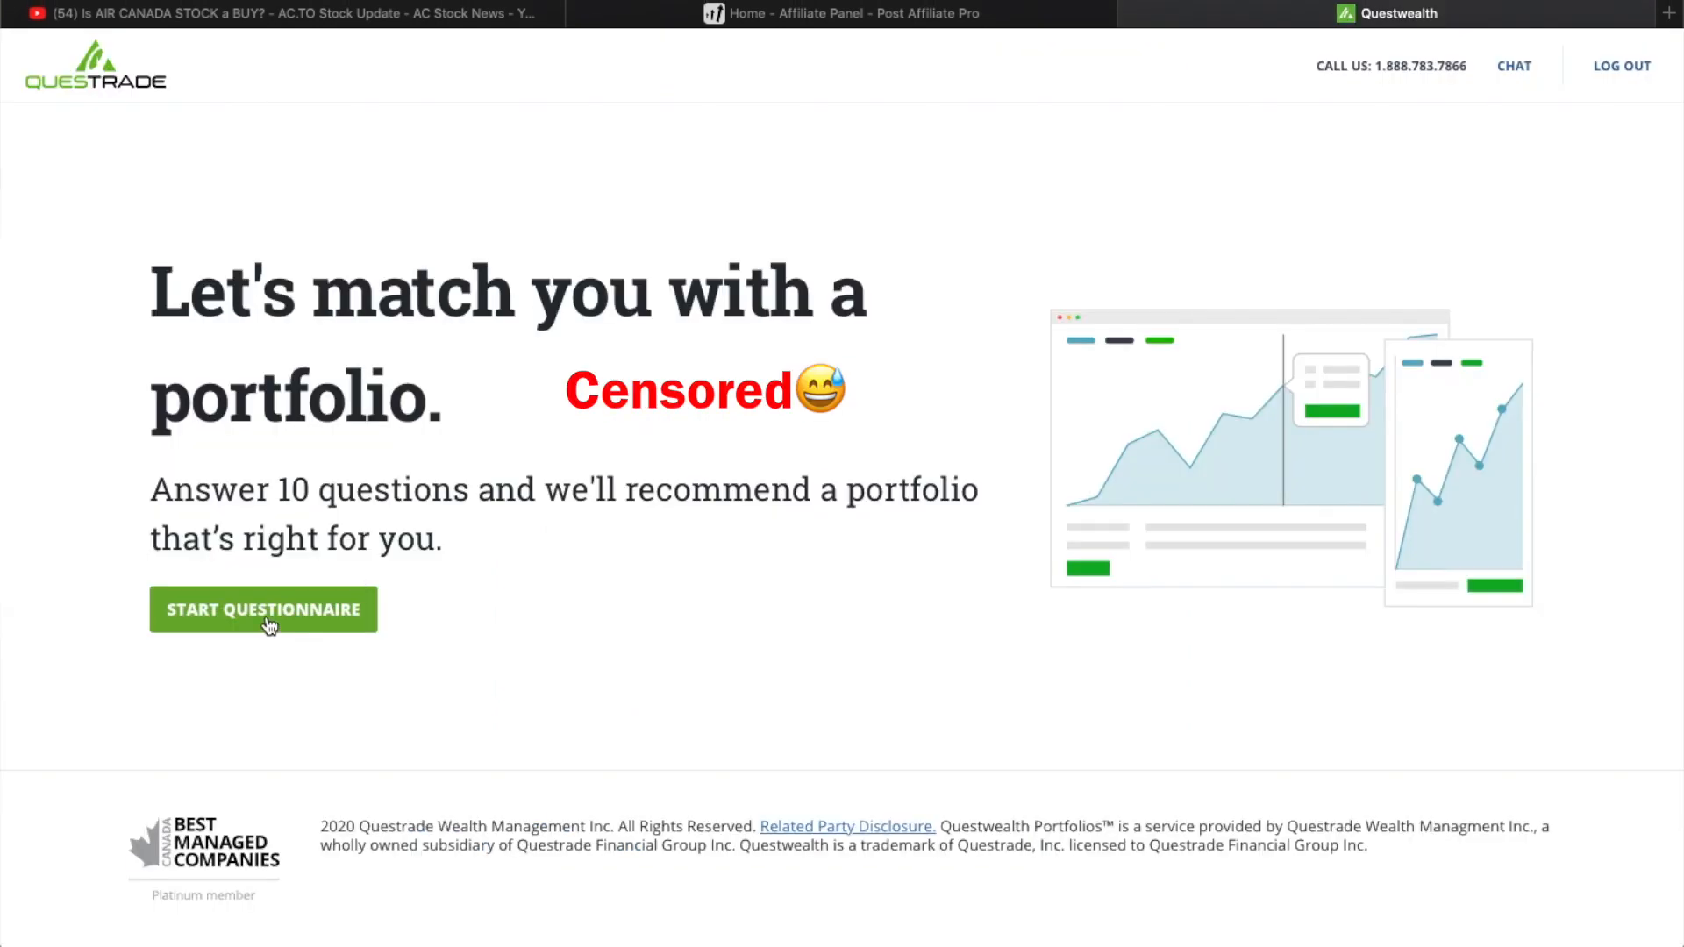
left_click(269, 625)
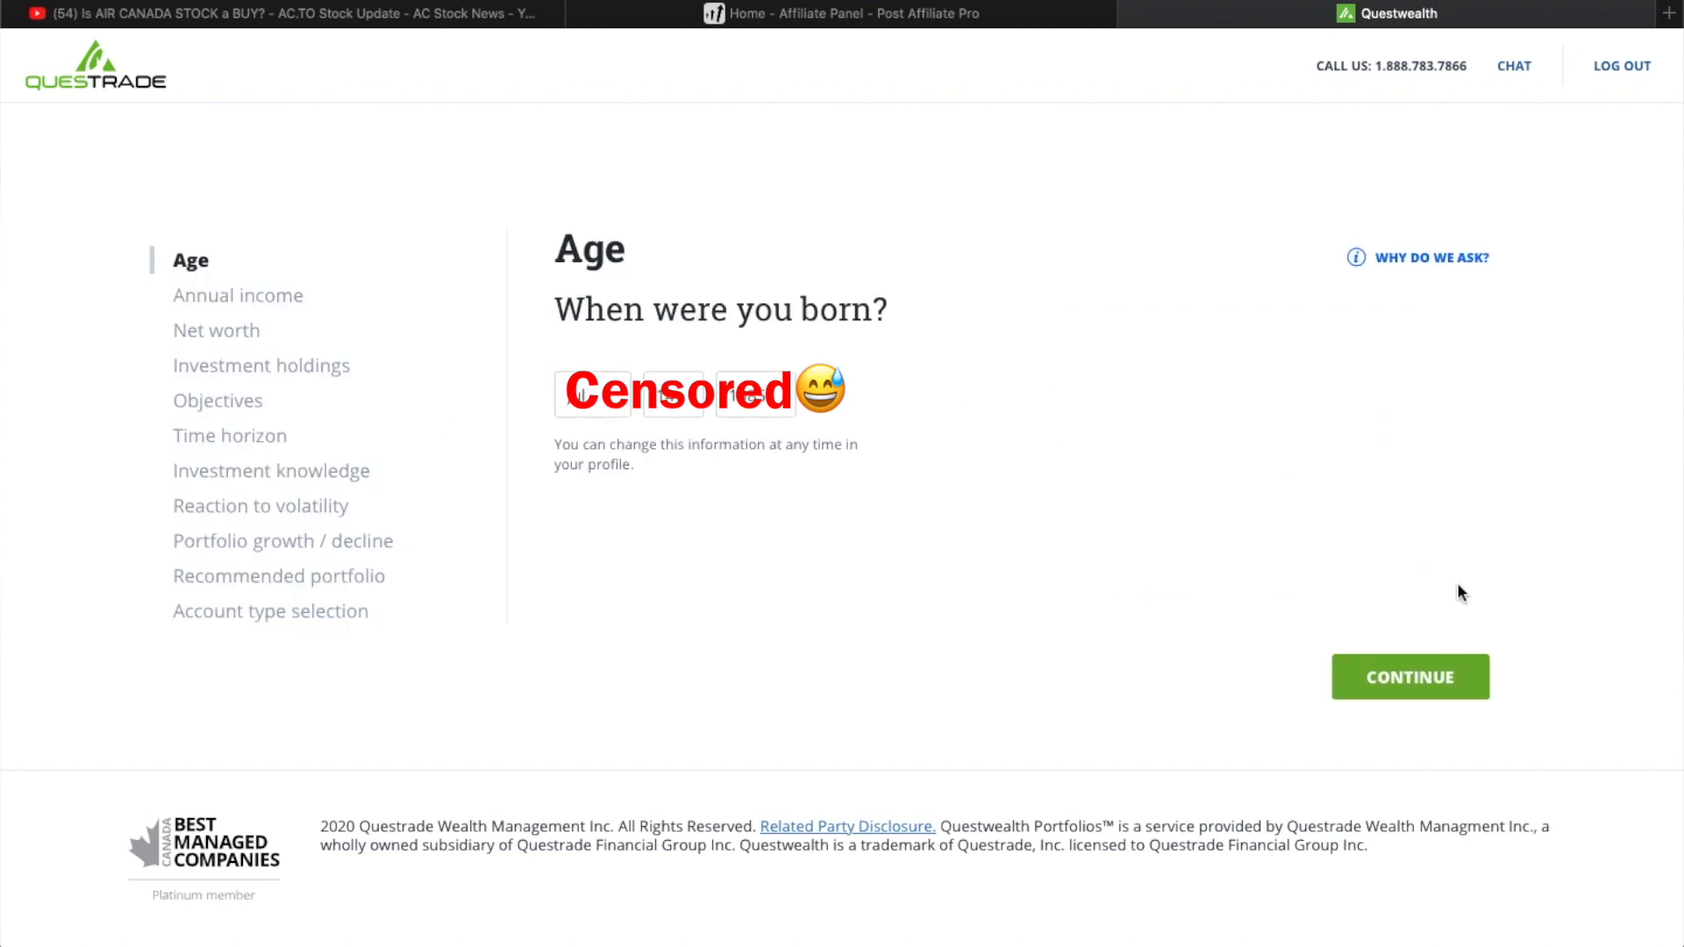
left_click(1427, 668)
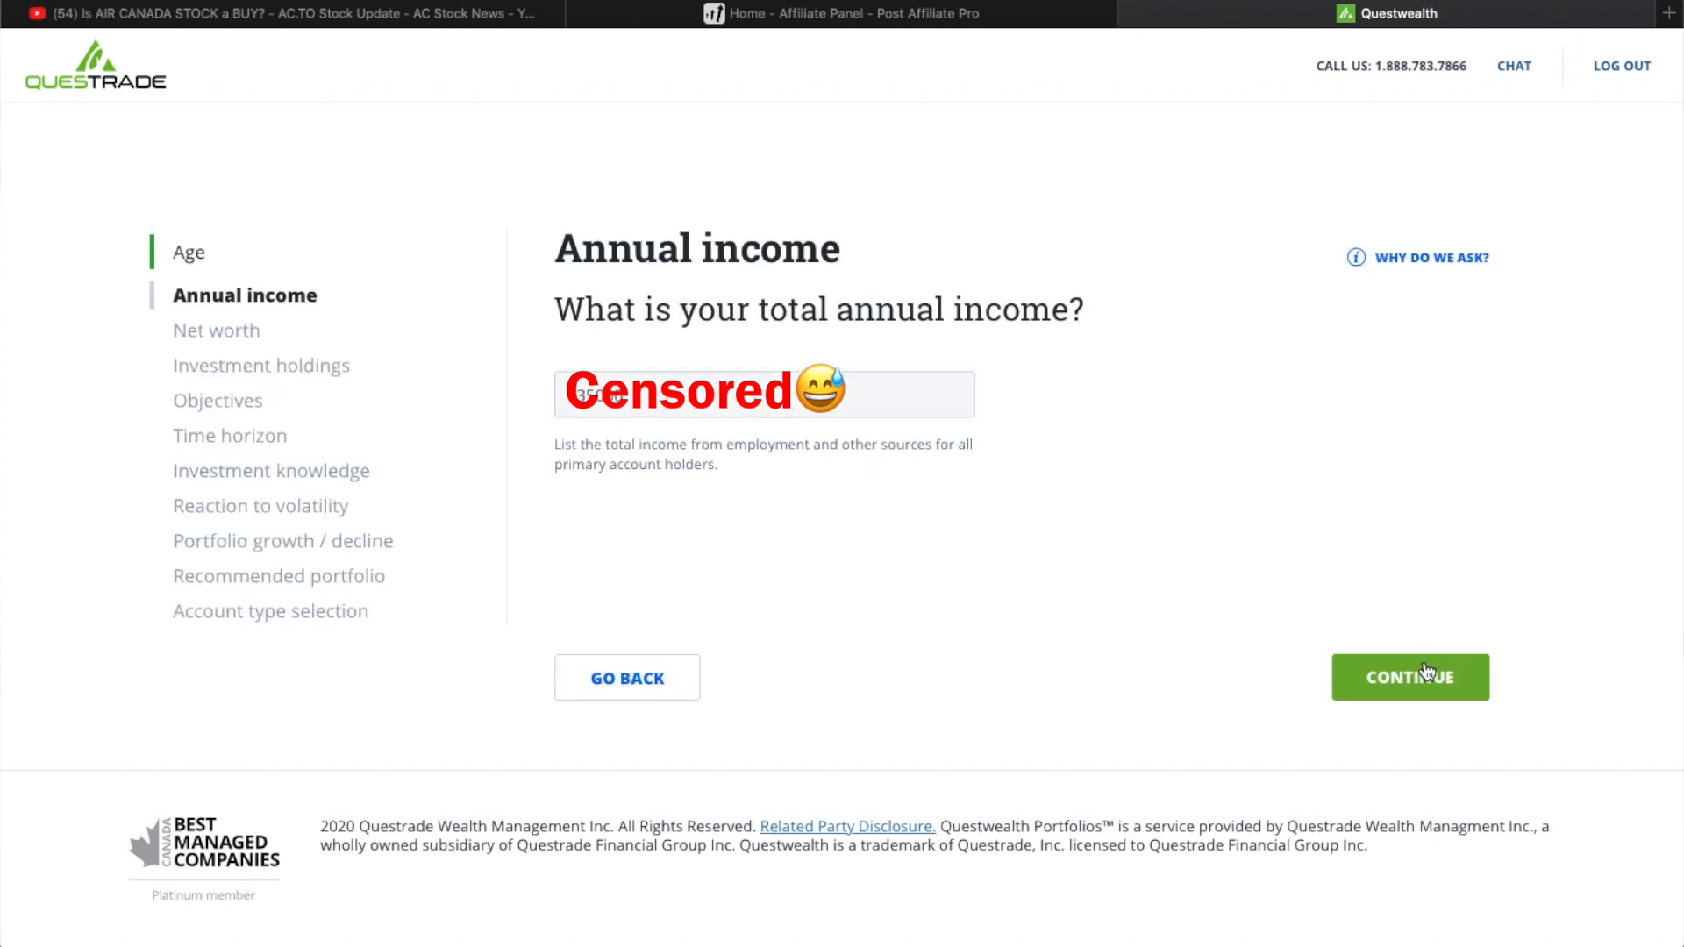
left_click(764, 410)
left_click(1435, 684)
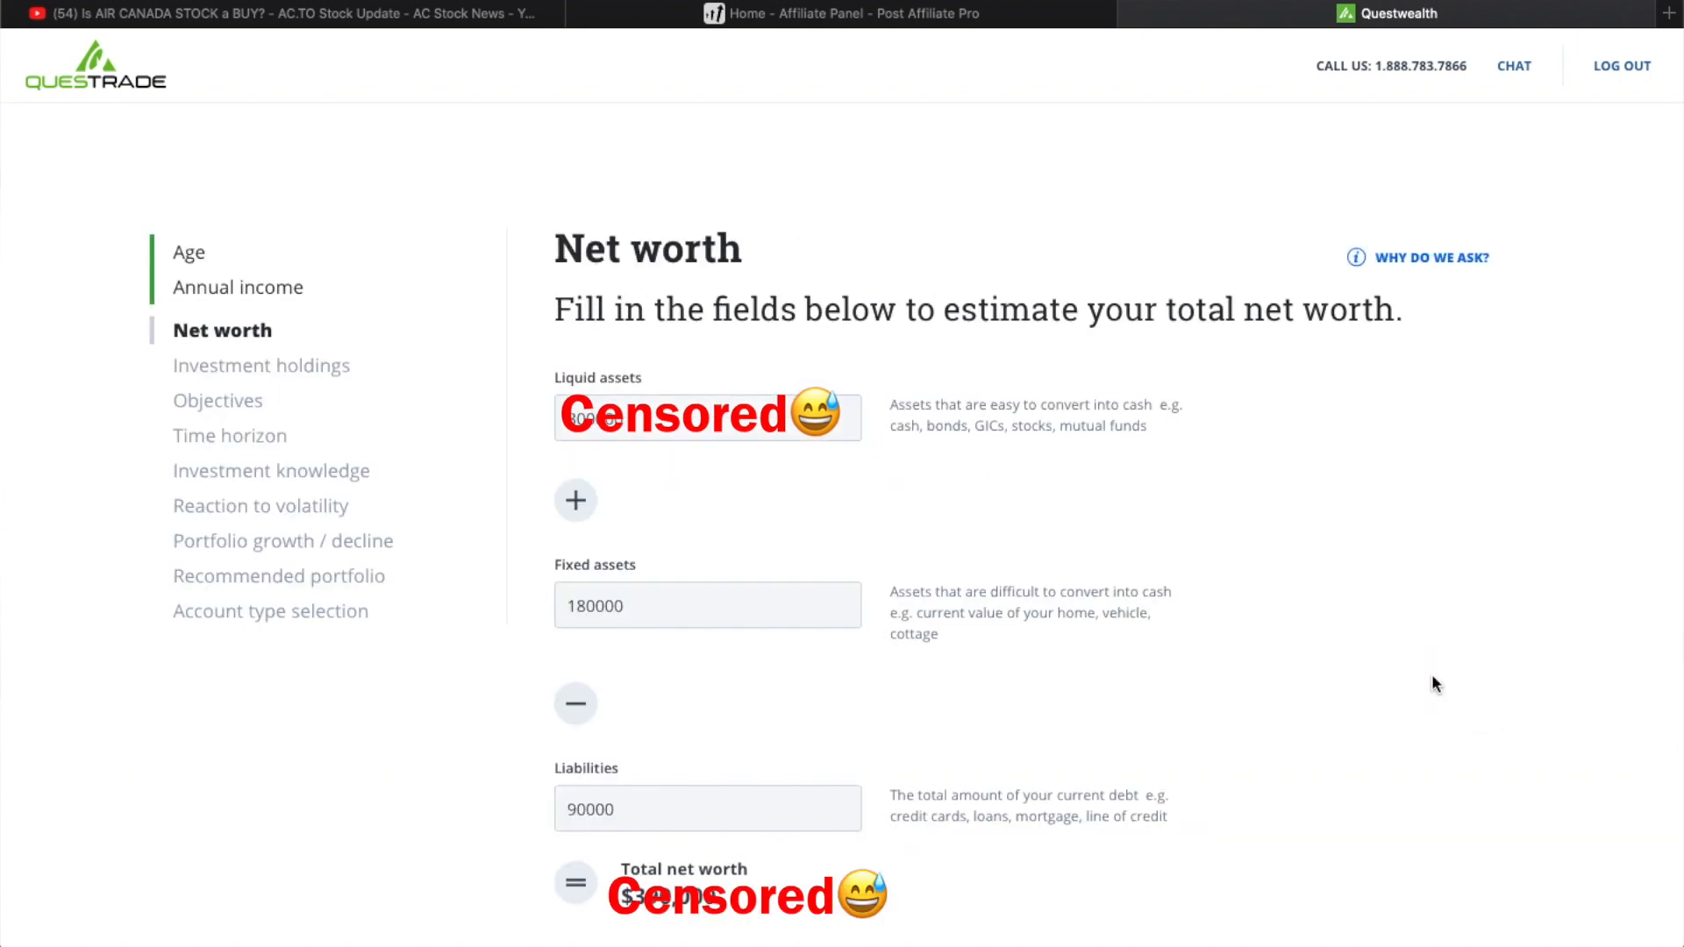
scroll(1347, 547, "down", 3)
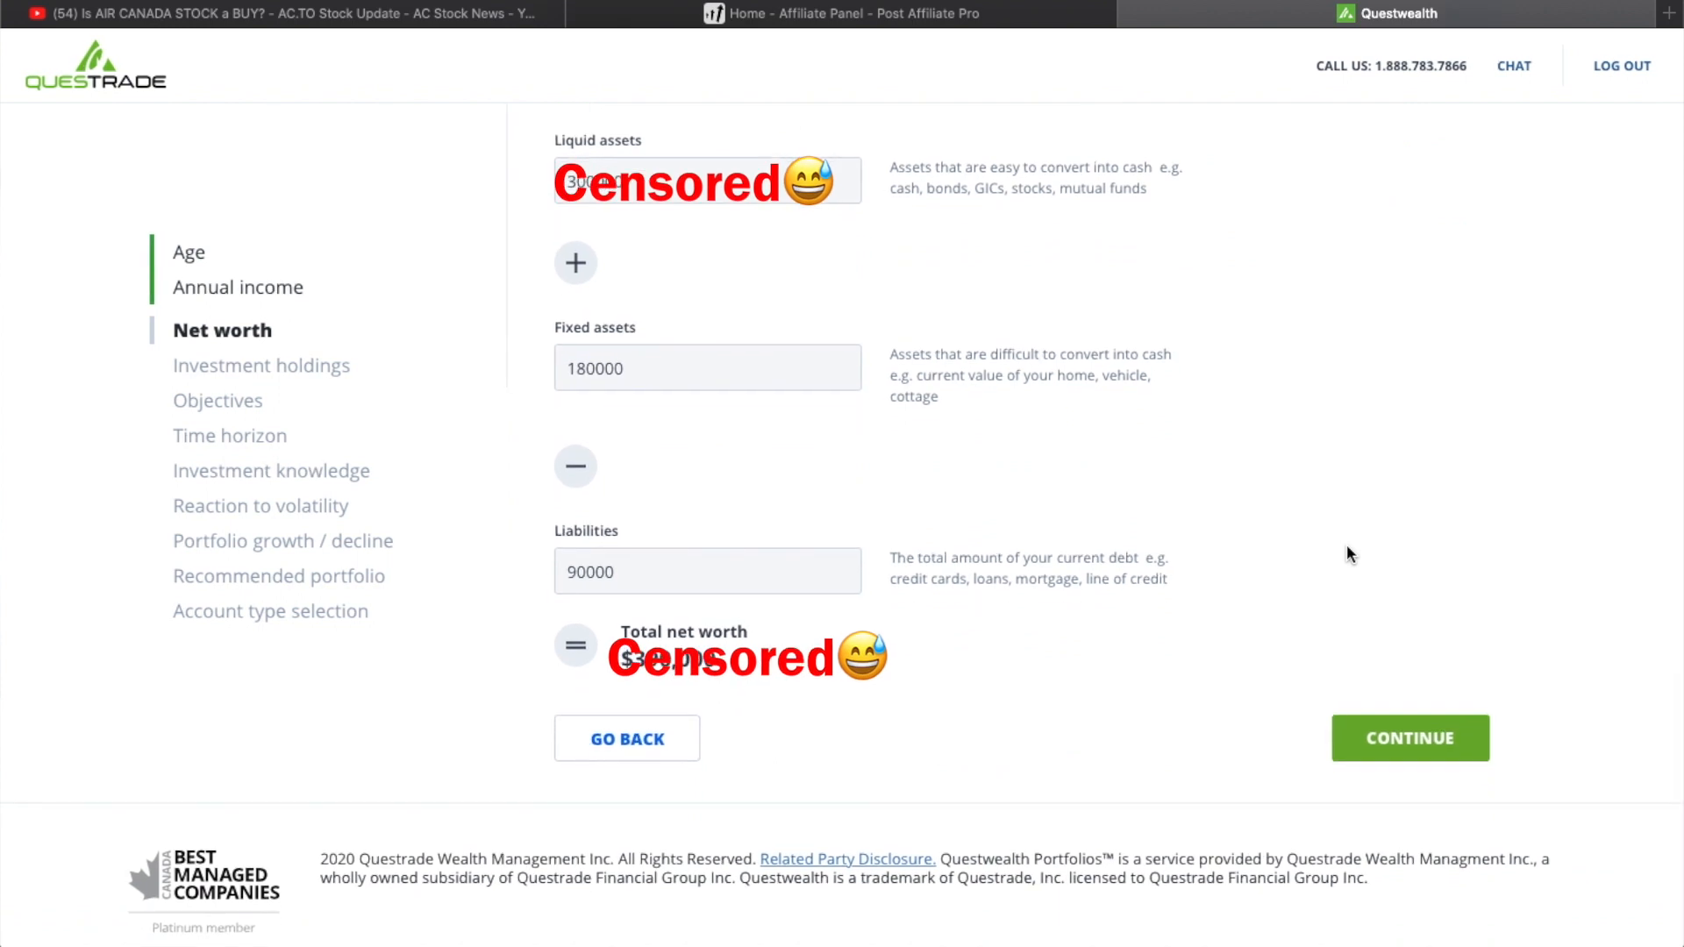
left_click(1412, 746)
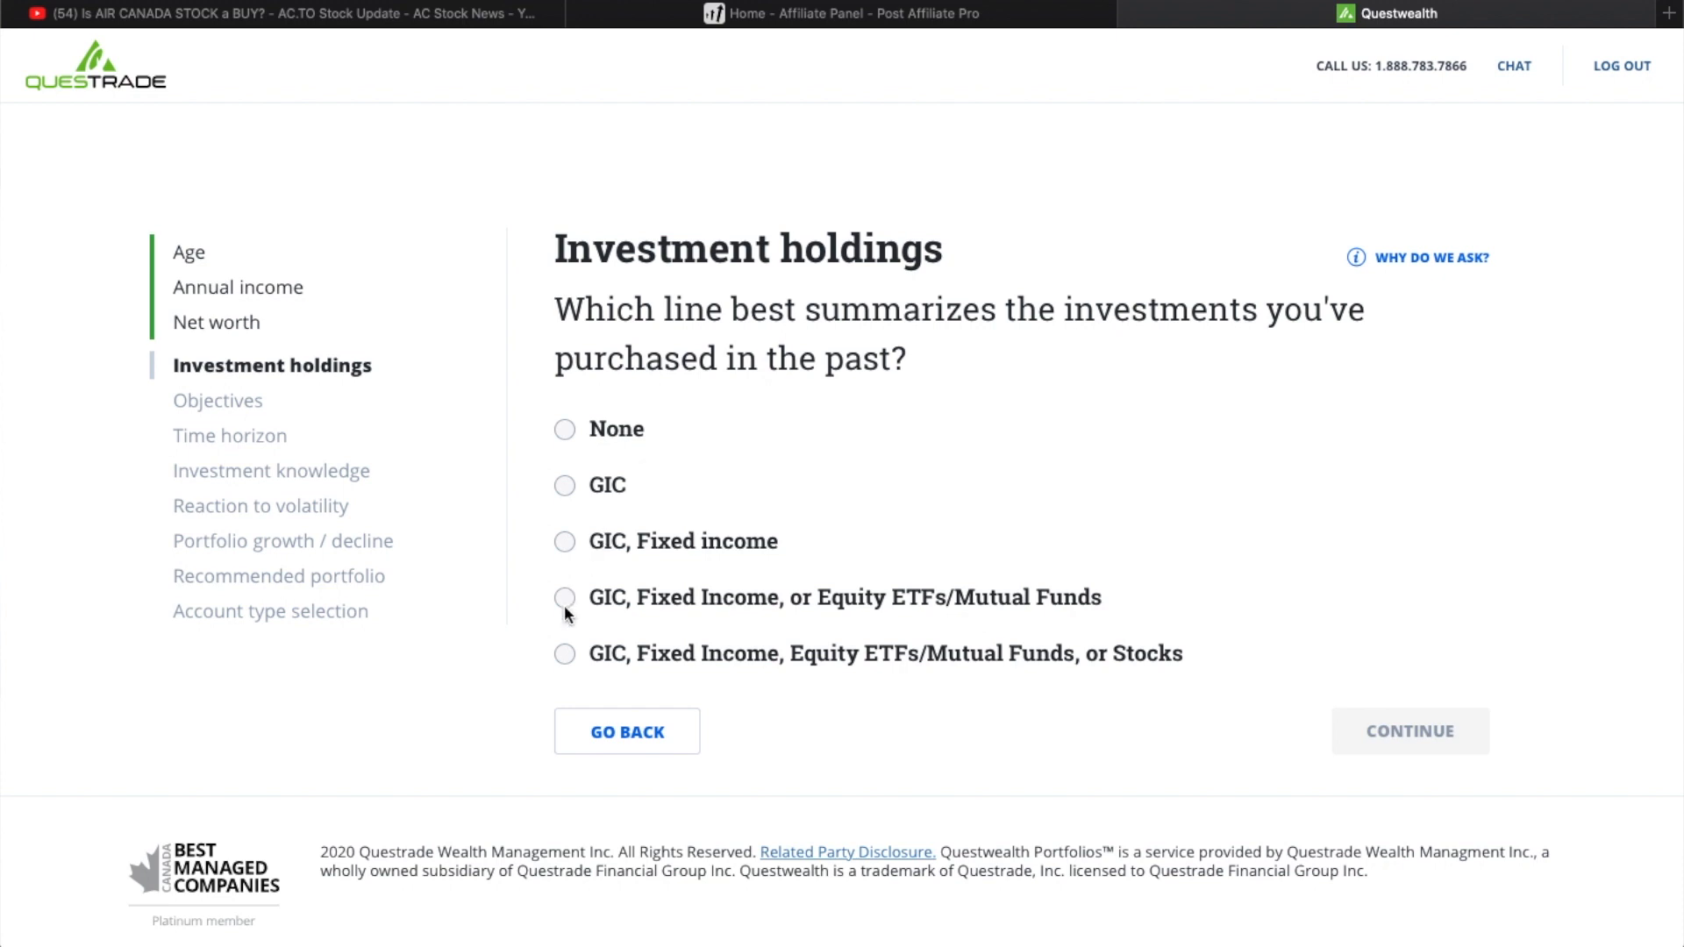
- Answer past investments with GIC, Fixed Income, Equity ETFs/Mutual Funds, or Stocks, and set the objective to Maximum asset growth without restrictions
left_click(565, 660)
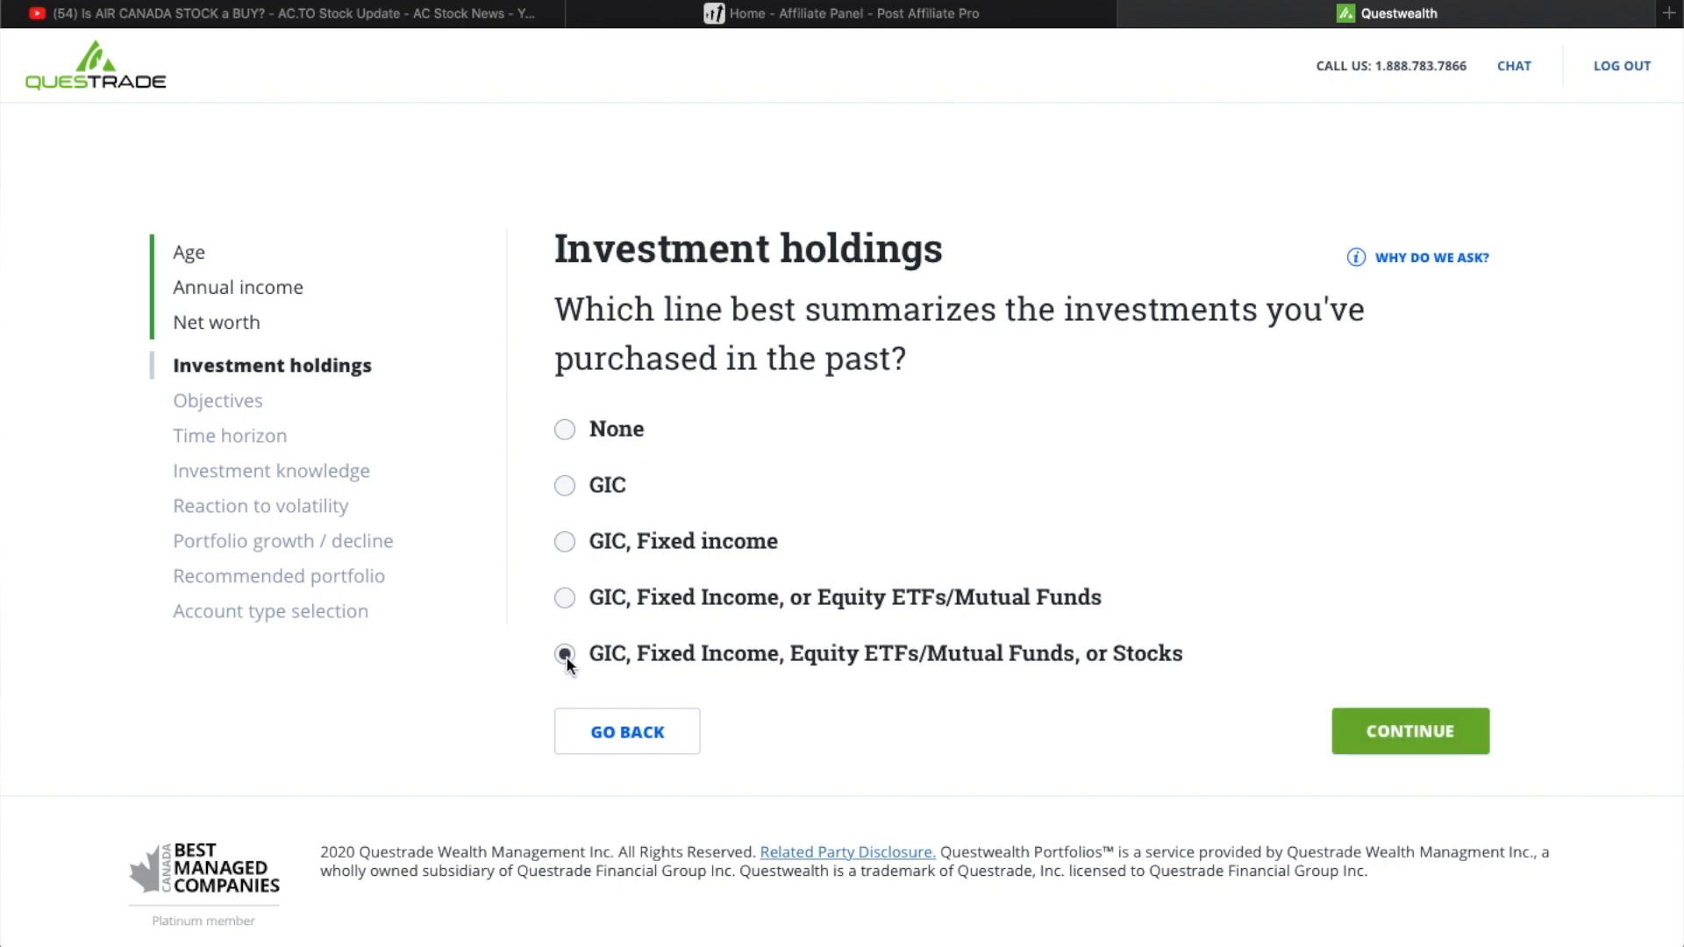
left_click(1424, 735)
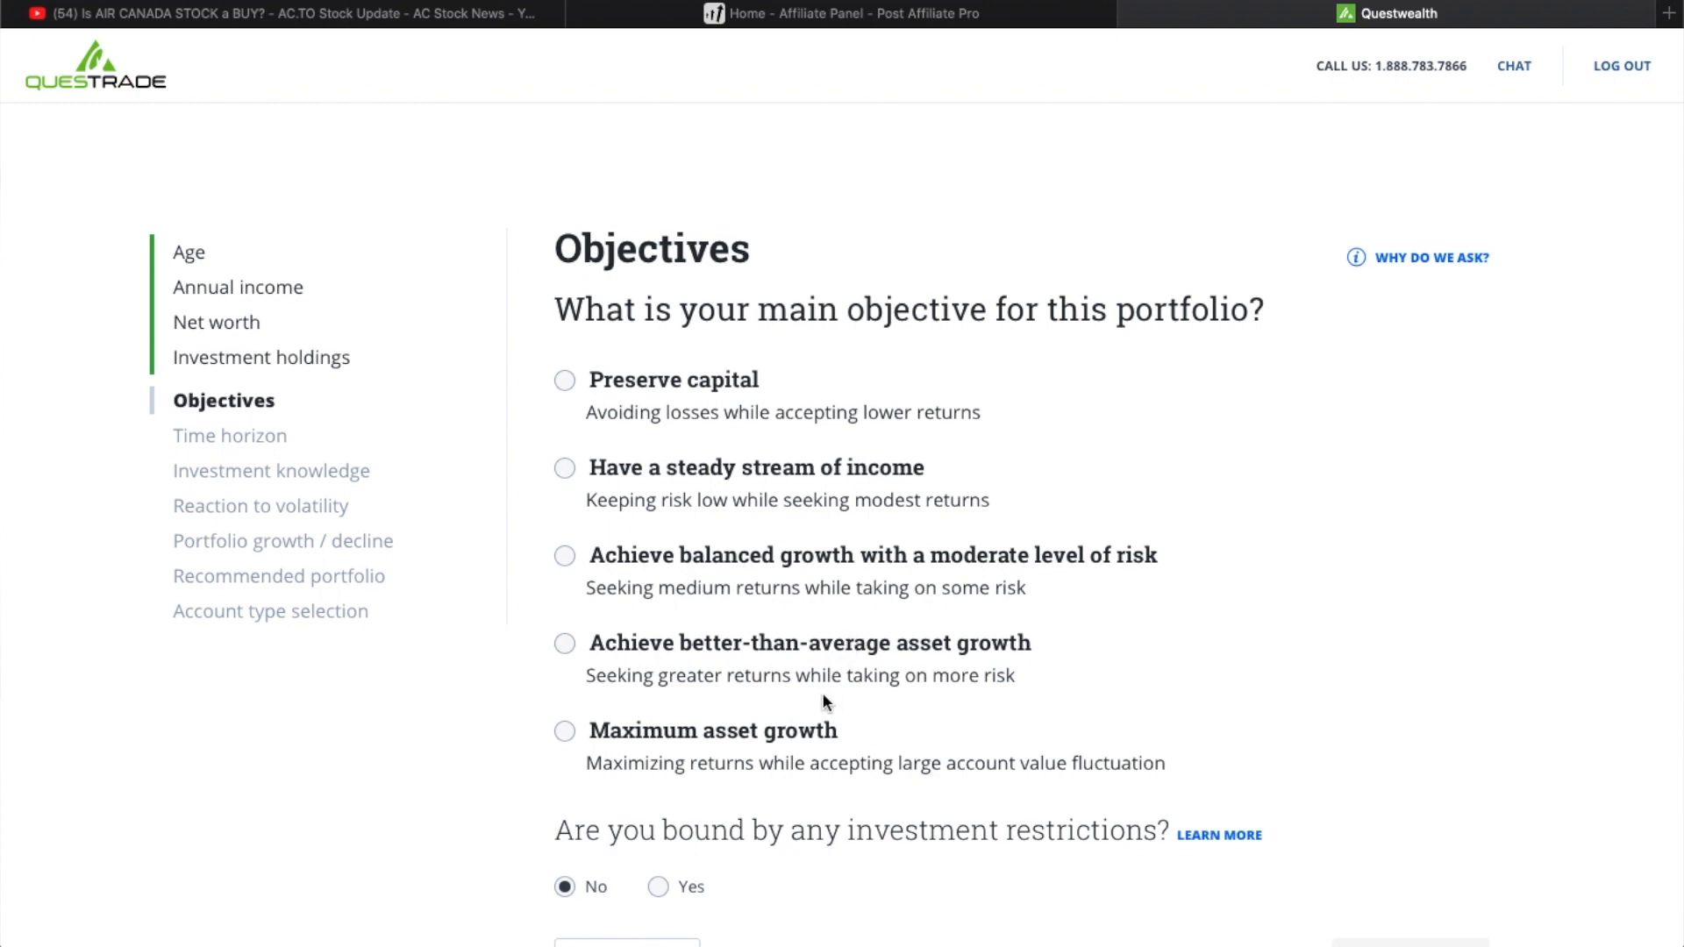
left_click(566, 731)
scroll(756, 873, "down", 3)
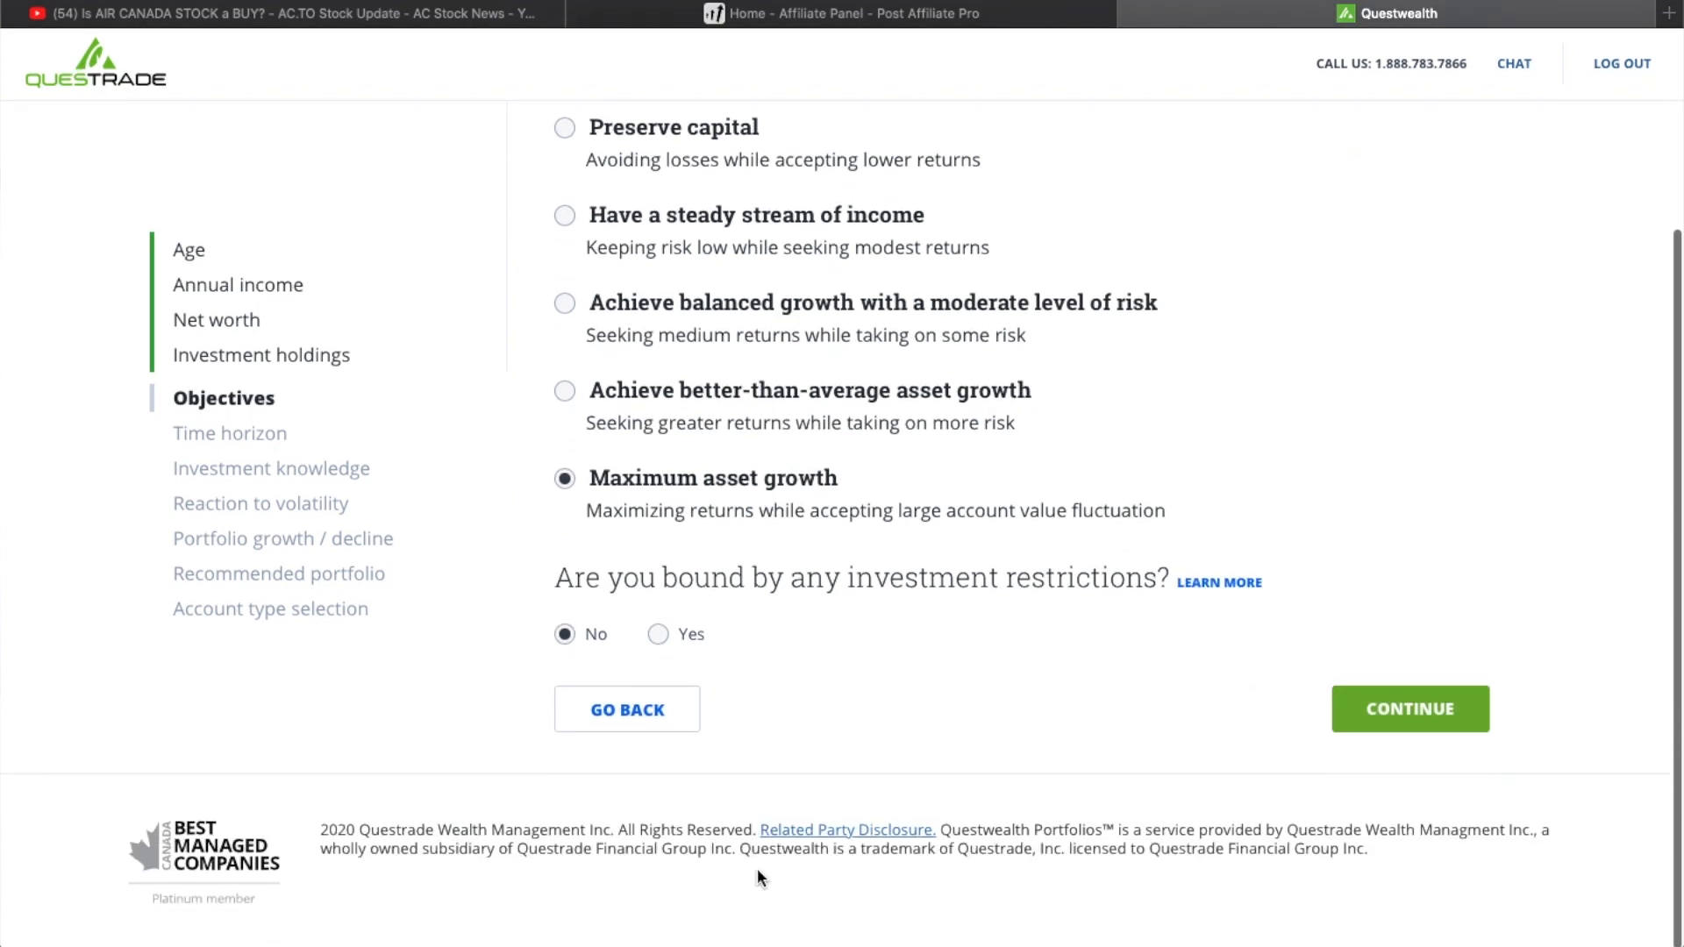
left_click(1357, 709)
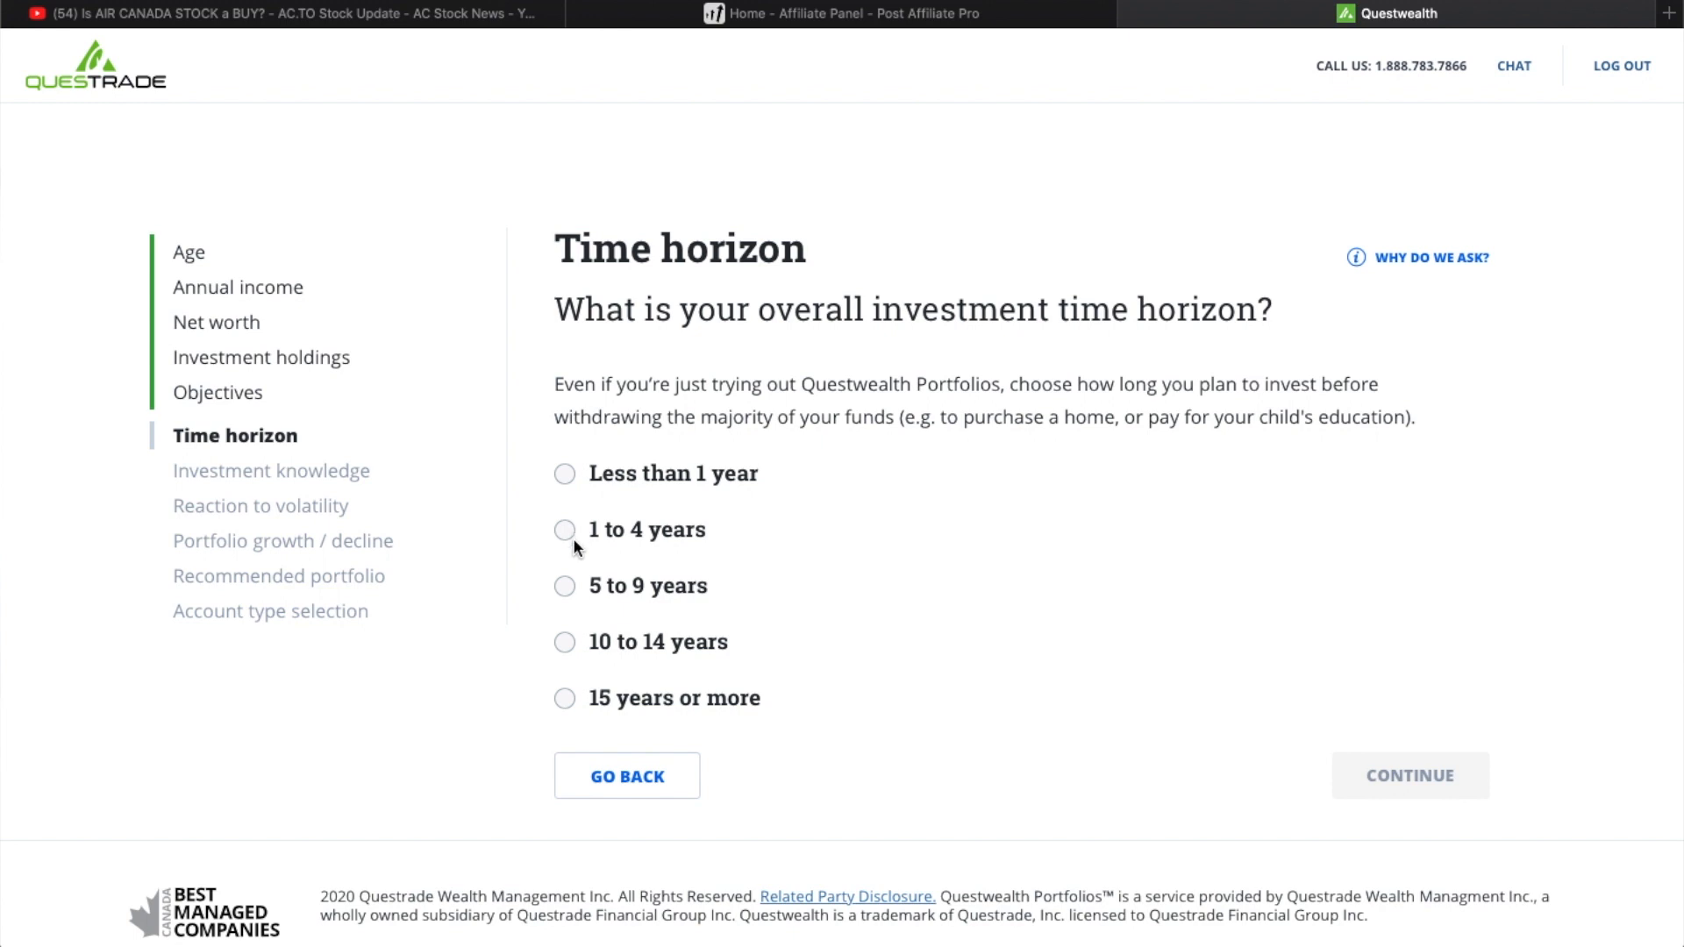
- Set the time horizon to 15 years or more and the investment knowledge to Fairly knowledgeable
left_click(566, 699)
left_click(1339, 778)
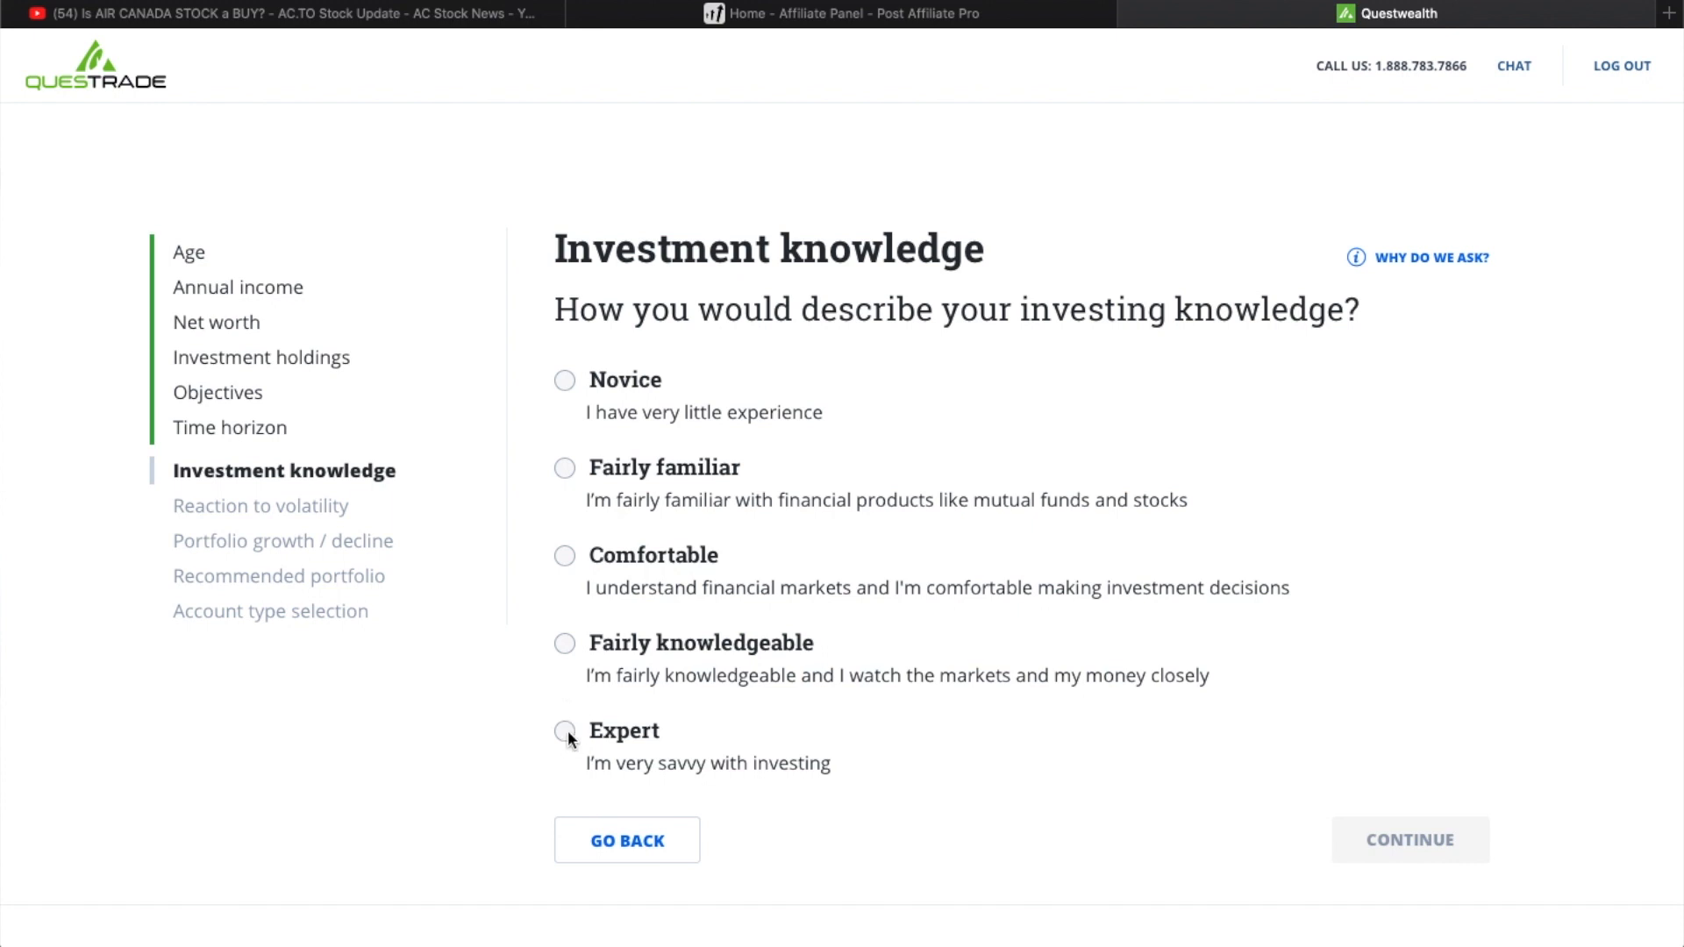
left_click(566, 643)
left_click(1413, 837)
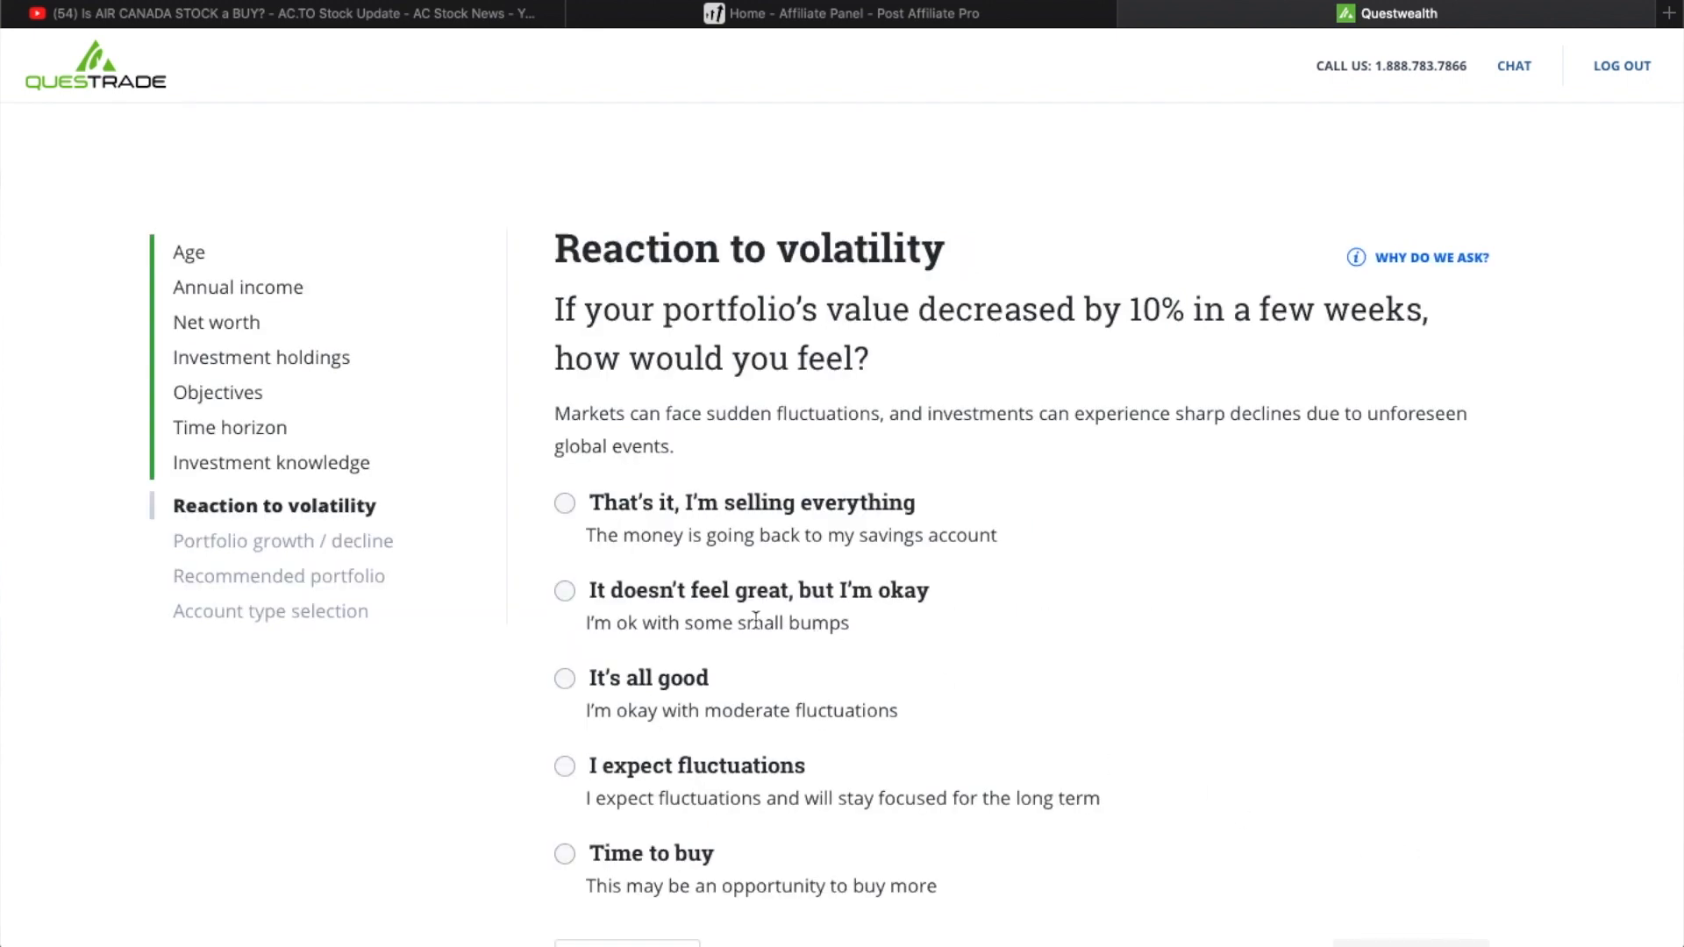
- Answer the reaction to volatility question with Time to buy and continue to the next question
scroll(664, 760, "down", 2)
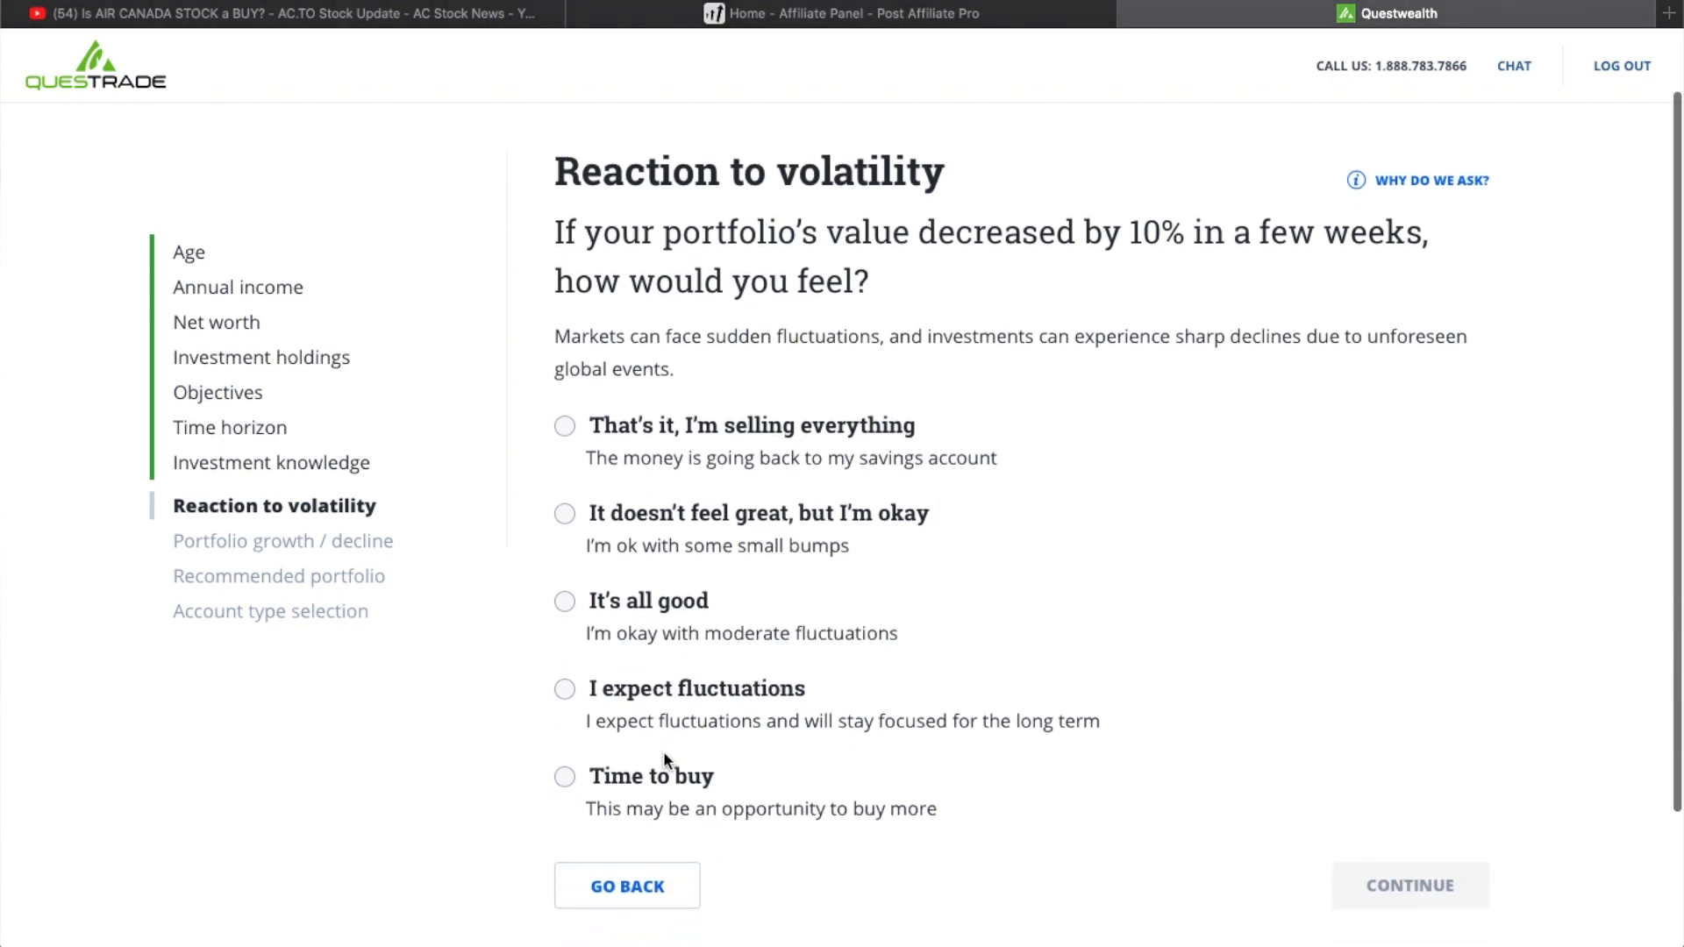
scroll(664, 760, "down", 2)
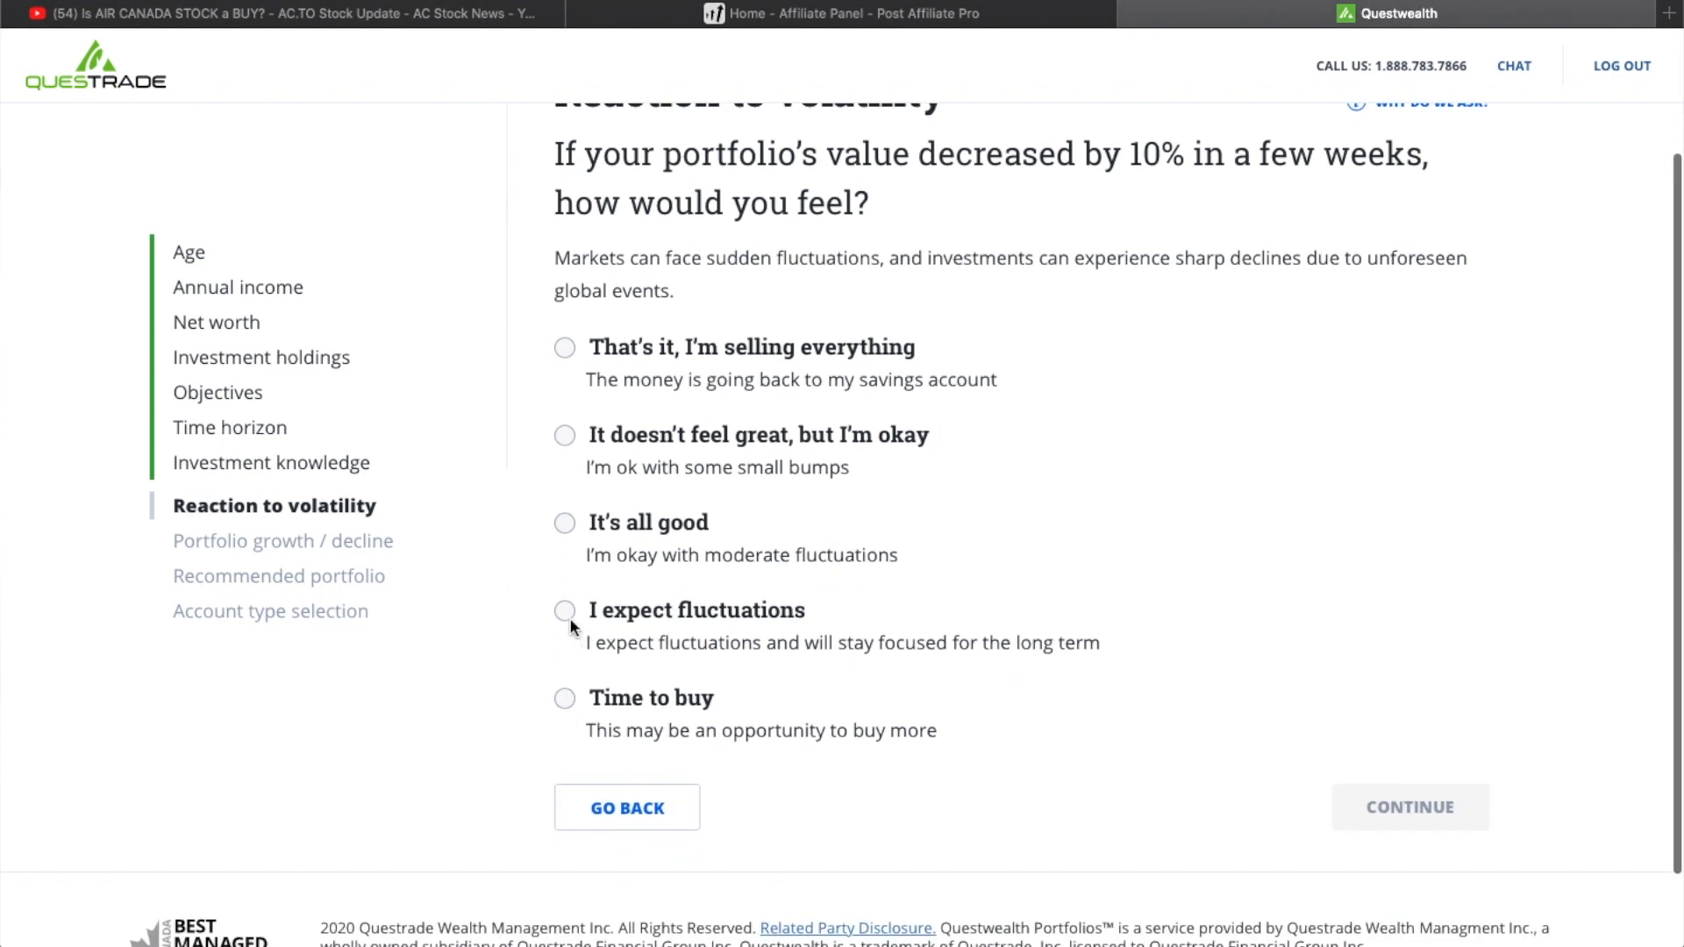
left_click(565, 699)
left_click(1487, 805)
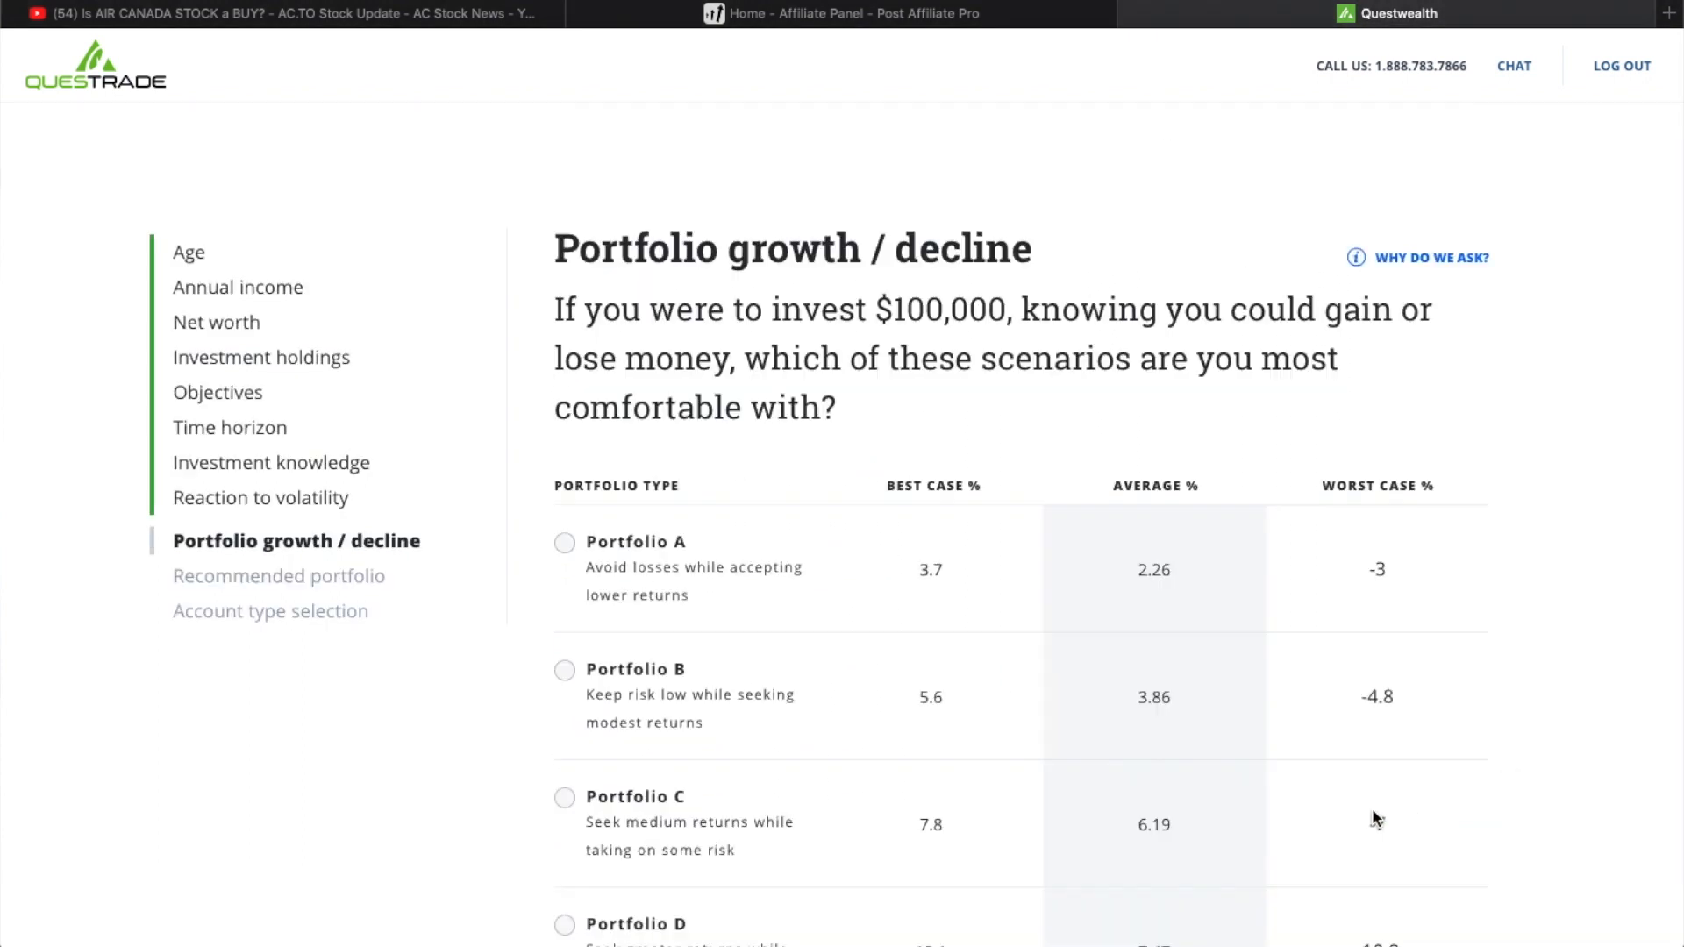
- Choose Portfolio E as the most comfortable growth and decline scenario and submit the answer
scroll(870, 586, "down", 5)
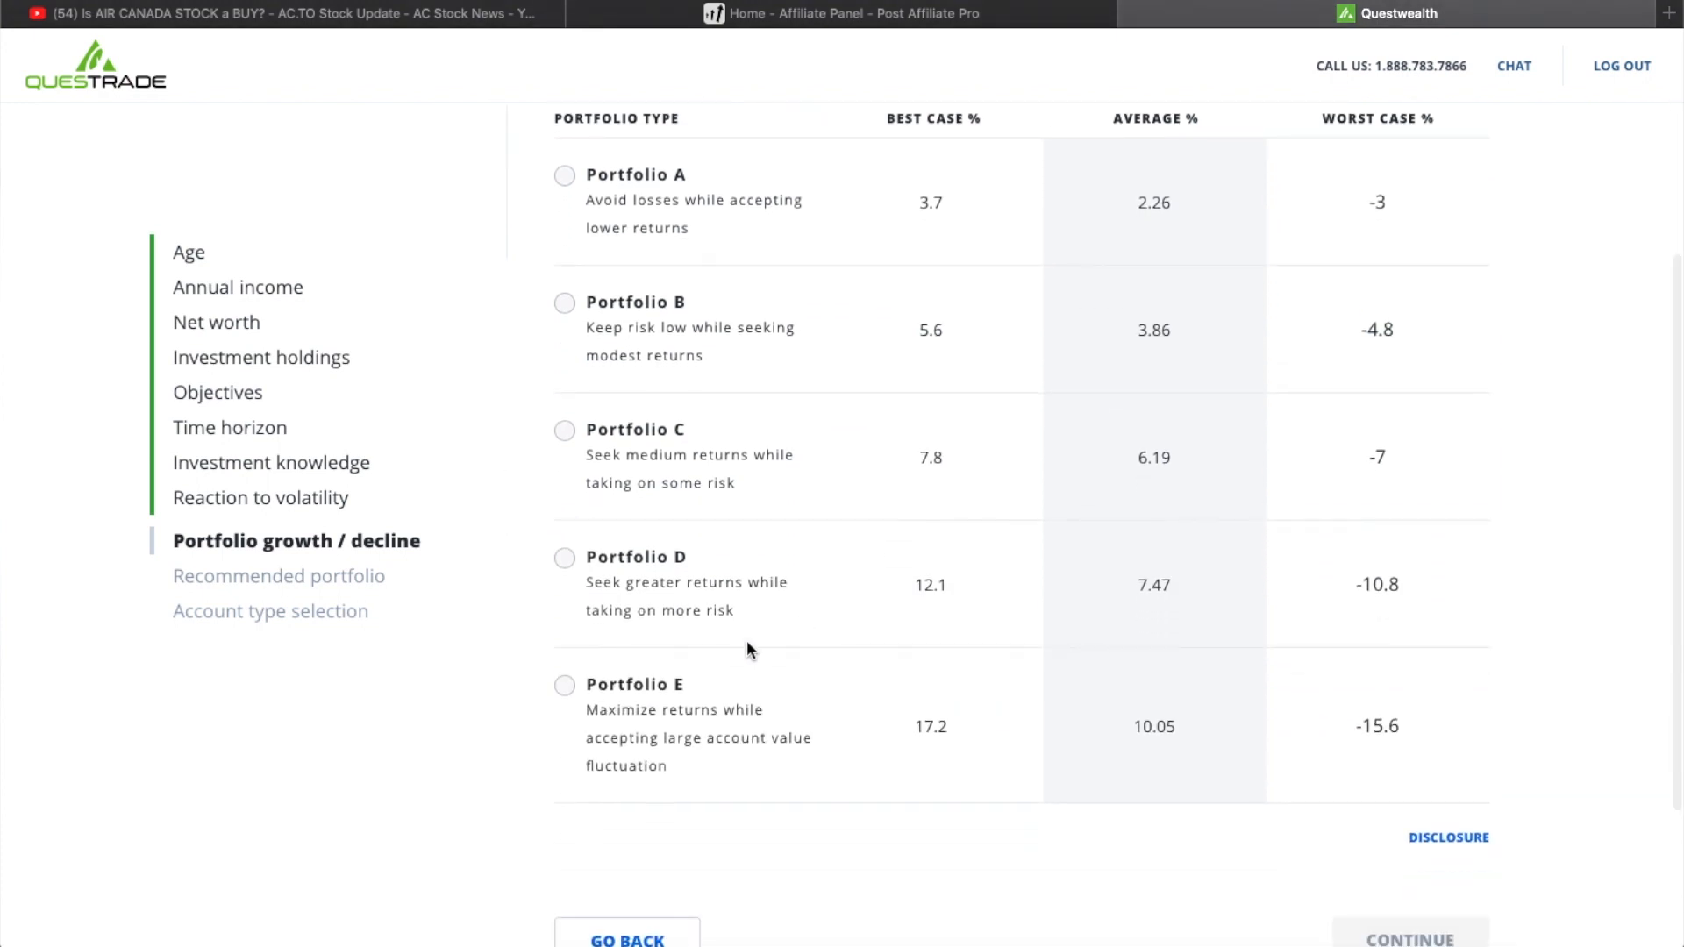
left_click(571, 685)
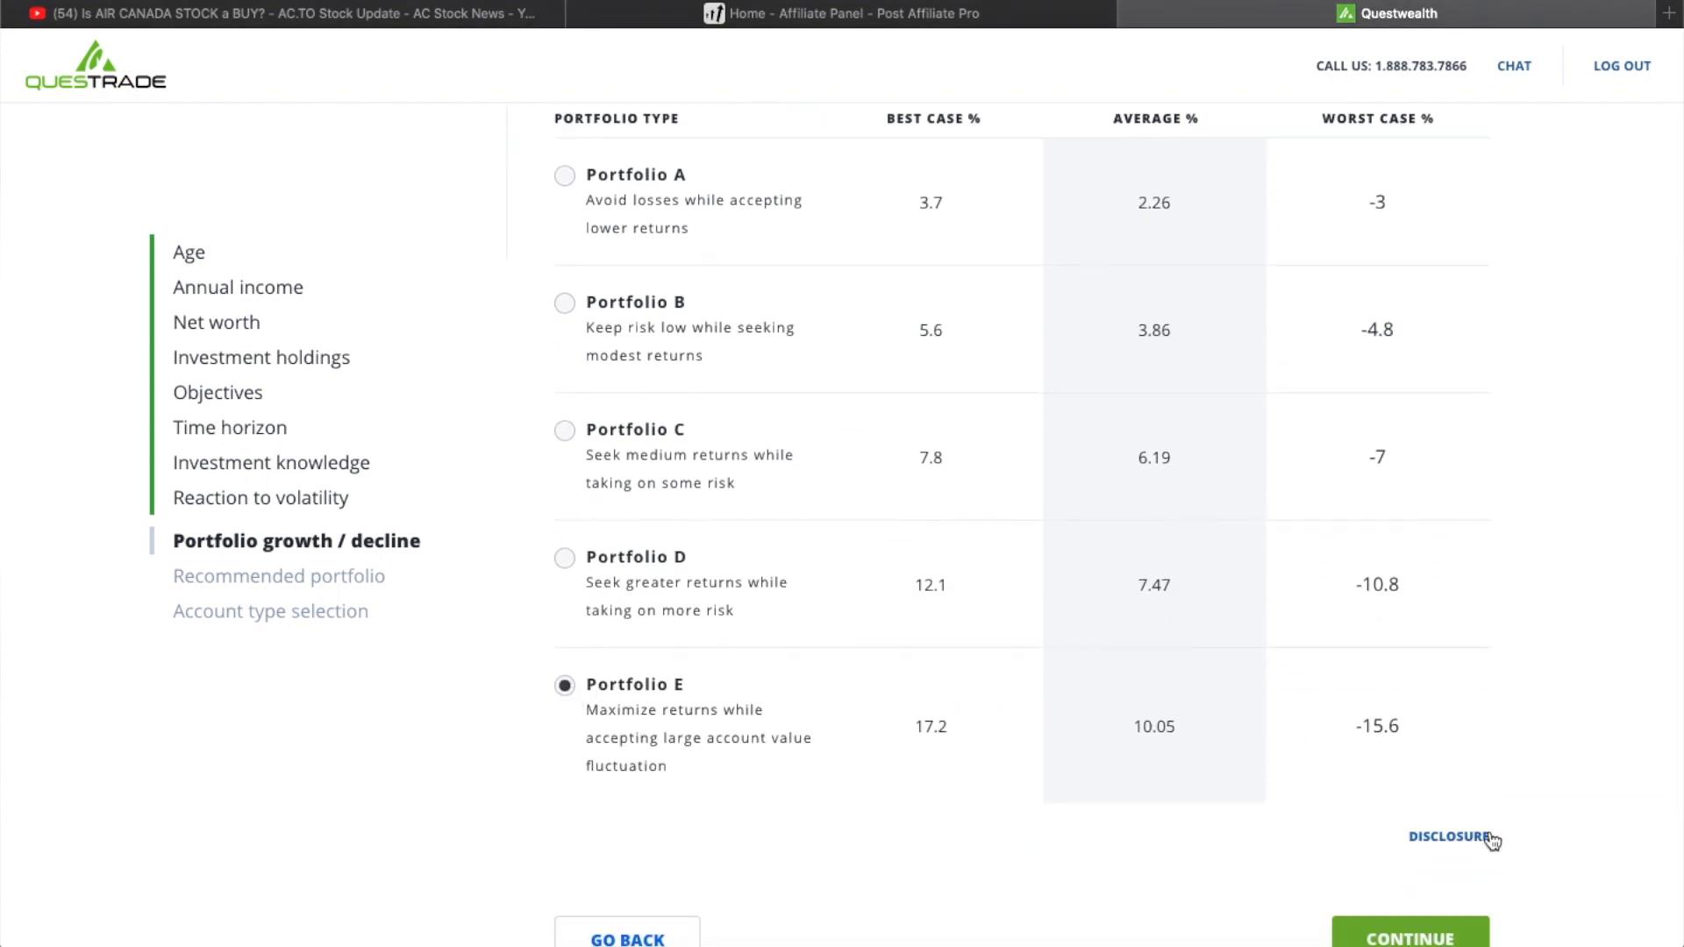
scroll(1391, 891, "down", 1)
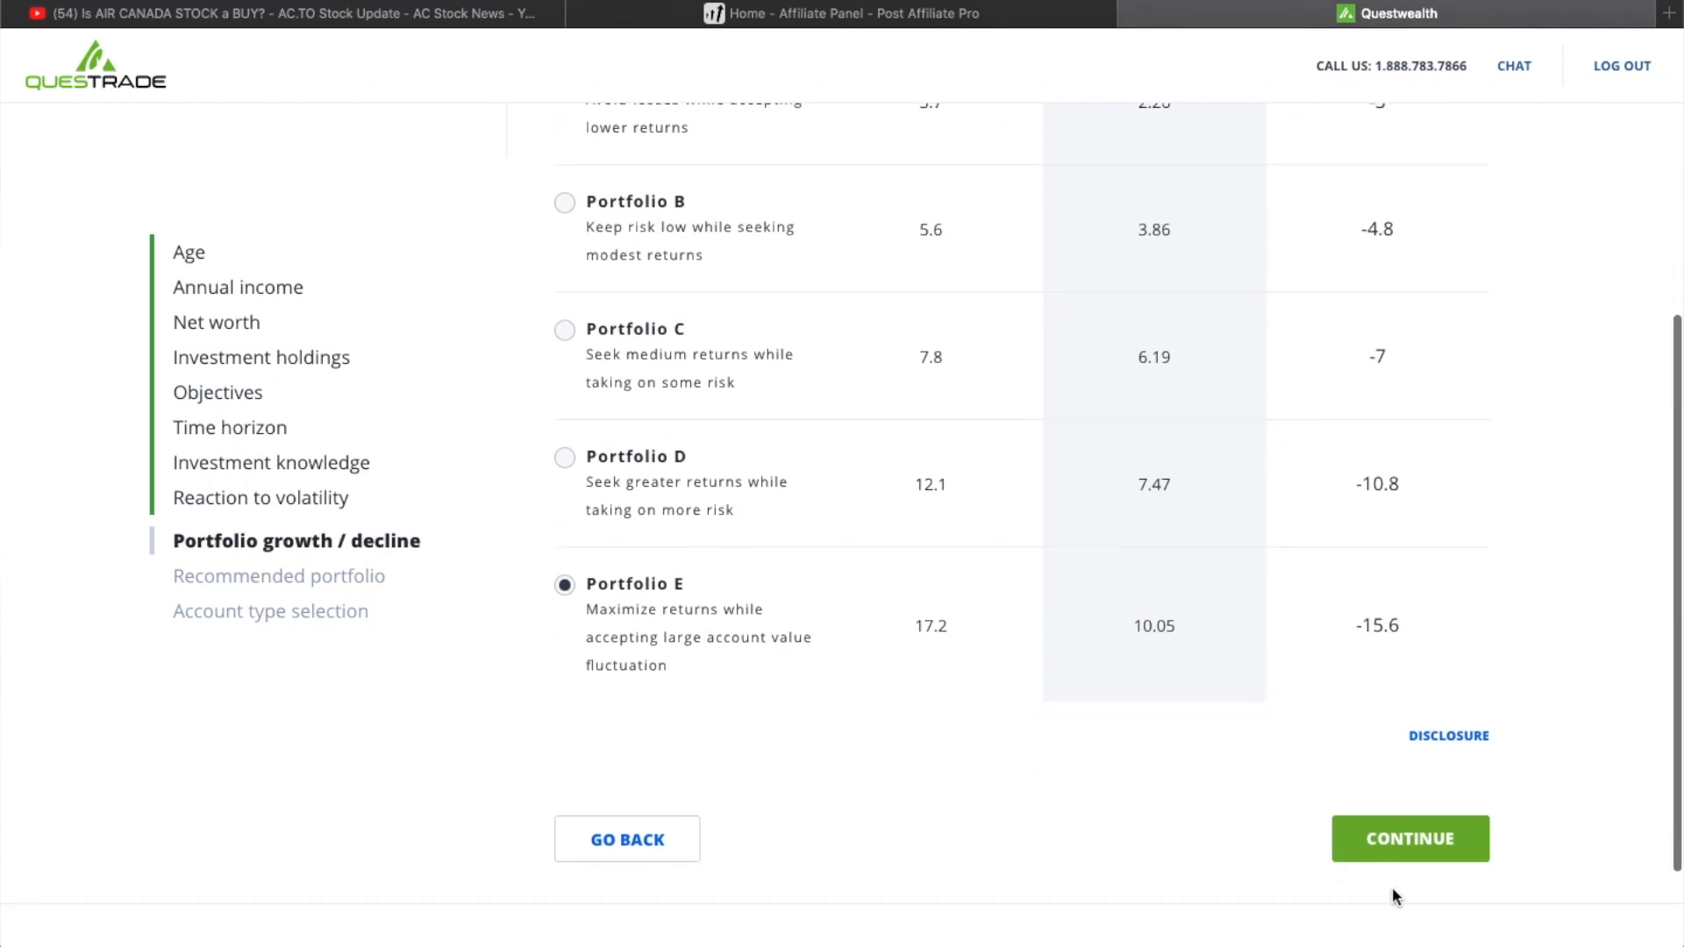
left_click(1395, 845)
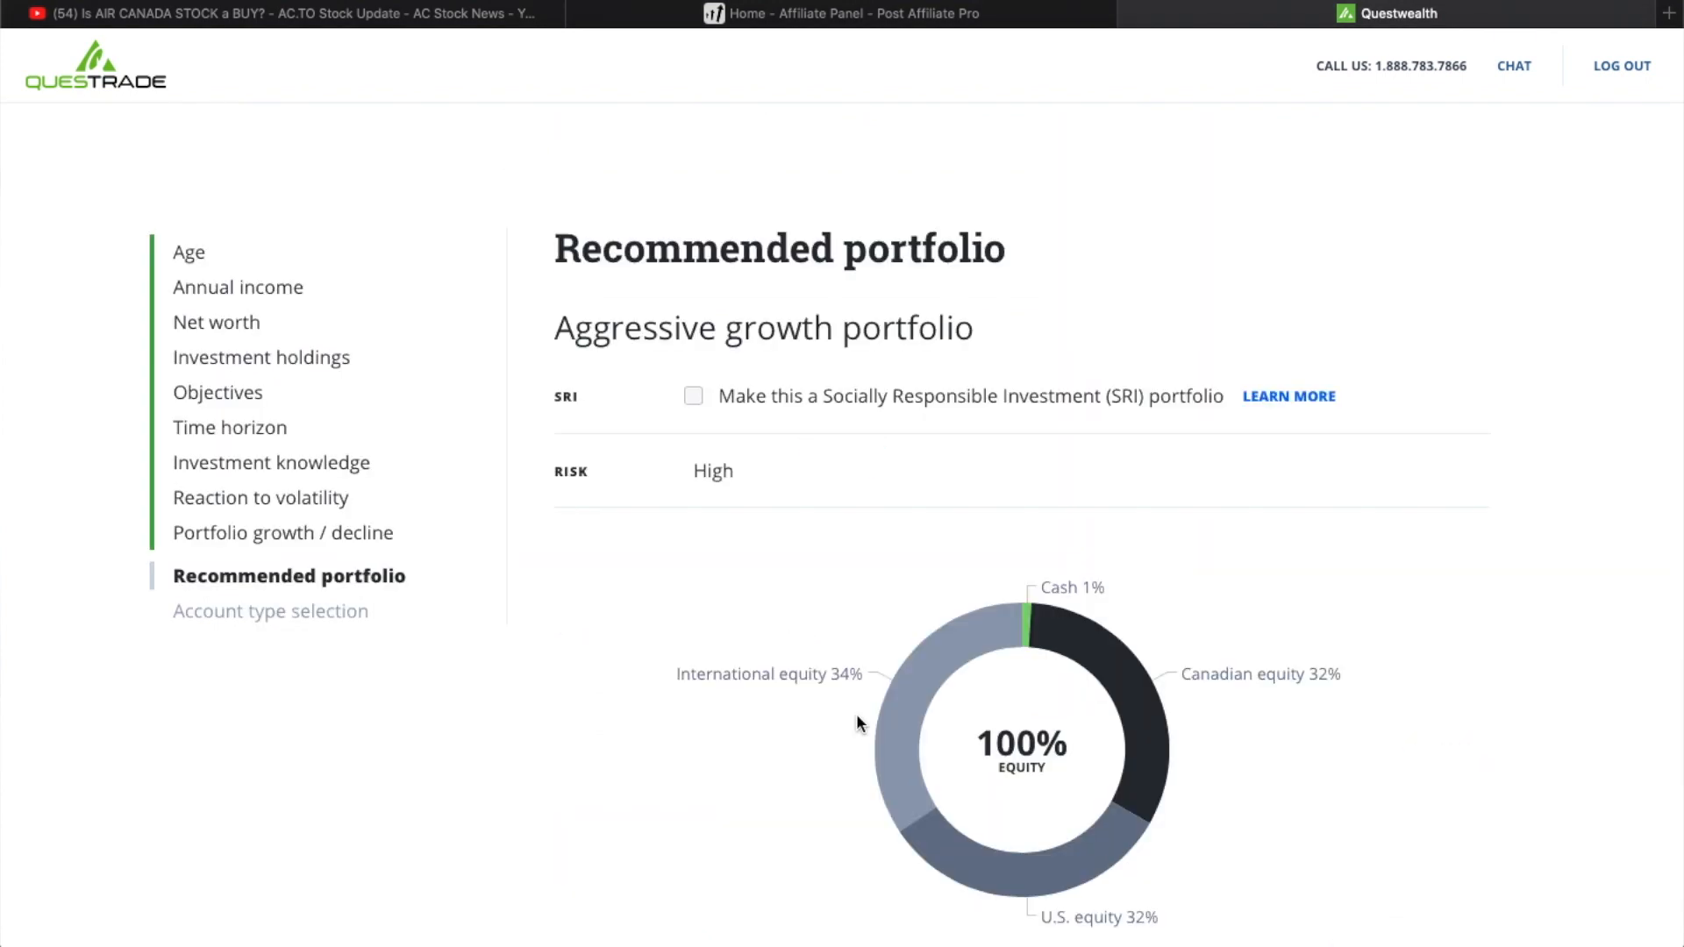
- Preview the Socially Responsible Investment version of the recommended portfolio, then switch back to the standard version
left_click(693, 399)
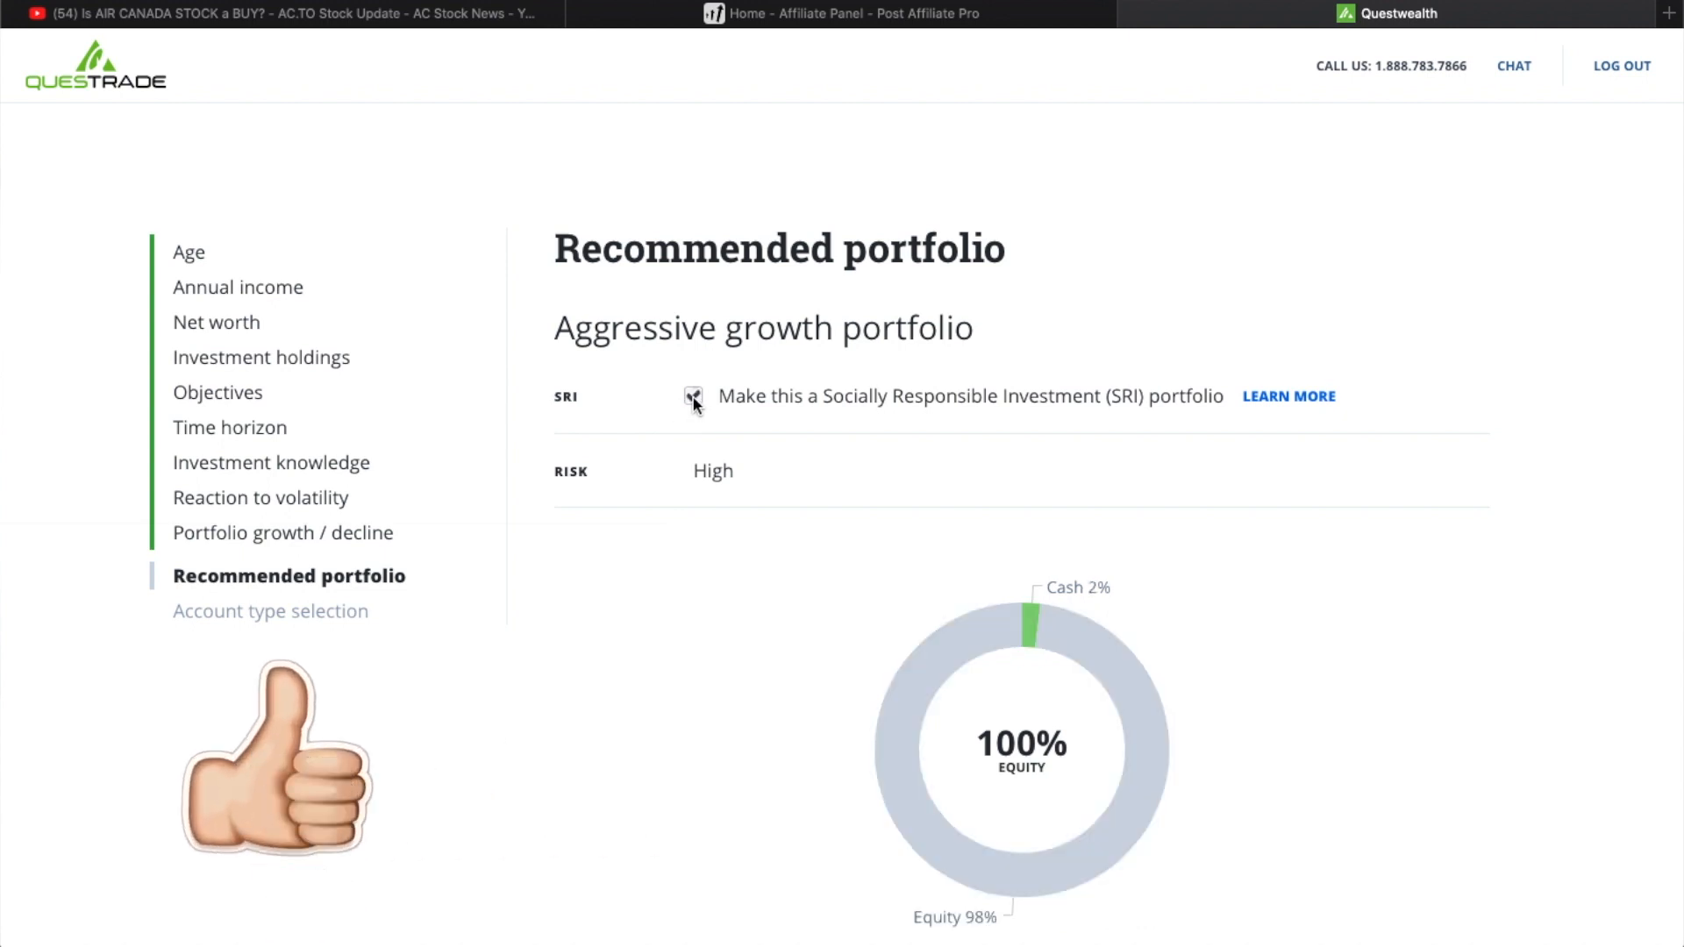
left_click(693, 398)
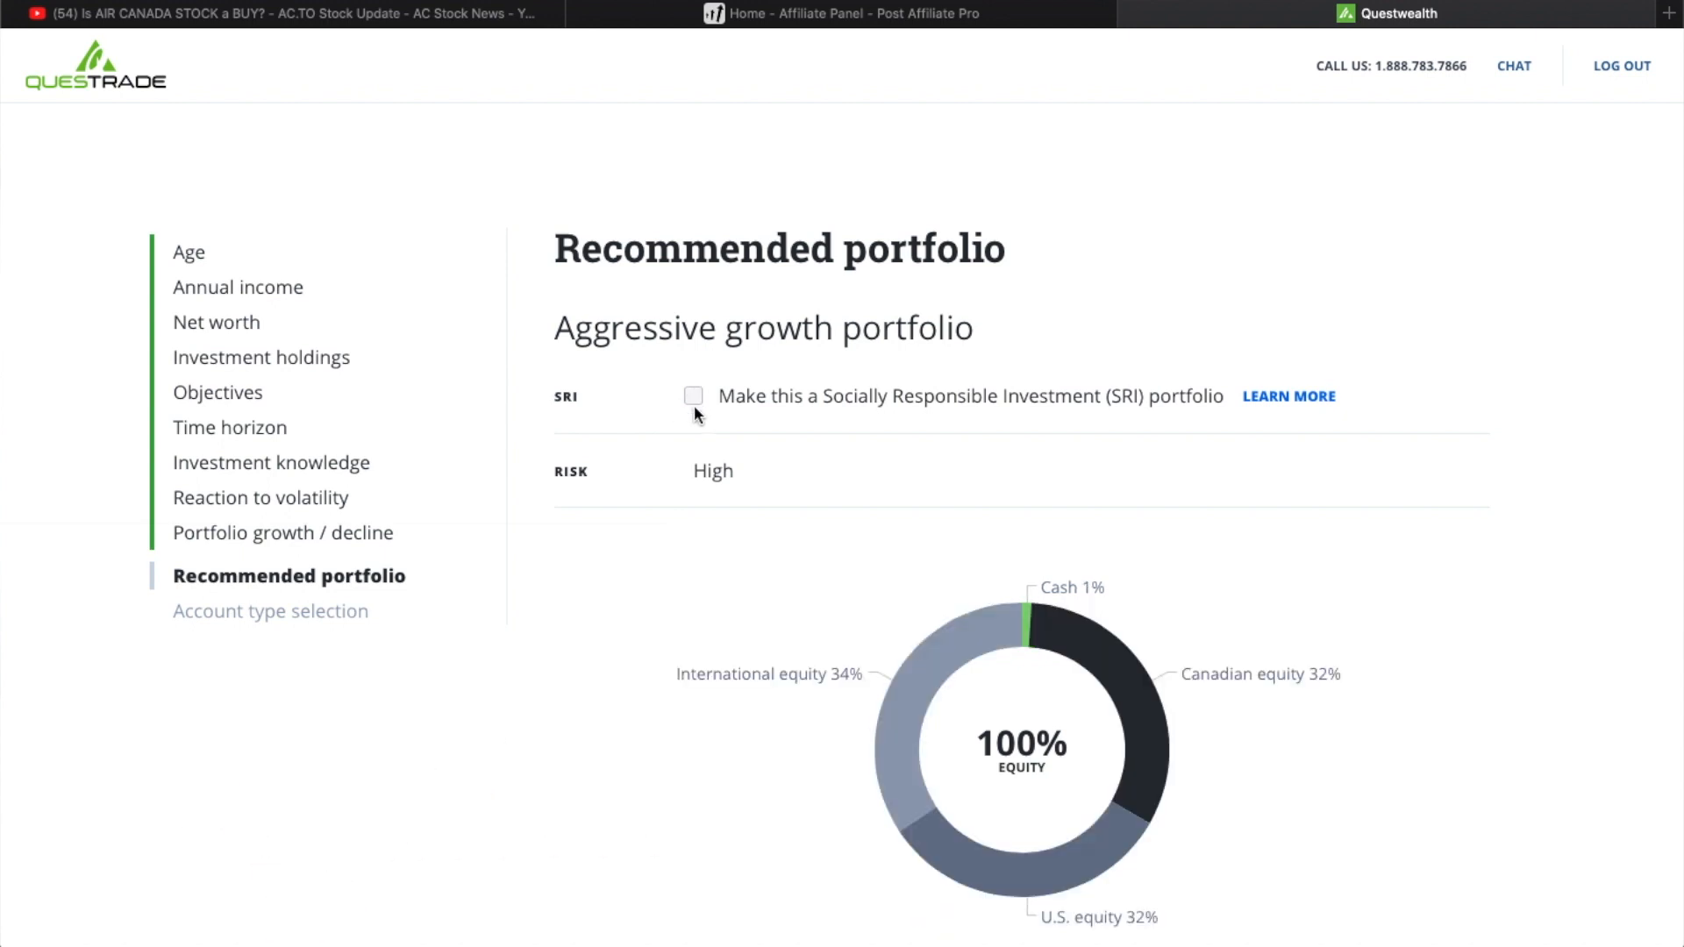
- Review the recommended portfolio's management fee and holdings, and accept the Aggressive growth portfolio
scroll(735, 518, "down", 2)
scroll(735, 519, "down", 5)
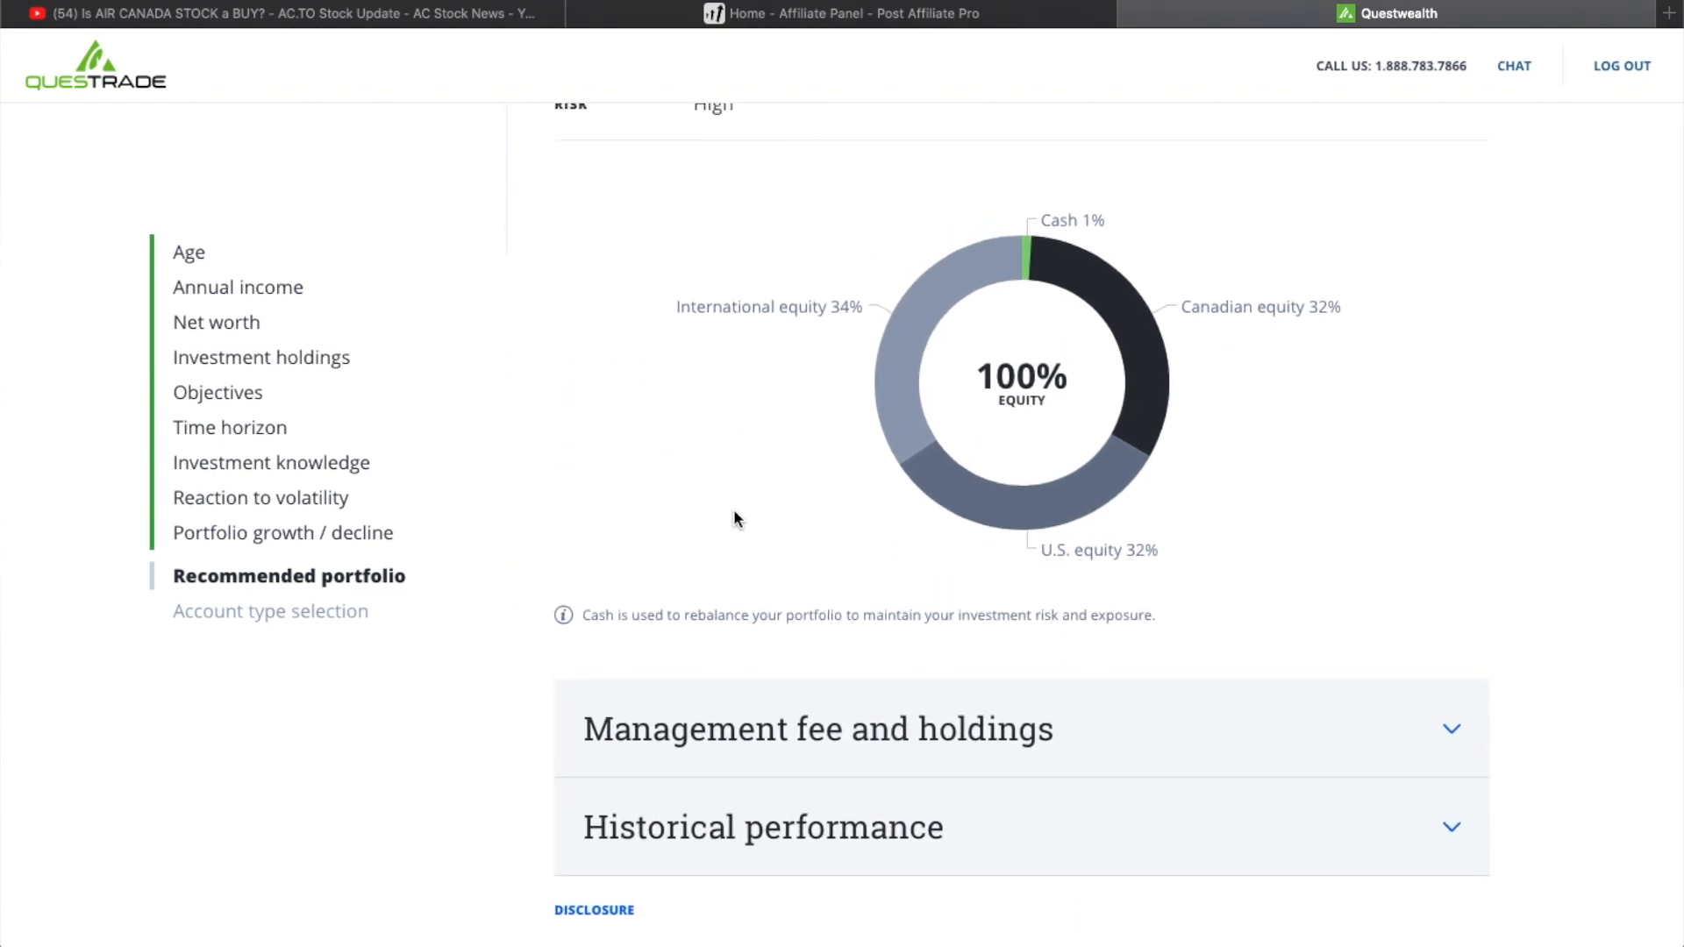
left_click(1417, 738)
scroll(1417, 740, "down", 5)
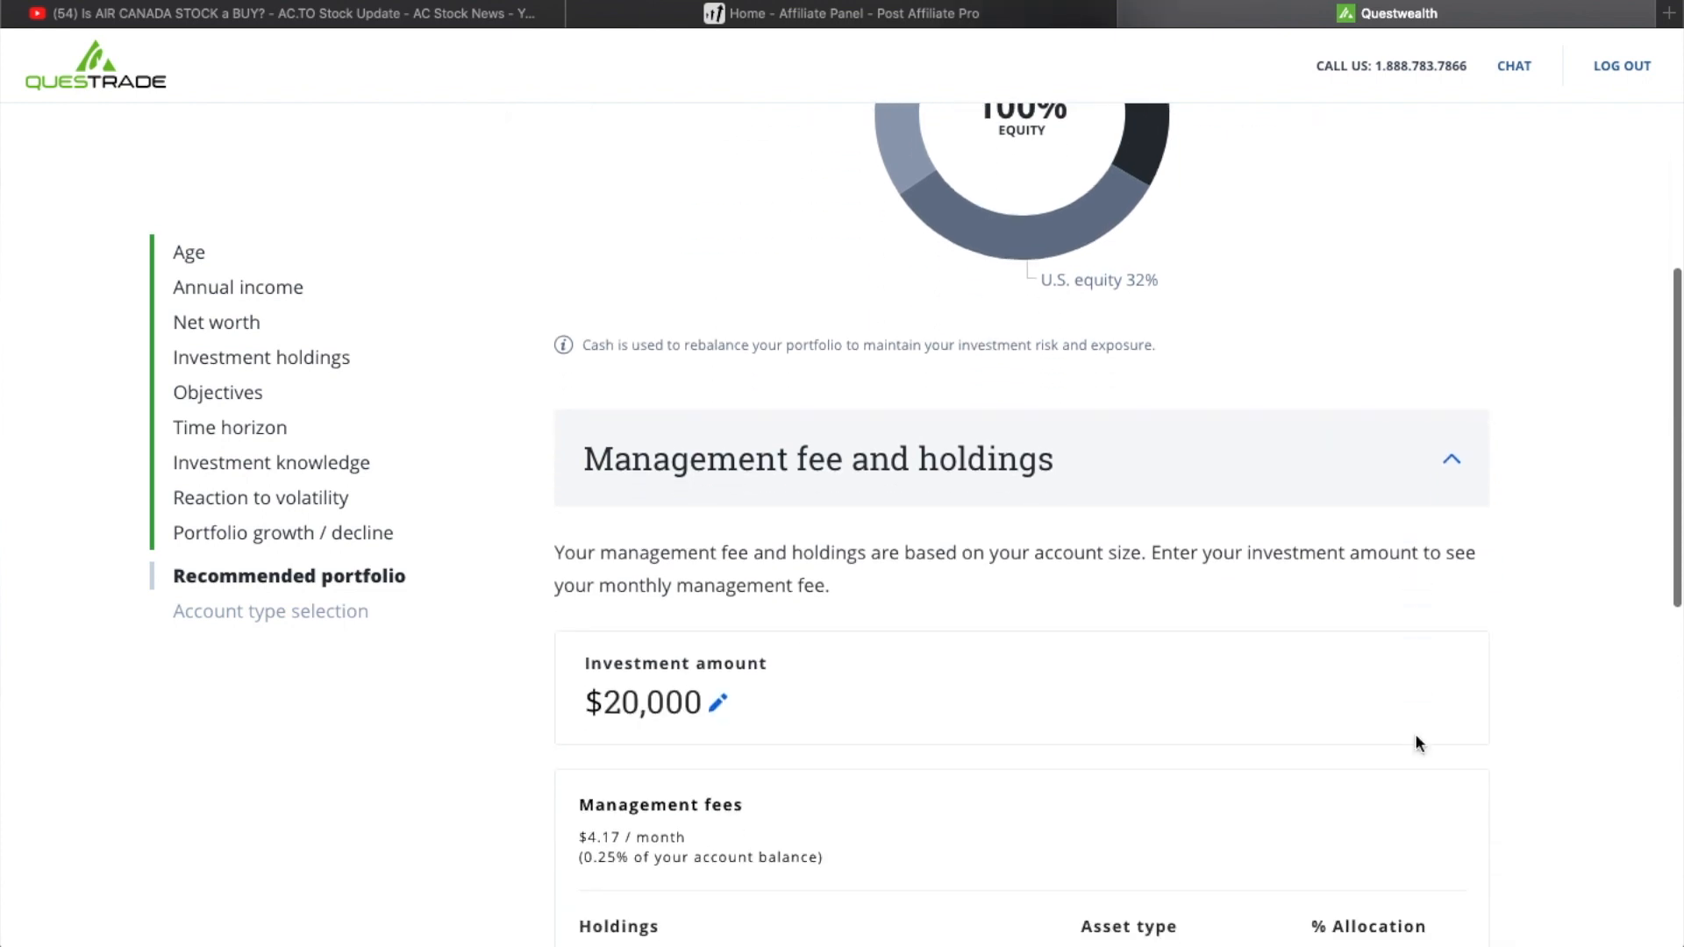
scroll(1415, 740, "down", 4)
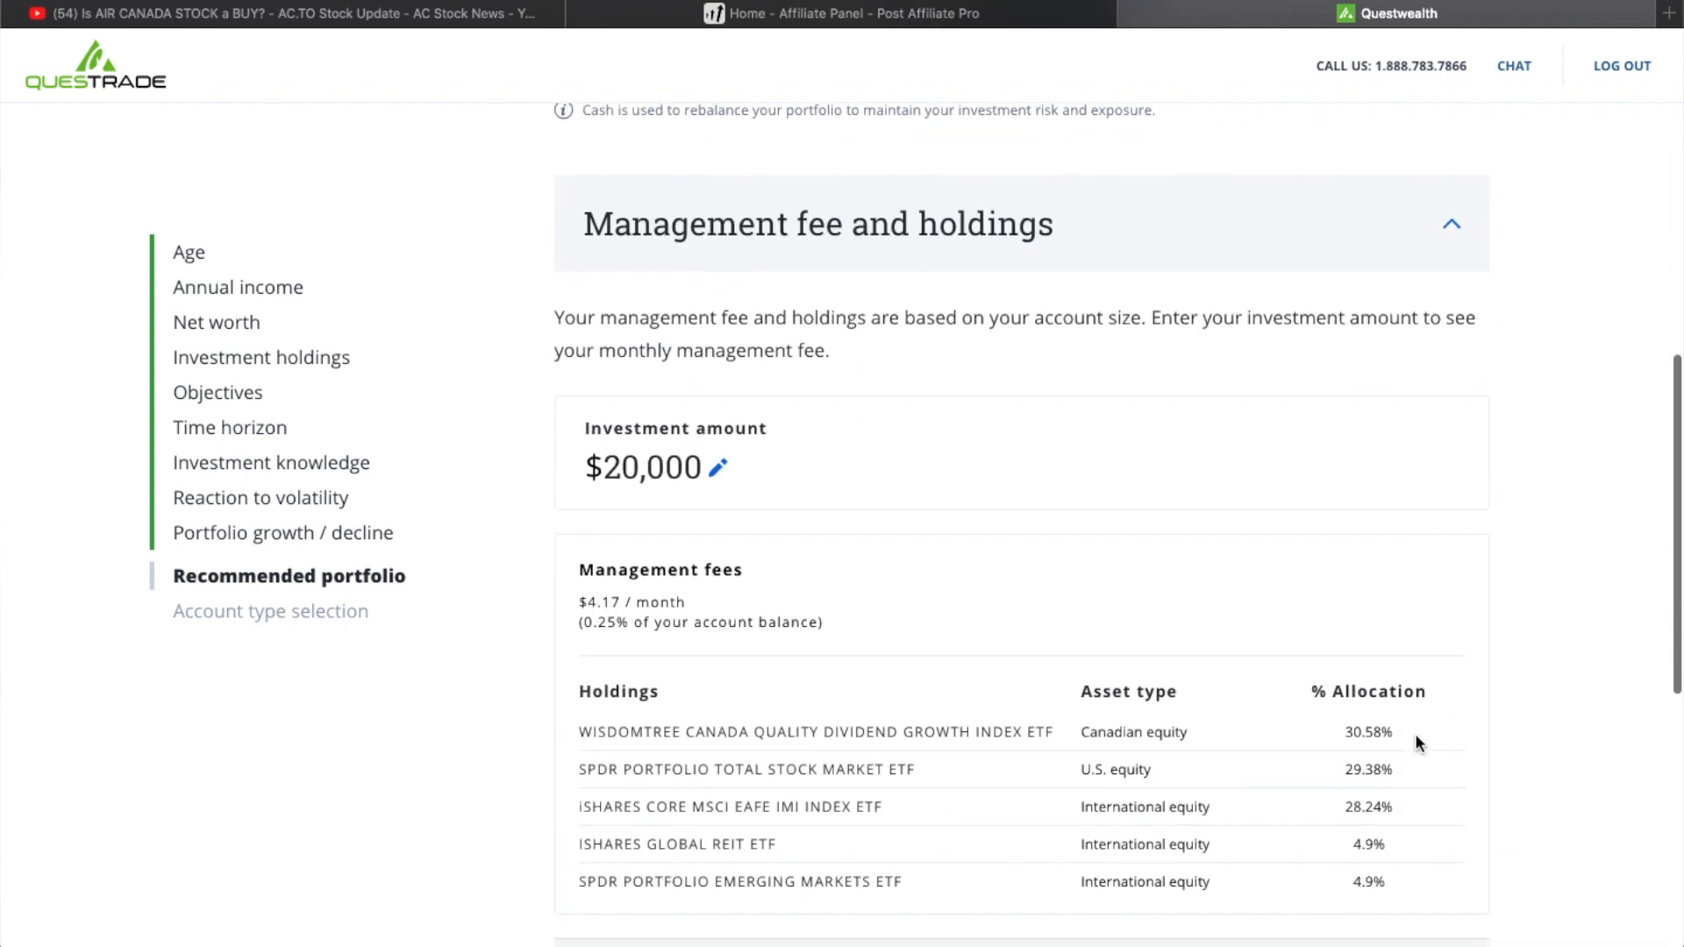
scroll(1416, 739, "down", 4)
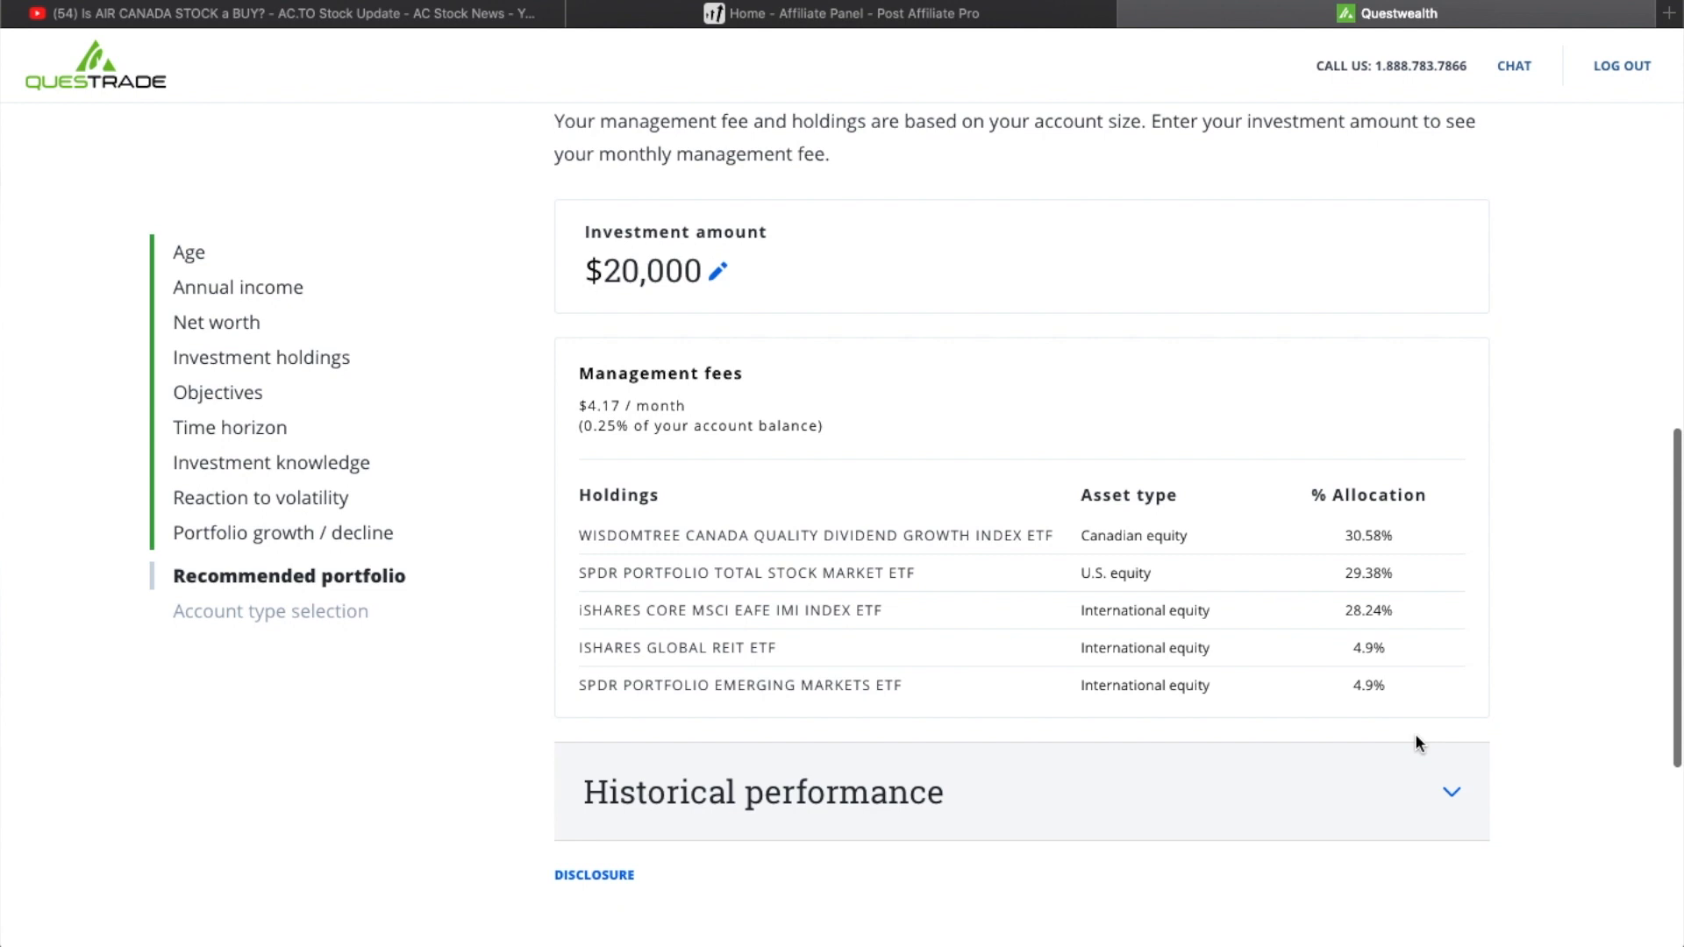
scroll(1415, 740, "down", 7)
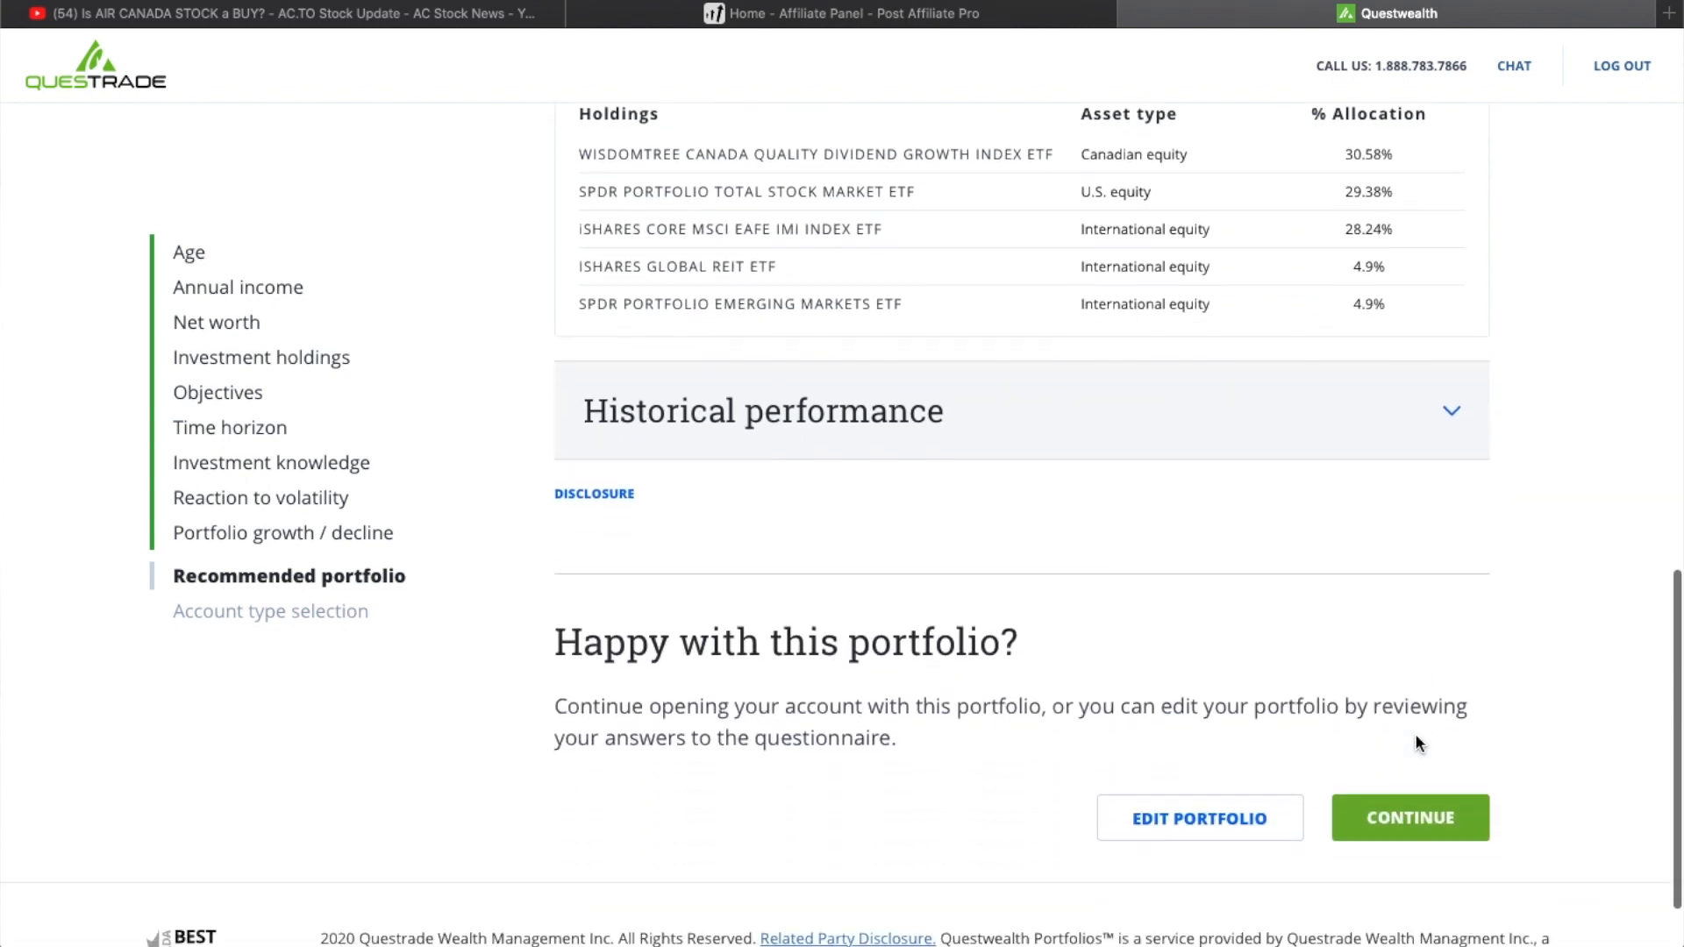
scroll(1418, 741, "down", 3)
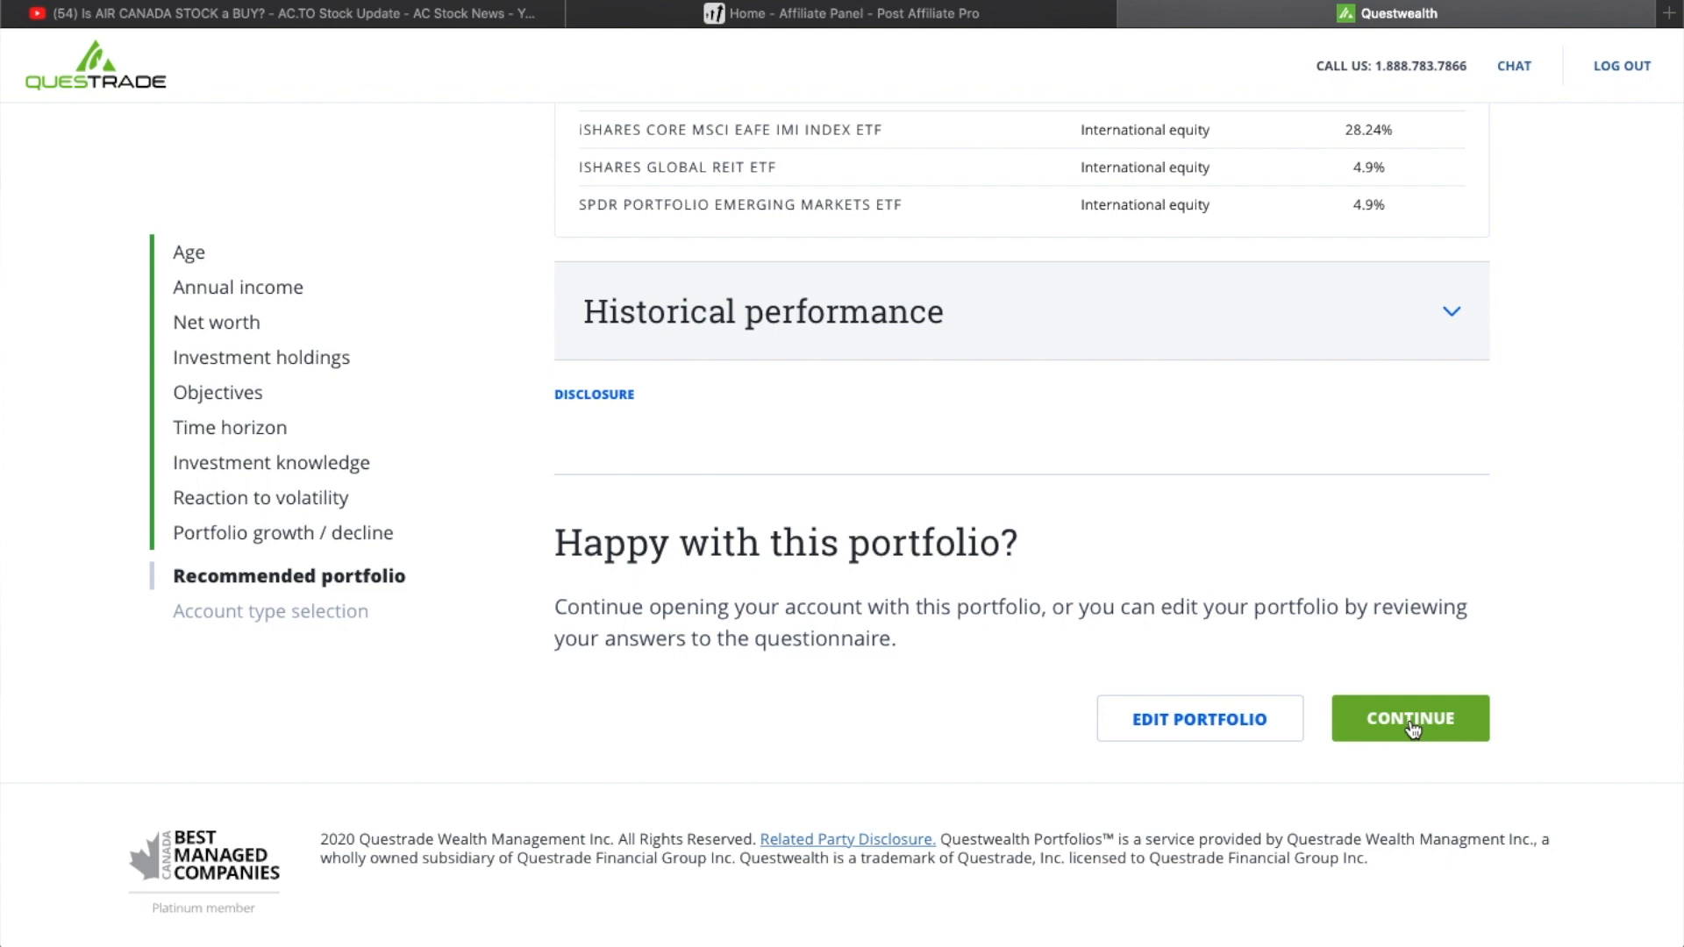
left_click(1410, 721)
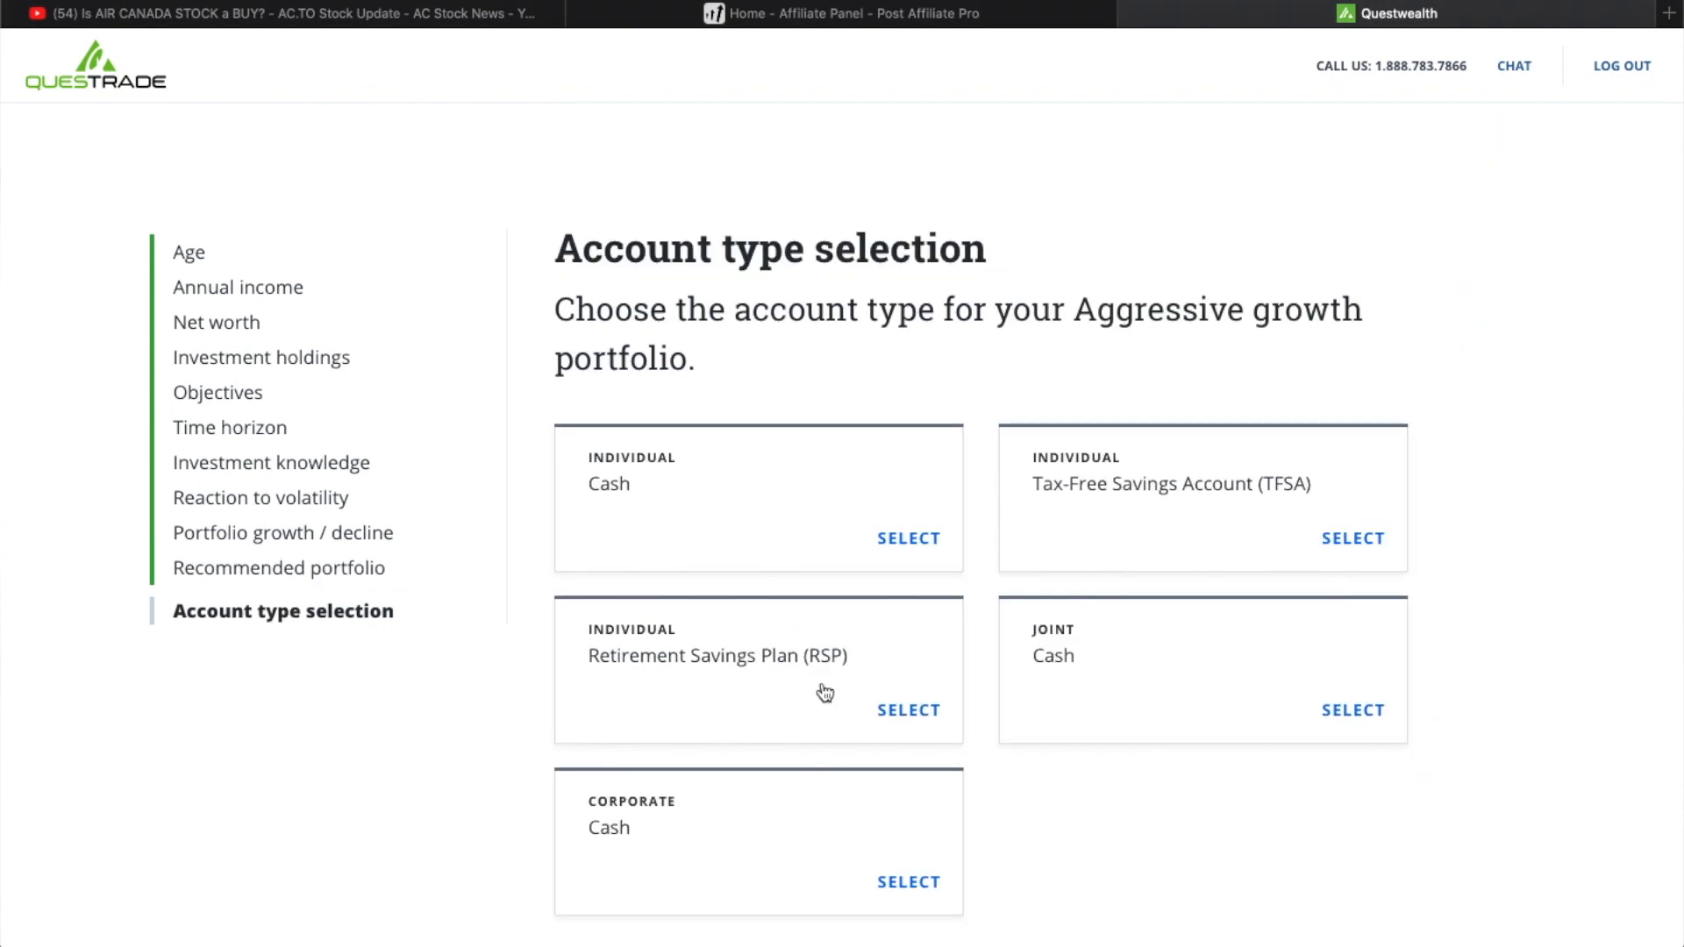
- Choose the Family Registered Education Savings Plan (RESP) among the education account types and confirm the selection
scroll(1283, 467, "down", 5)
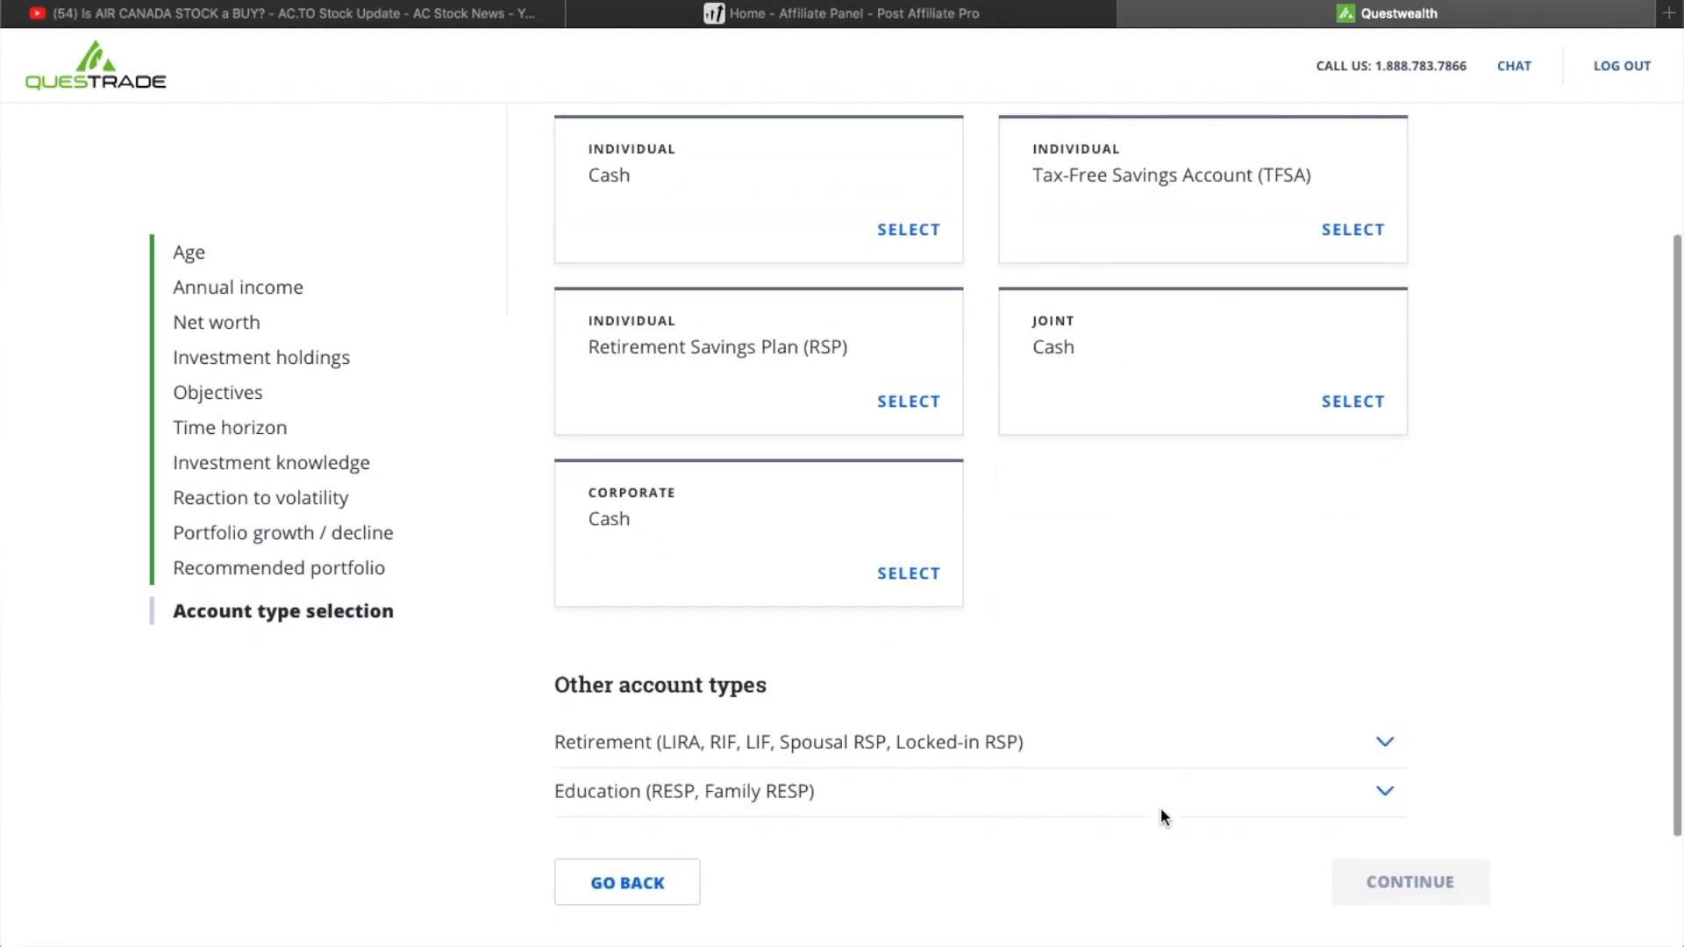
left_click(1124, 633)
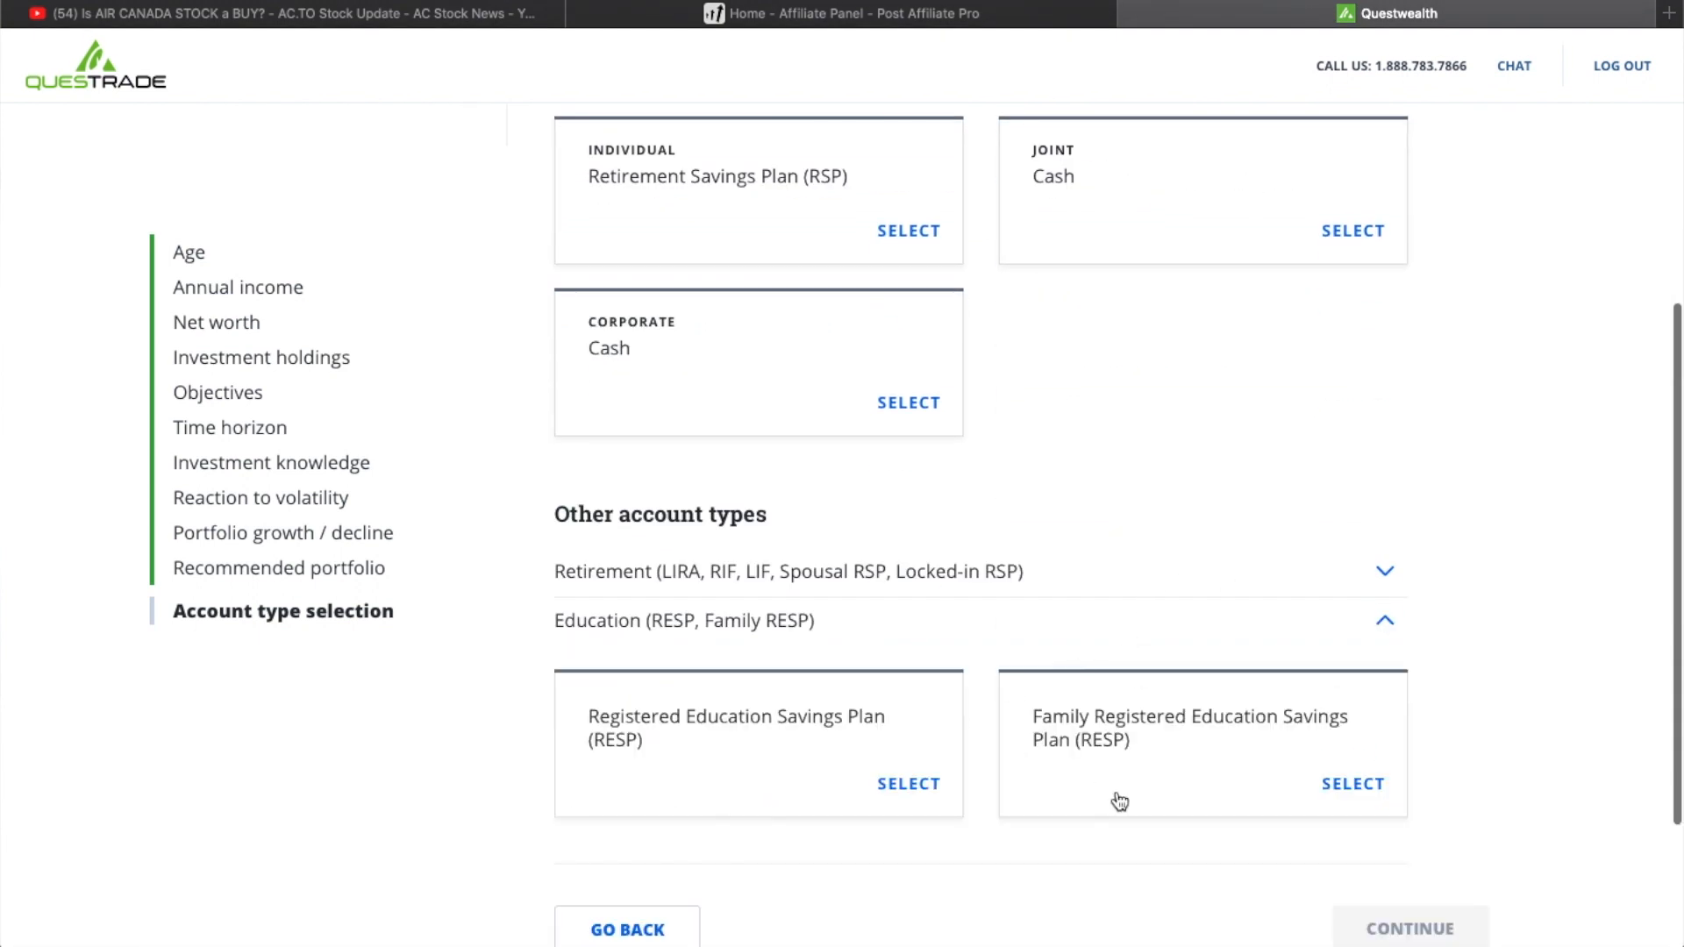
scroll(1190, 759, "down", 2)
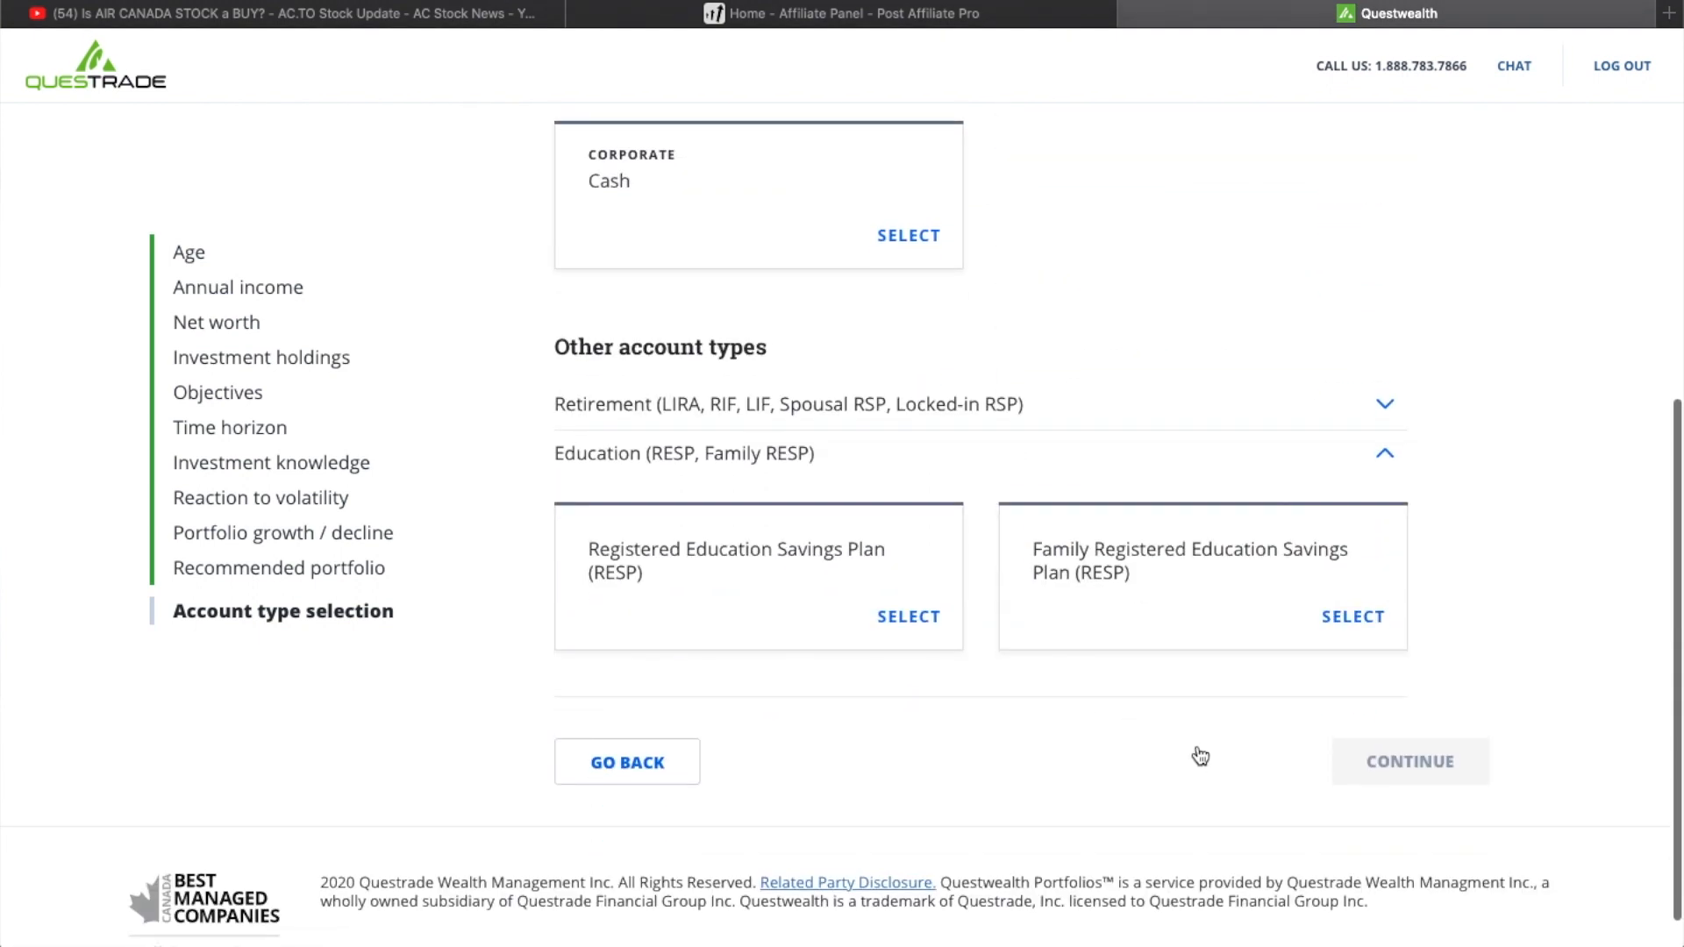
left_click(1356, 614)
left_click(1401, 759)
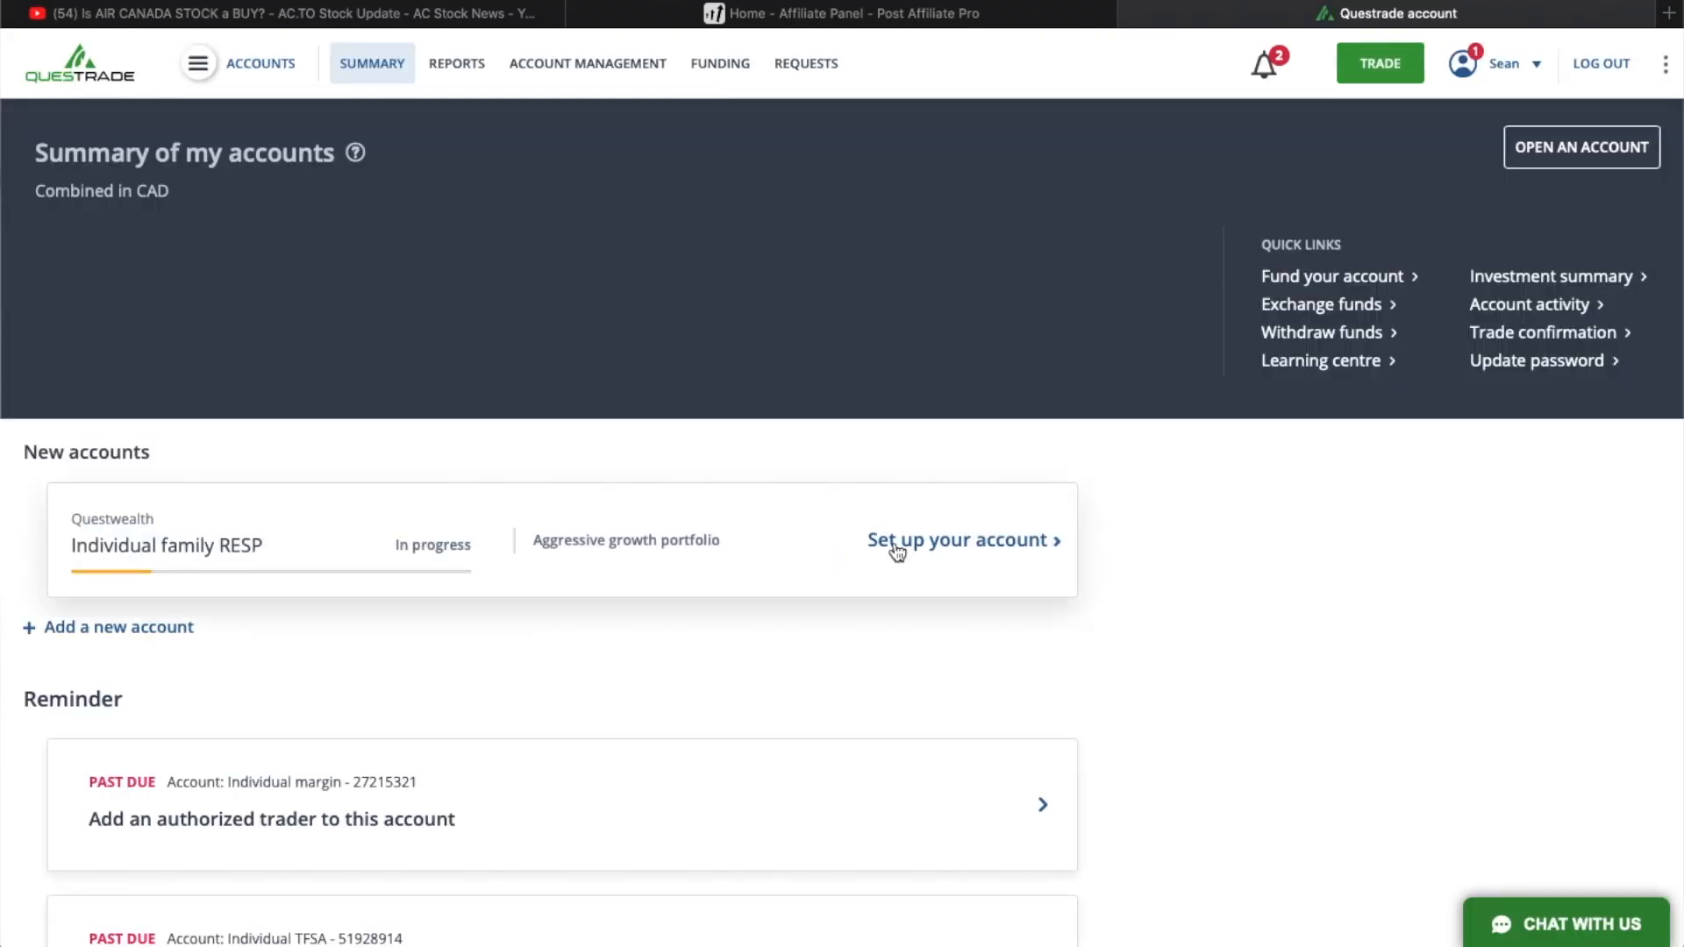
- Begin the family RESP's account details with a sole subscriber, education savings as the purpose and an initial deposit of 2500
left_click(910, 544)
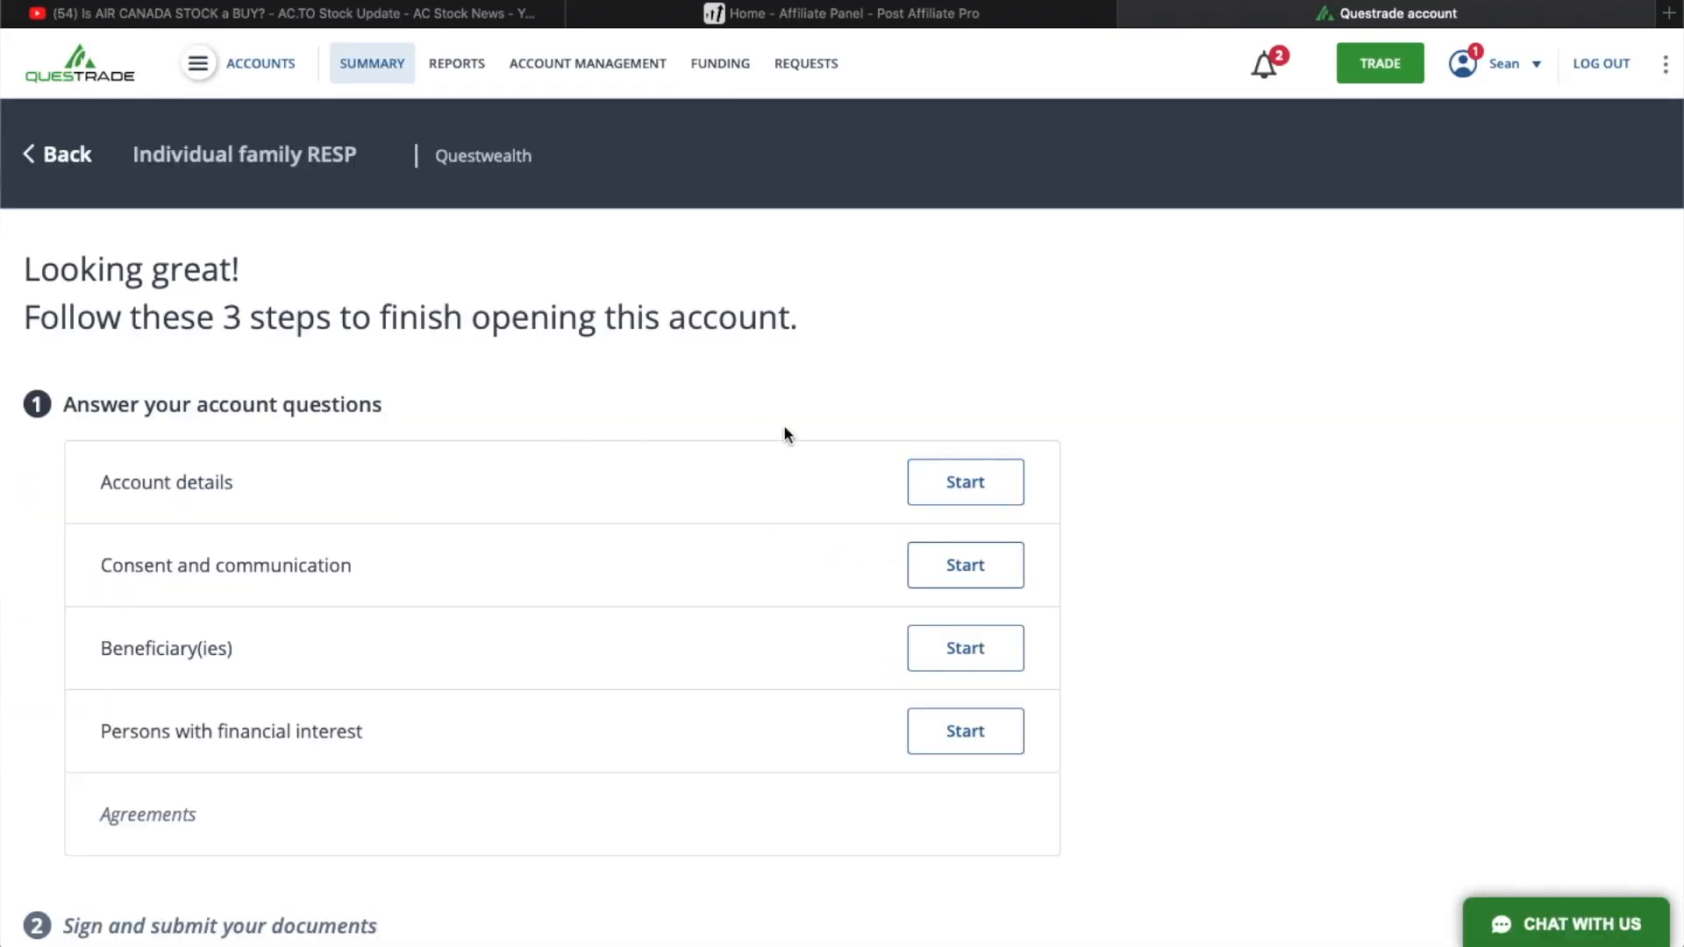
left_click(969, 474)
left_click(530, 231)
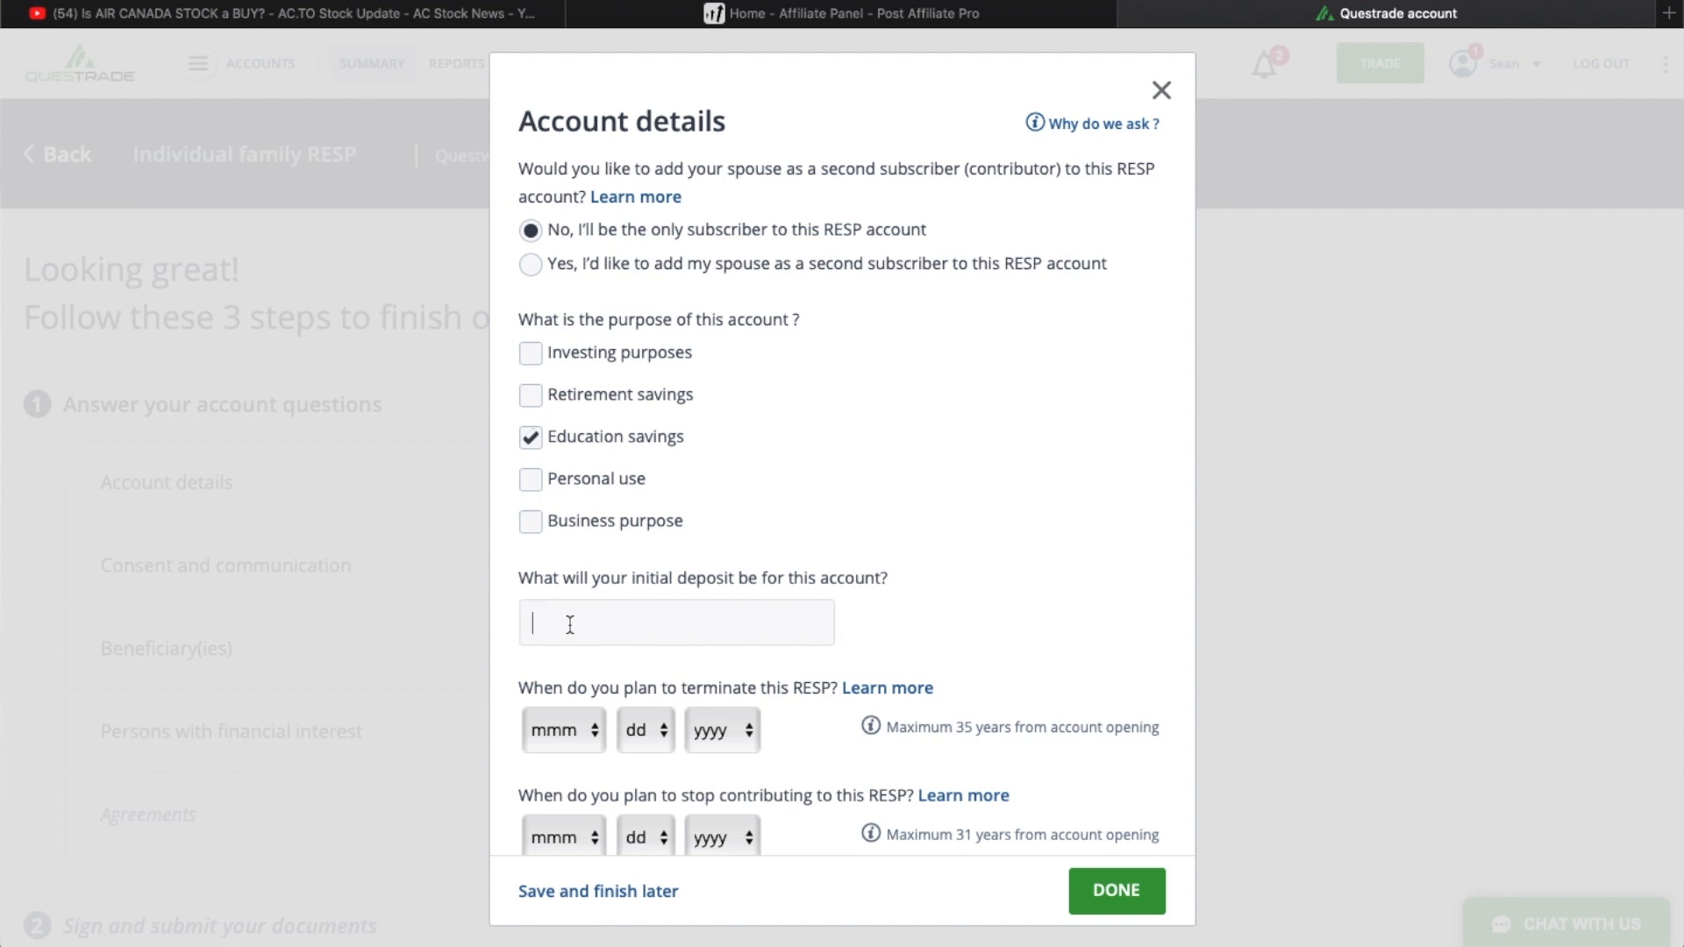
type("1000")
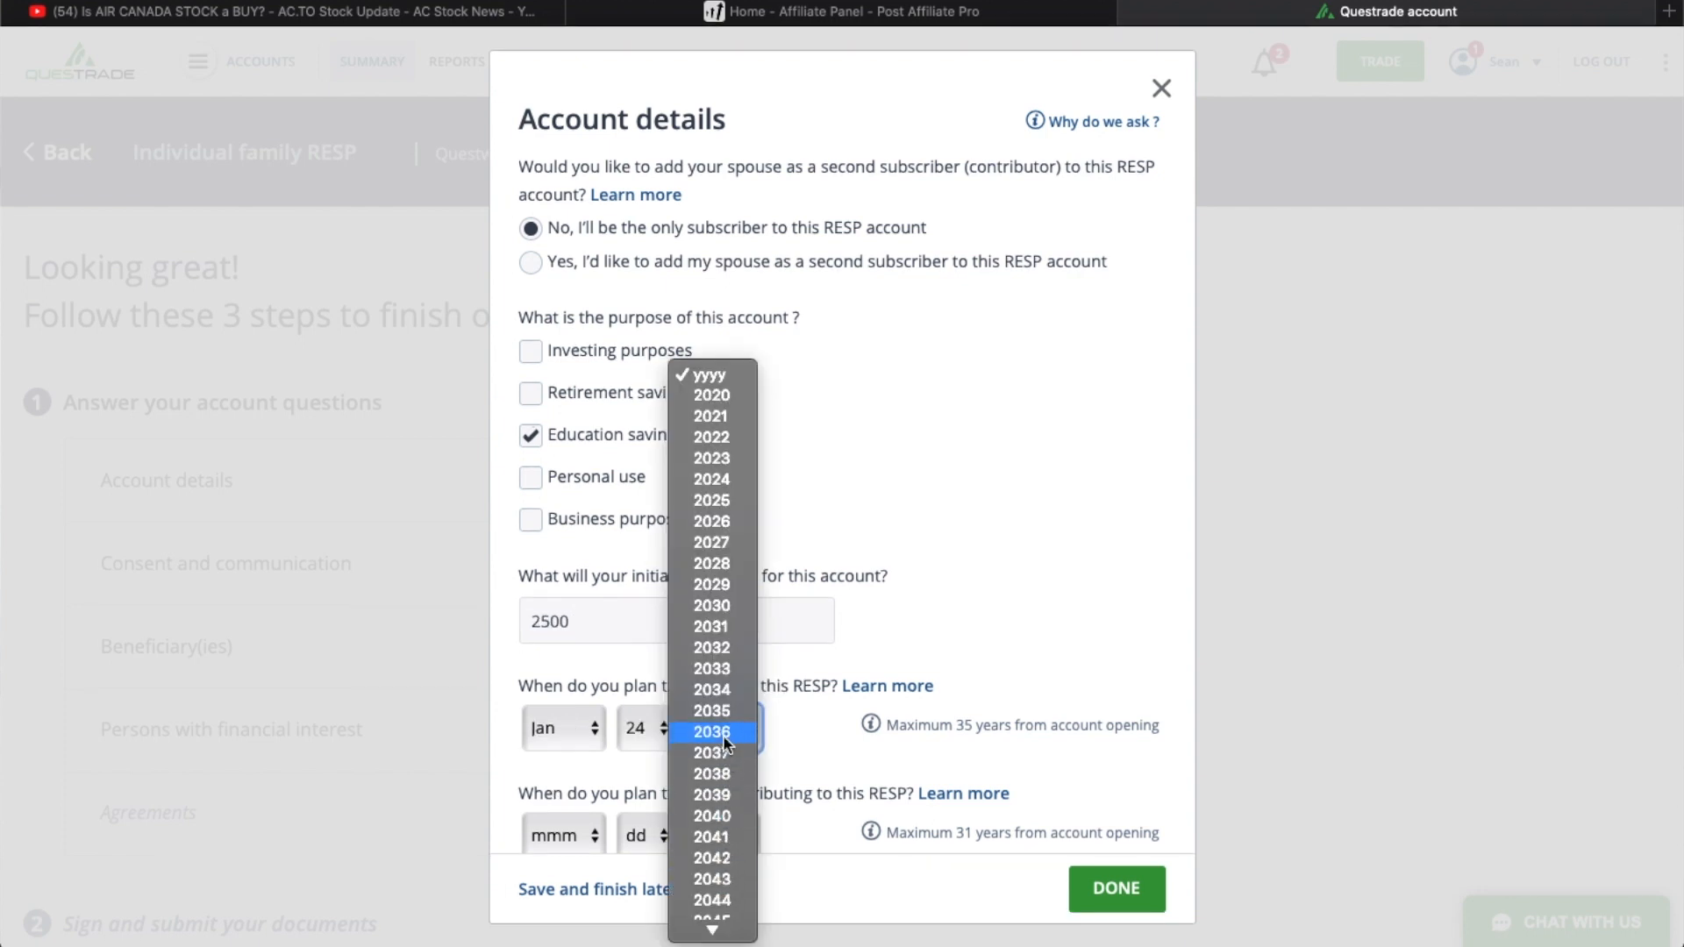
- Set the RESP's termination year to 2042 and the date to stop contributing to Sept 1, 2038
left_click(725, 856)
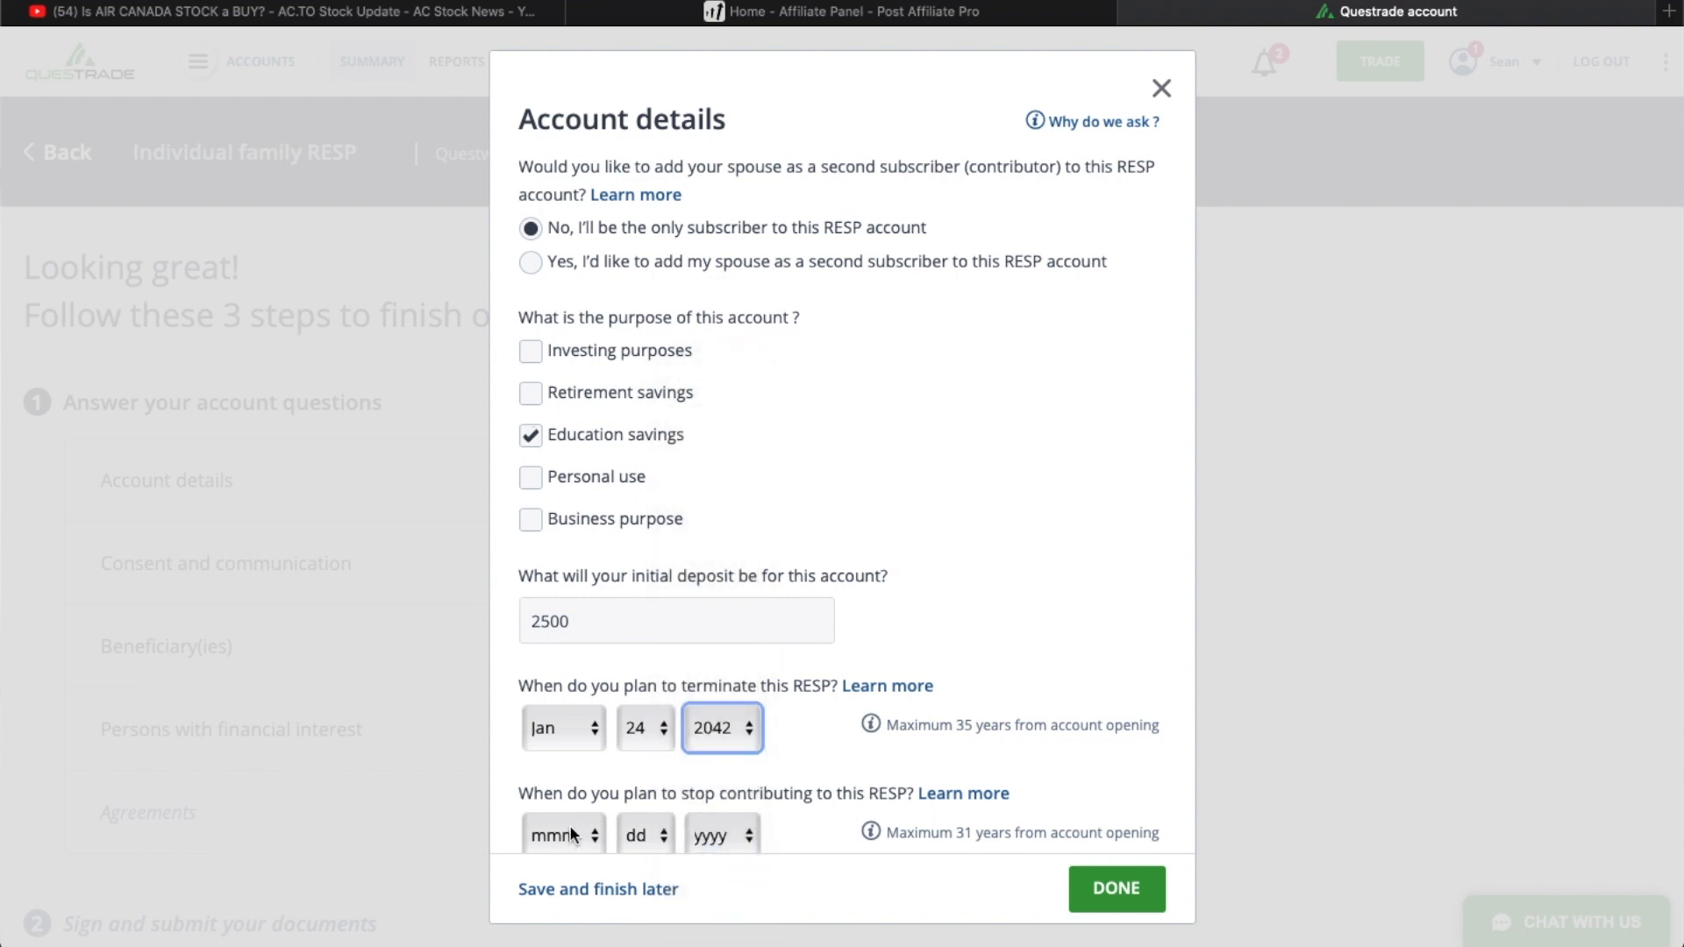
scroll(571, 833, "down", 5)
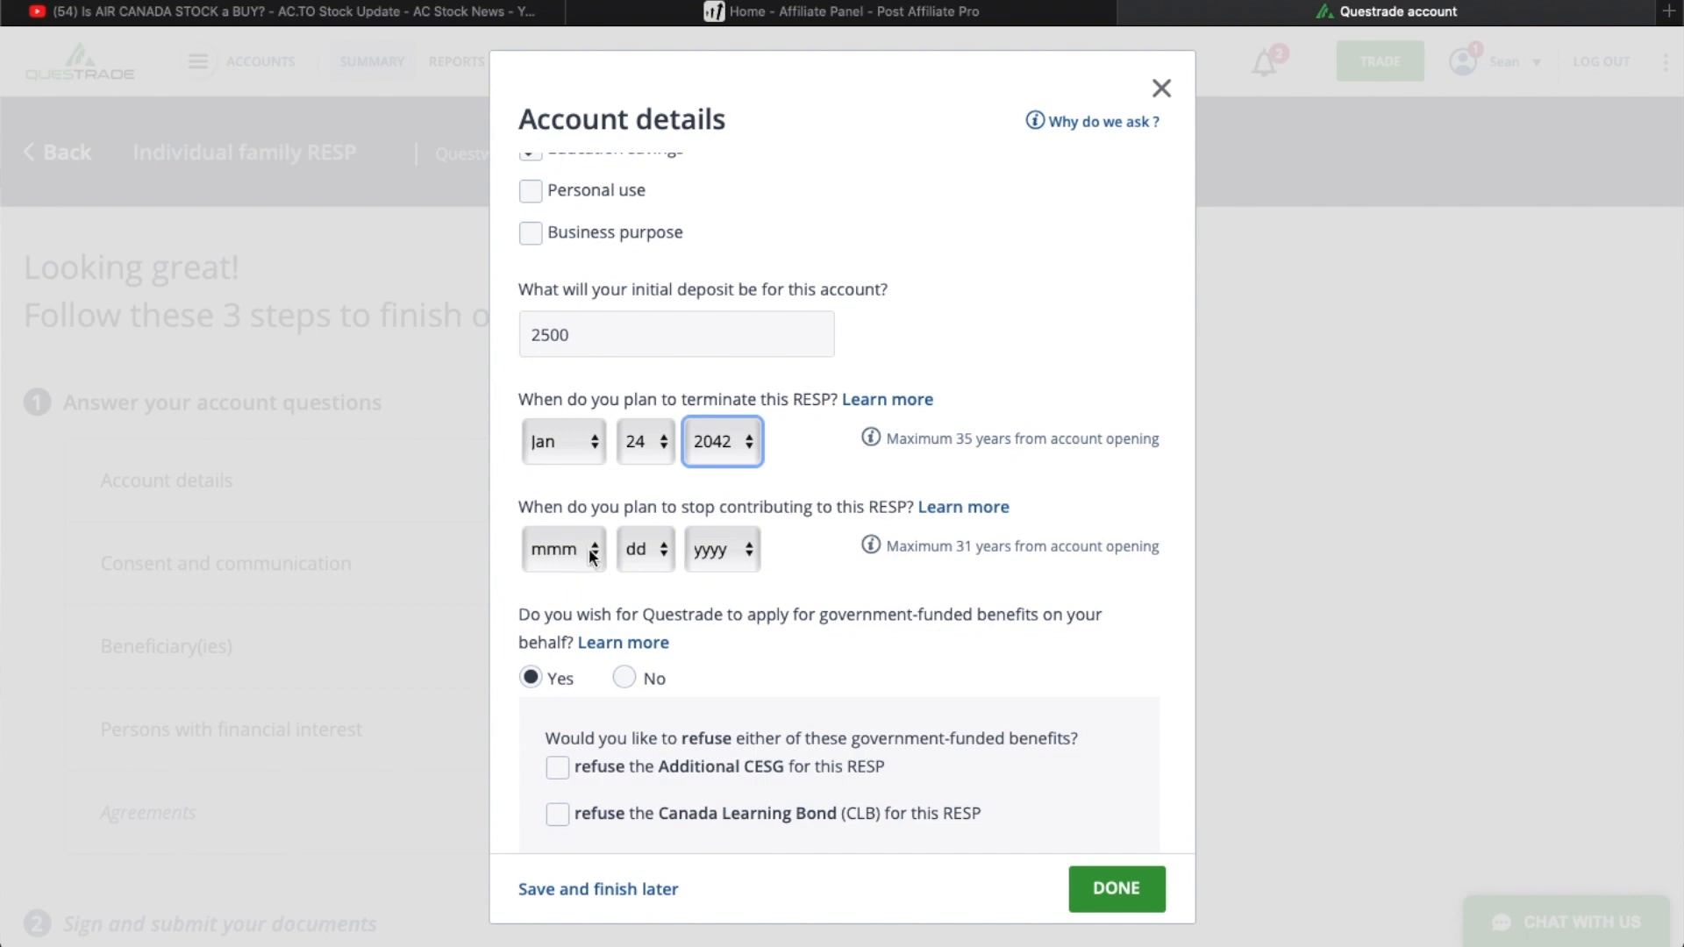
left_click(591, 552)
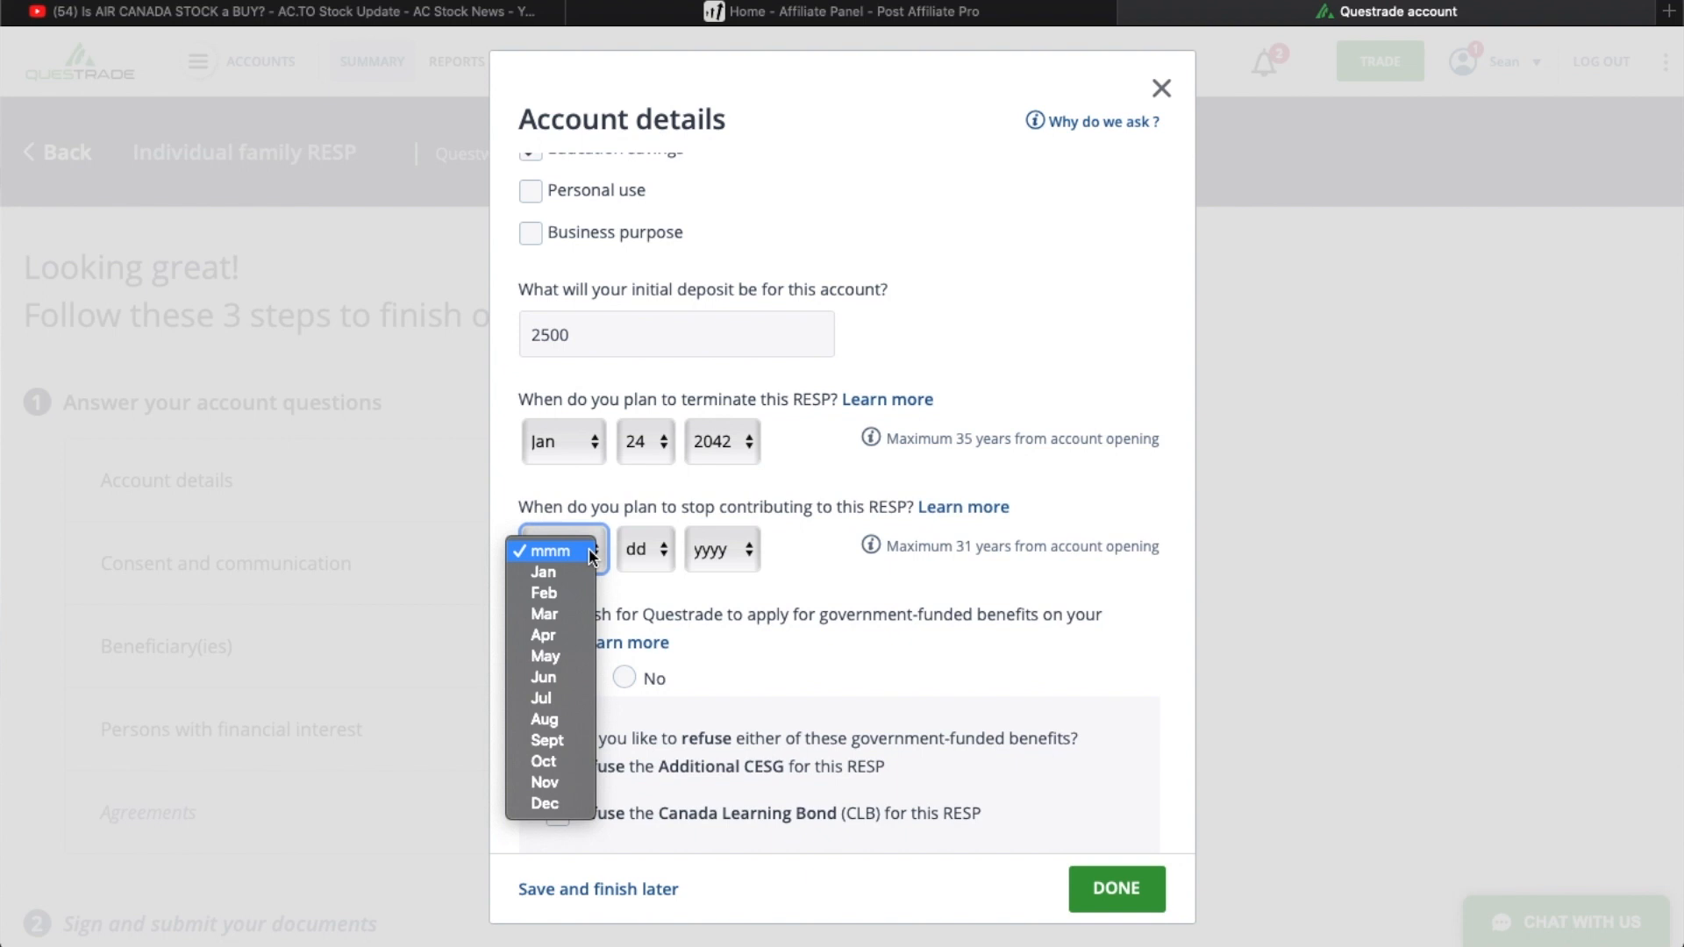
left_click(561, 744)
left_click(661, 556)
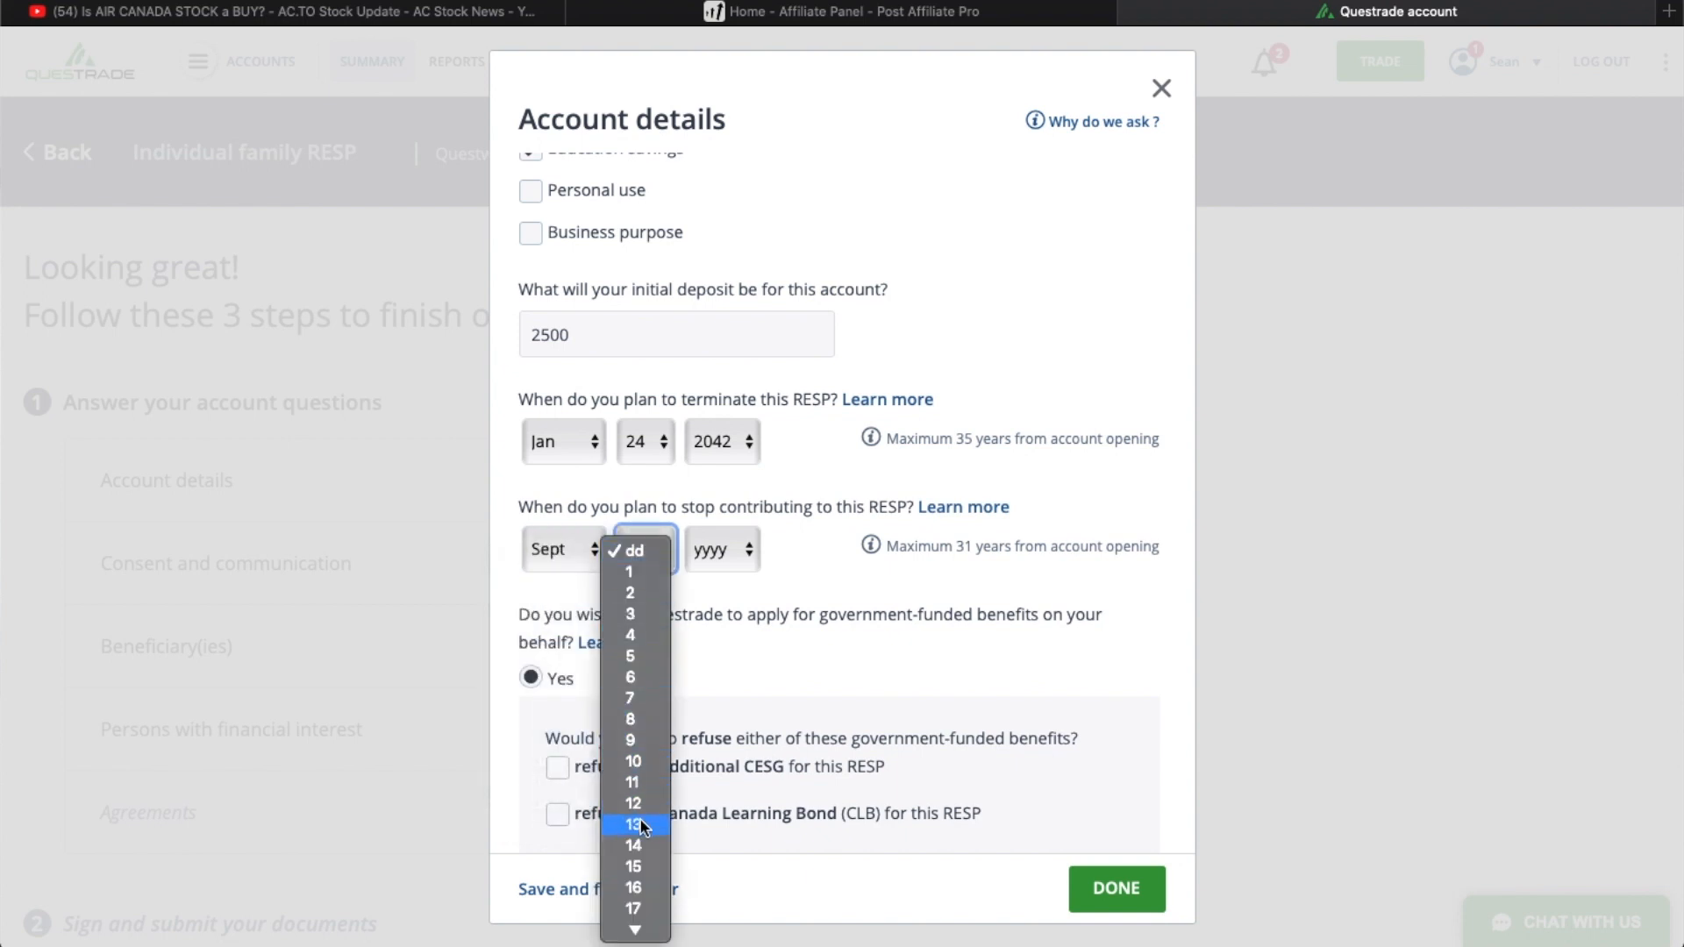
scroll(640, 825, "down", 5)
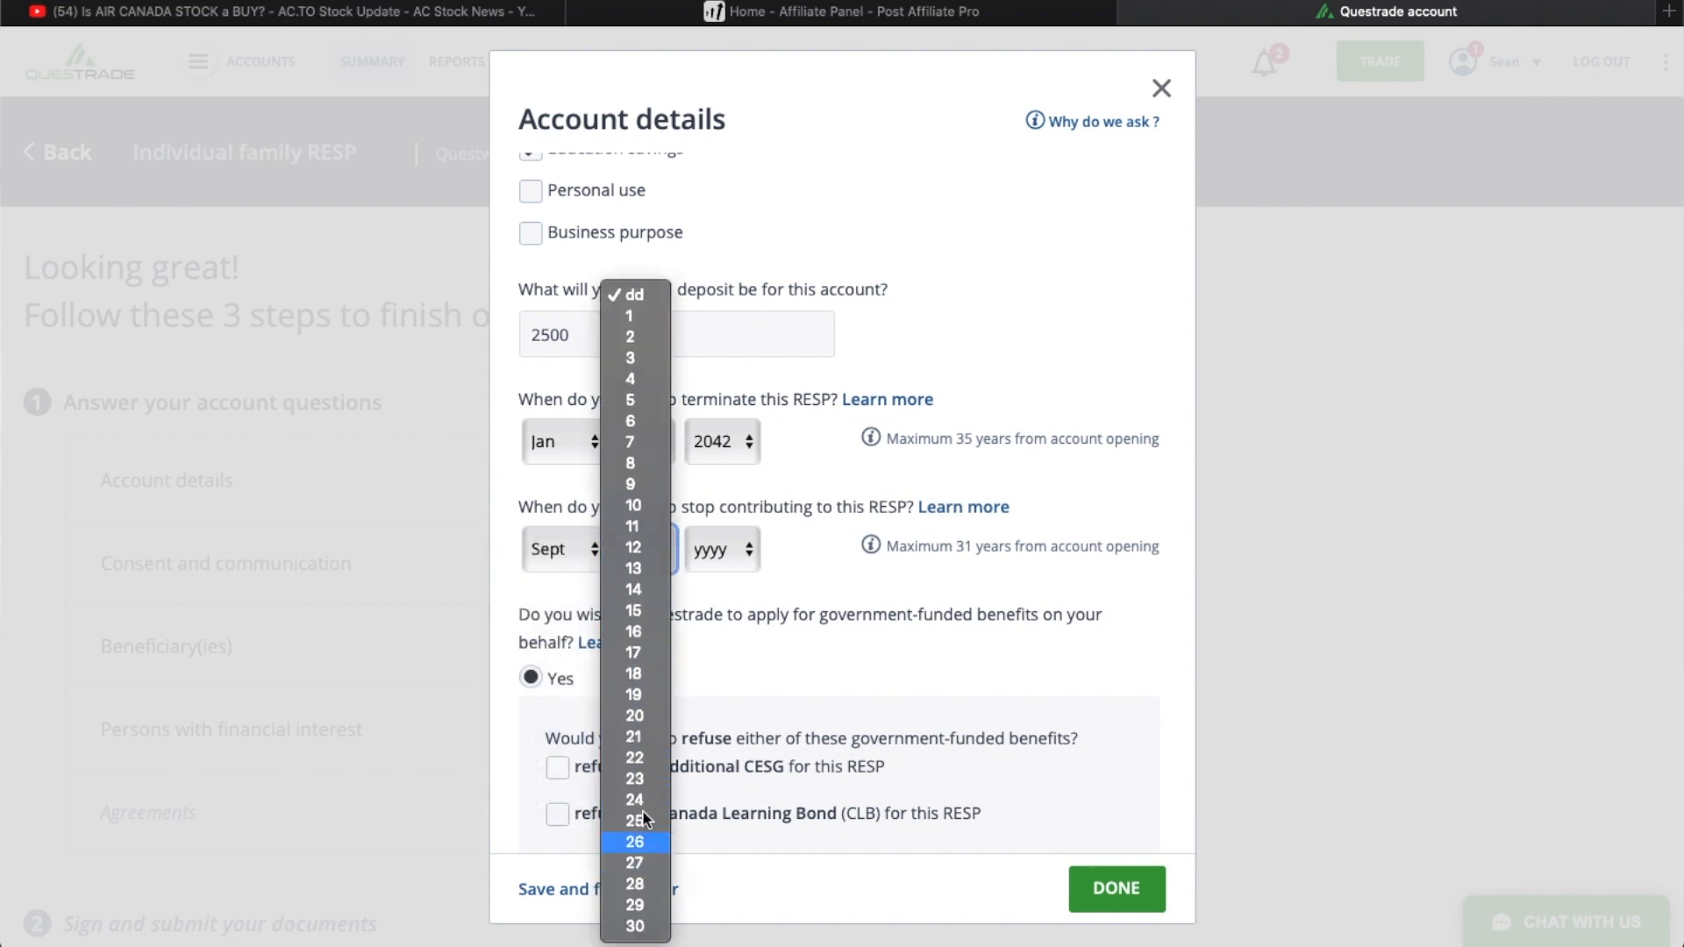
left_click(630, 321)
left_click(750, 545)
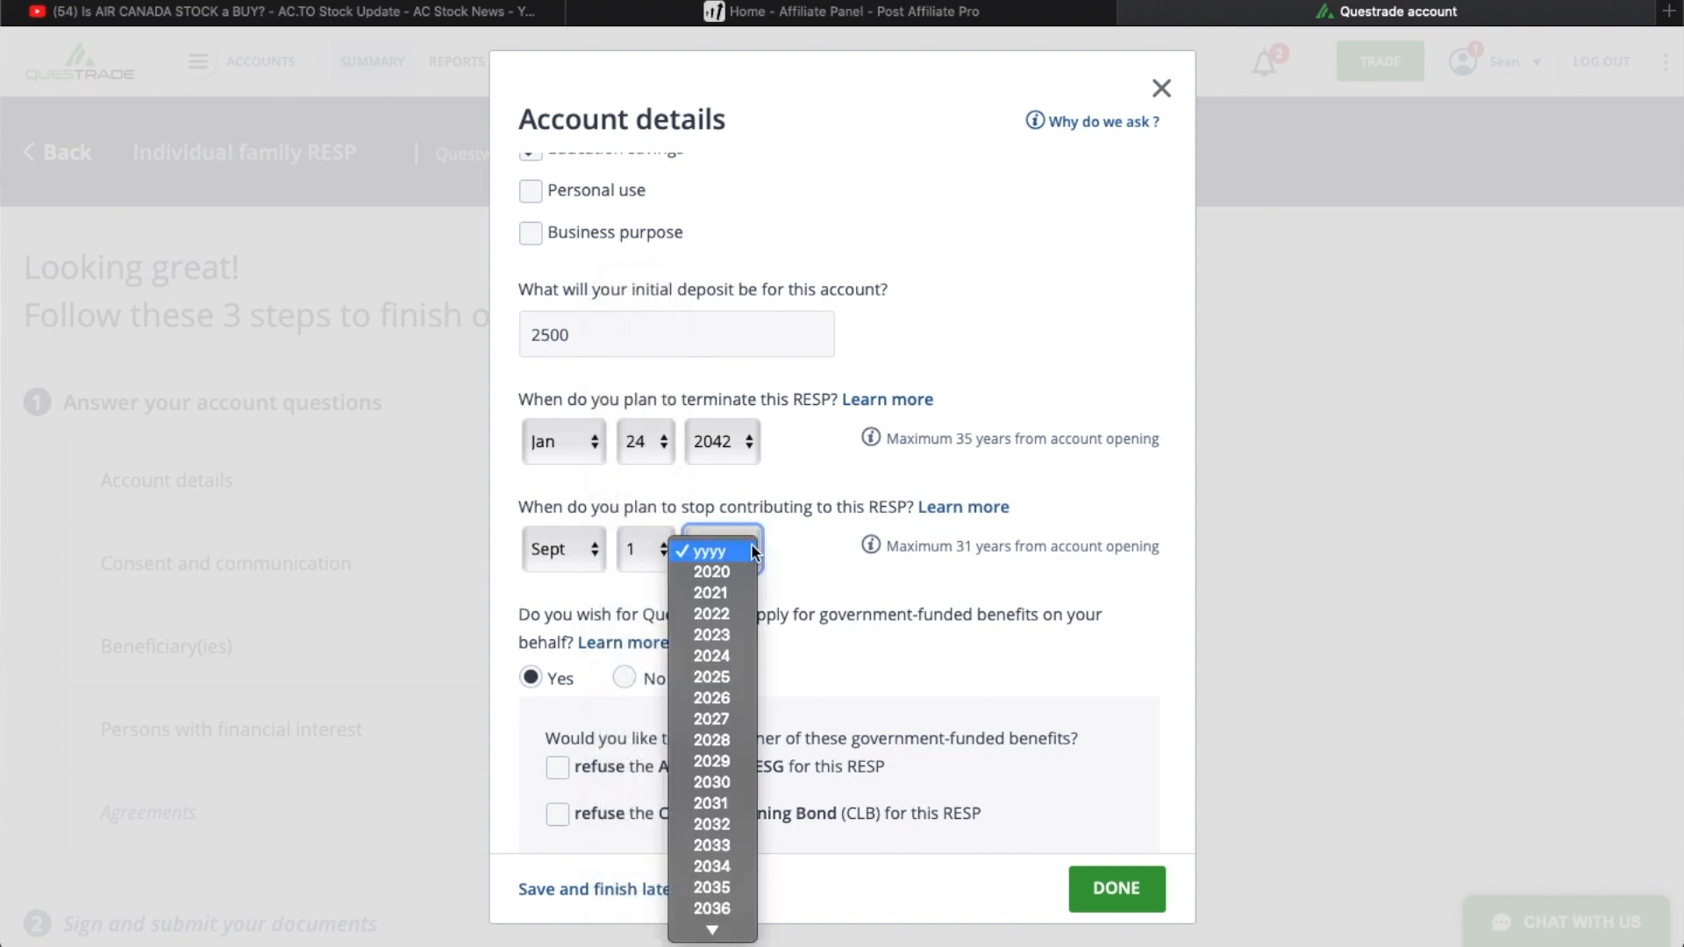
scroll(731, 828, "down", 5)
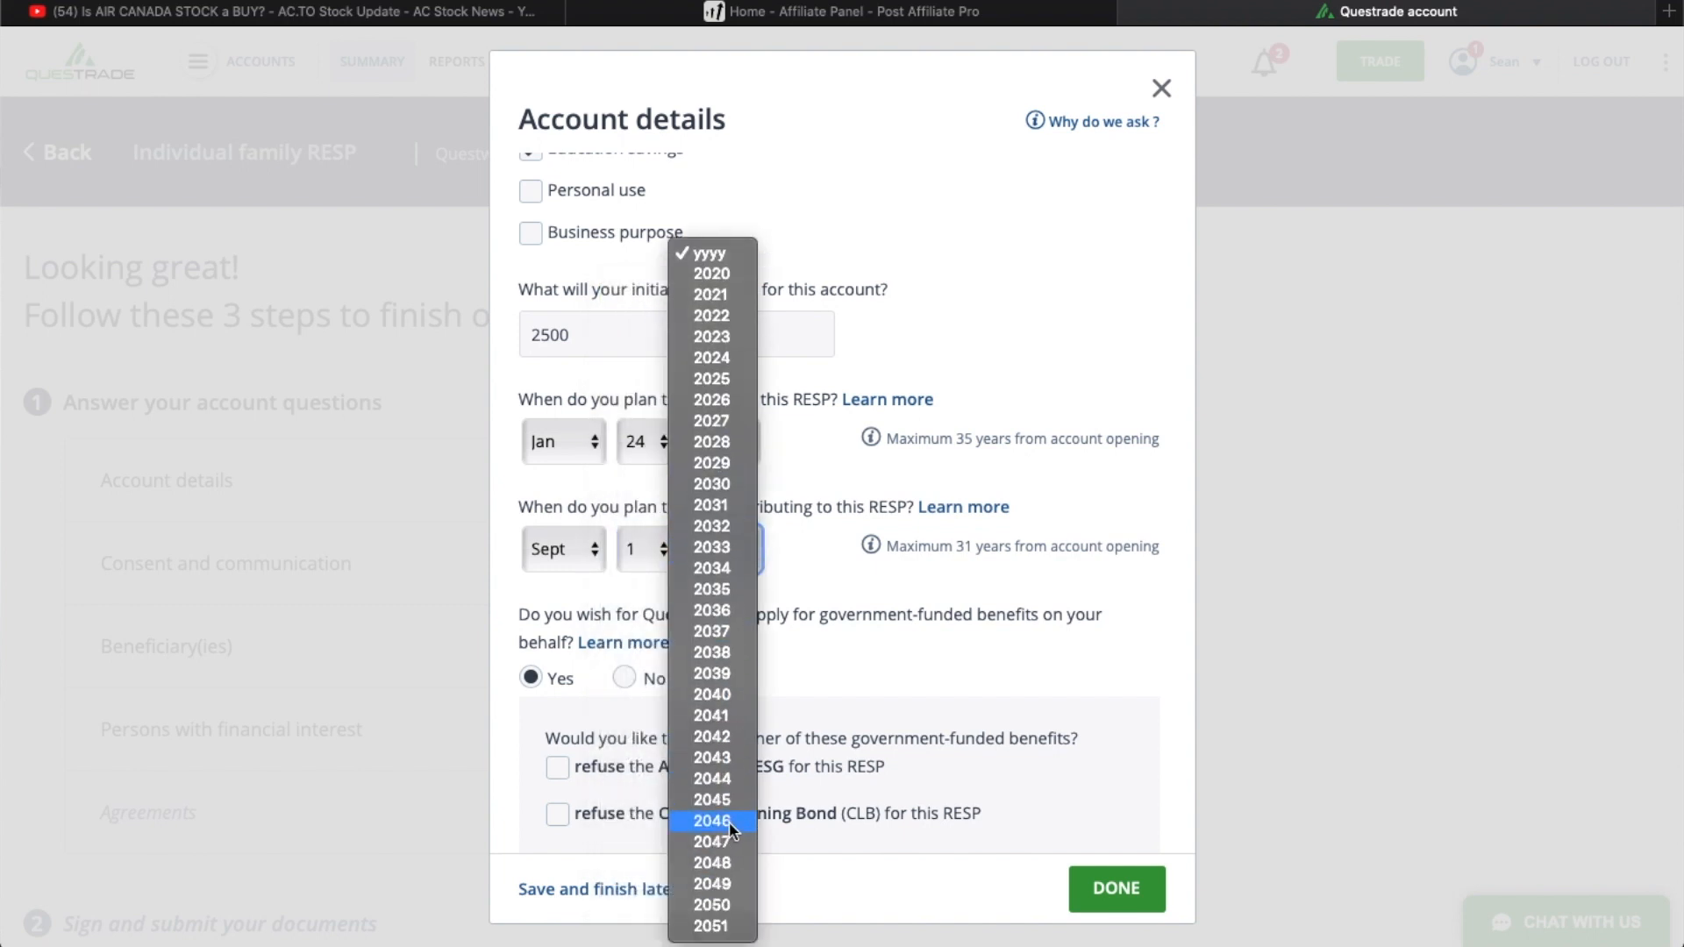
left_click(702, 651)
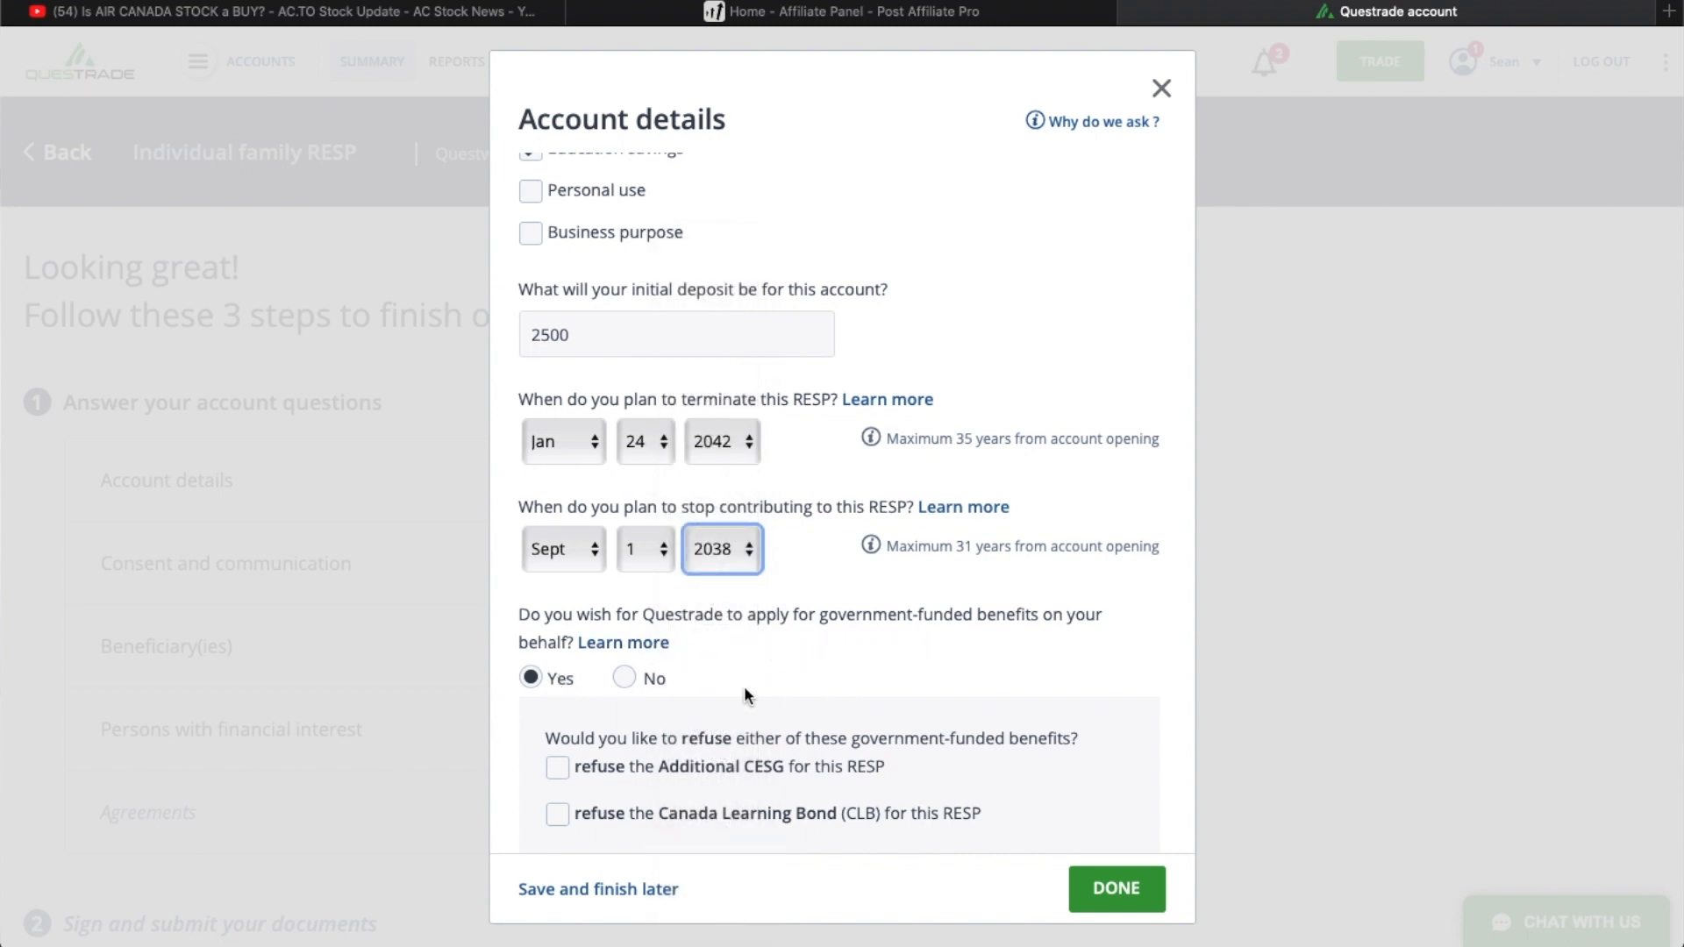
- Submit the account details, and complete the Consent and communication section with English as the preferred language for security holder materials
scroll(705, 676, "down", 2)
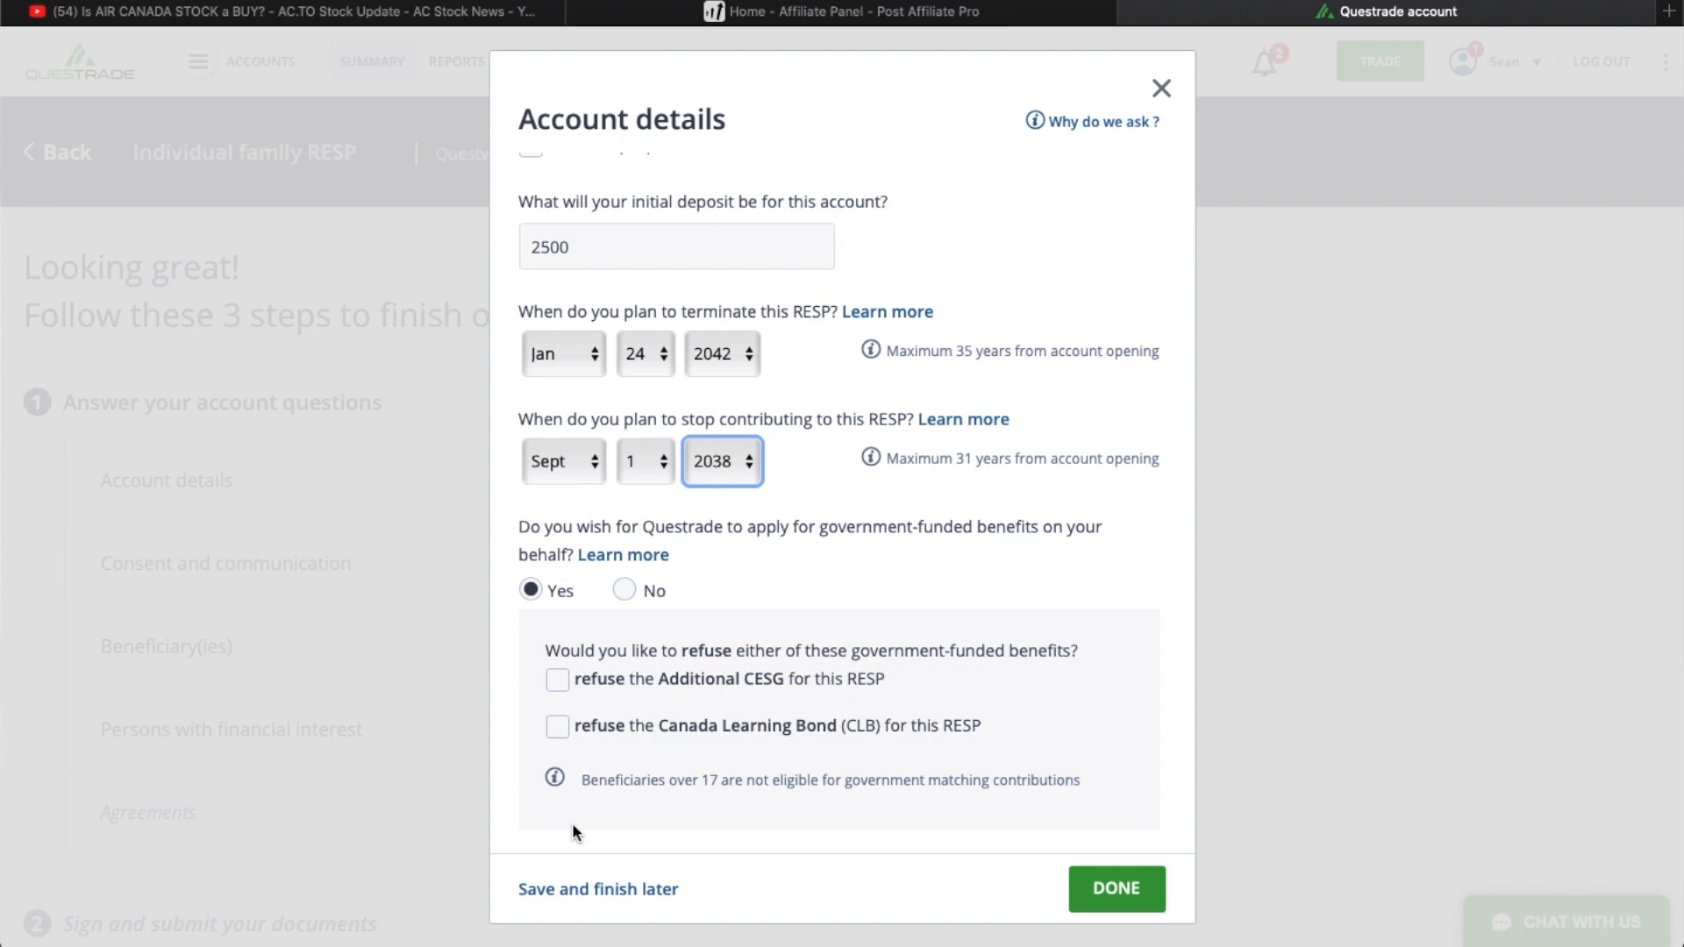
left_click(1107, 886)
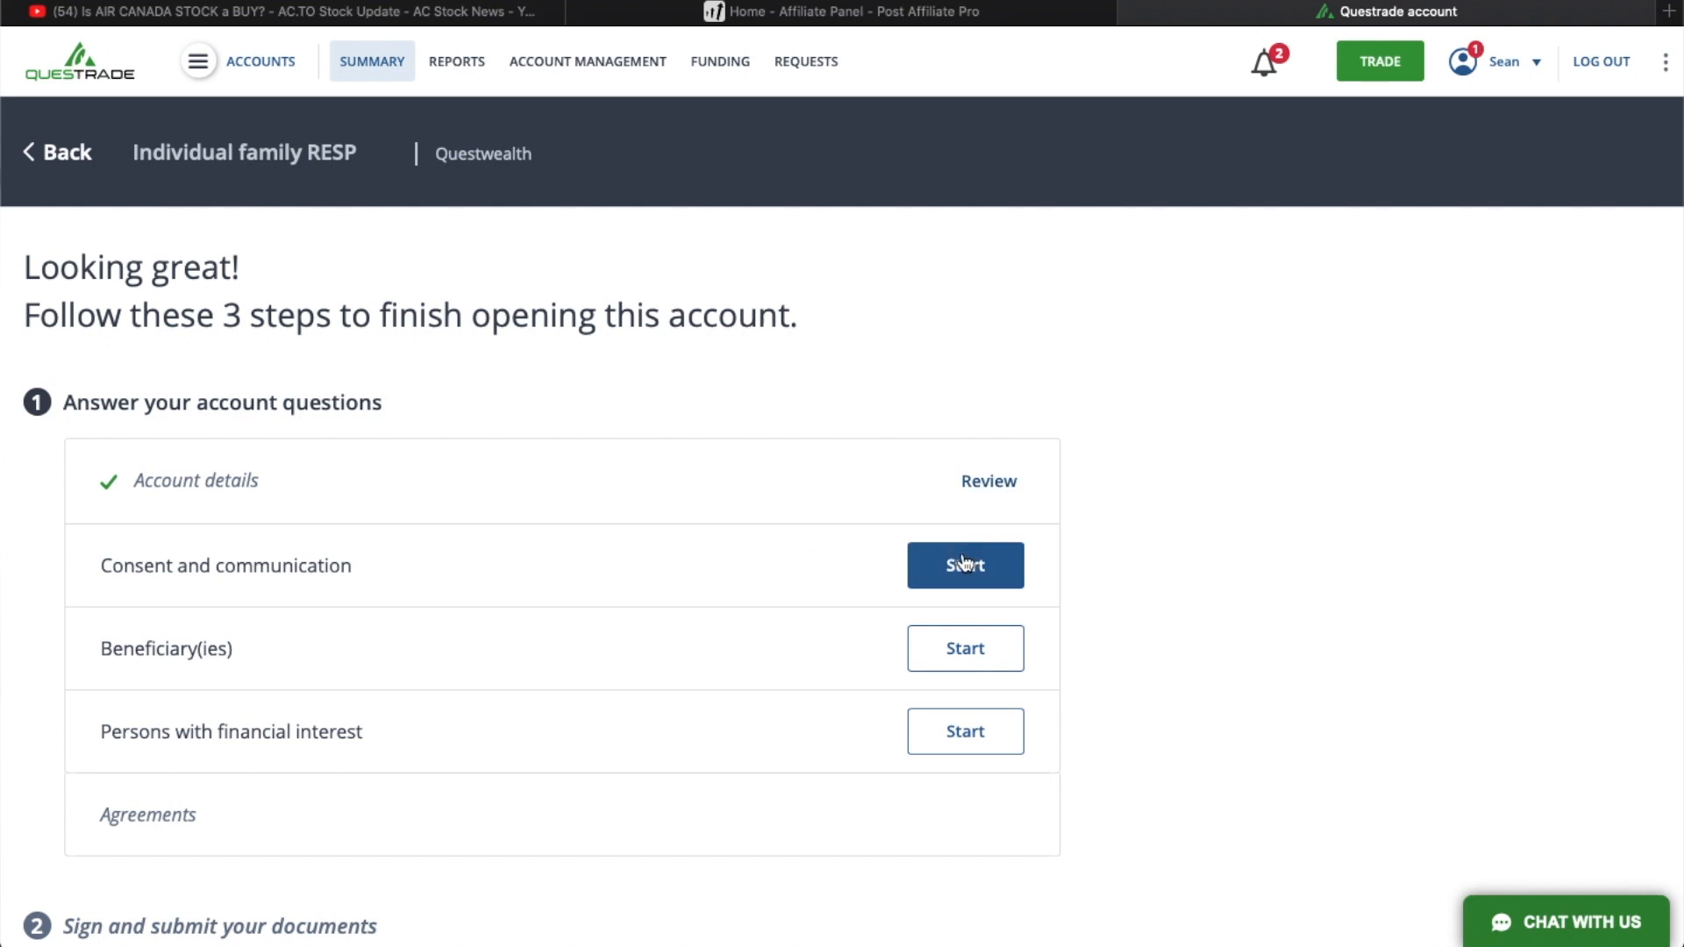
left_click(963, 563)
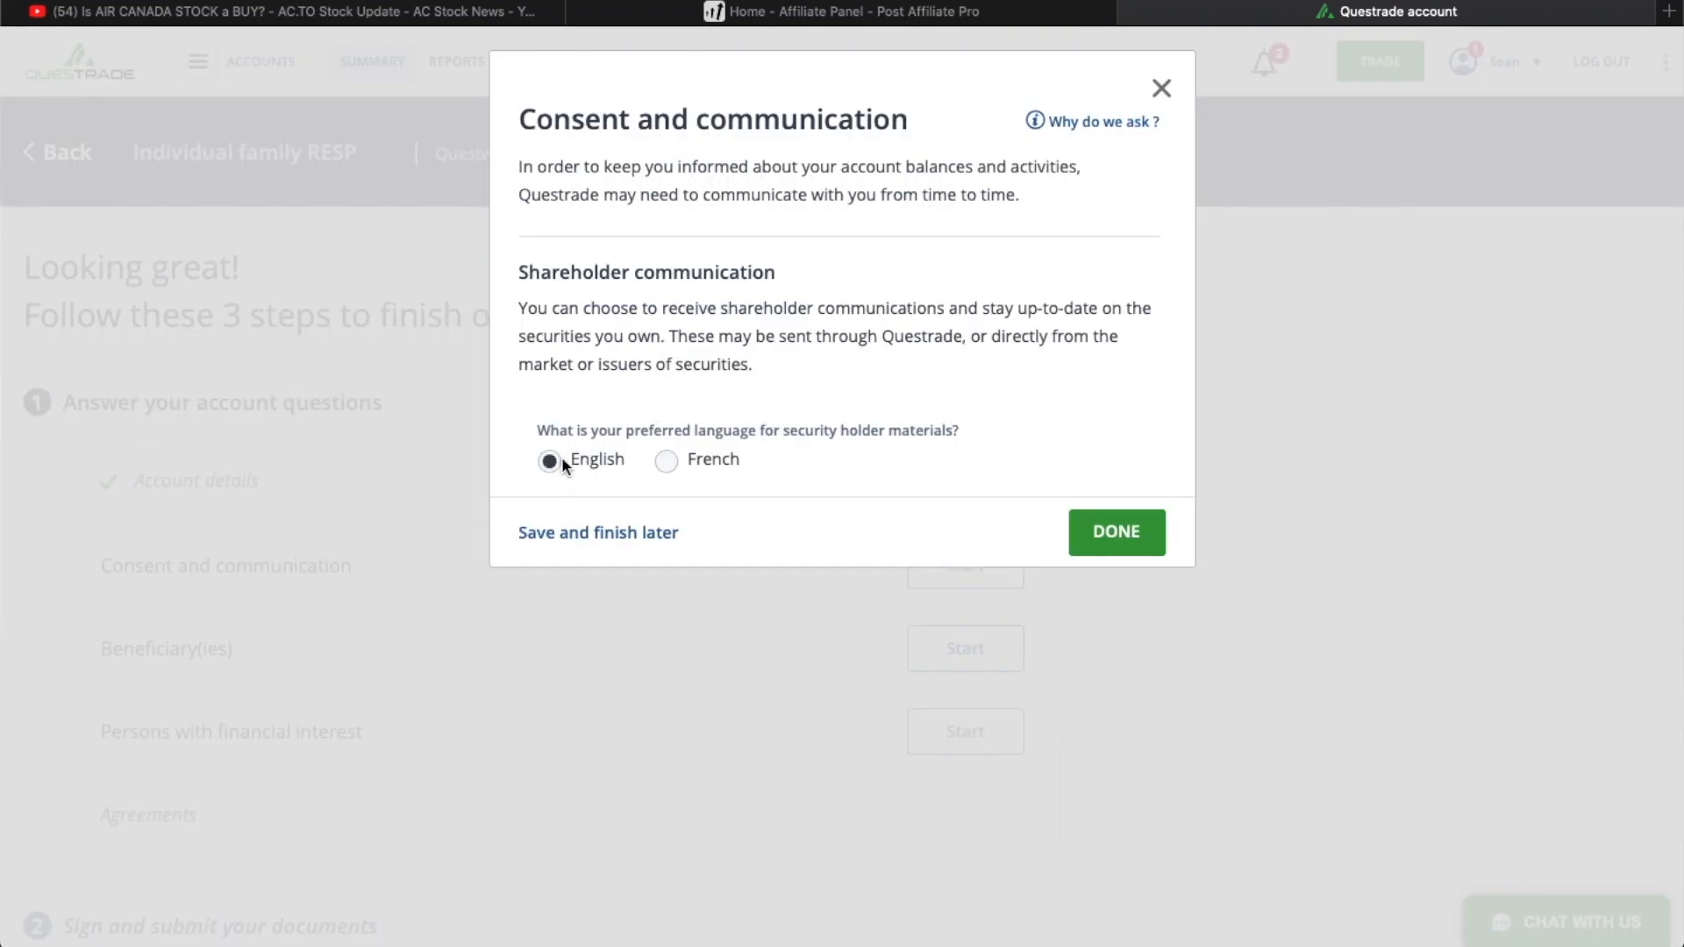
left_click(1115, 537)
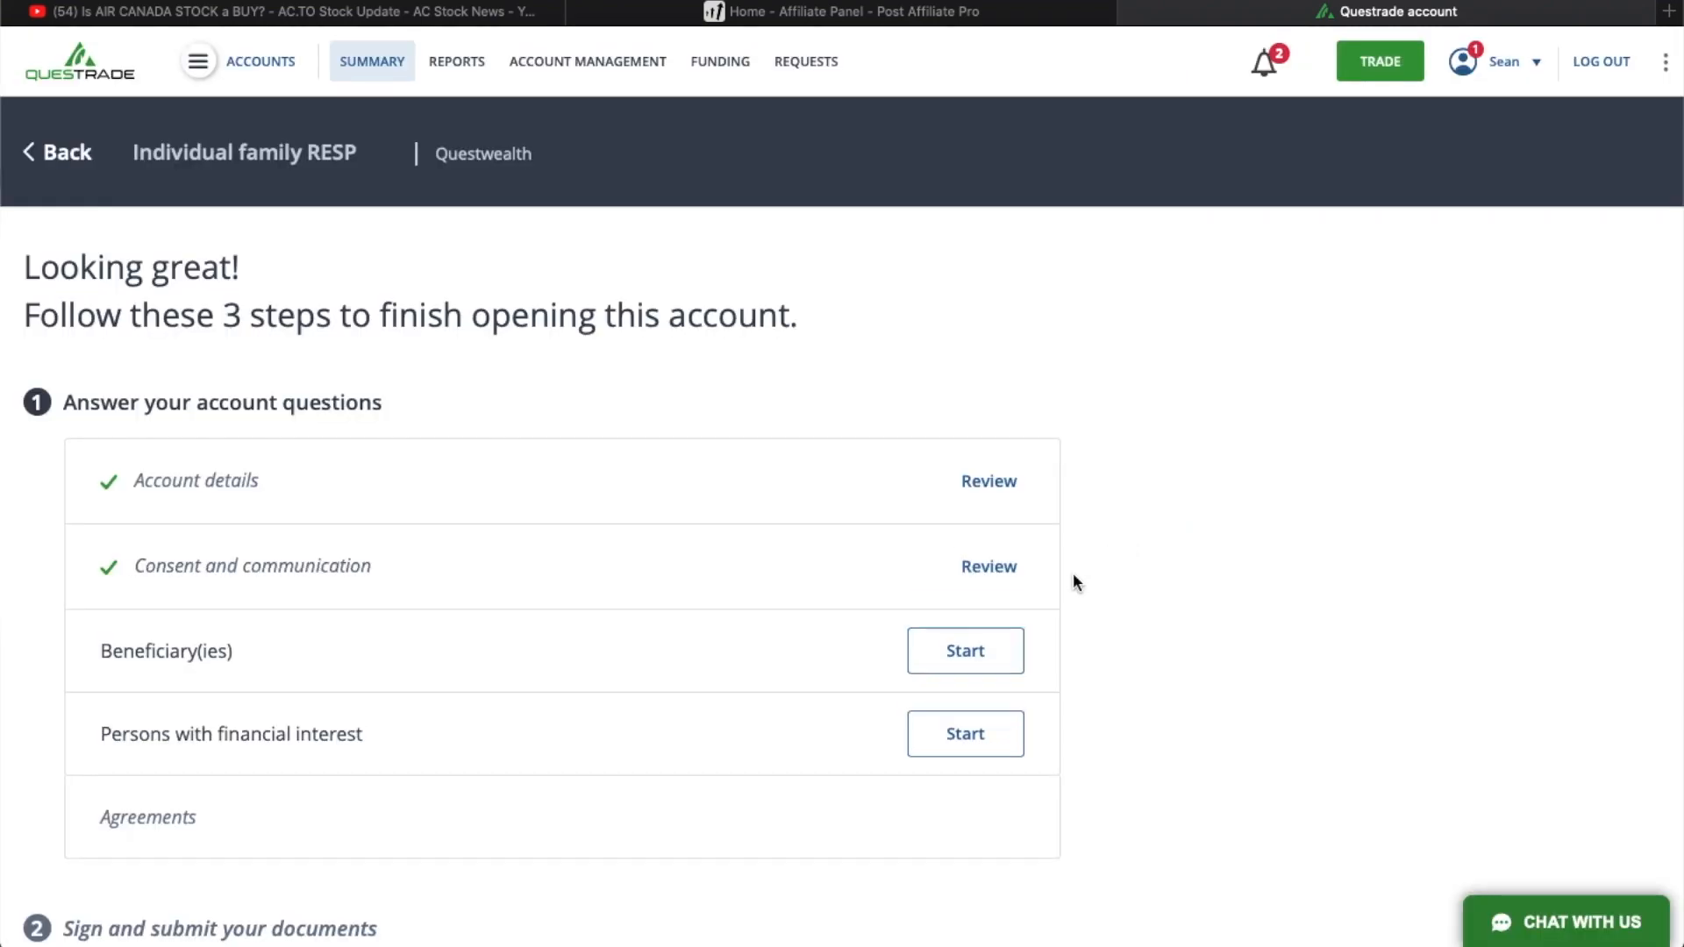
- Start the Beneficiary(ies) section, add a new participant with the child's name, and continue to the personal details
left_click(977, 672)
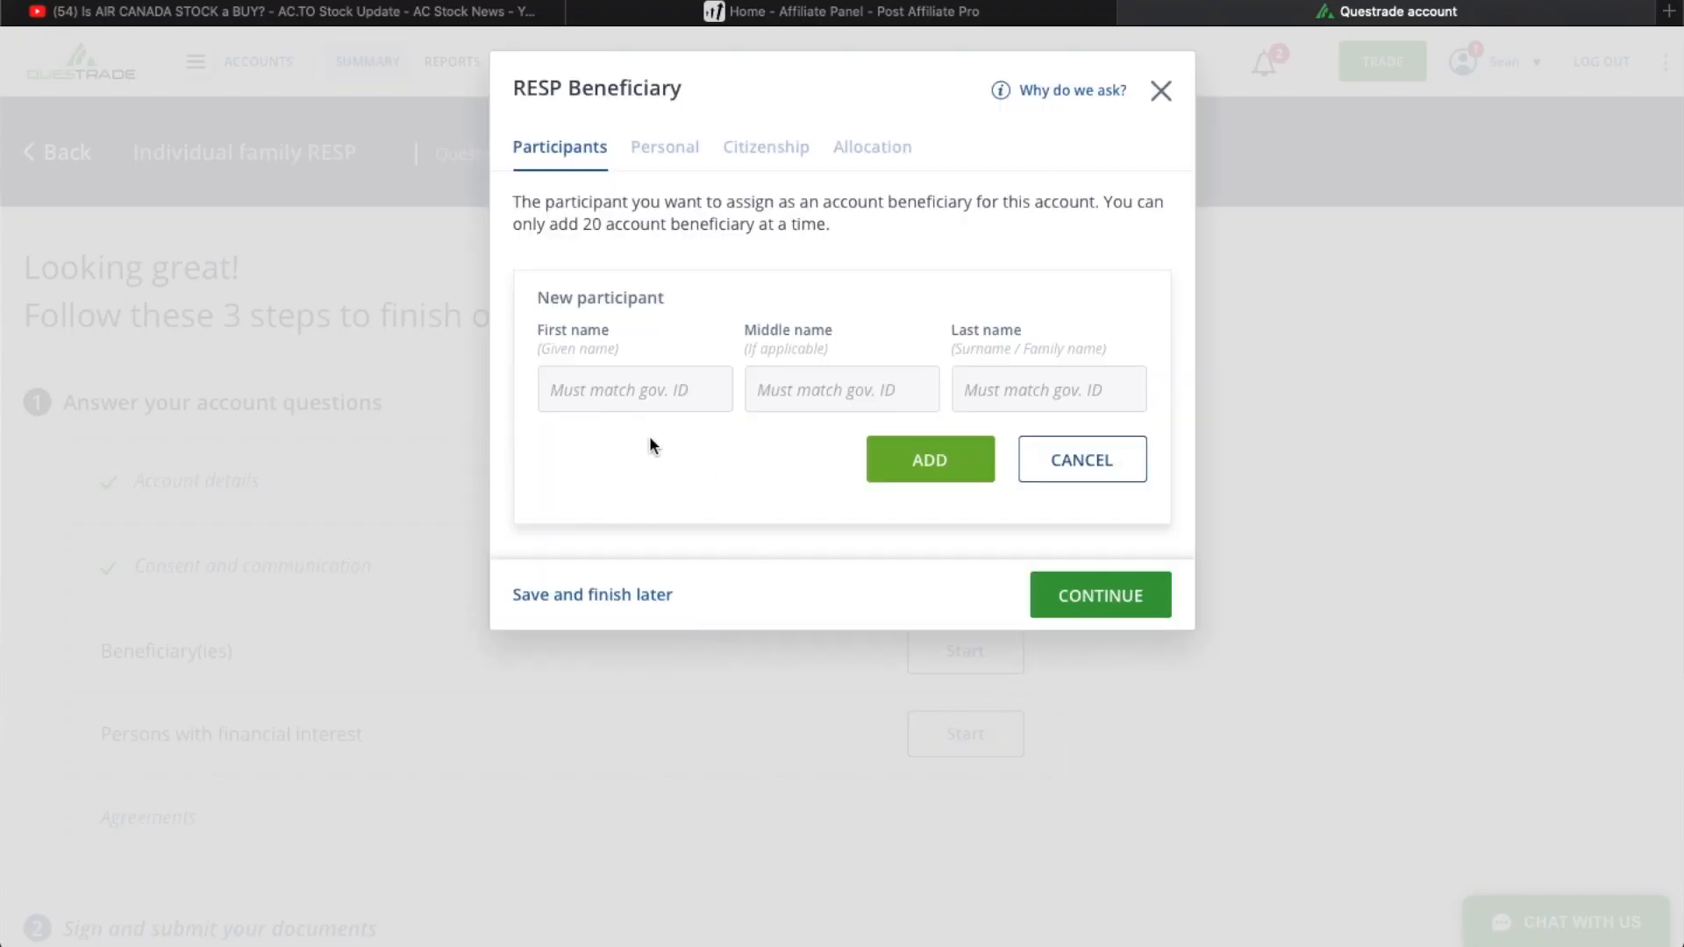
left_click(702, 389)
type("Nicholas")
key("Tab")
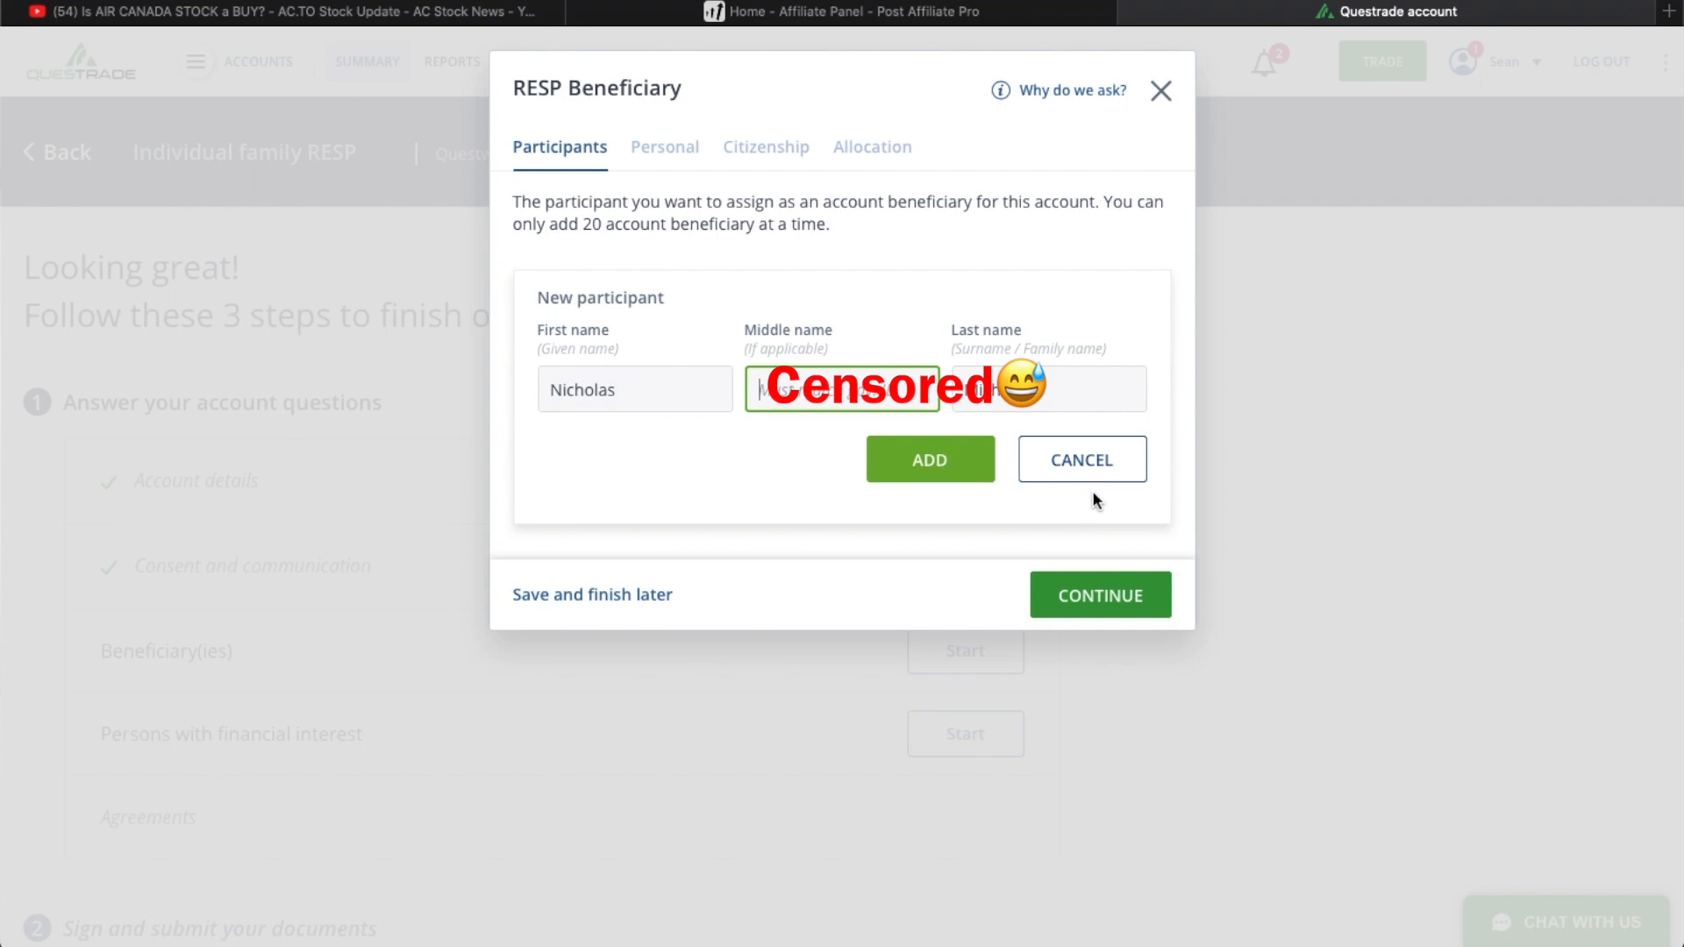
left_click(942, 465)
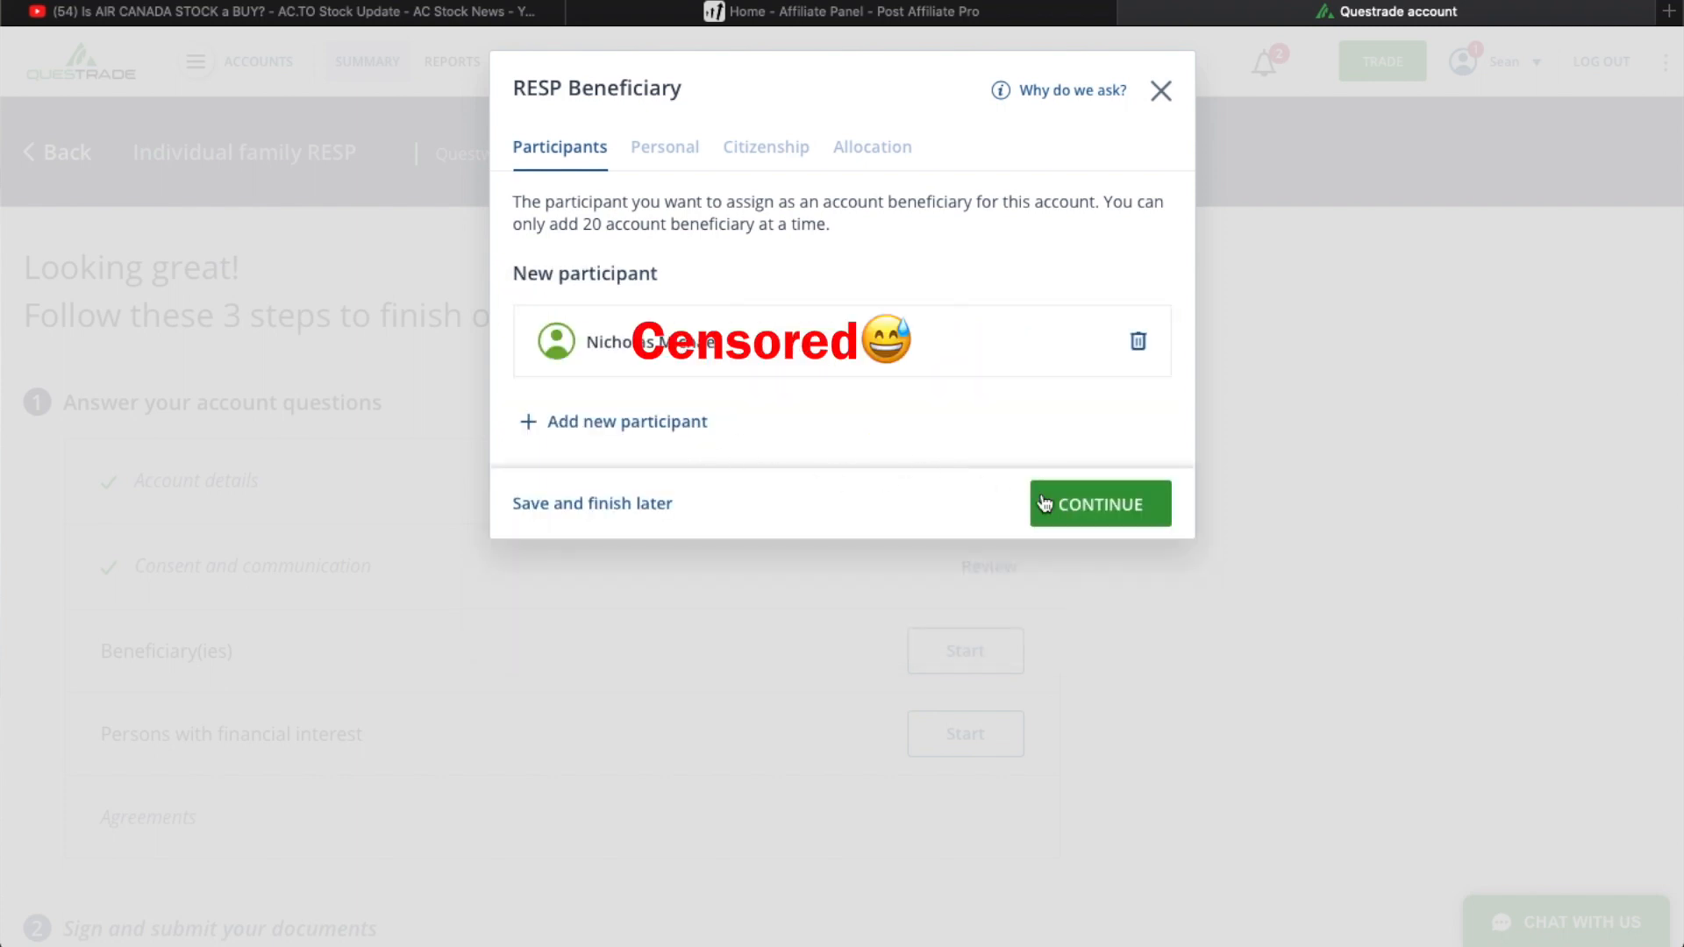
left_click(1087, 500)
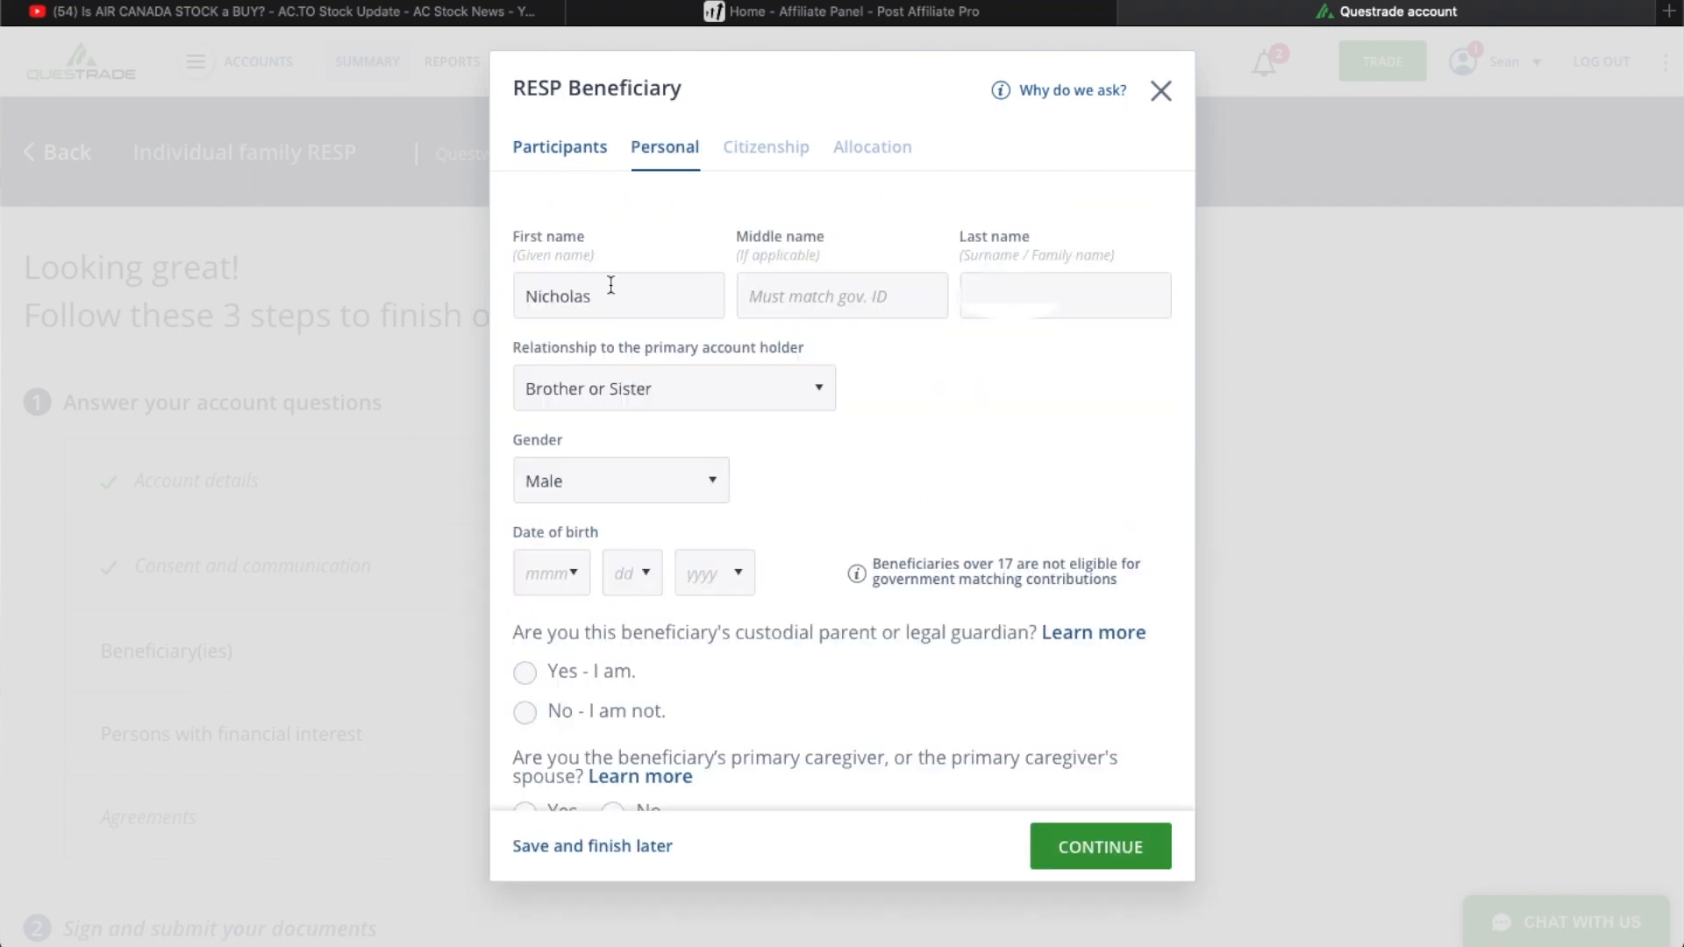
- Set the beneficiary's relationship to Child and gender to Male, and fill in the date of birth
left_click(677, 388)
left_click(658, 409)
left_click(699, 482)
left_click(699, 481)
left_click(538, 576)
left_click(536, 805)
left_click(632, 573)
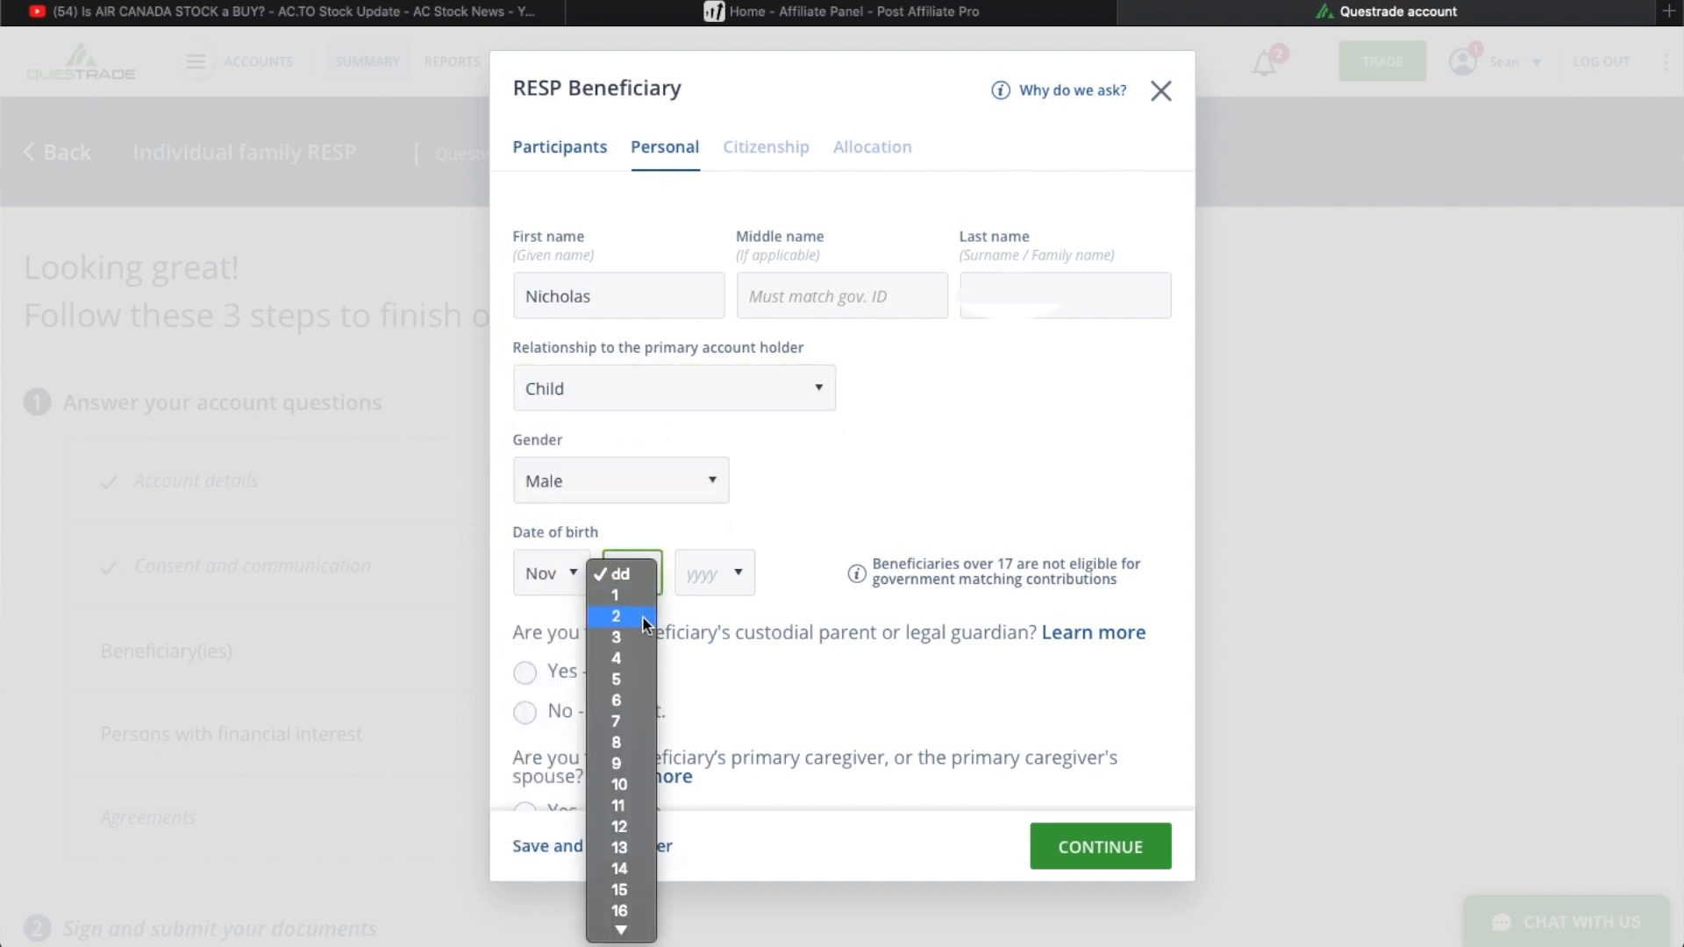
left_click(633, 707)
left_click(730, 565)
left_click(711, 602)
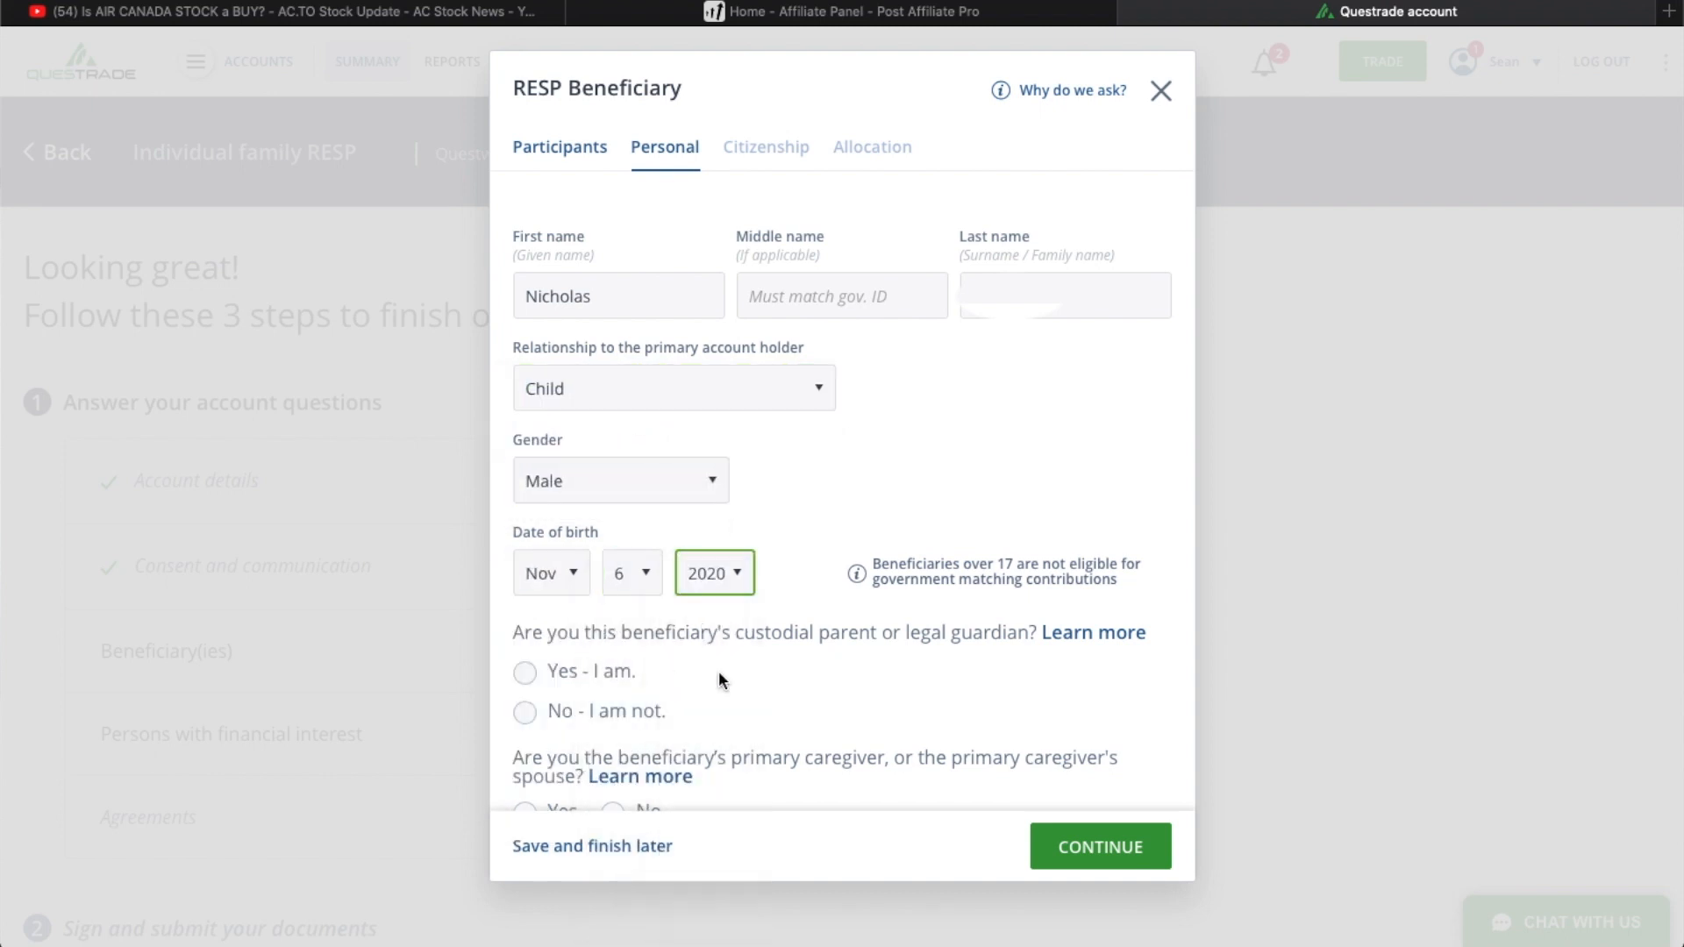
- Declare yourself the beneficiary's custodial parent and primary caregiver, reuse the custodial parent's address, and continue to the citizenship details
left_click(525, 672)
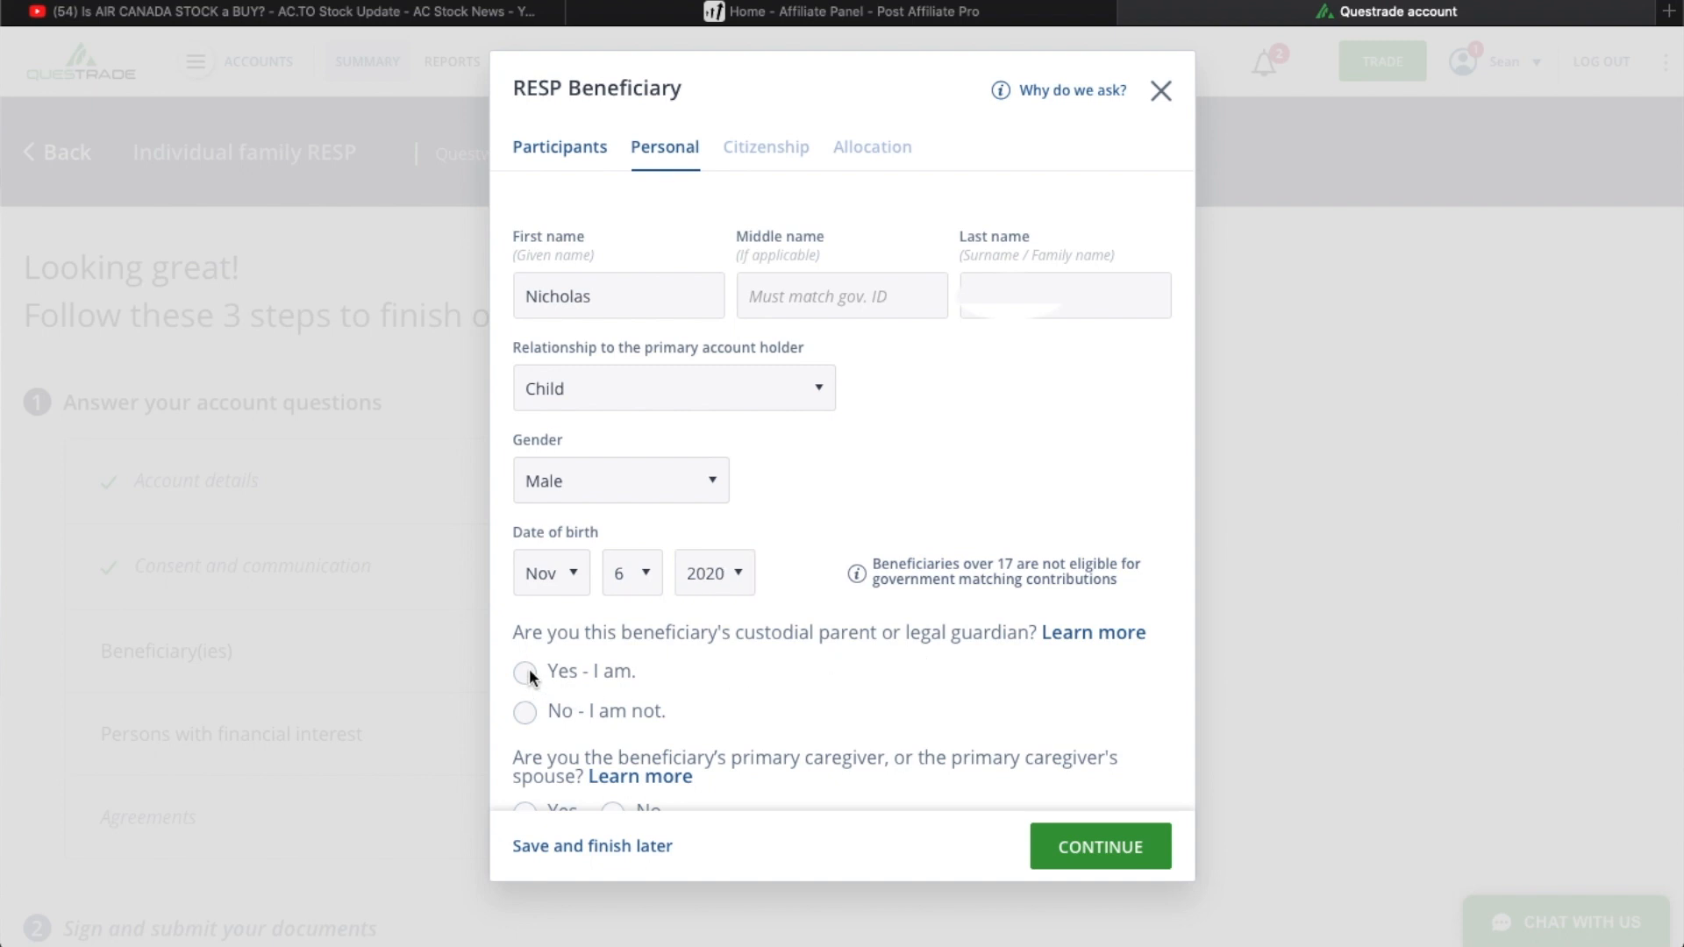
scroll(620, 702, "down", 4)
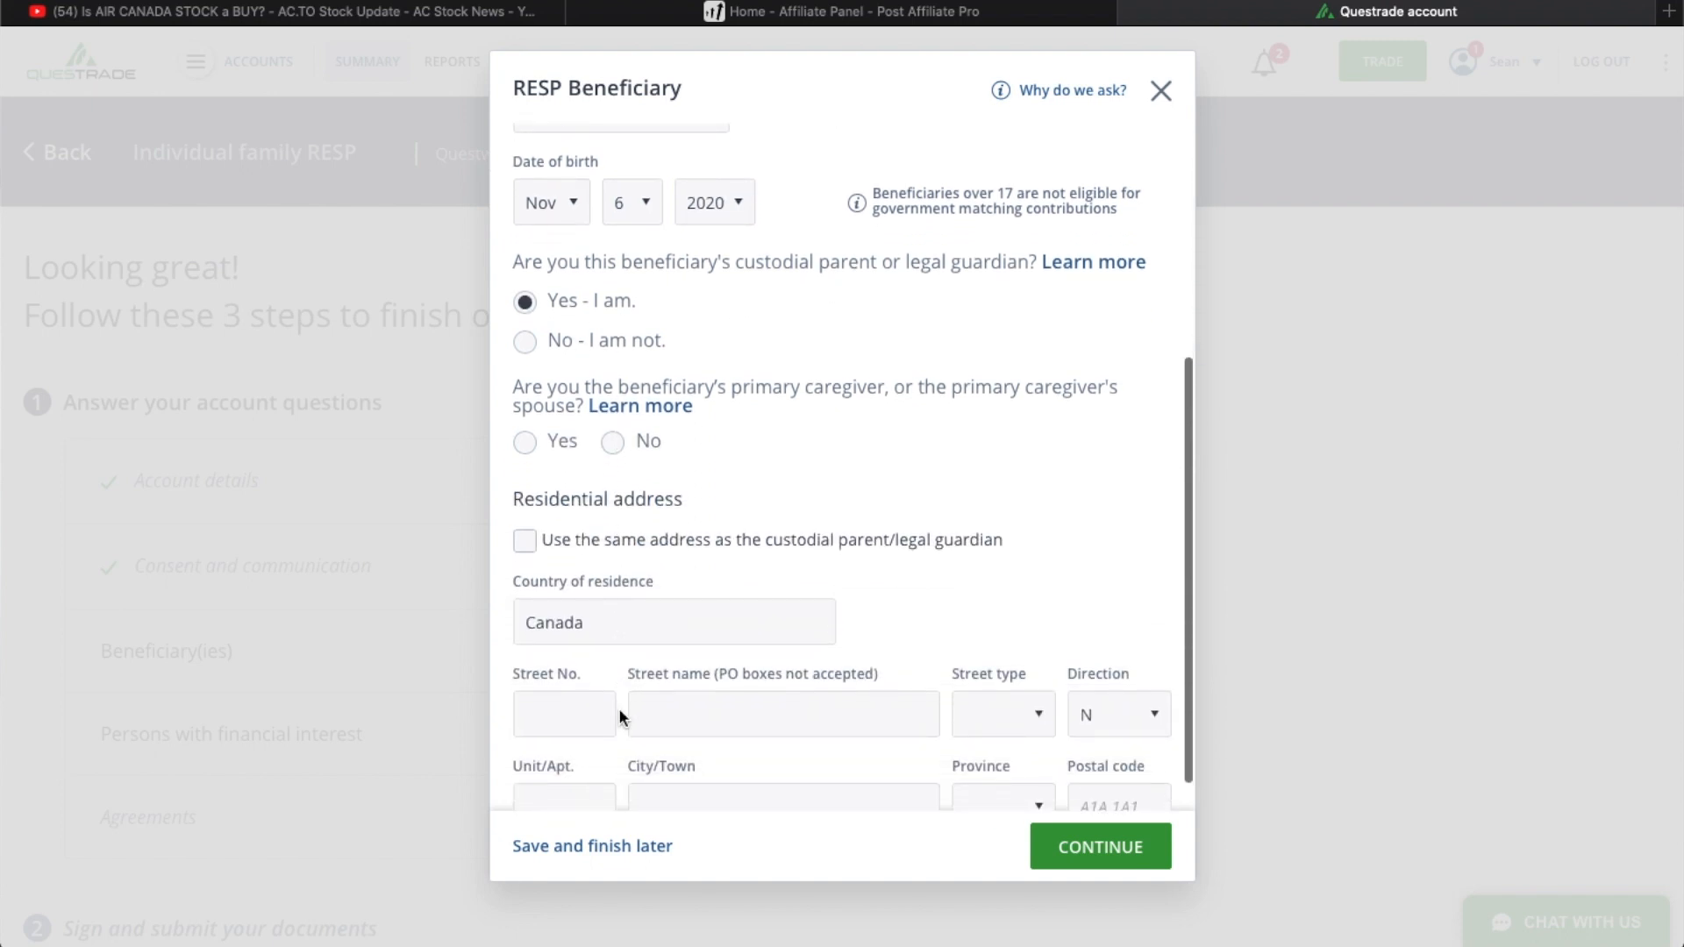
left_click(525, 443)
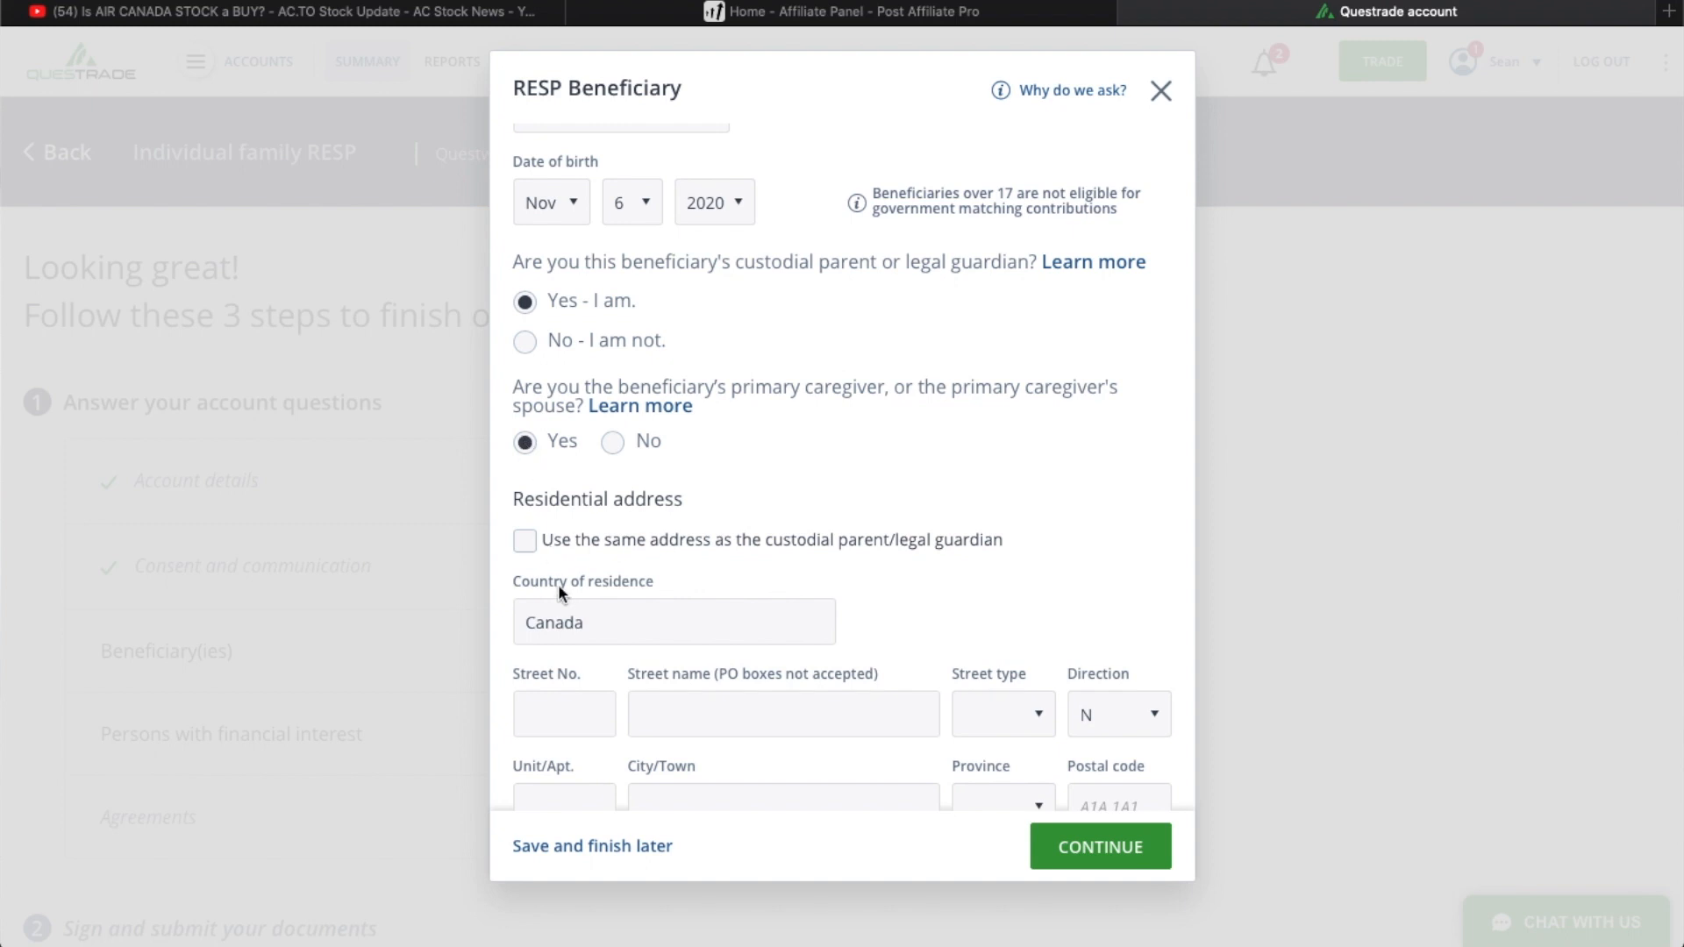
left_click(529, 537)
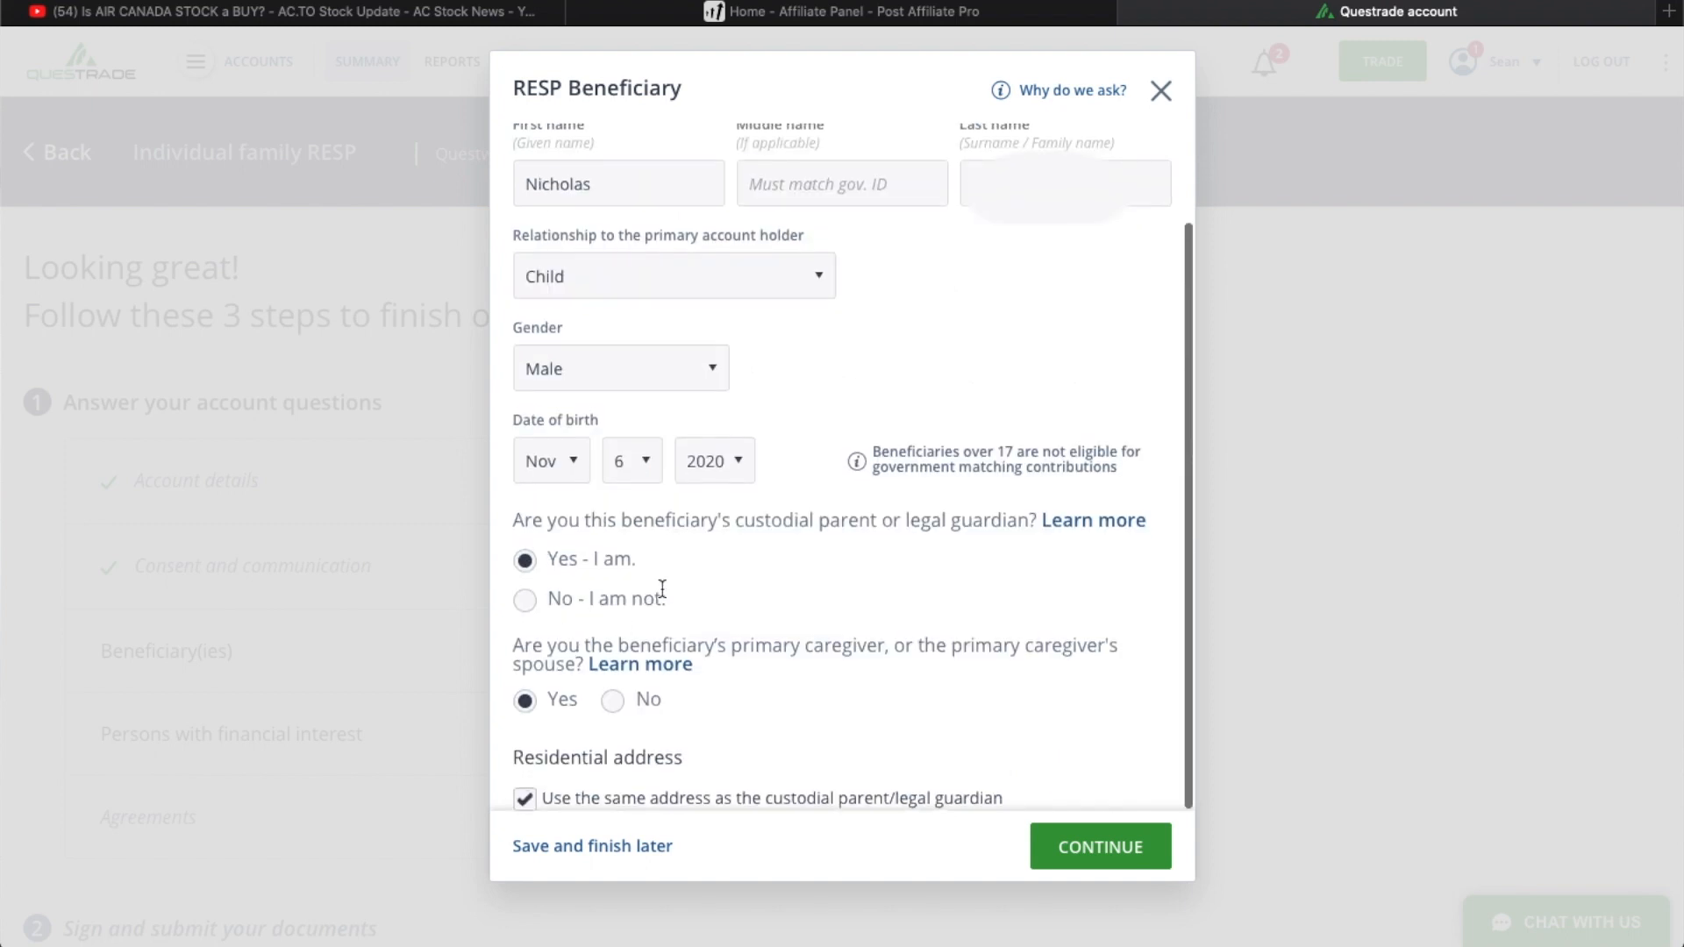
left_click(1094, 847)
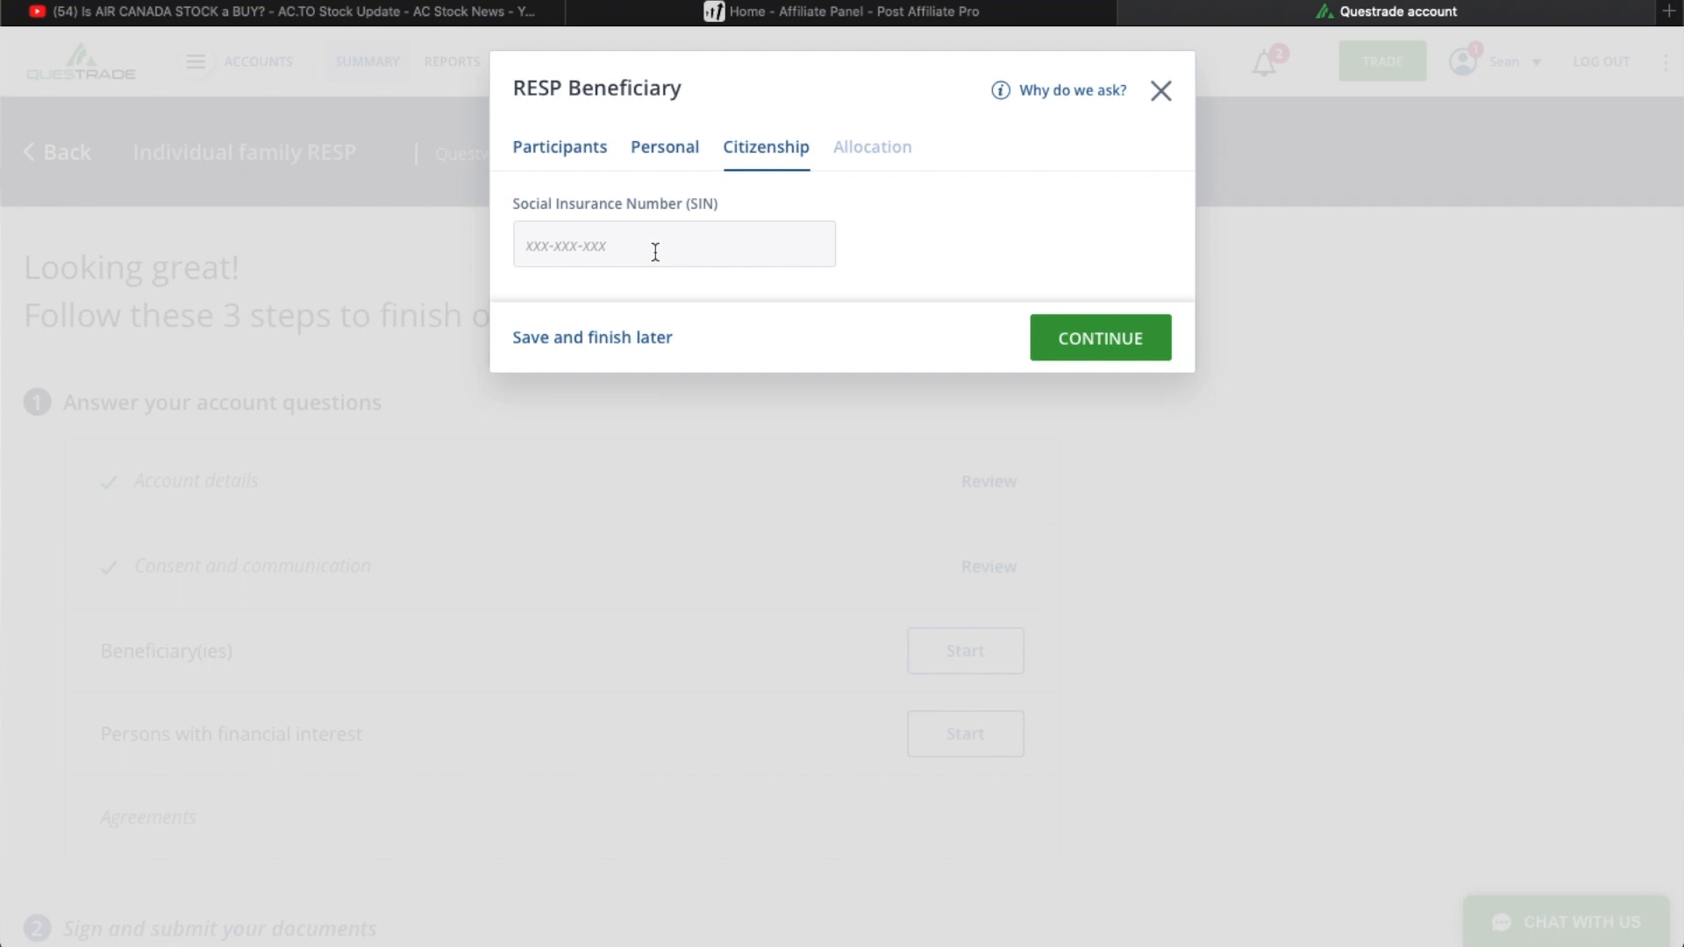
- Submit the beneficiary's Social Insurance Number section, and complete the allocation with assets automatically allocated equally
left_click(1084, 351)
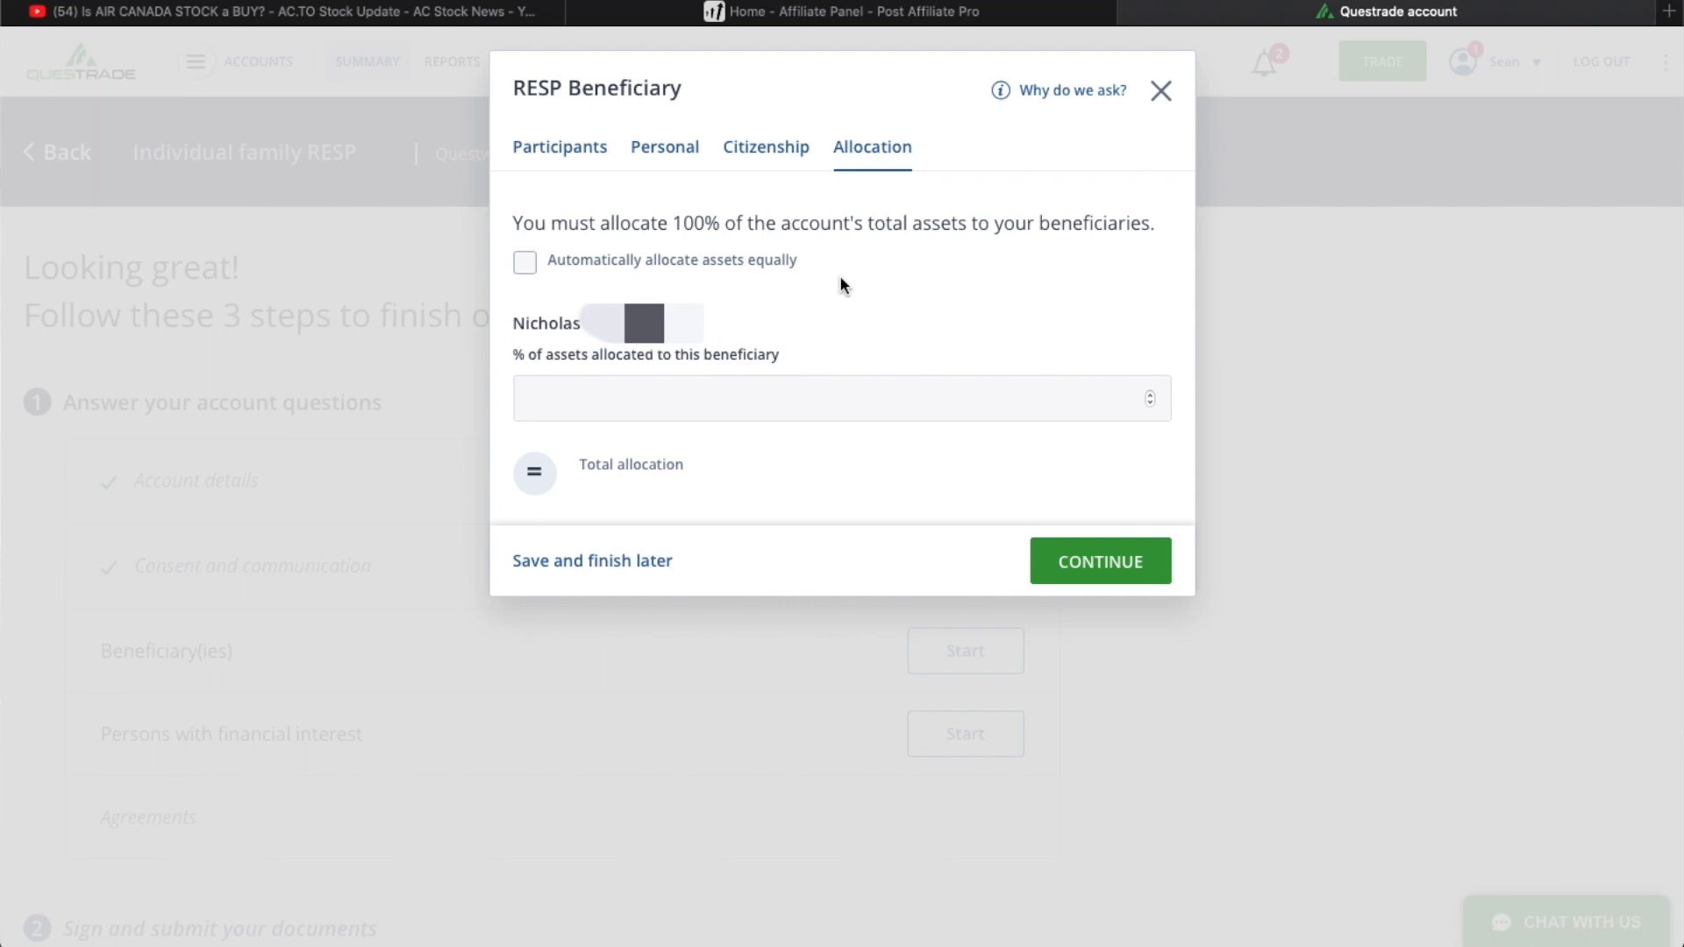
left_click(525, 262)
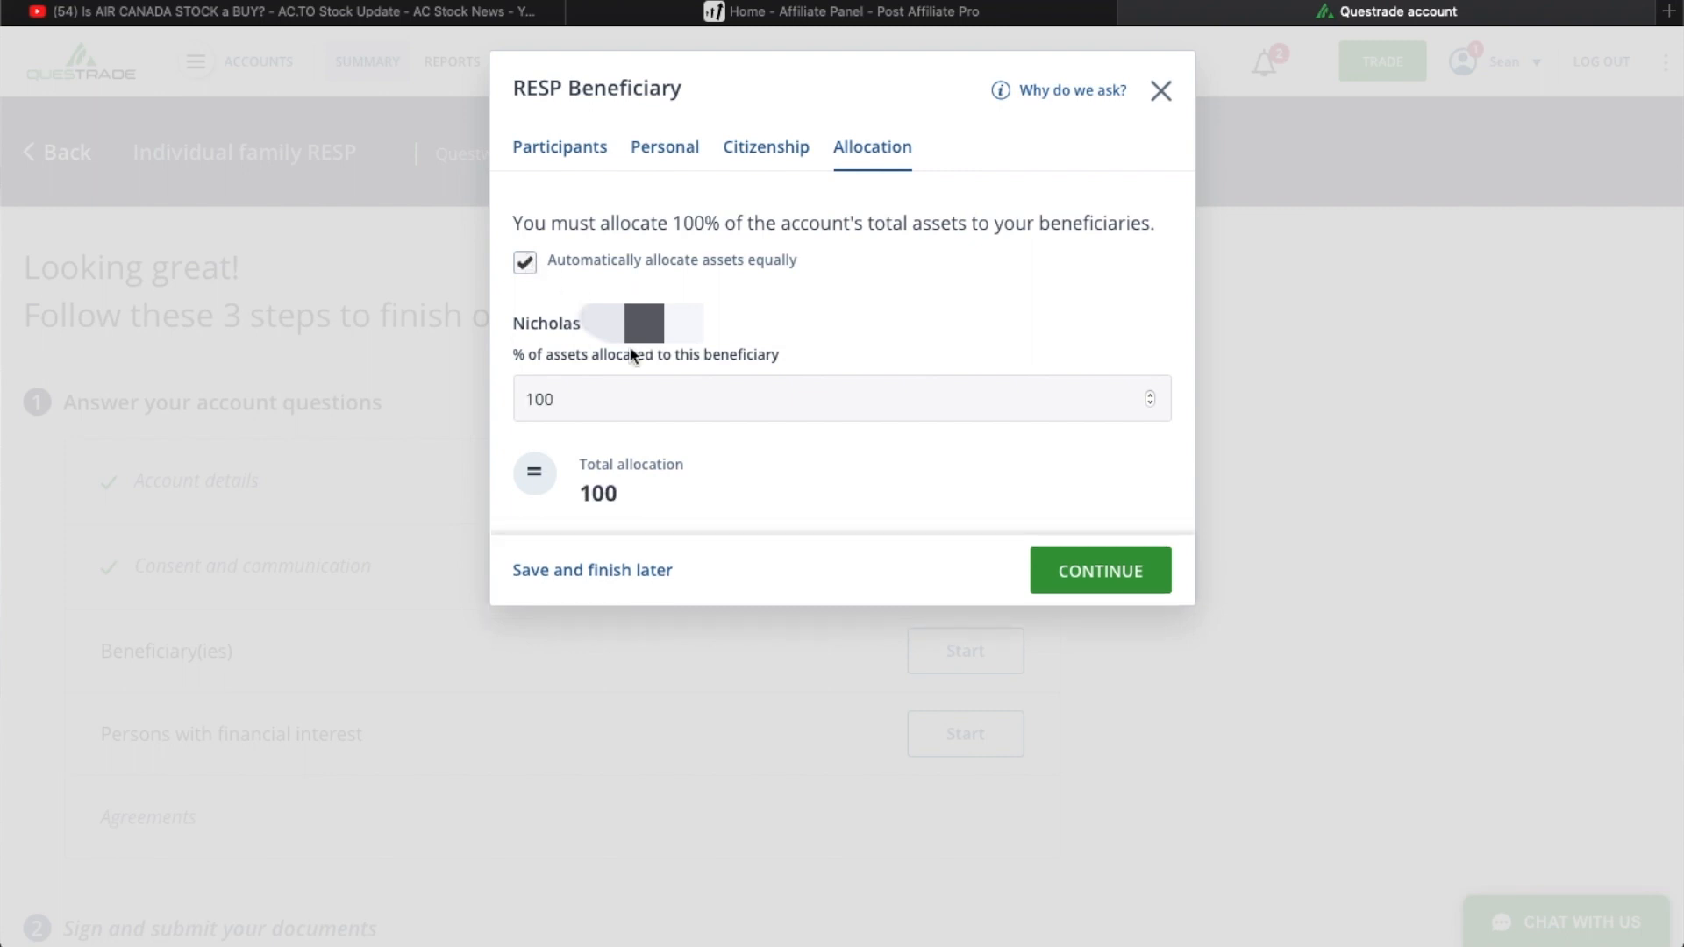
left_click(1097, 565)
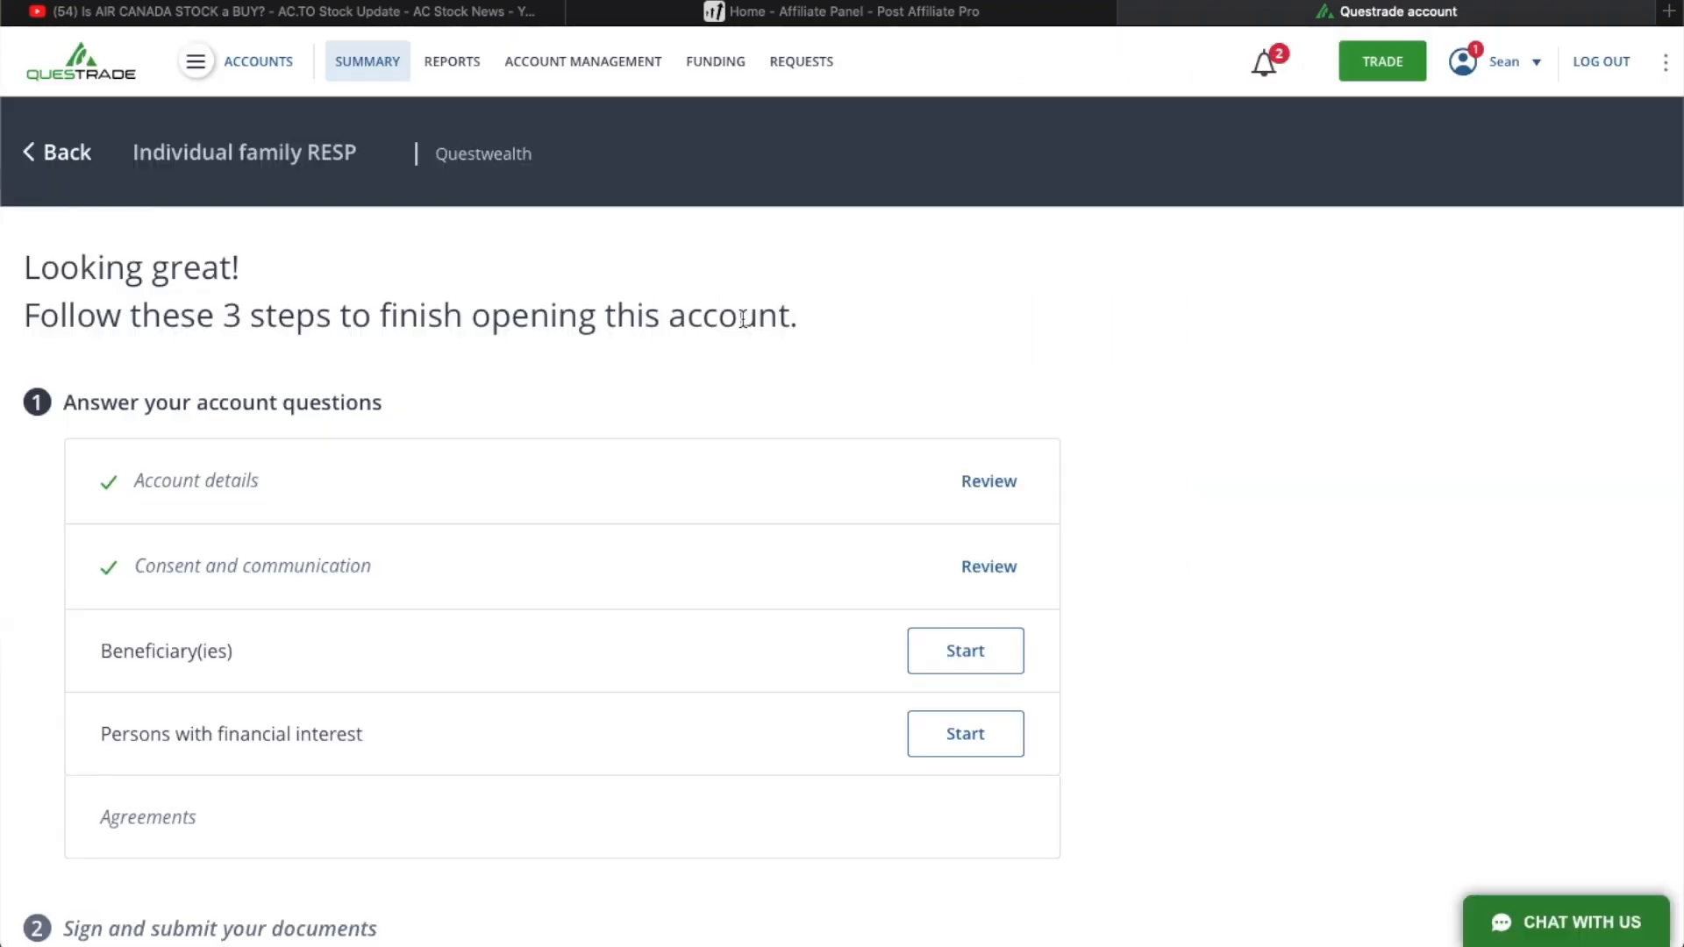
- Complete the Persons with financial interest section, declaring none to add and confirming the responsibility statement
scroll(895, 525, "down", 3)
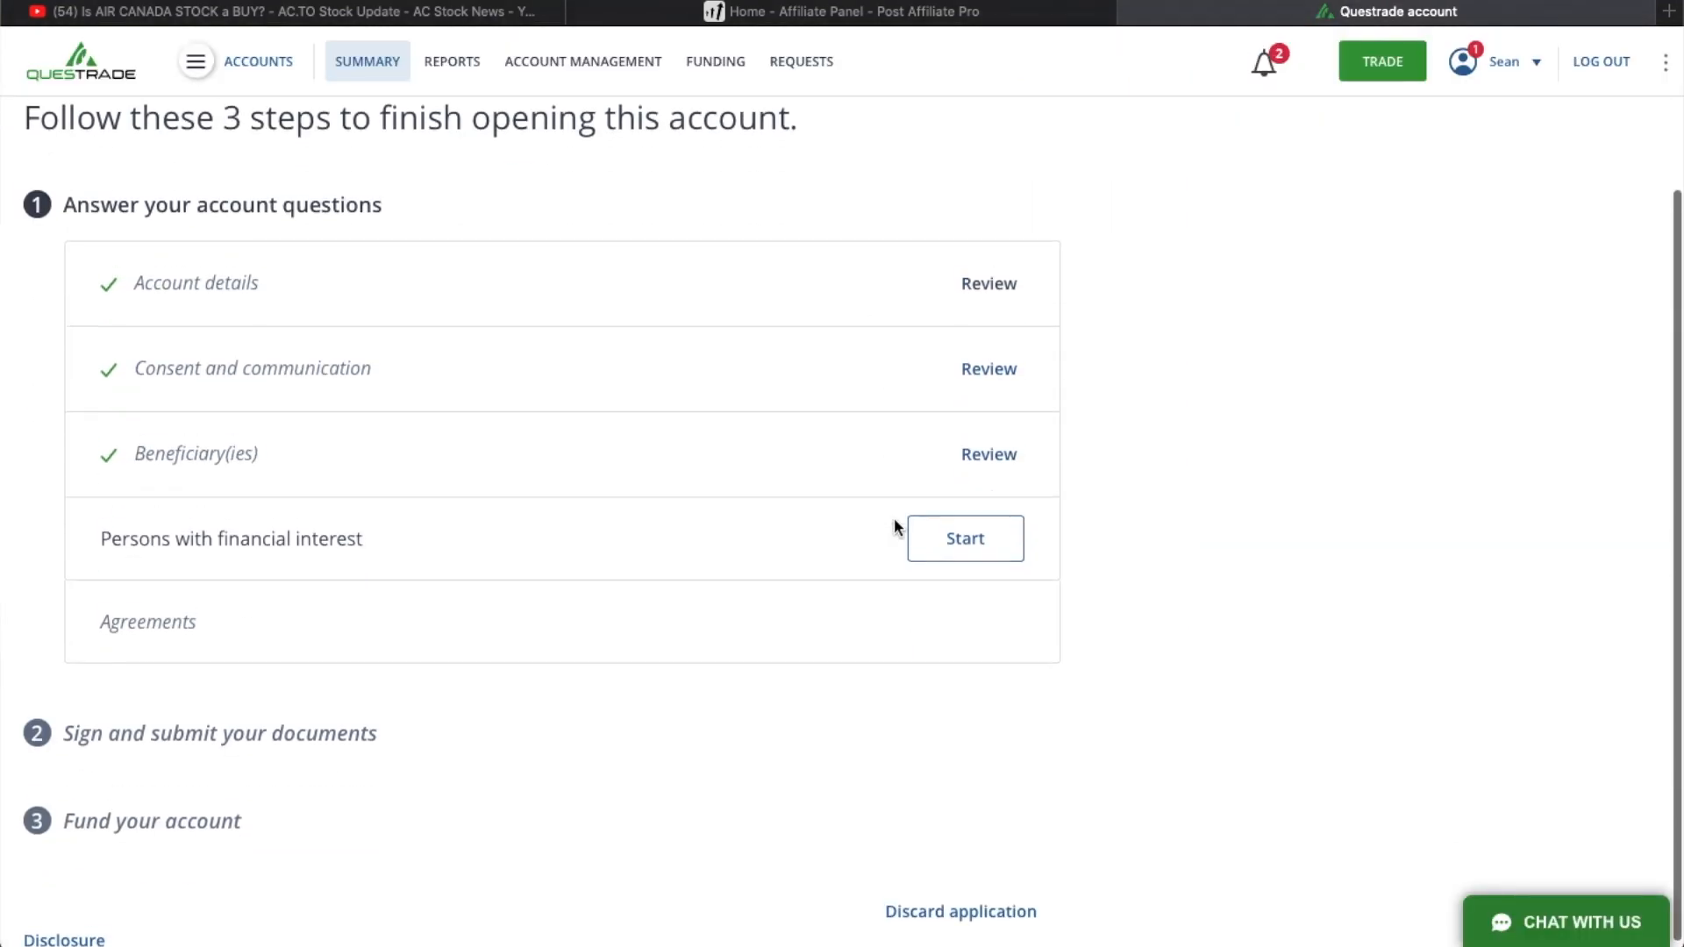
left_click(1009, 554)
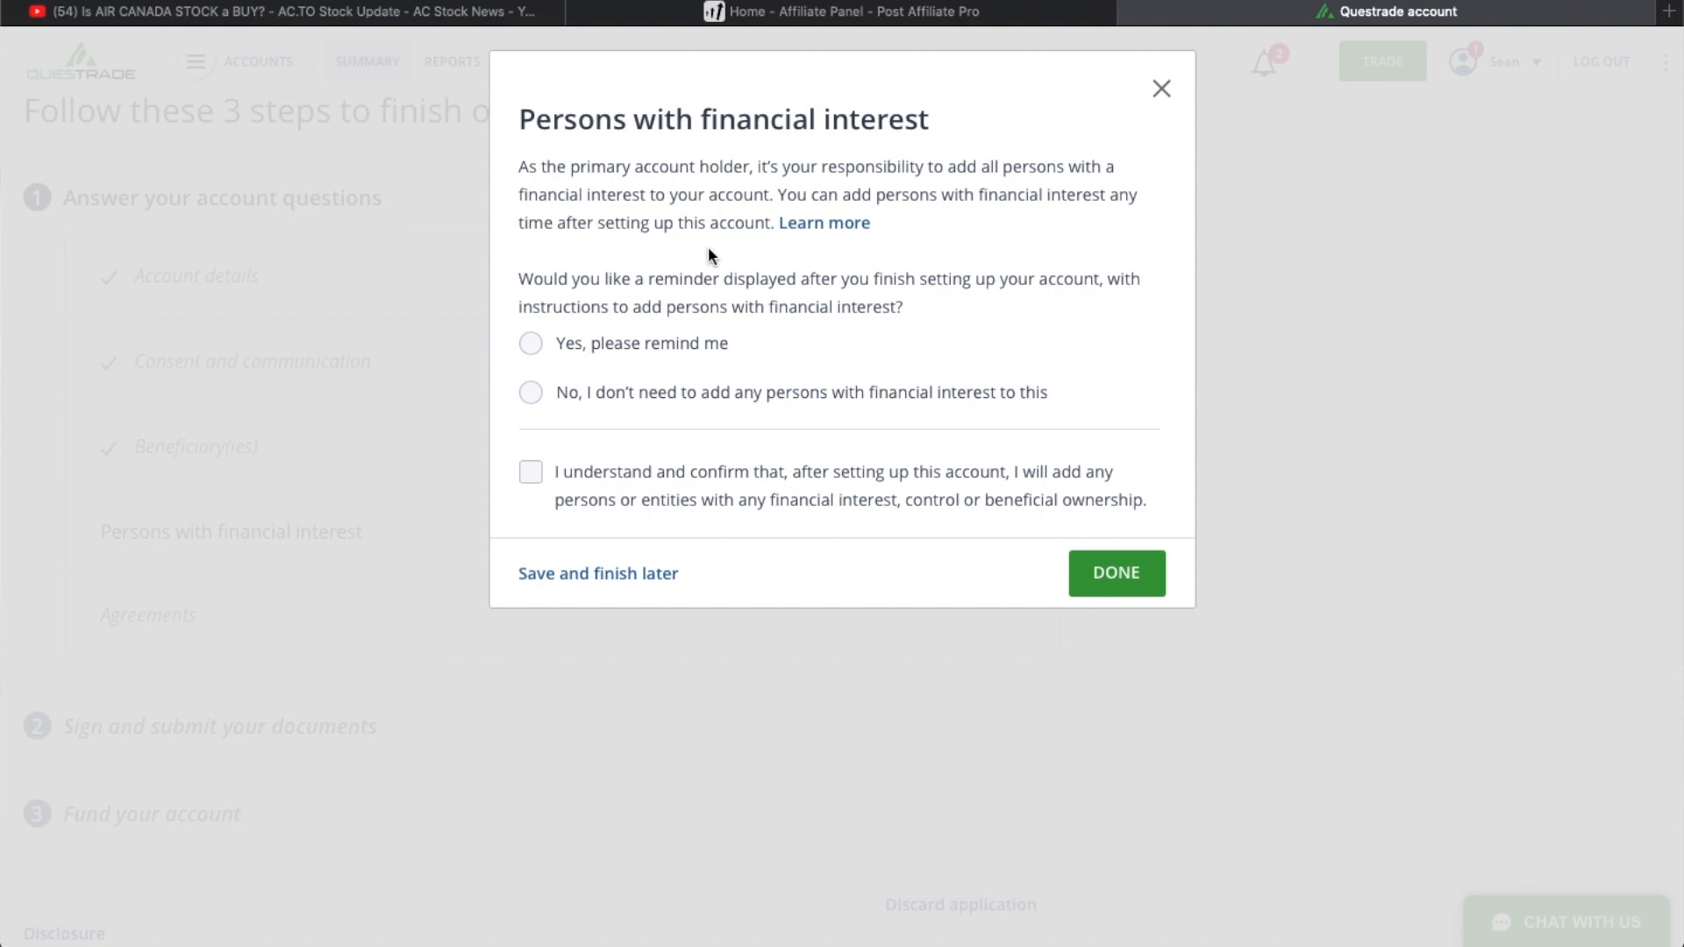
left_click(532, 393)
left_click(531, 473)
left_click(1116, 574)
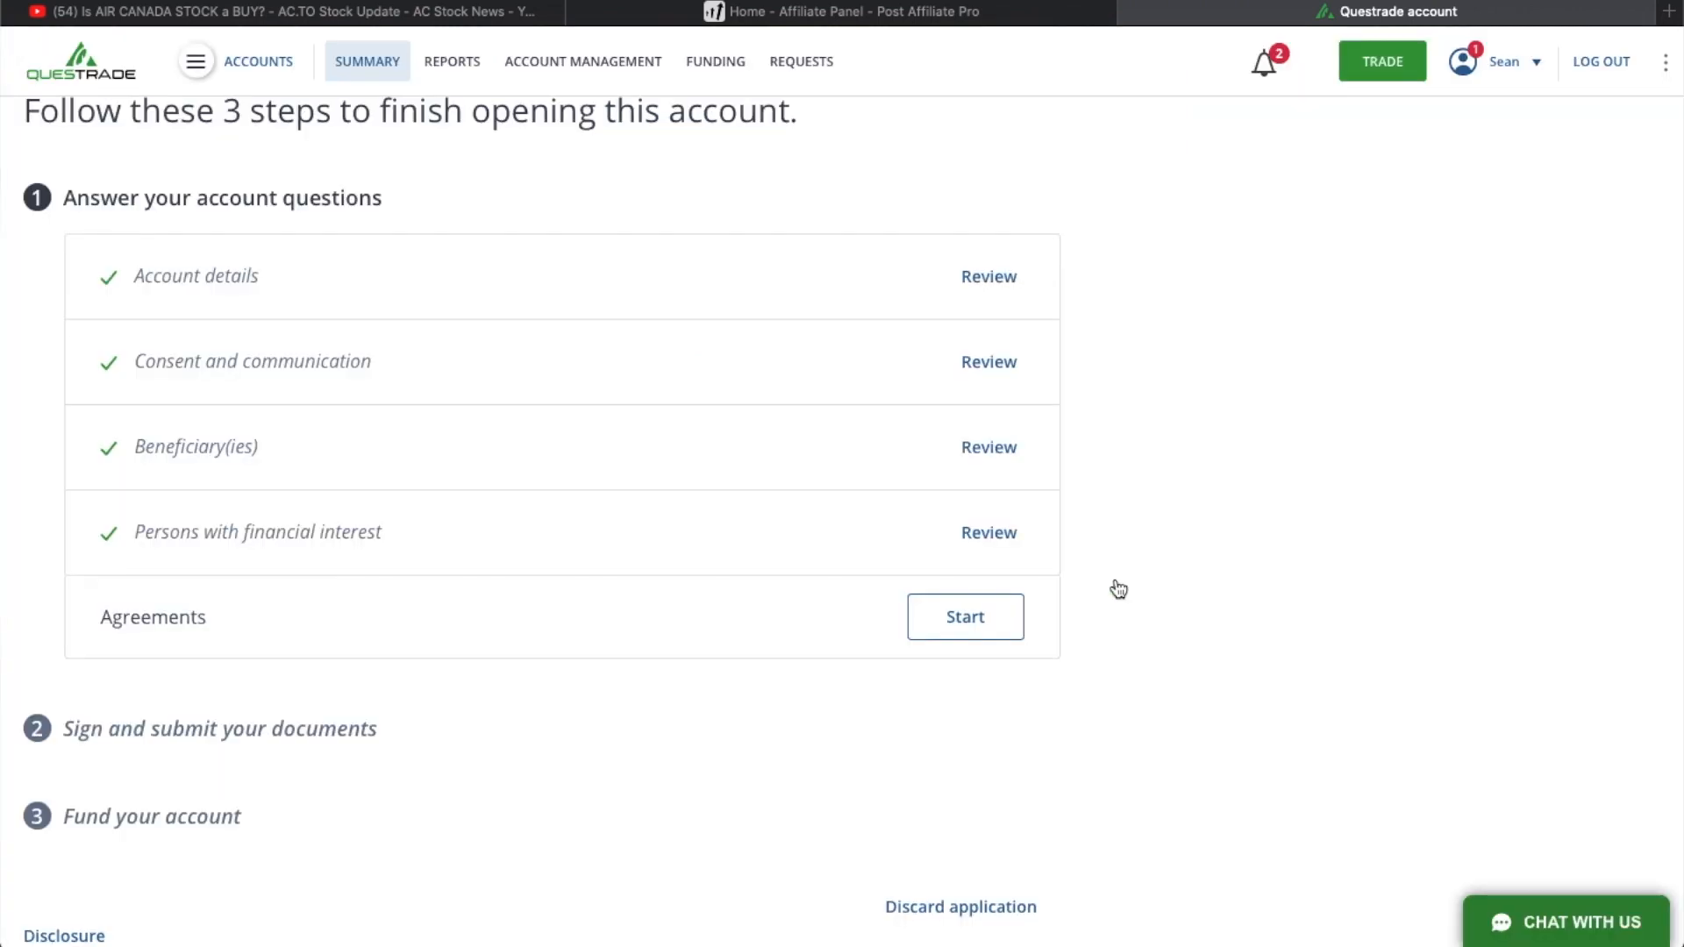
- Start the Agreements section, read through the Questrade, Inc. client agreement and account disclosure documents, and accept them
left_click(989, 618)
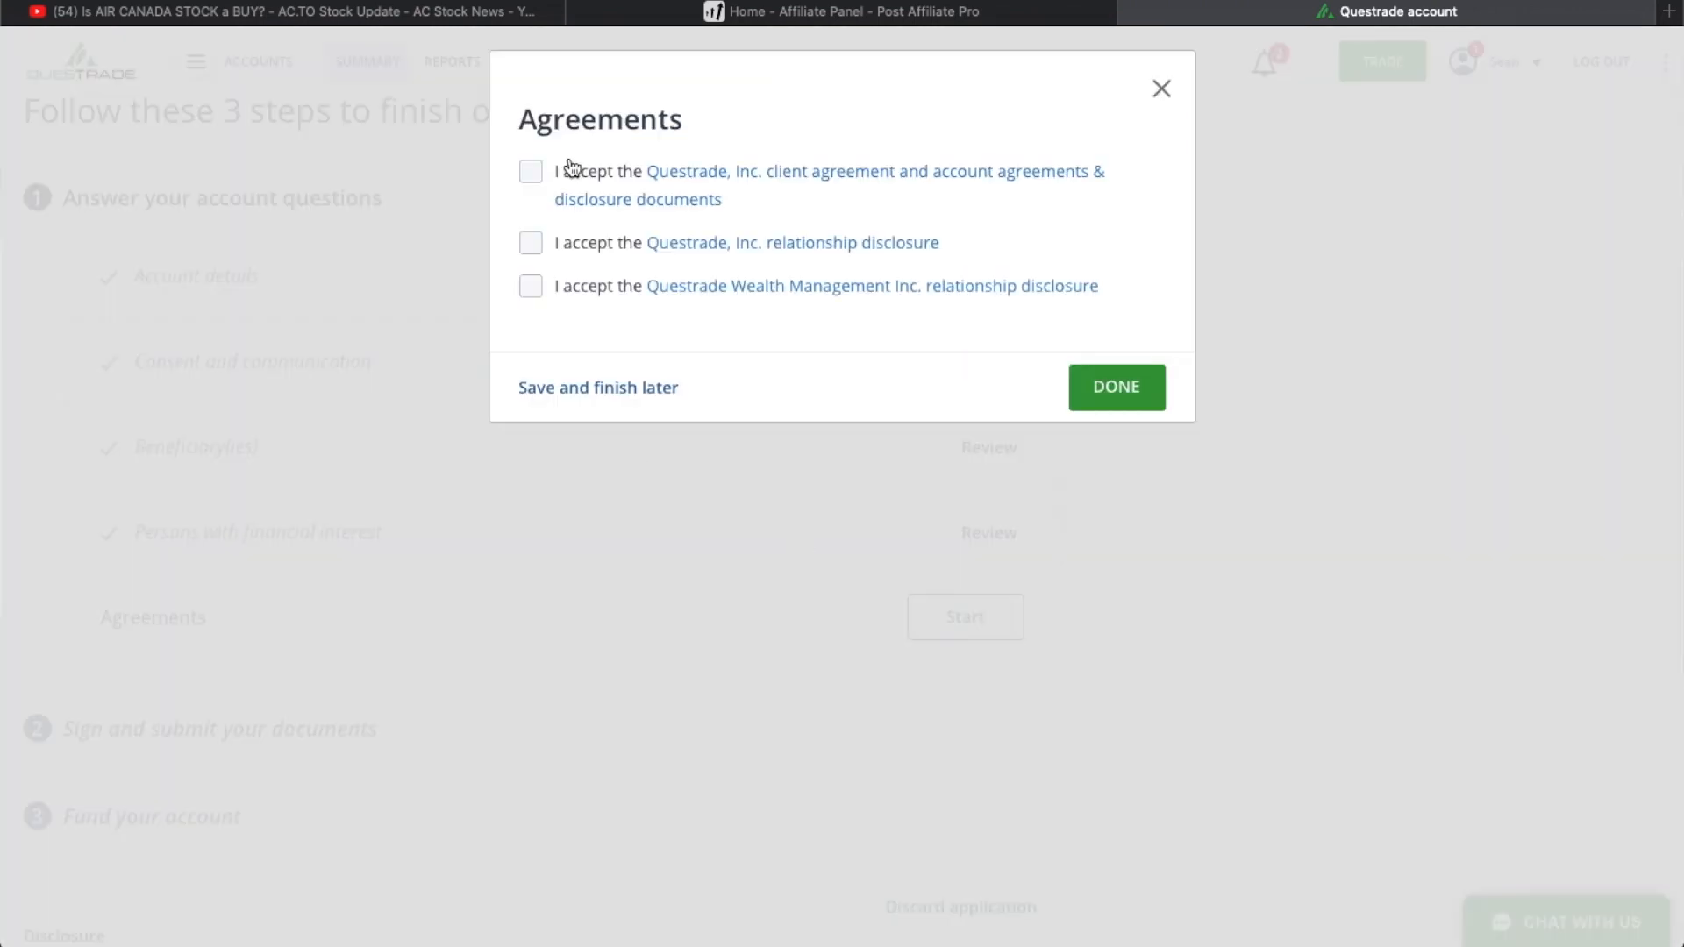
left_click(532, 172)
scroll(592, 482, "down", 10)
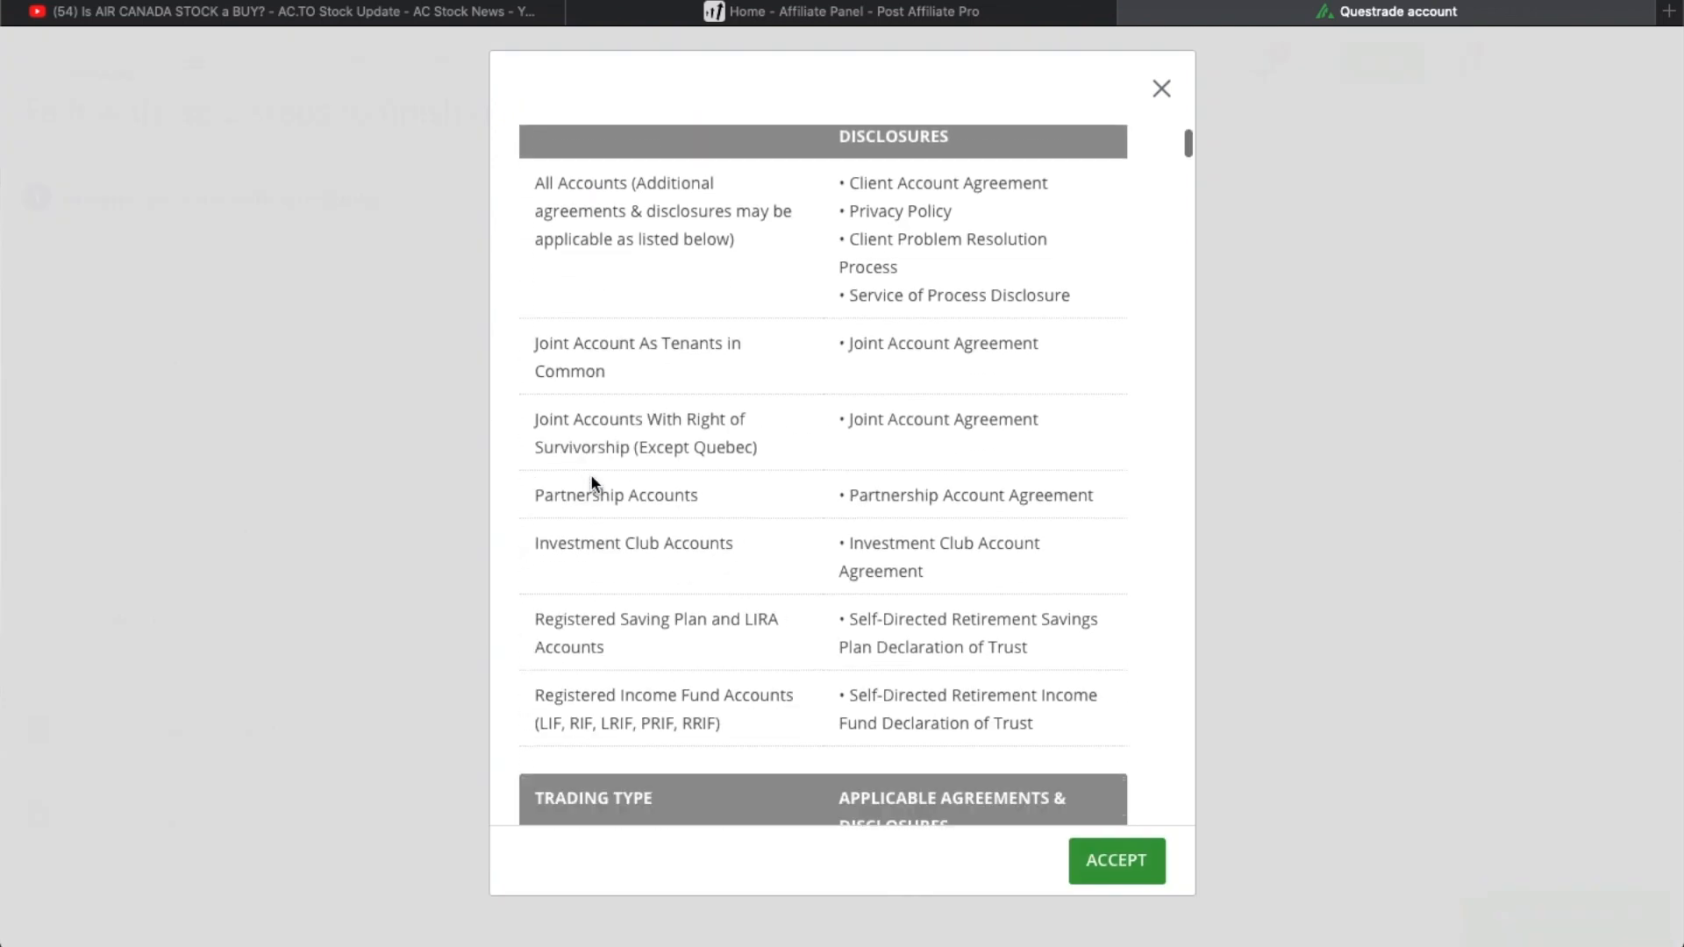
scroll(592, 483, "down", 8)
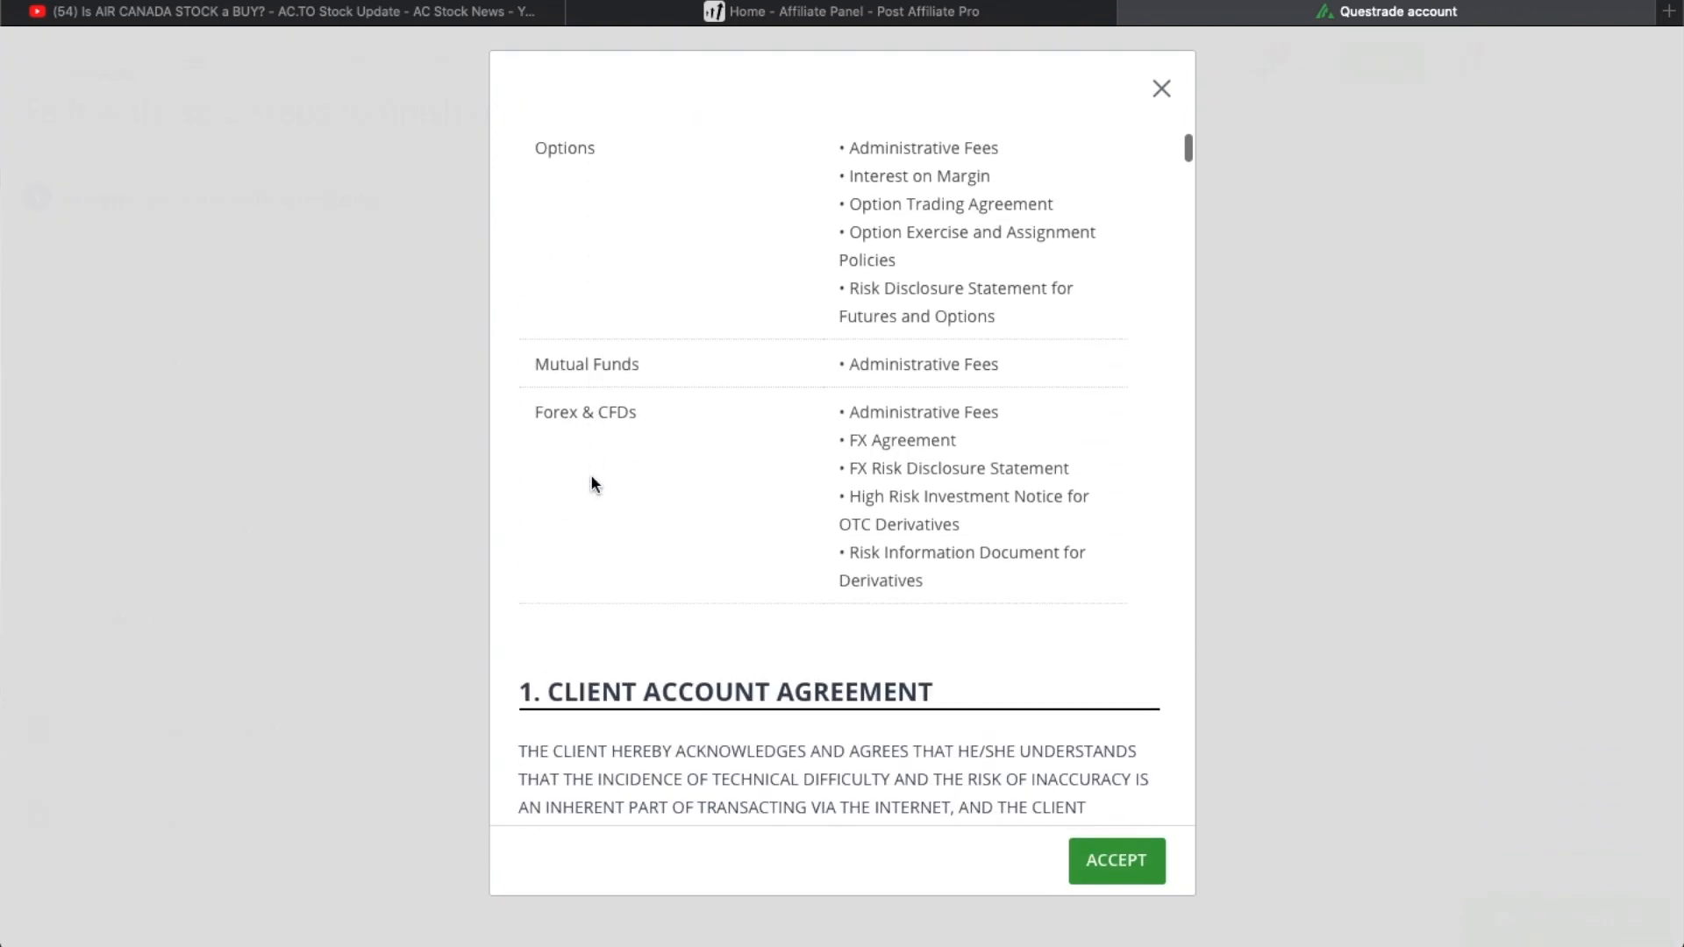
scroll(591, 480, "down", 10)
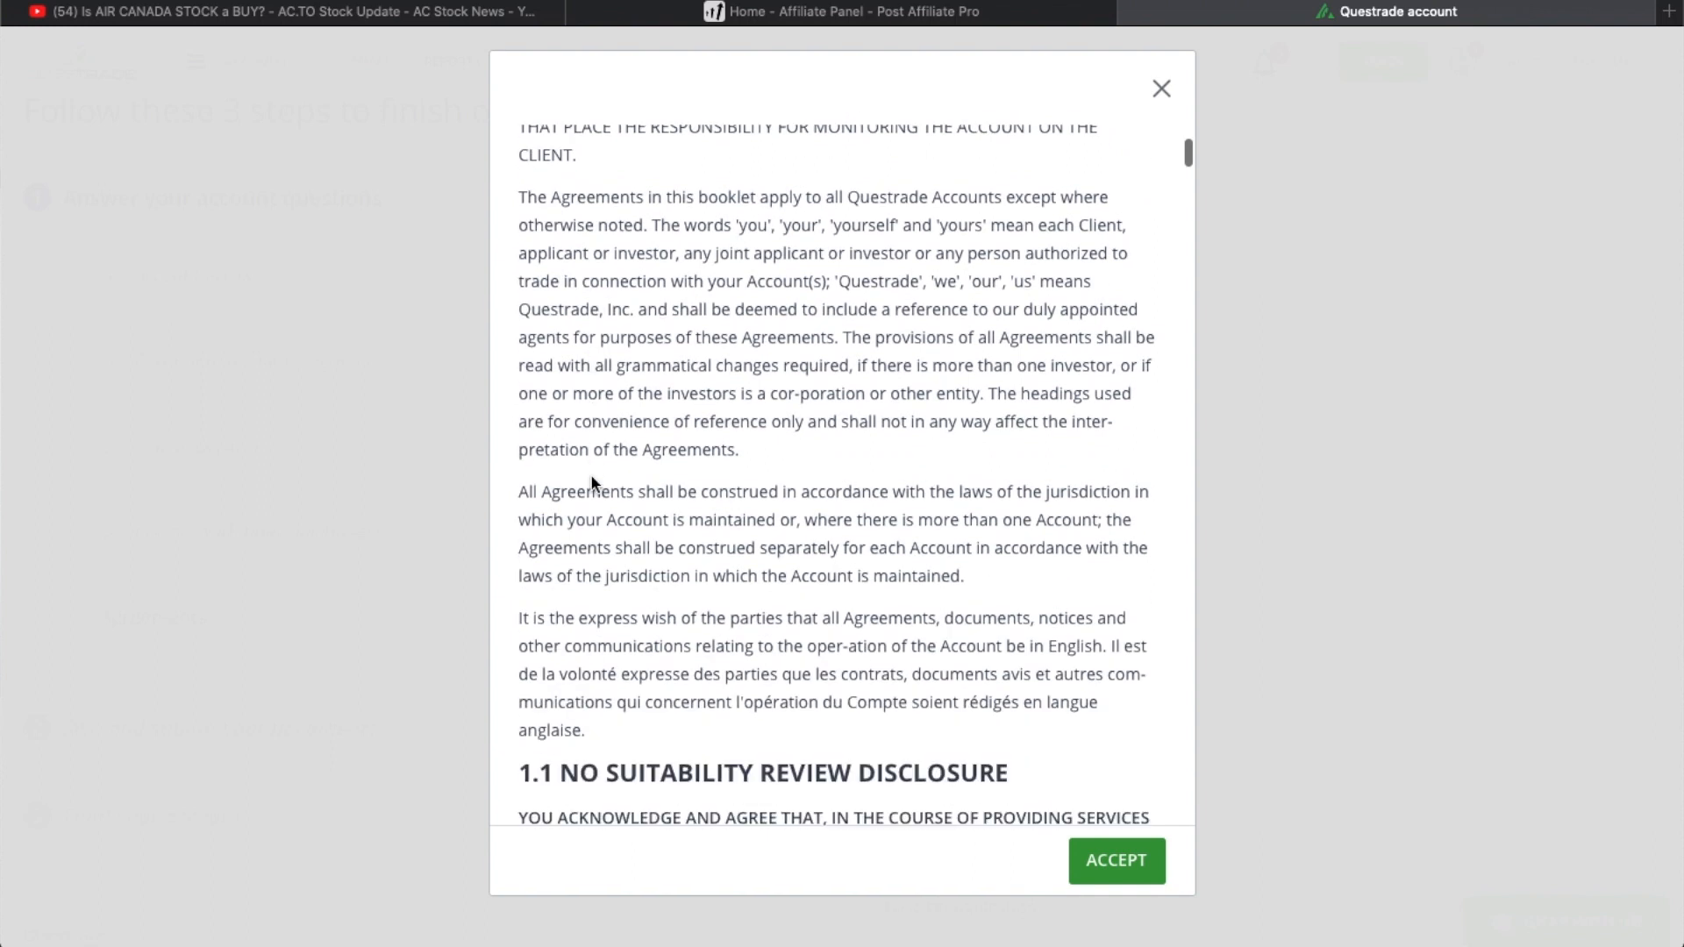
scroll(592, 480, "down", 8)
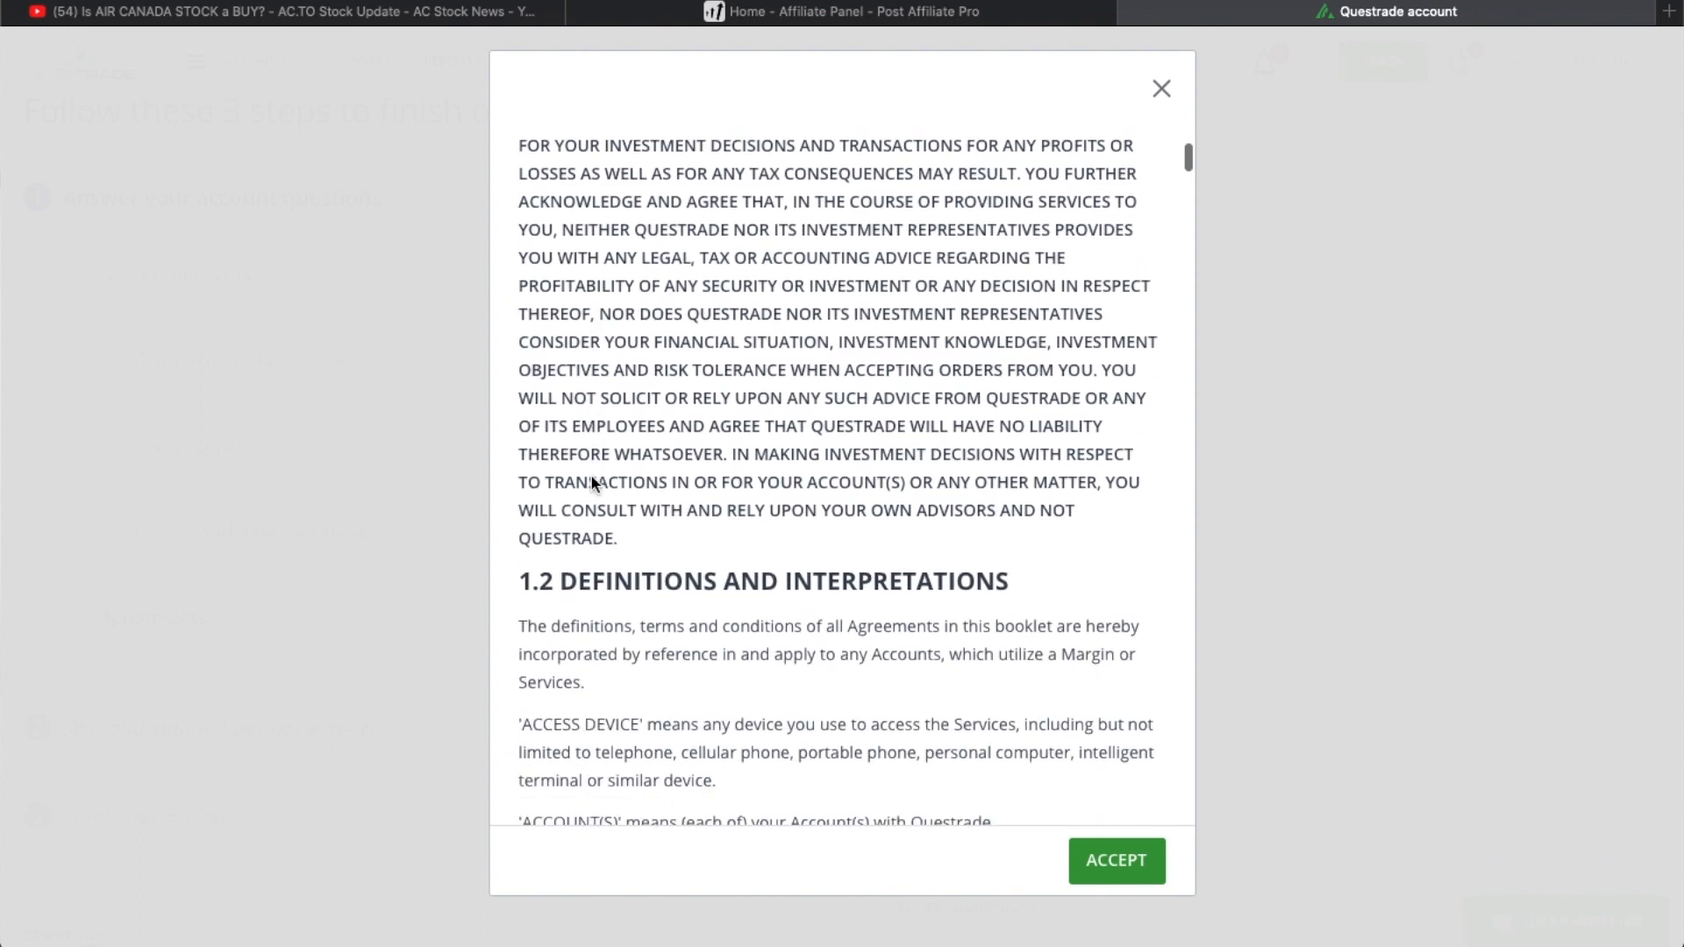
scroll(591, 481, "down", 10)
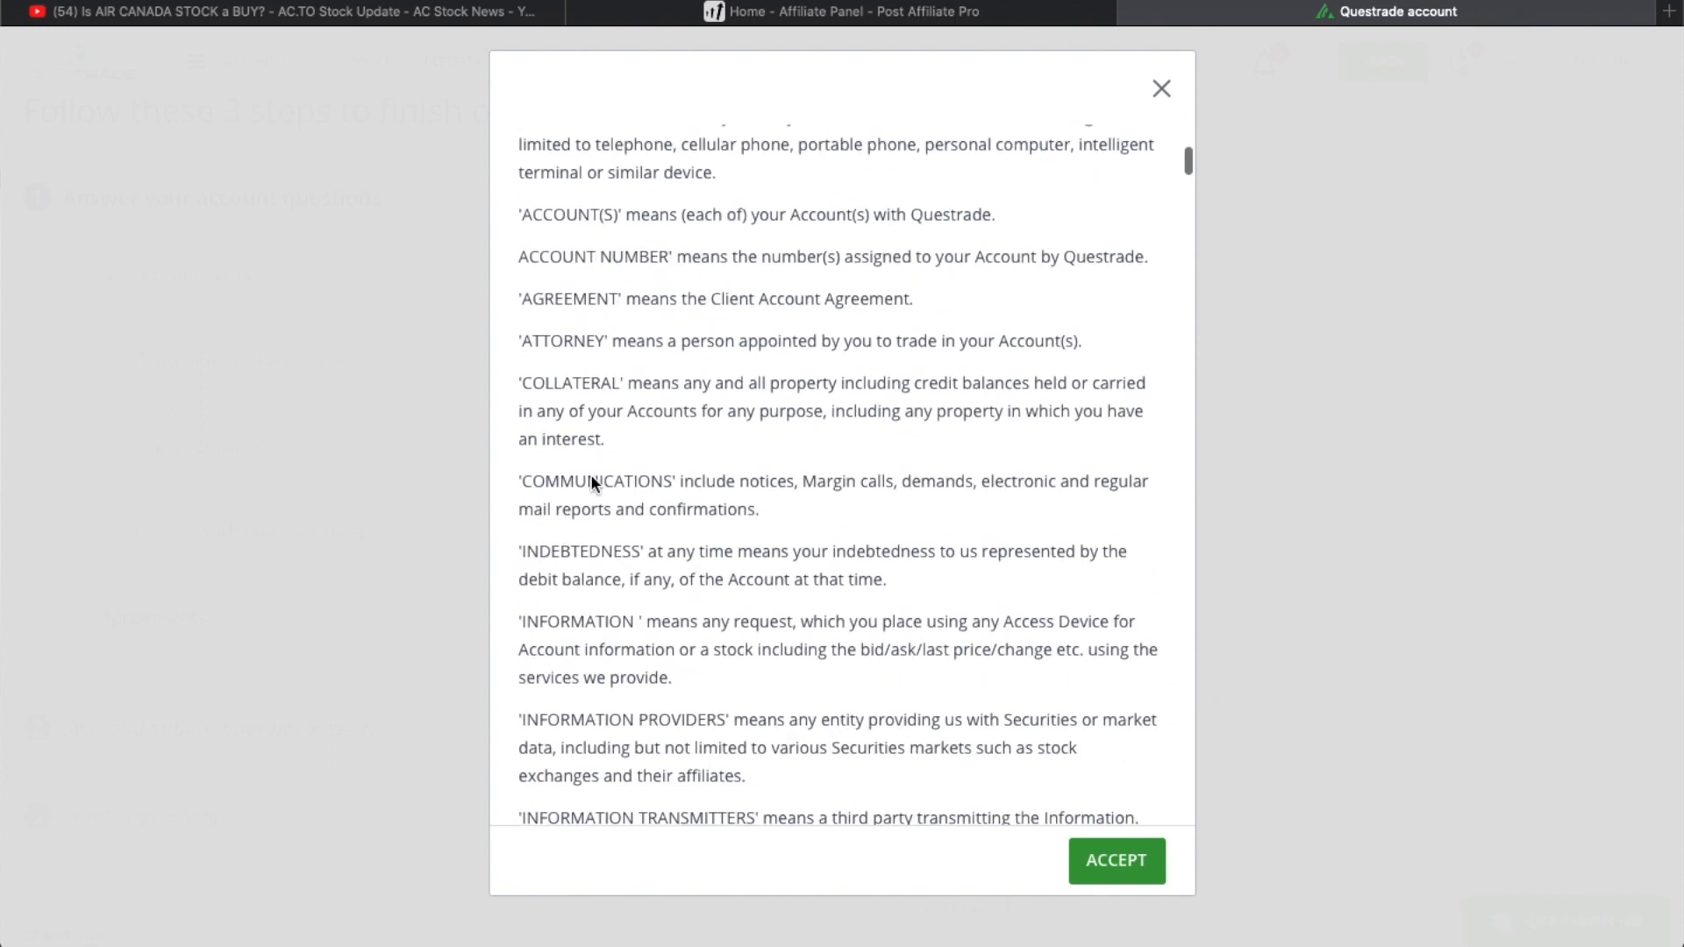
scroll(591, 481, "down", 10)
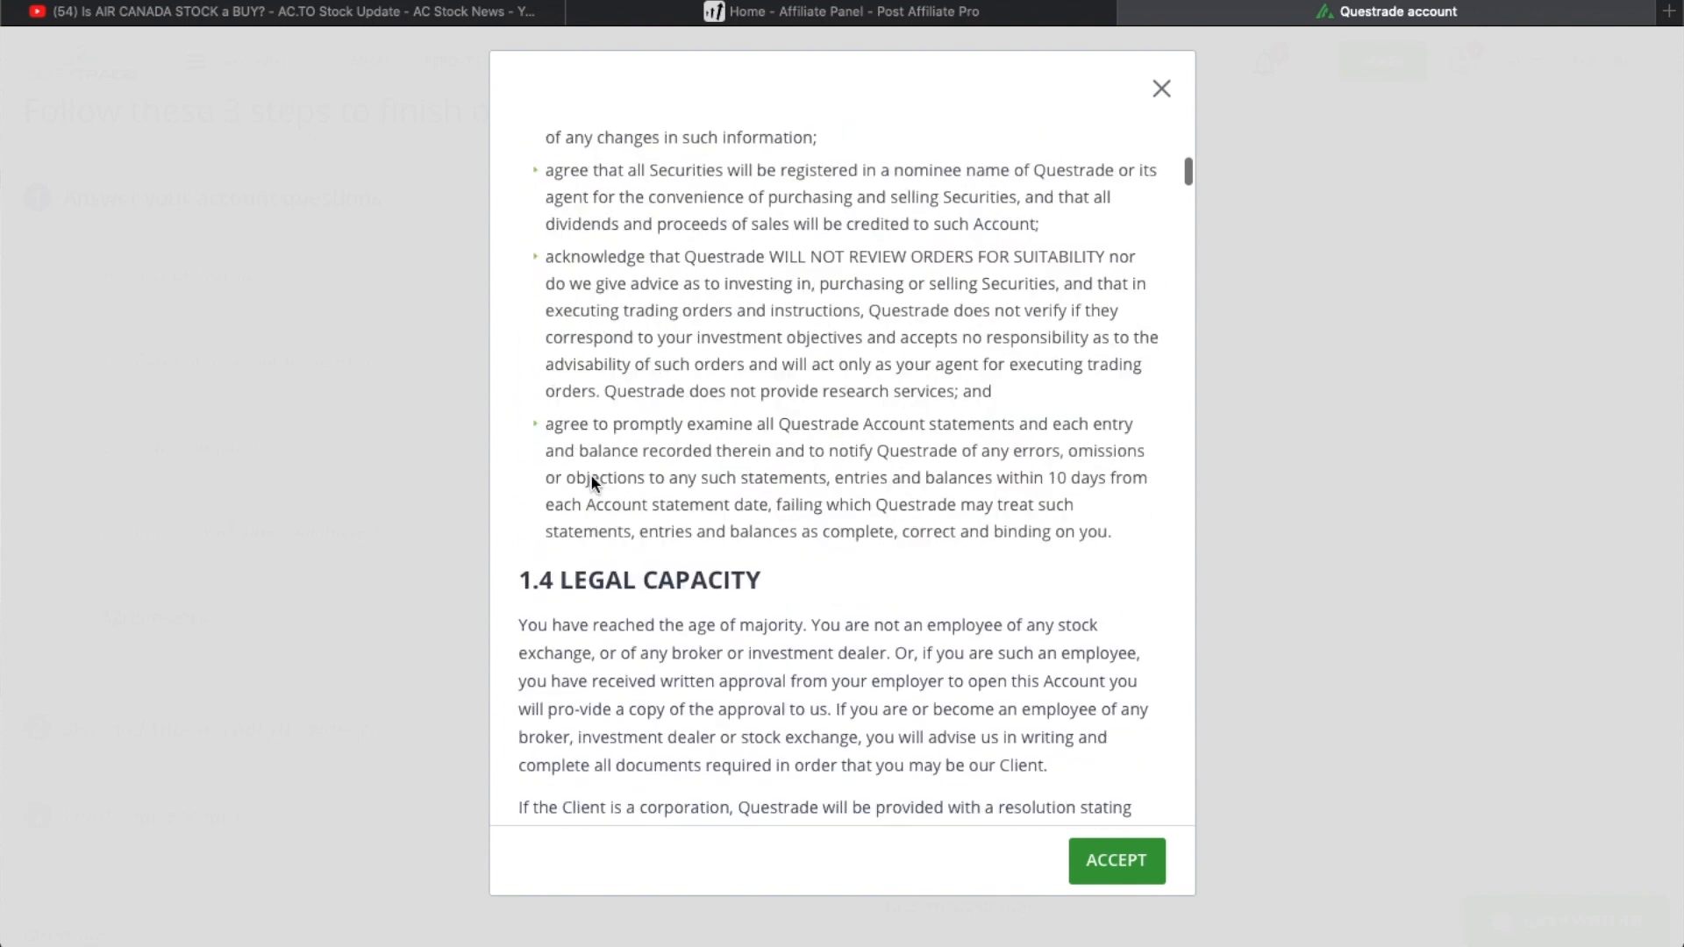
scroll(591, 481, "down", 10)
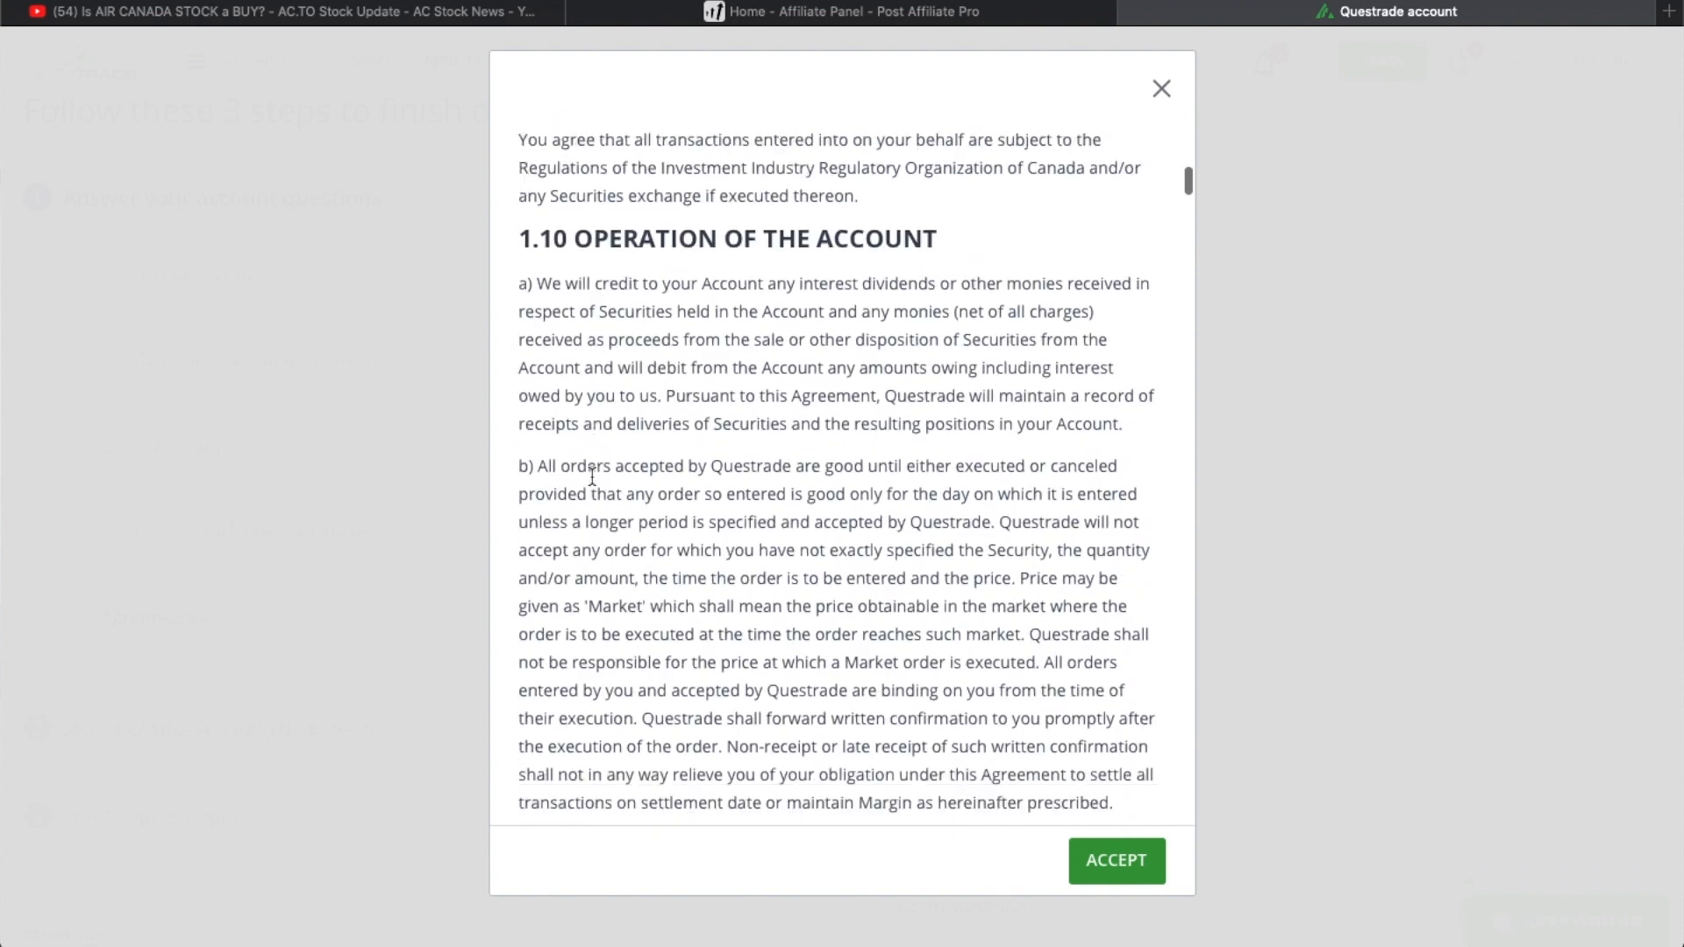
scroll(591, 476, "down", 20)
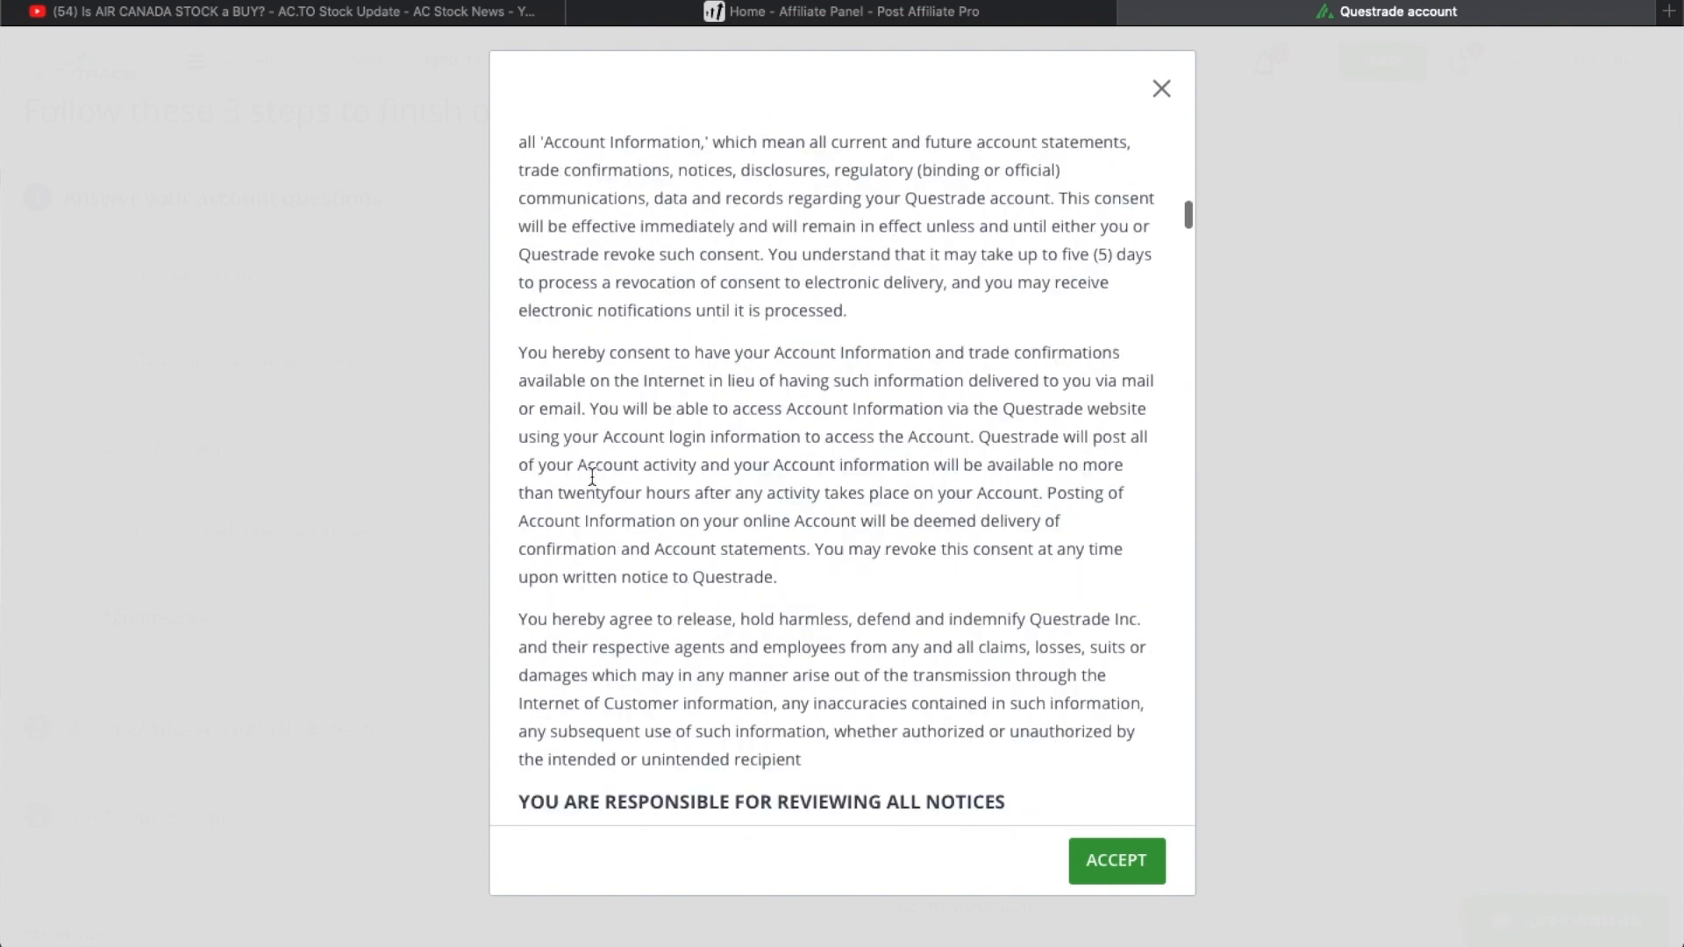
scroll(591, 476, "down", 15)
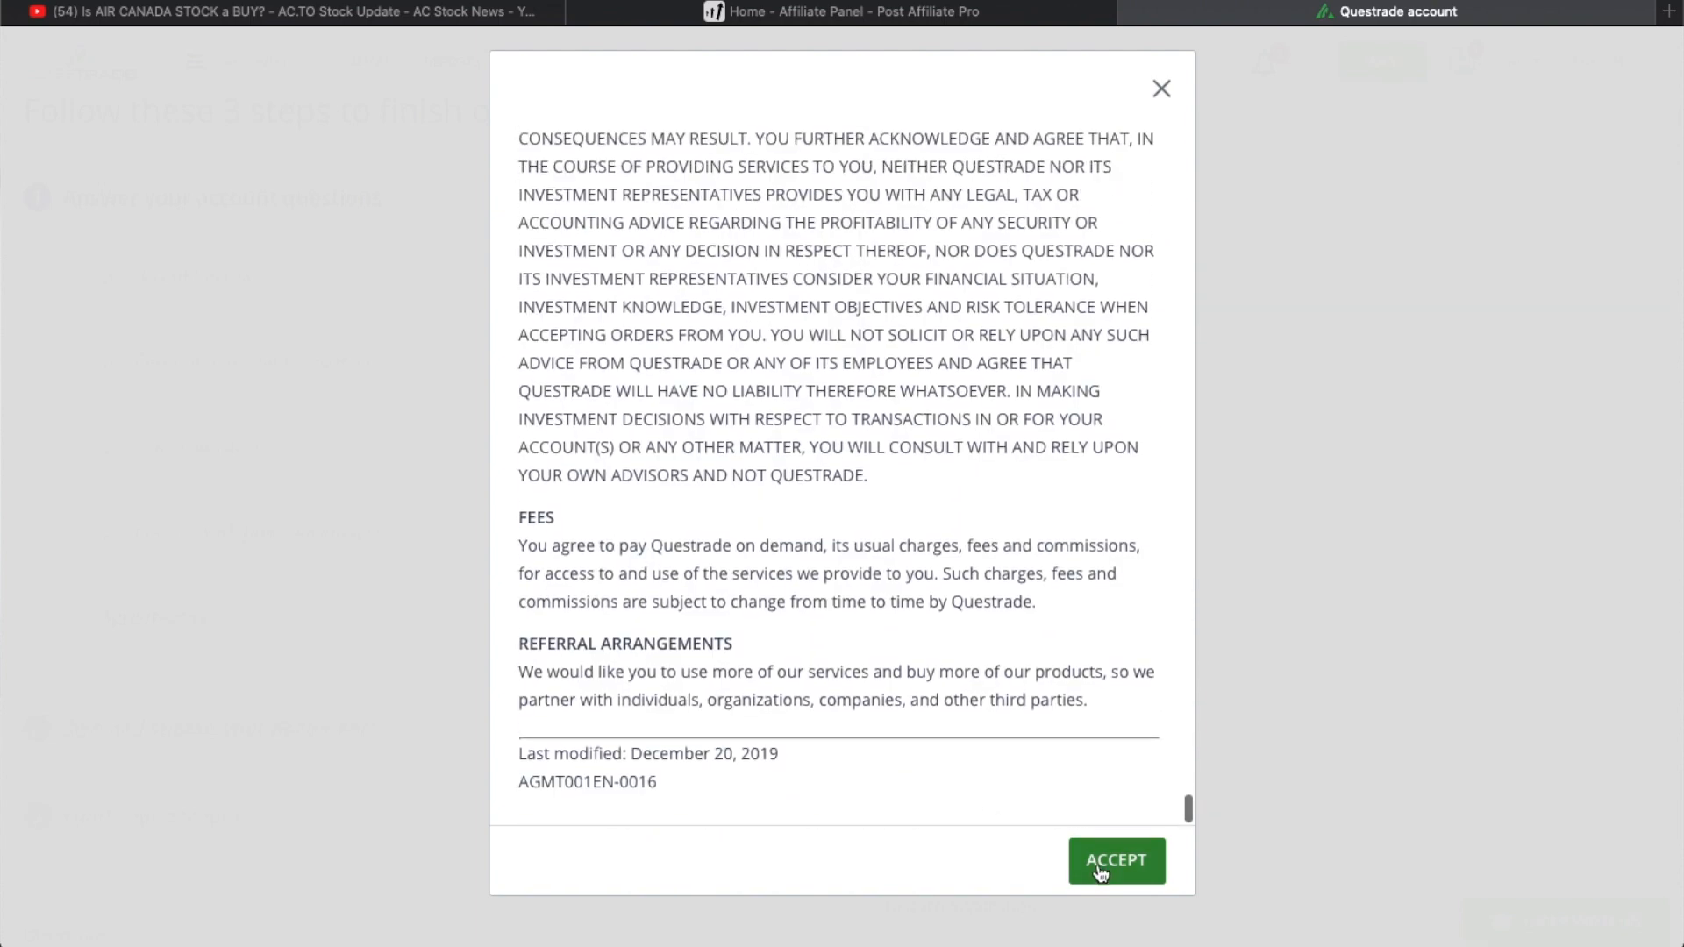
left_click(1114, 860)
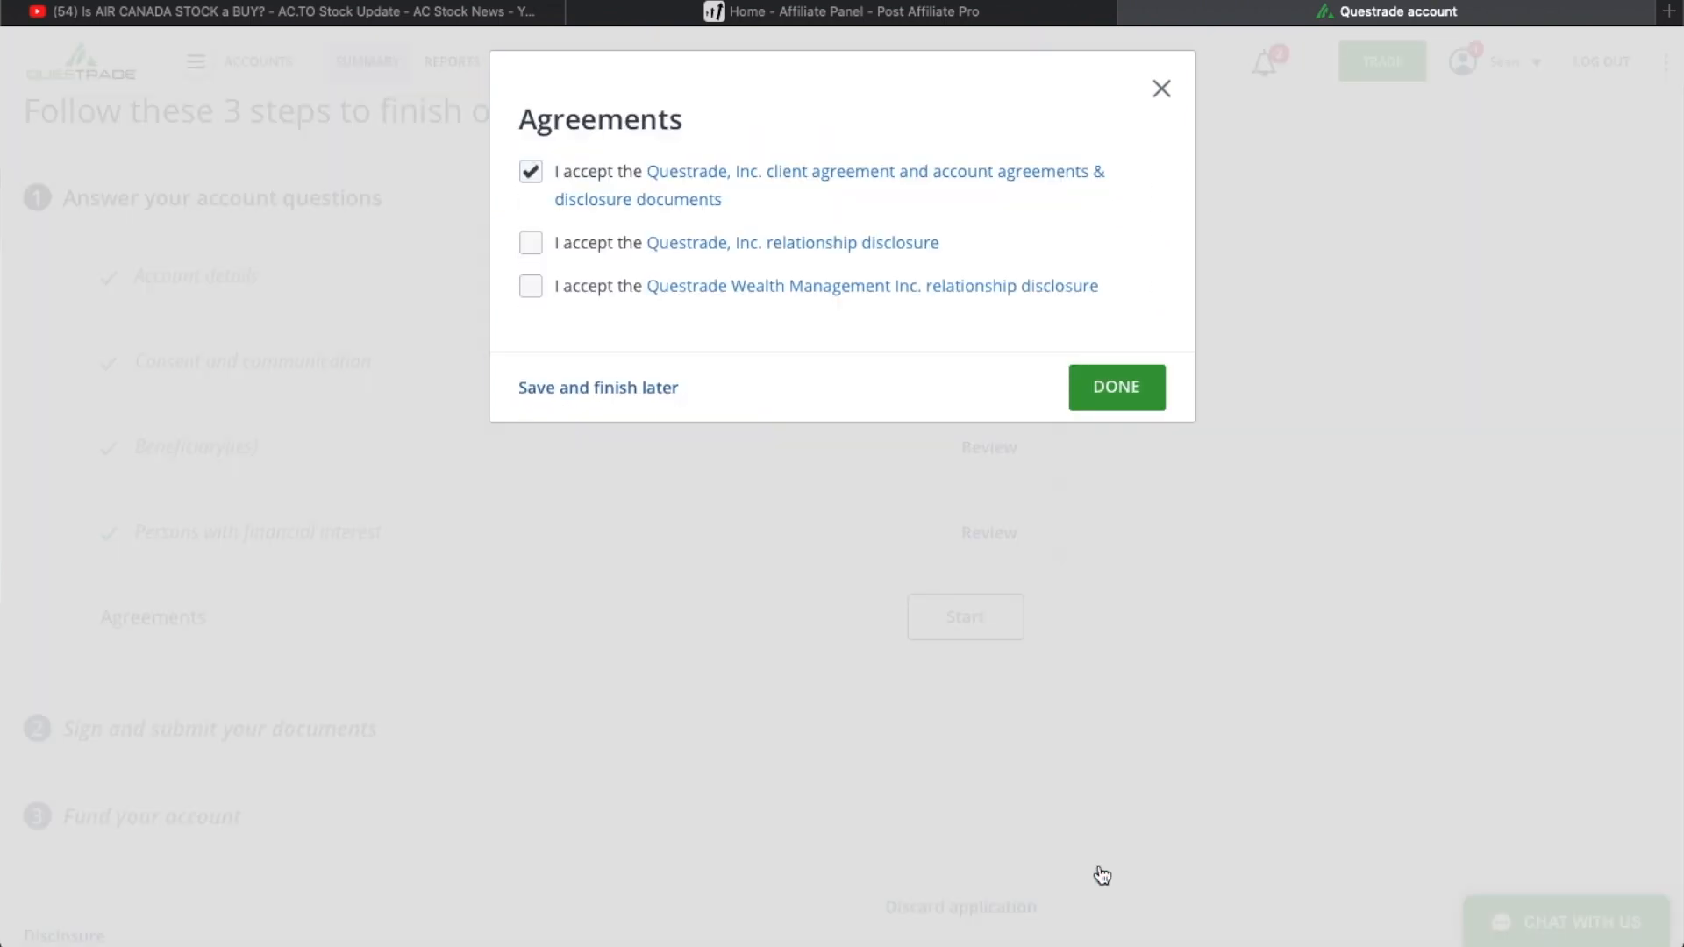
- Open the Questrade, Inc. relationship disclosure, read to its end, and accept it
left_click(529, 243)
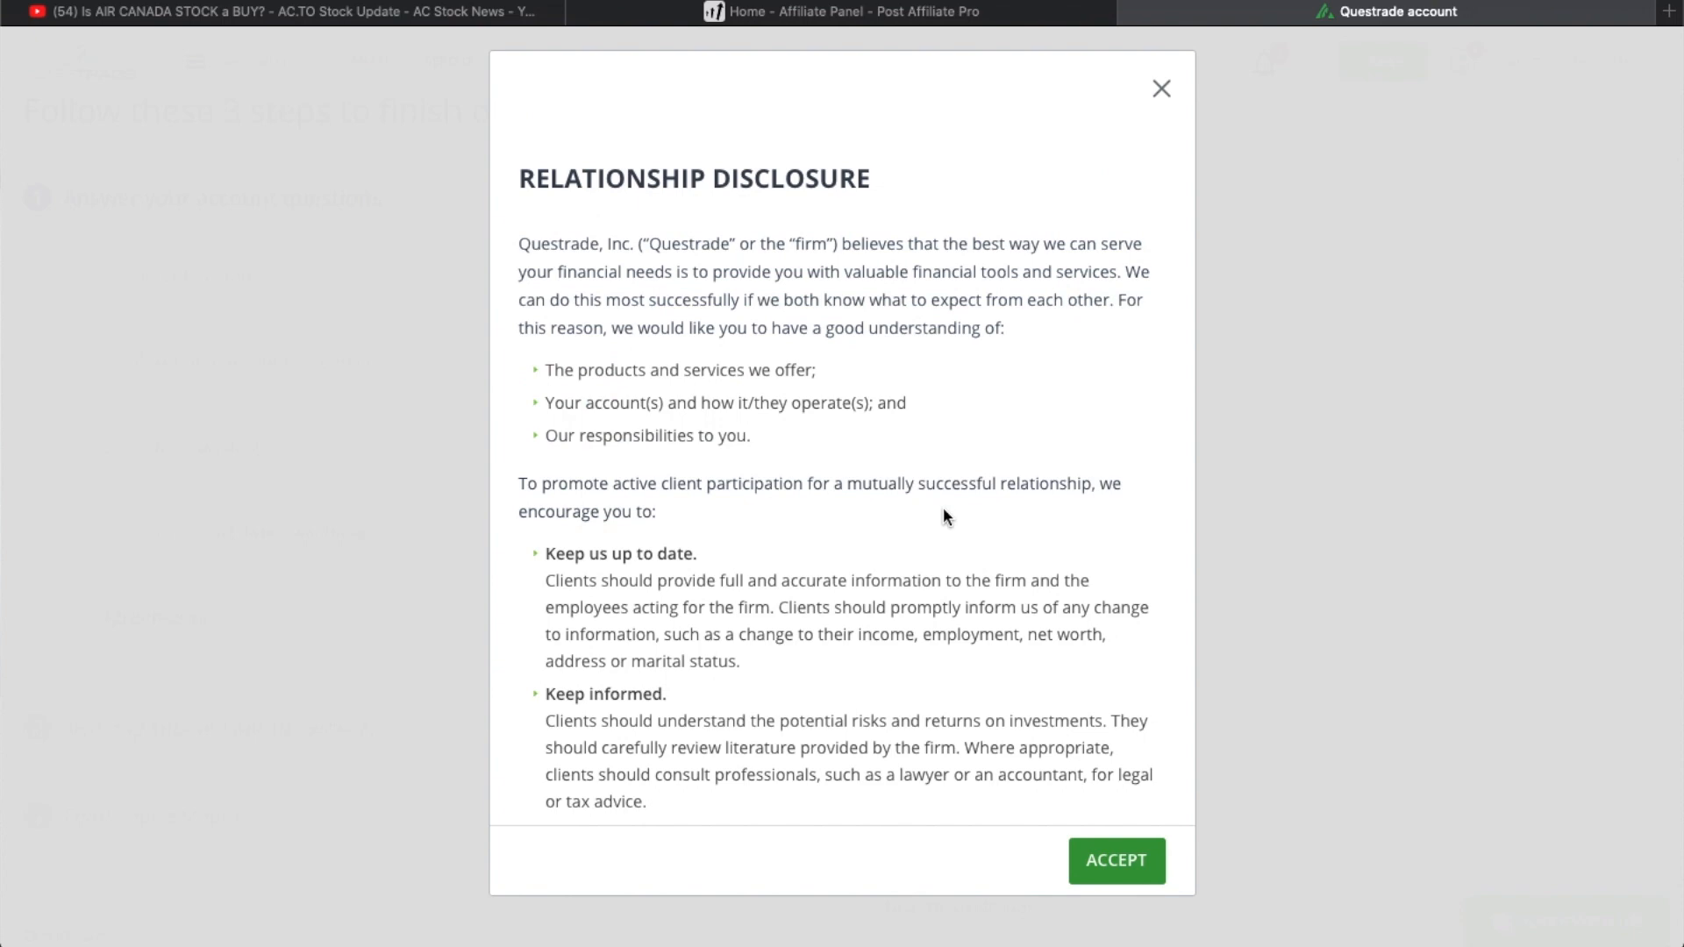
scroll(944, 510, "down", 20)
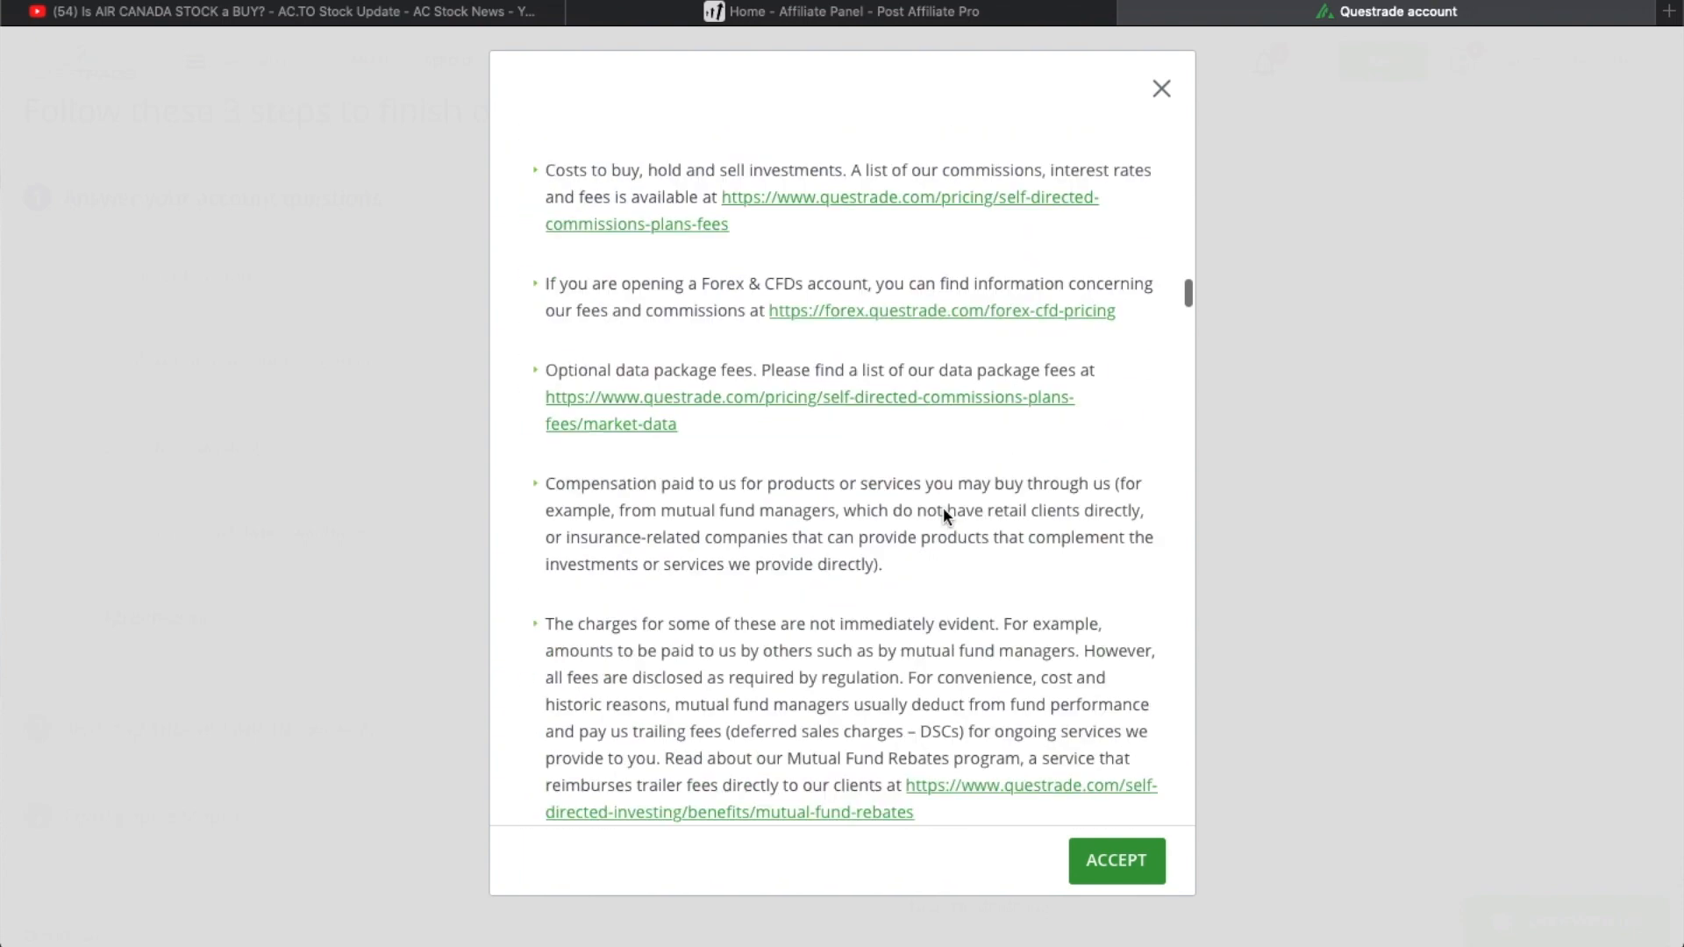
scroll(945, 513, "down", 10)
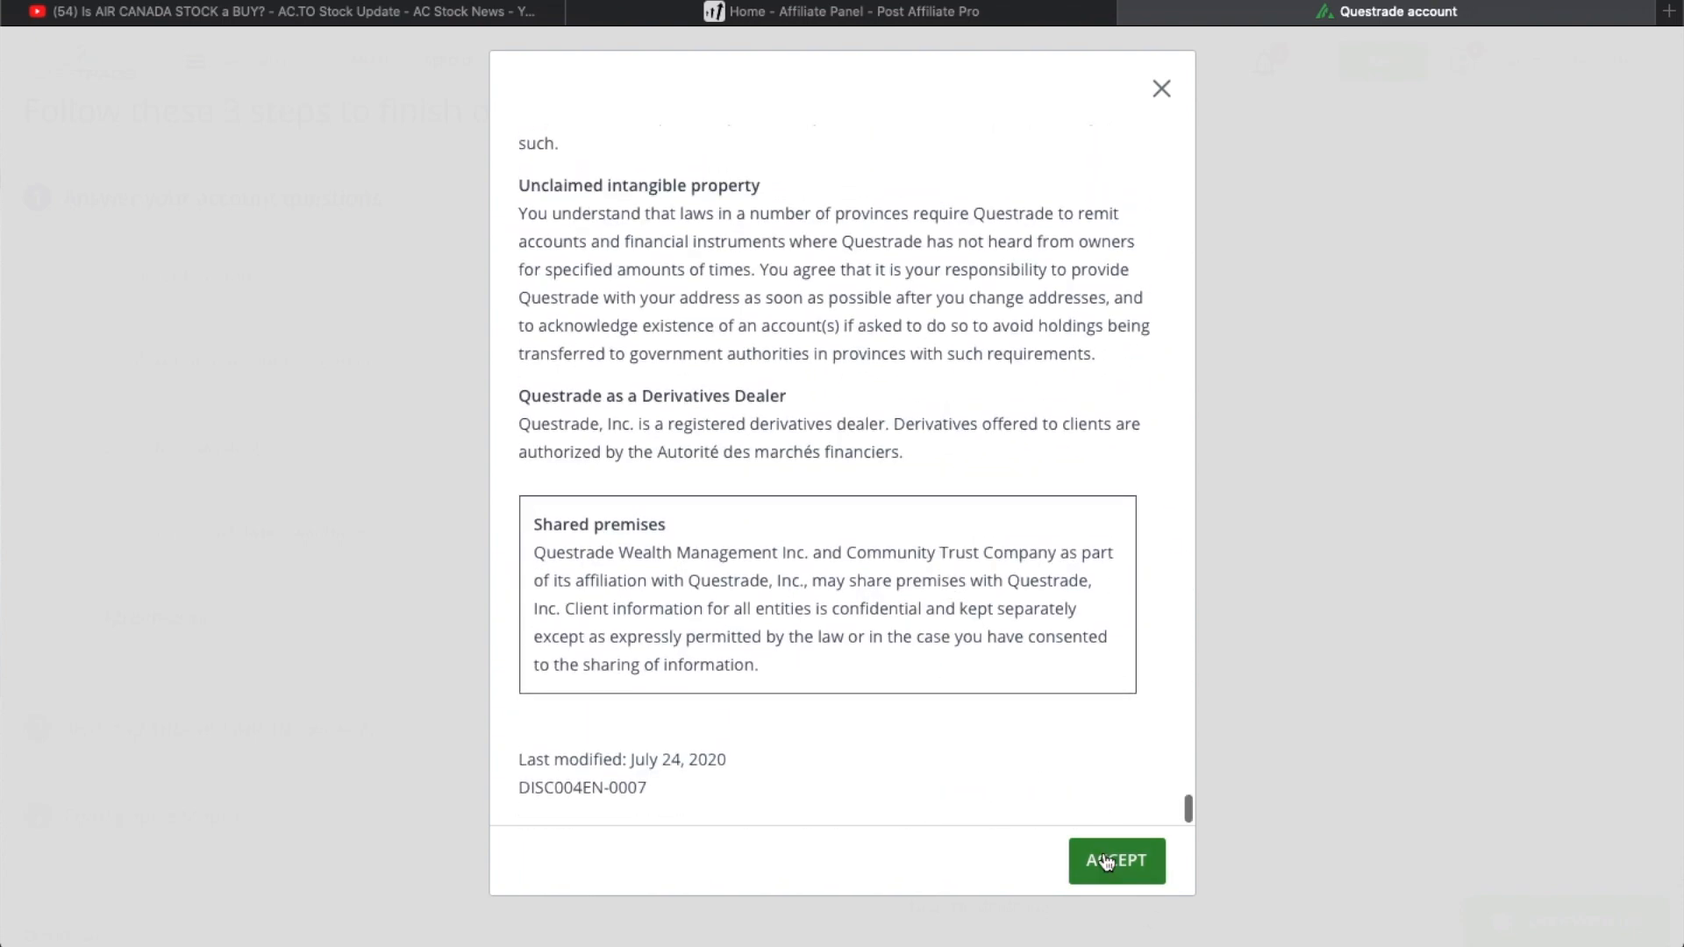
left_click(1116, 860)
- Accept the Questrade Wealth Management Inc. relationship disclosure after reading to its end, and complete the Agreements section
left_click(530, 288)
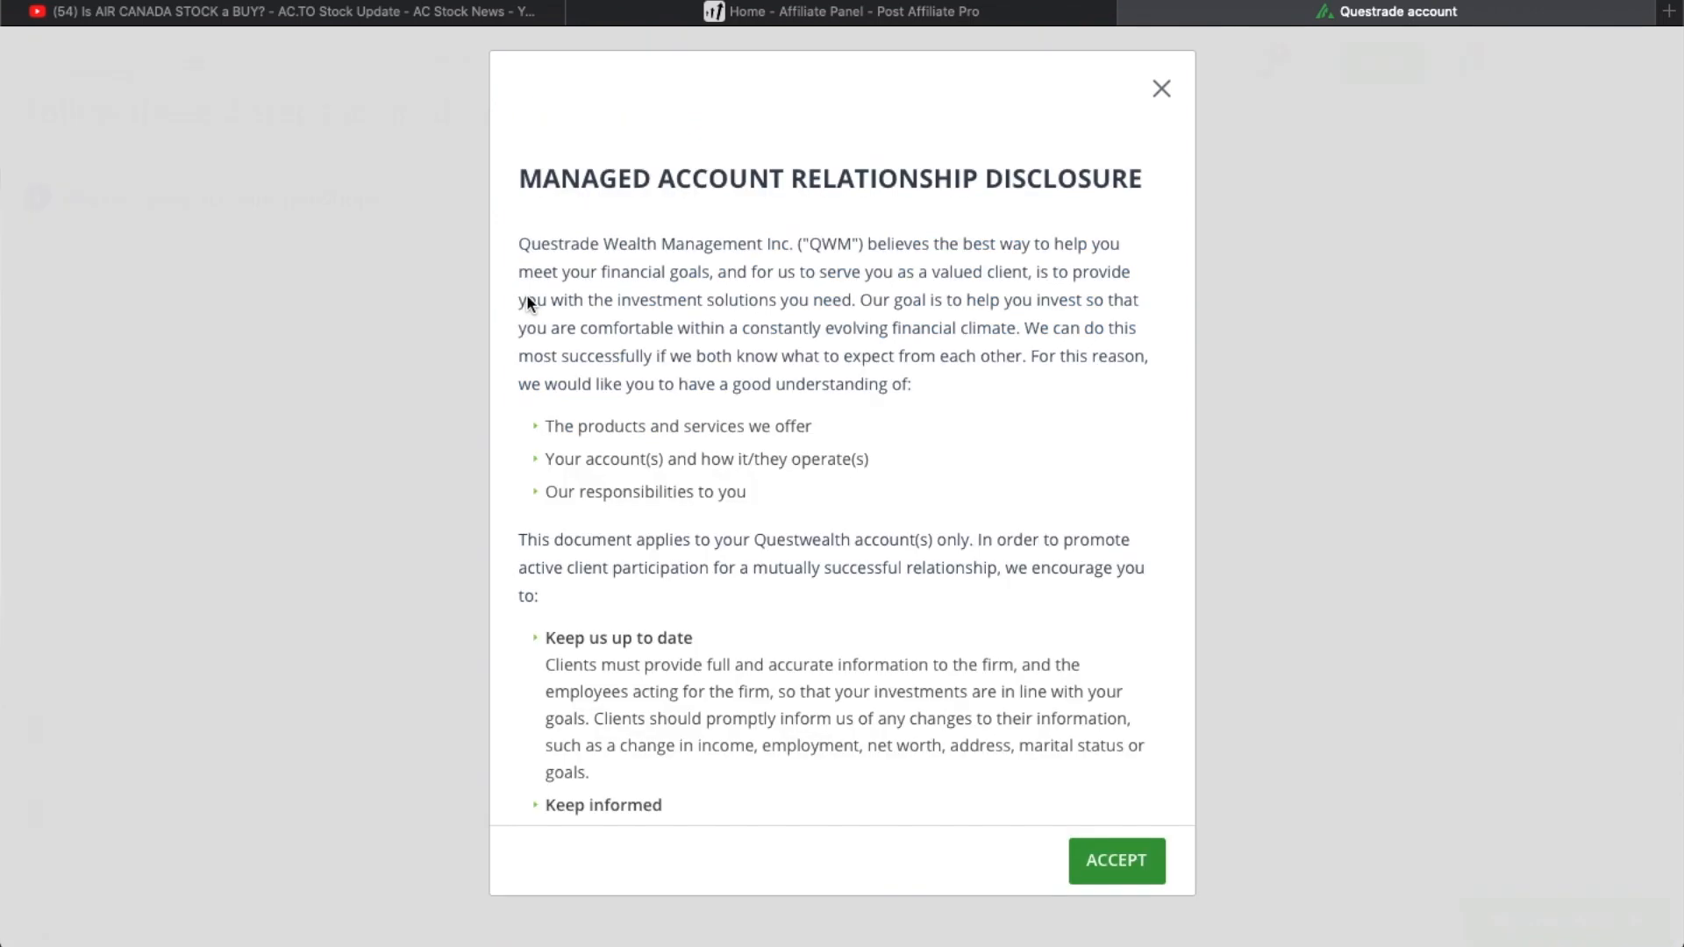
scroll(876, 688, "down", 3)
scroll(876, 690, "up", 3)
scroll(876, 691, "down", 20)
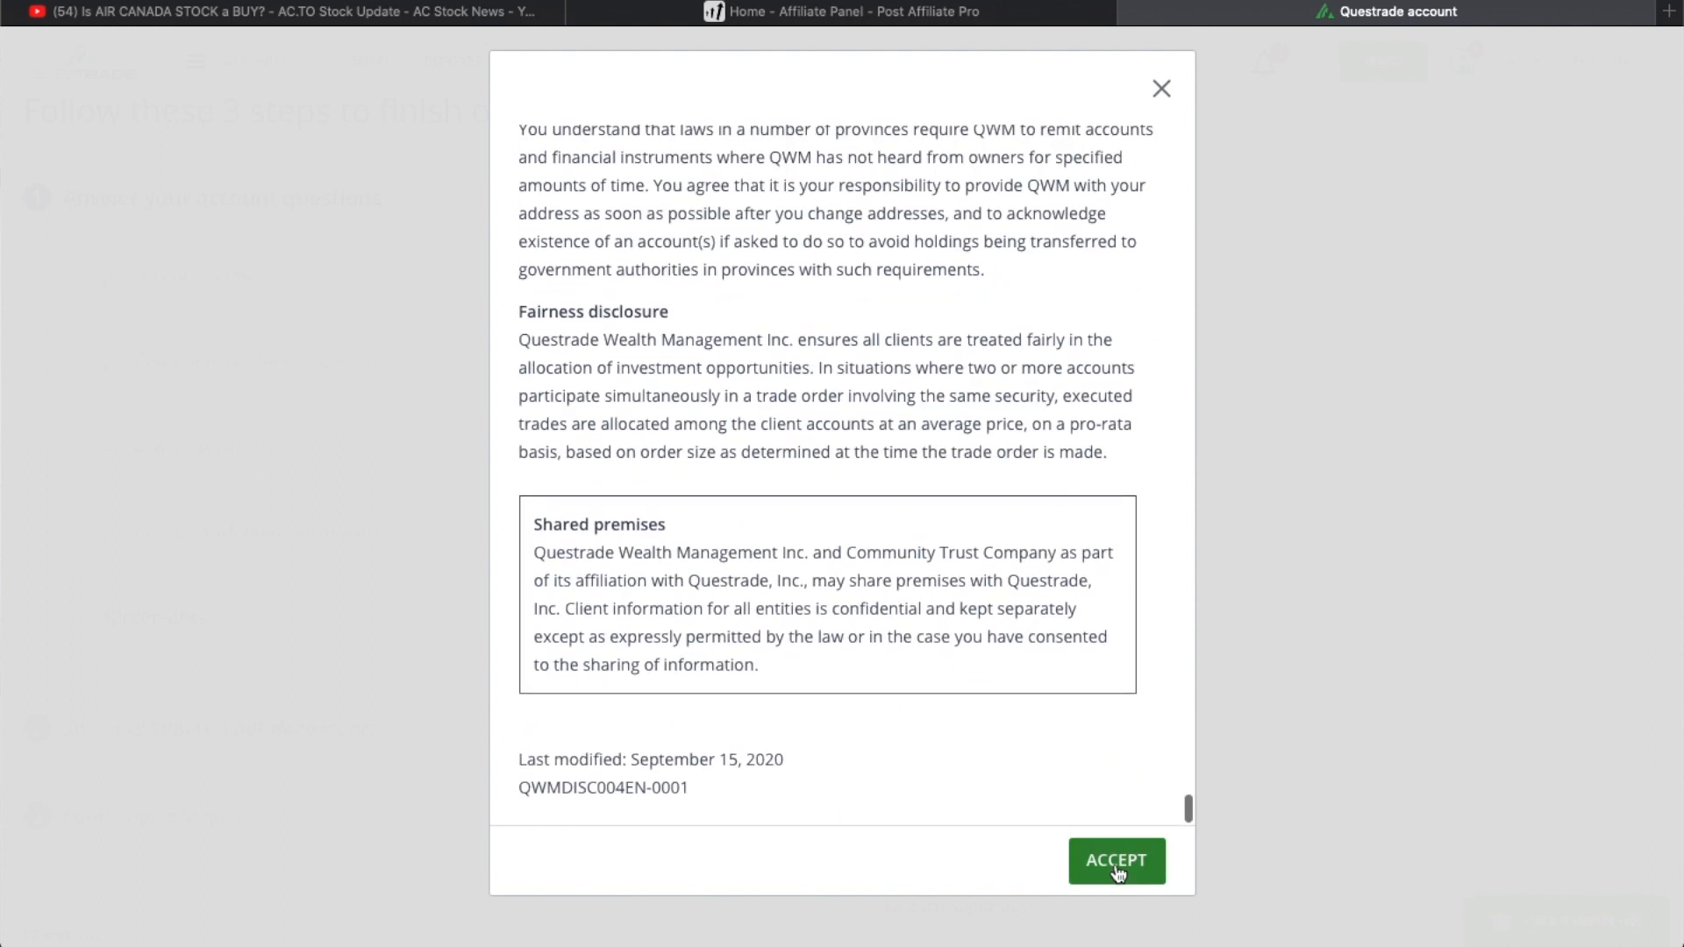
left_click(1116, 861)
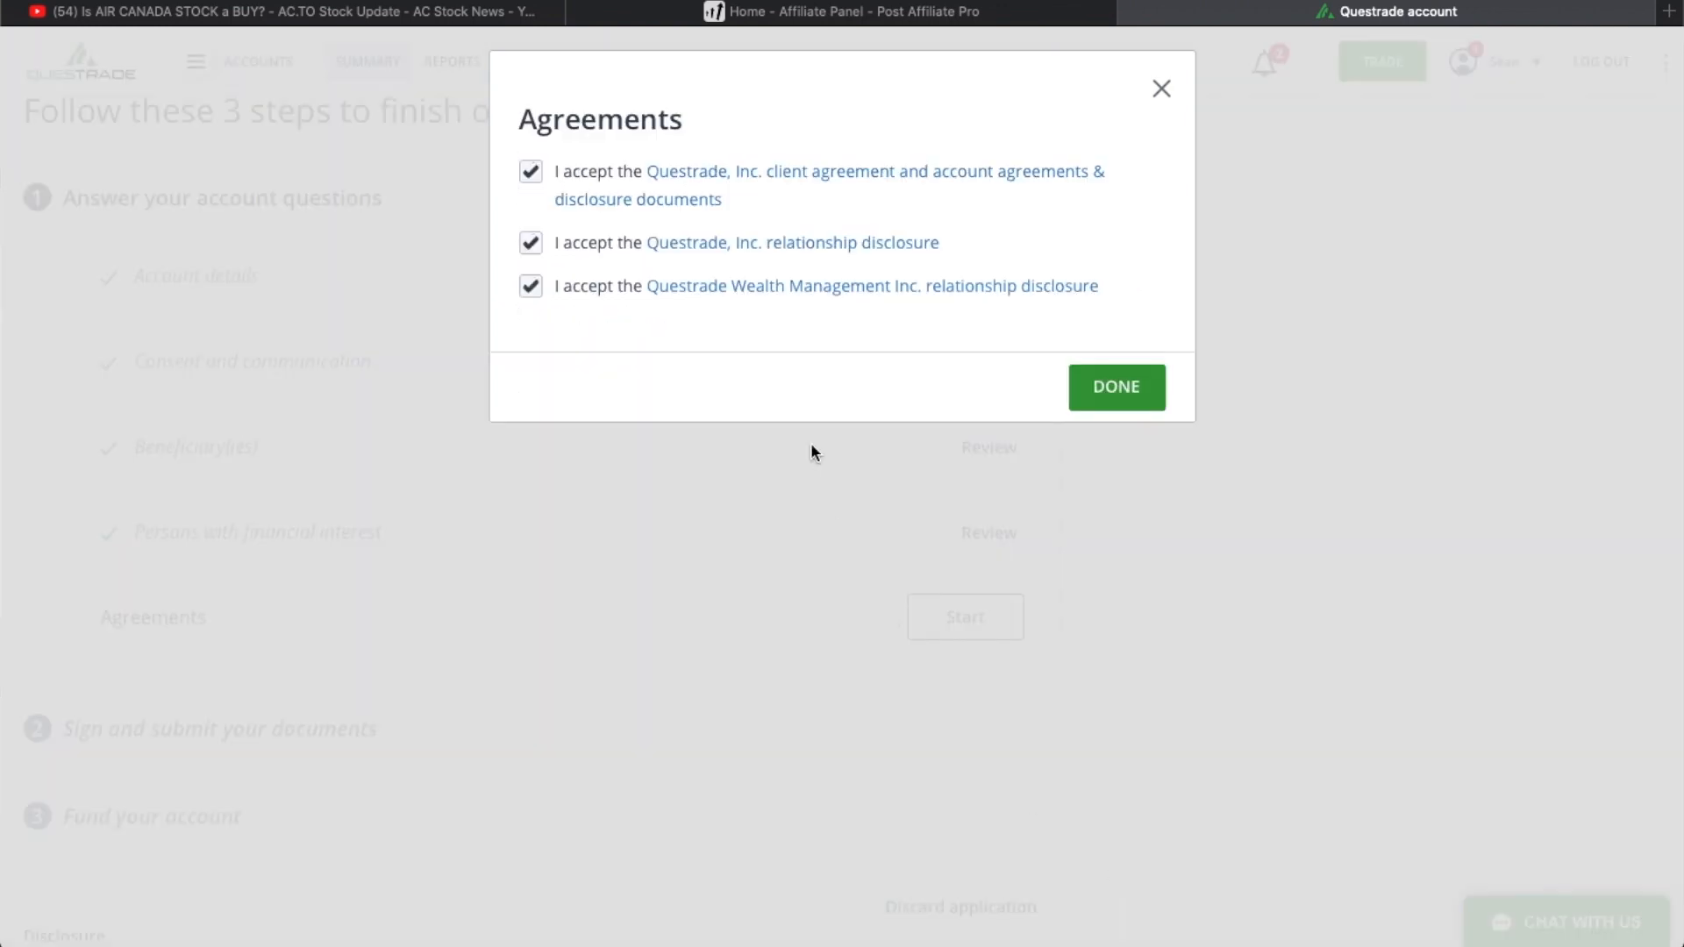
left_click(1109, 373)
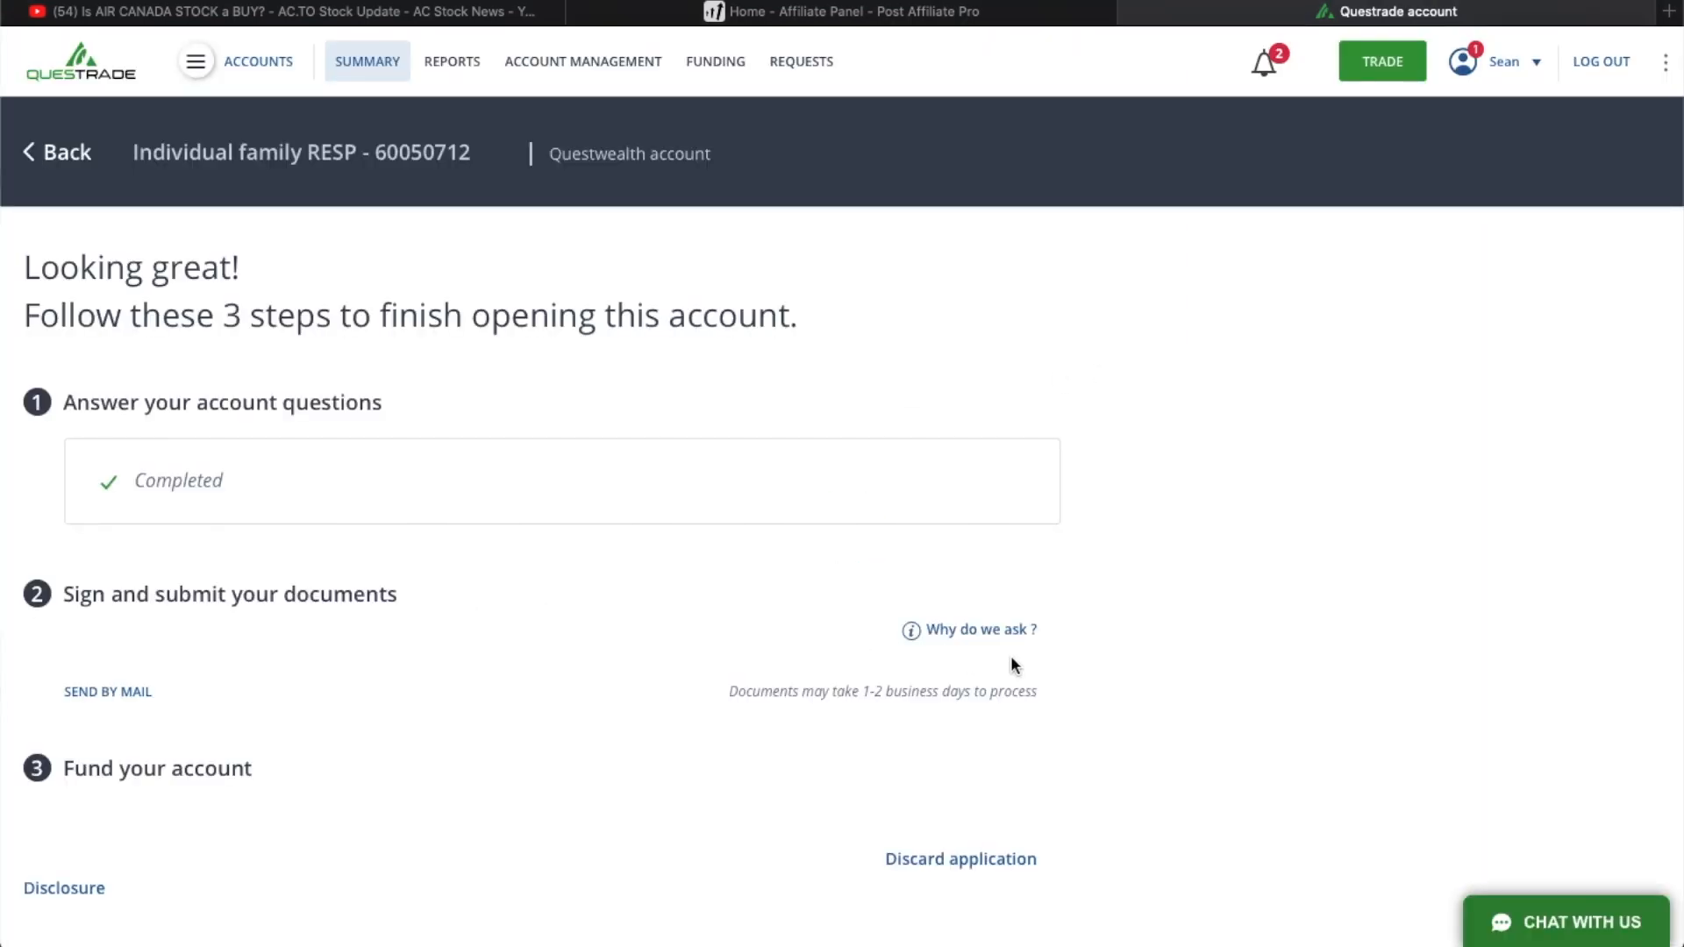
- Open the Investment management agreement for e-signing and continue to the document review in DocuSign
scroll(961, 693, "down", 5)
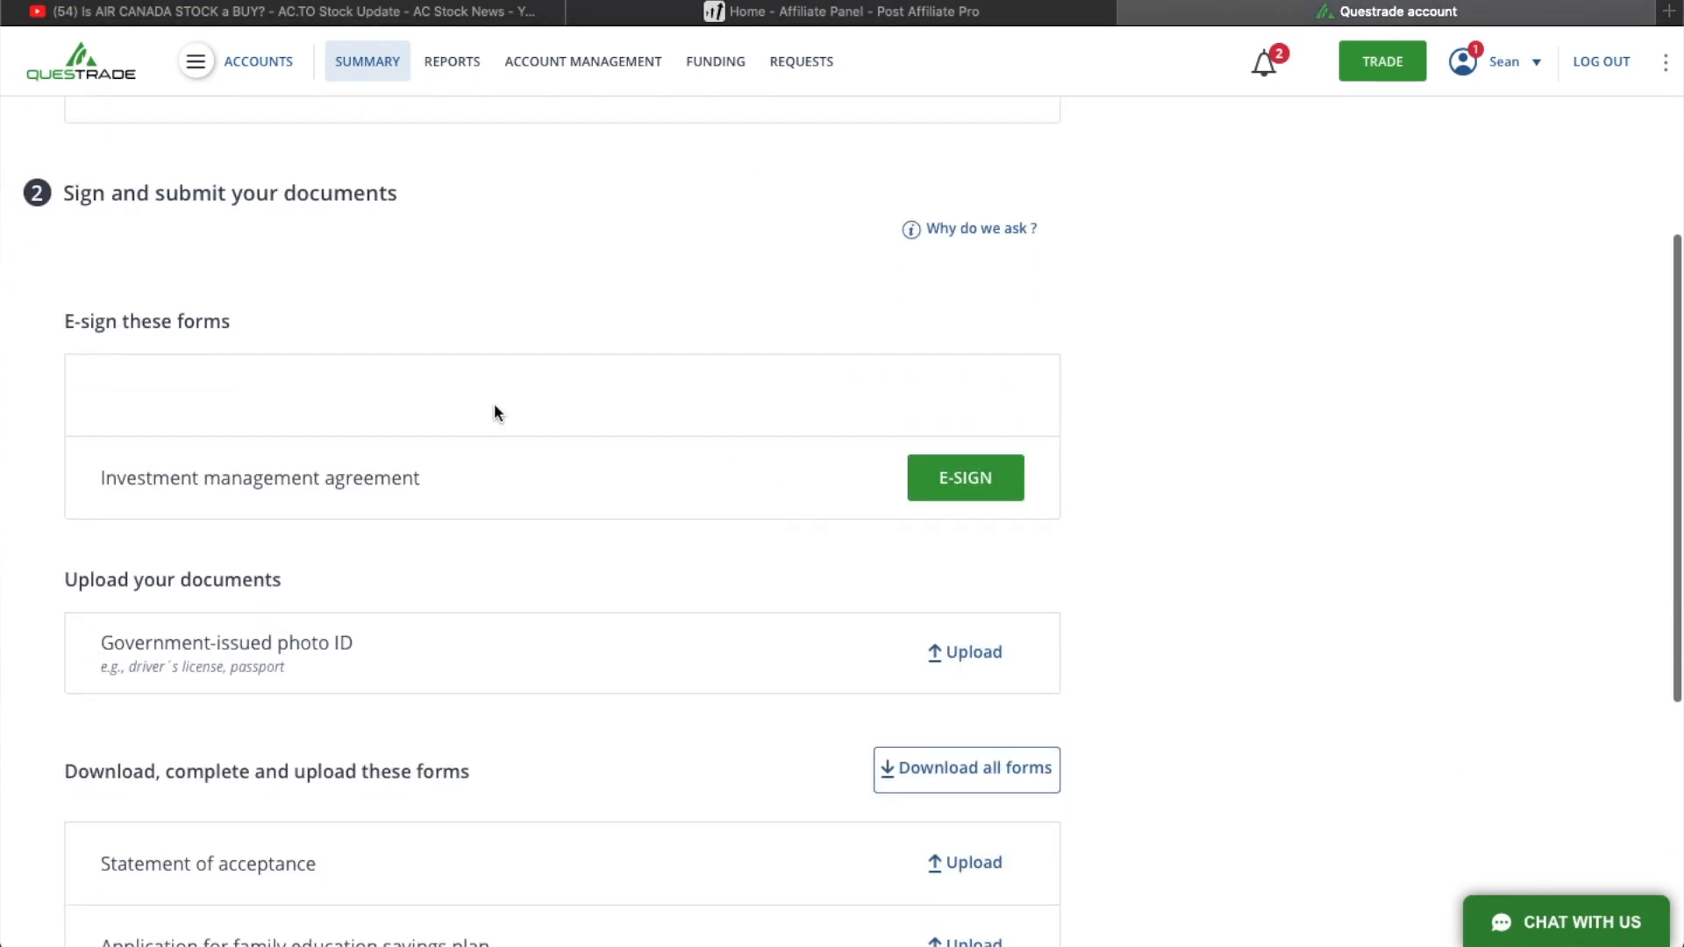
left_click(941, 487)
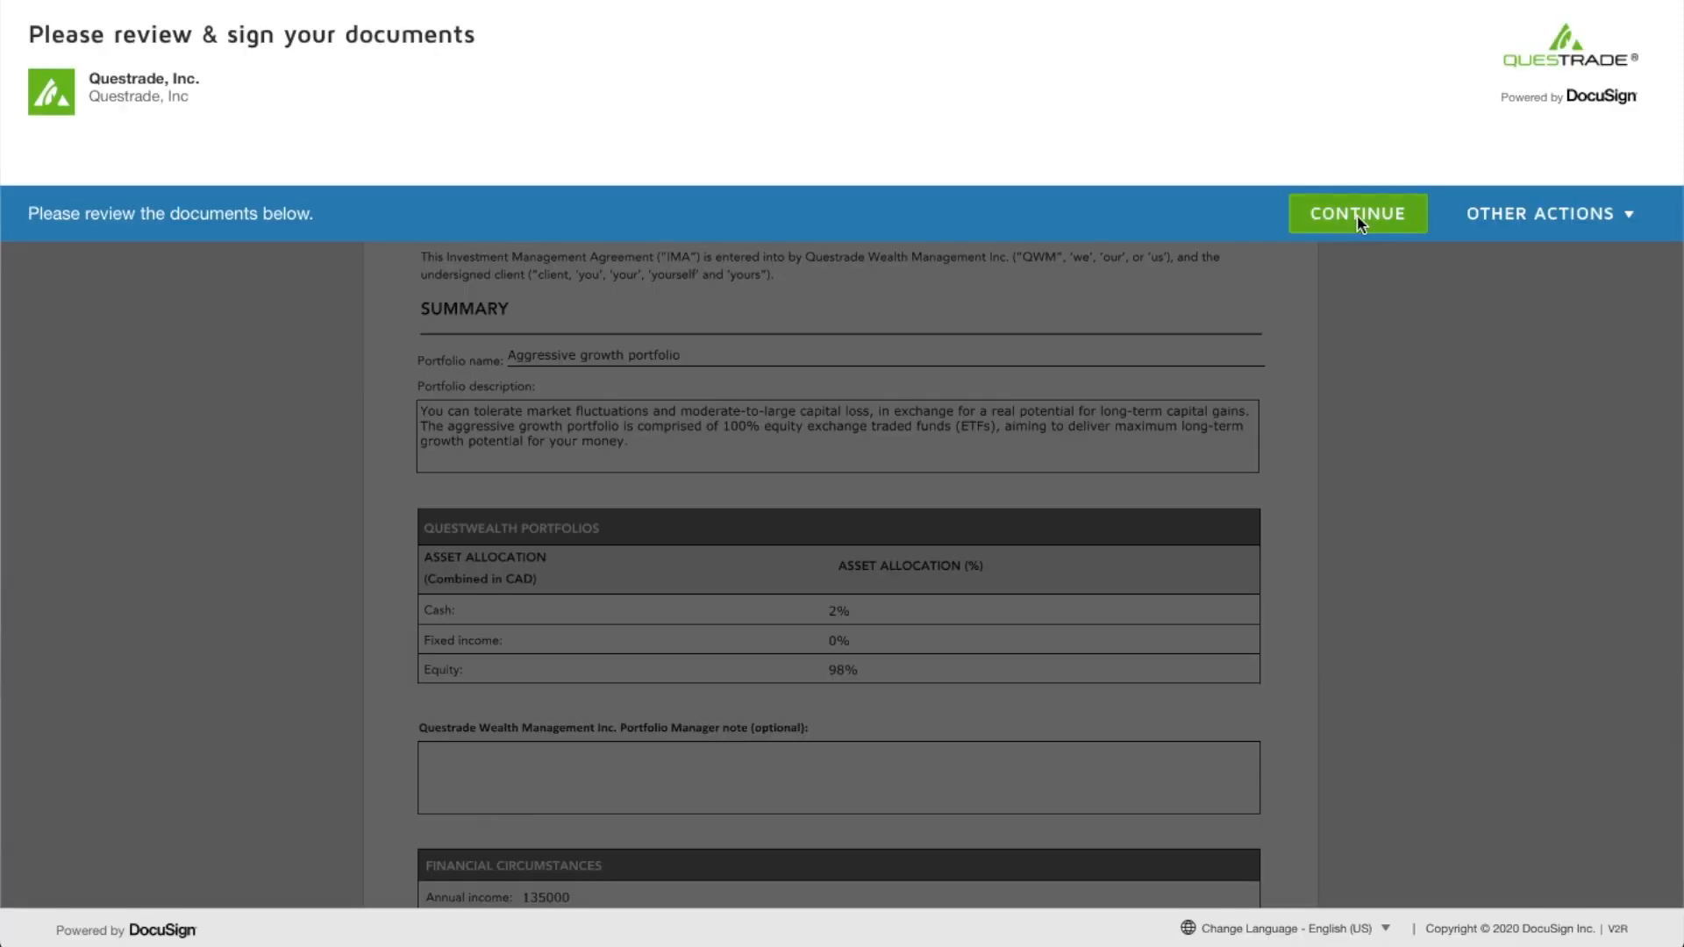
left_click(1359, 219)
- Review all pages of the Investment management agreement, add the signature on the final page, and finish the signing
scroll(627, 424, "down", 15)
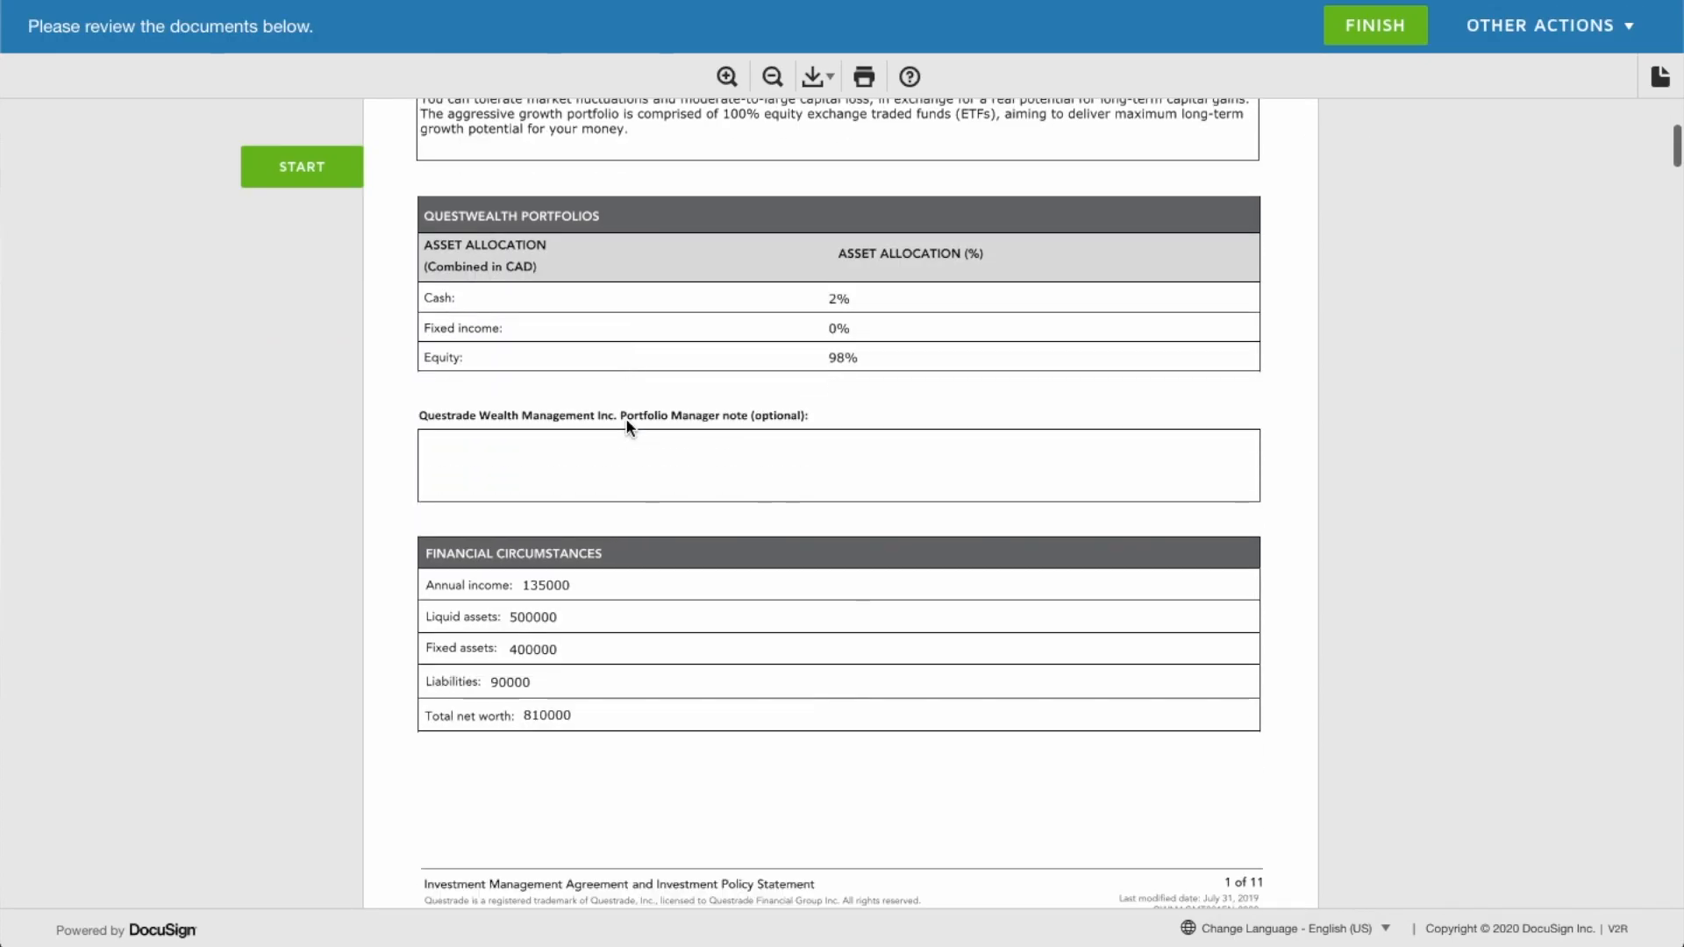
scroll(627, 426, "down", 5)
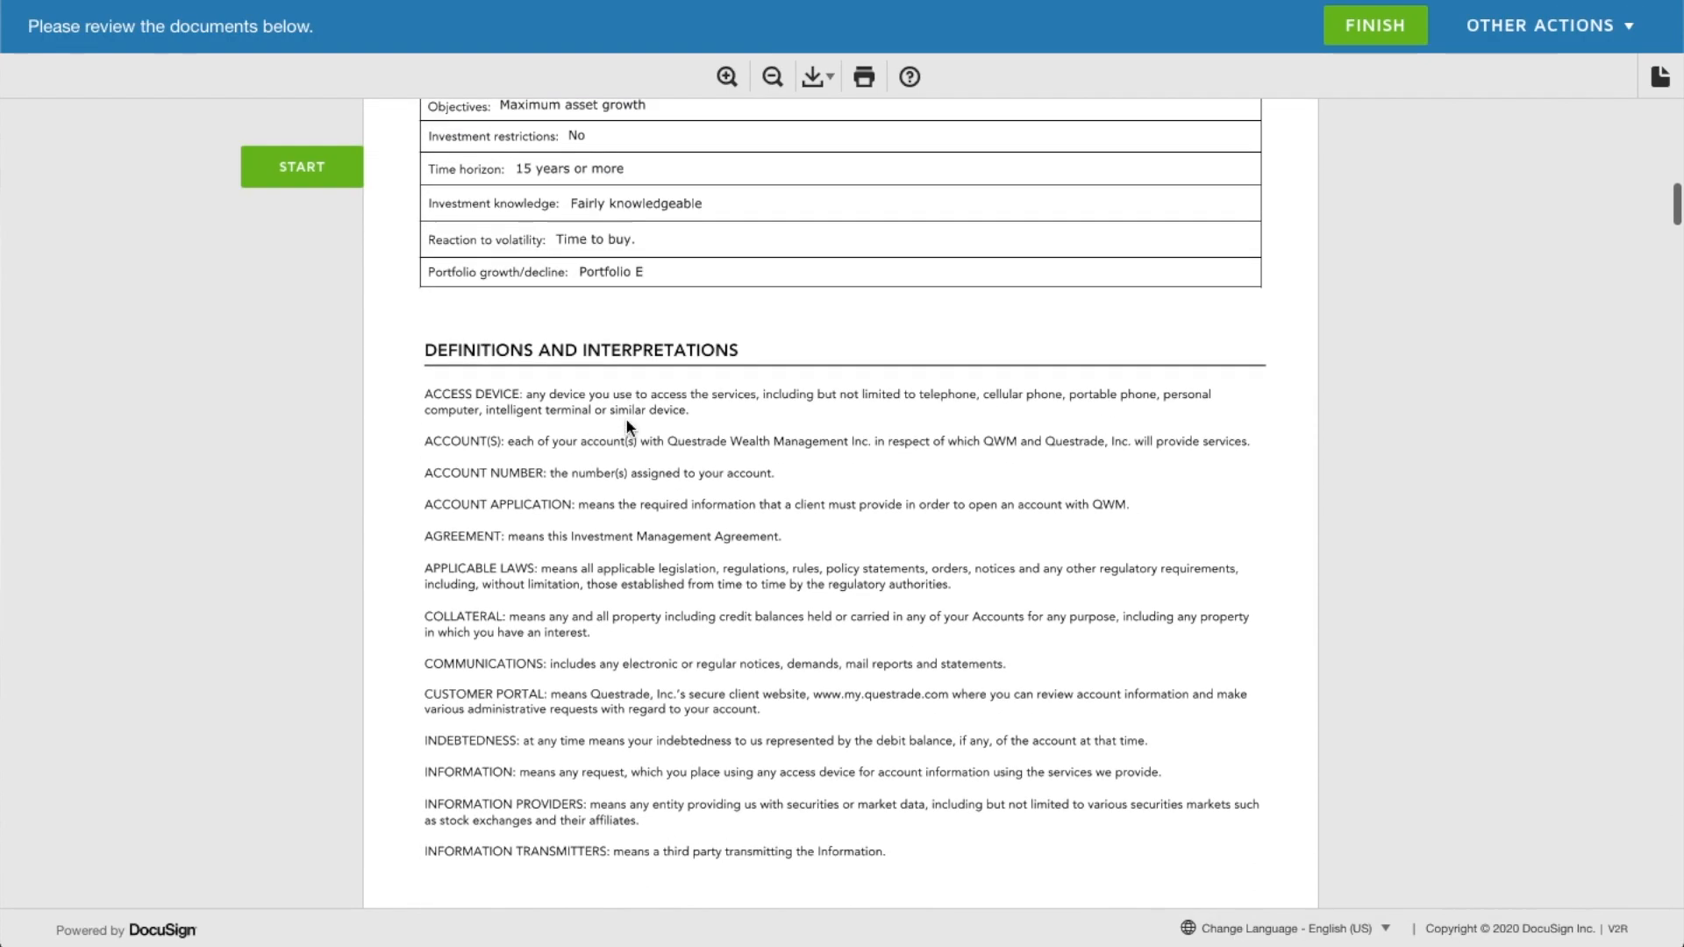
scroll(626, 426, "down", 20)
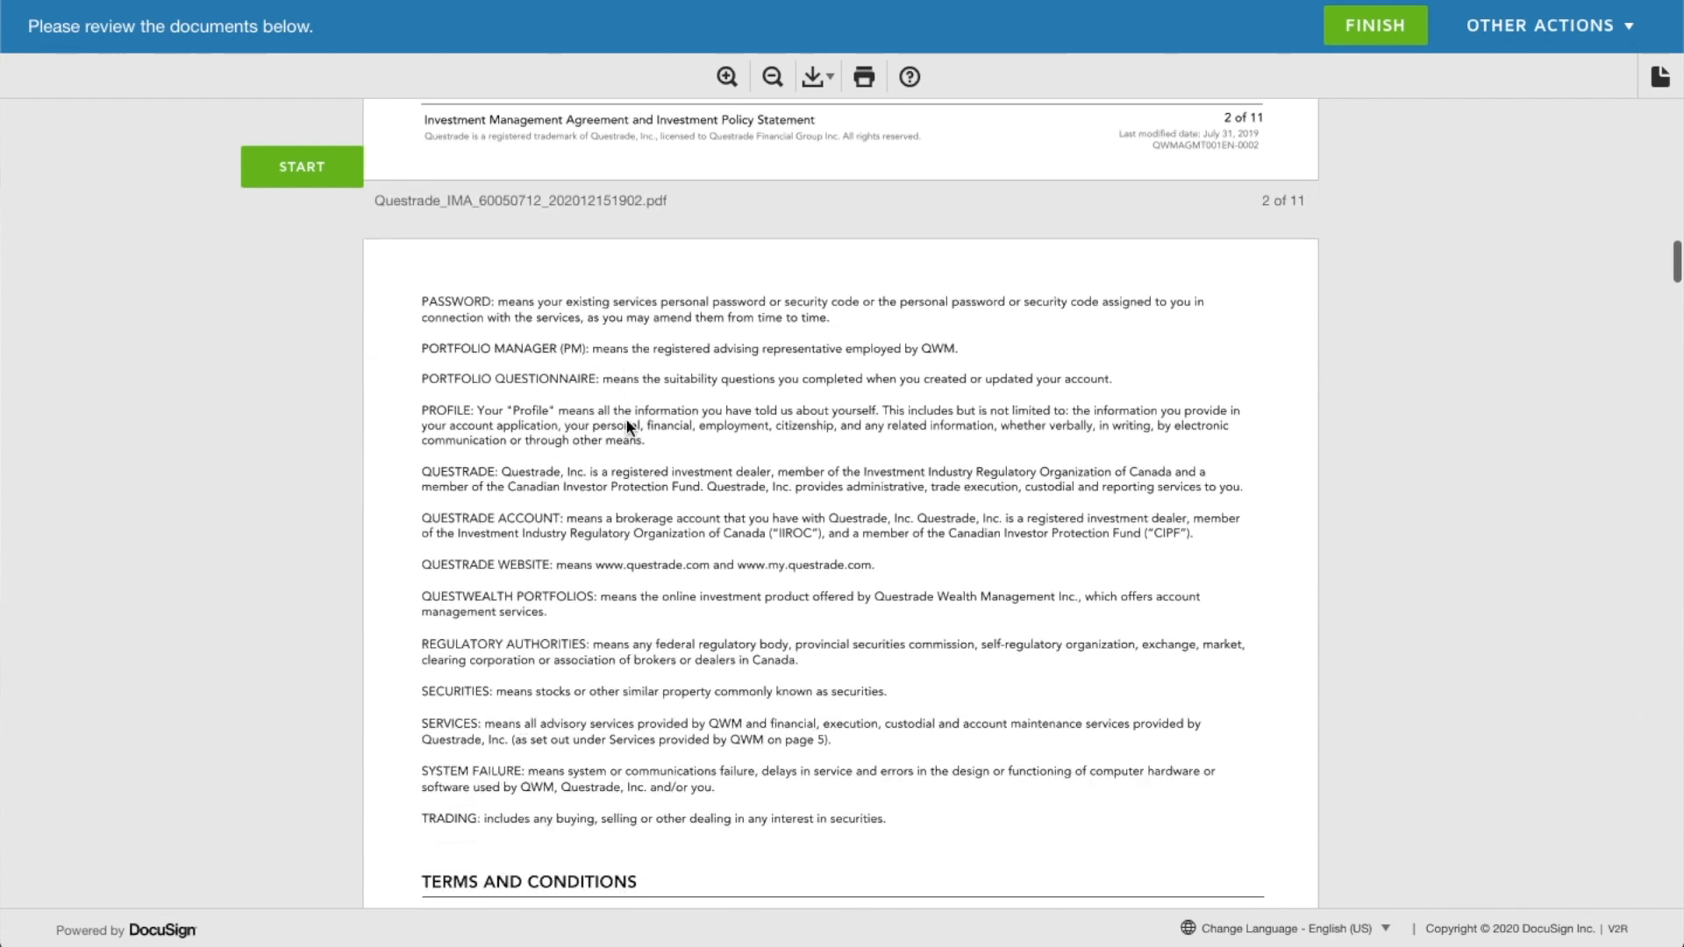
scroll(626, 426, "down", 18)
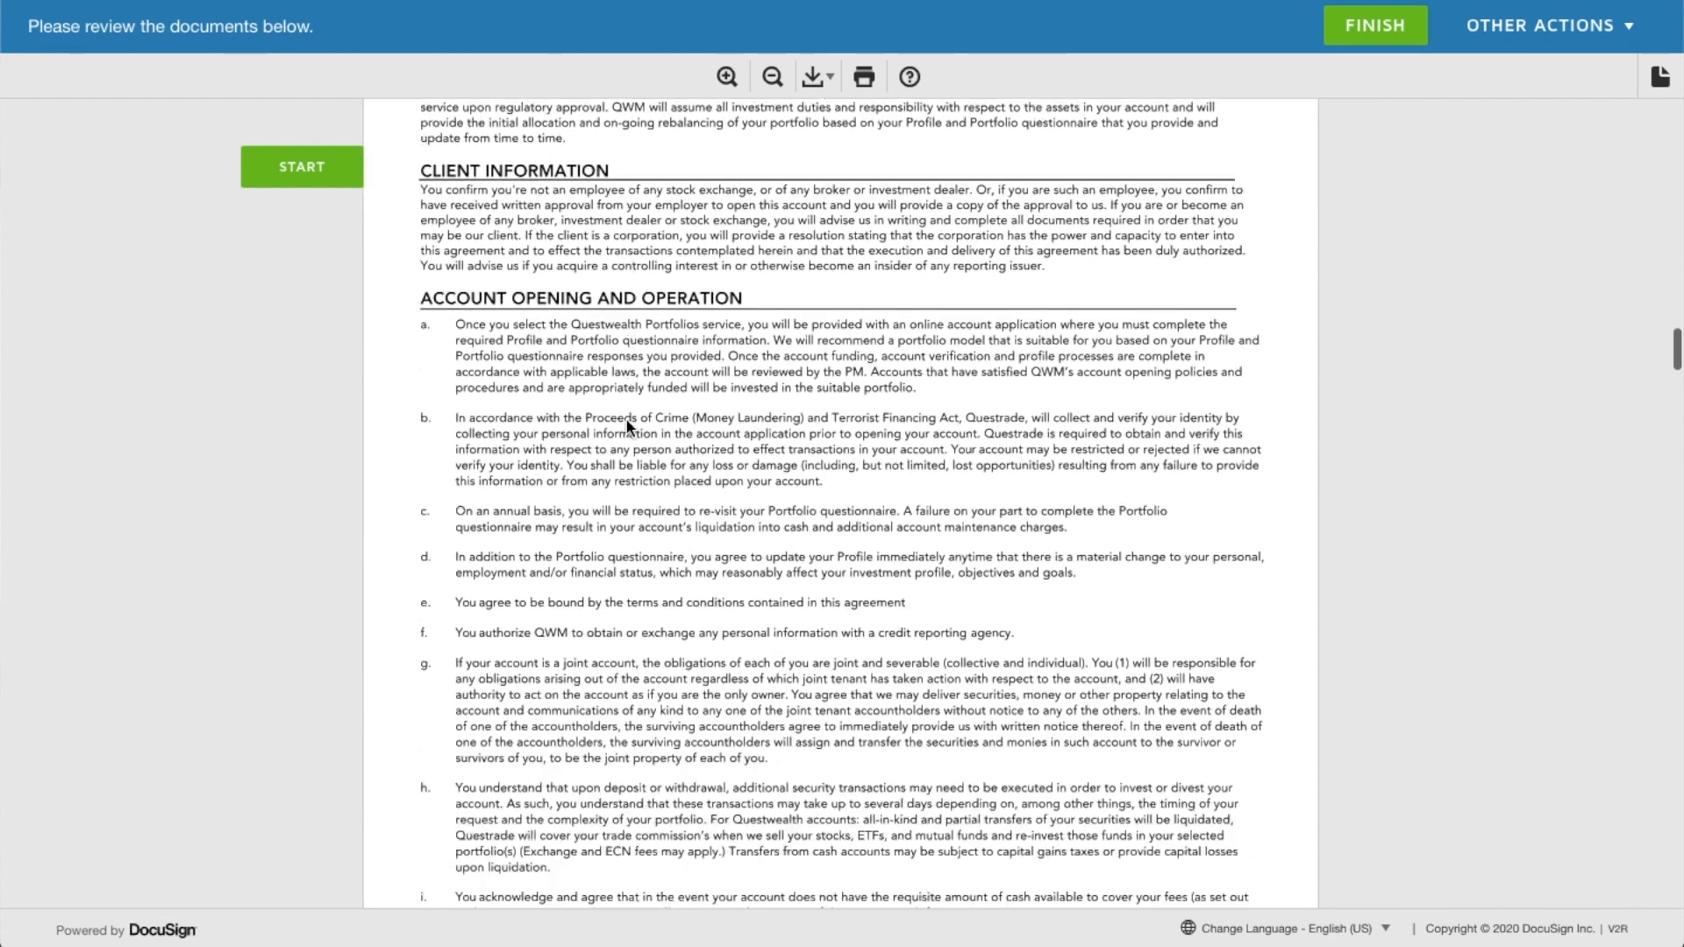
scroll(626, 427, "down", 17)
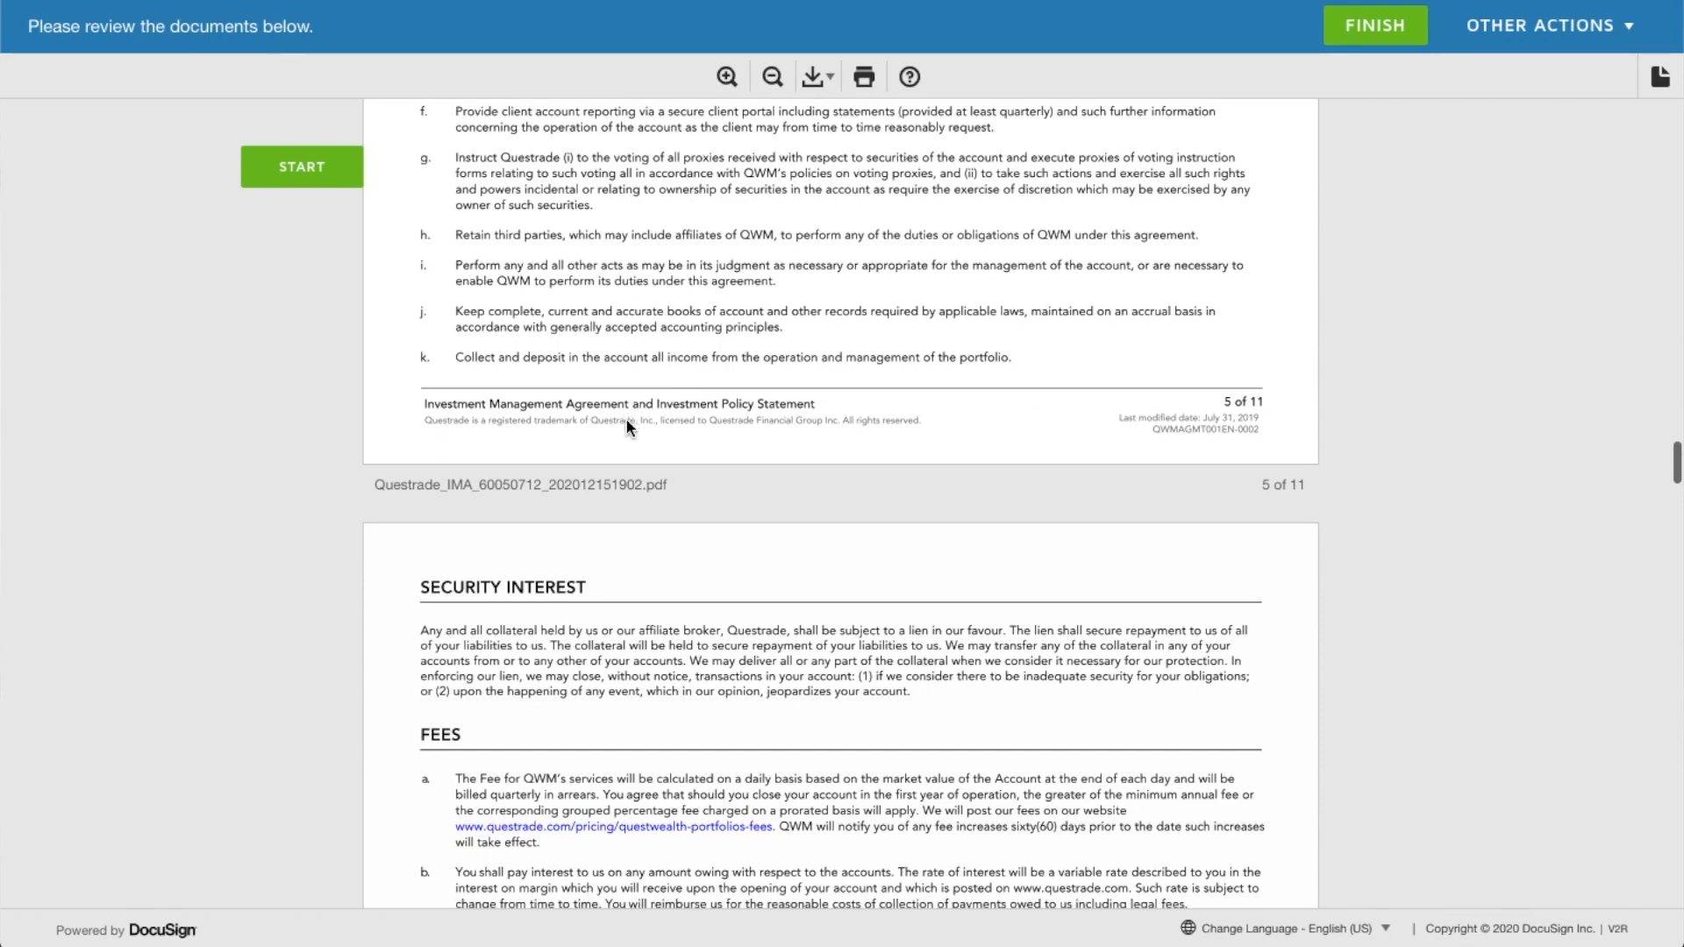
scroll(627, 427, "down", 16)
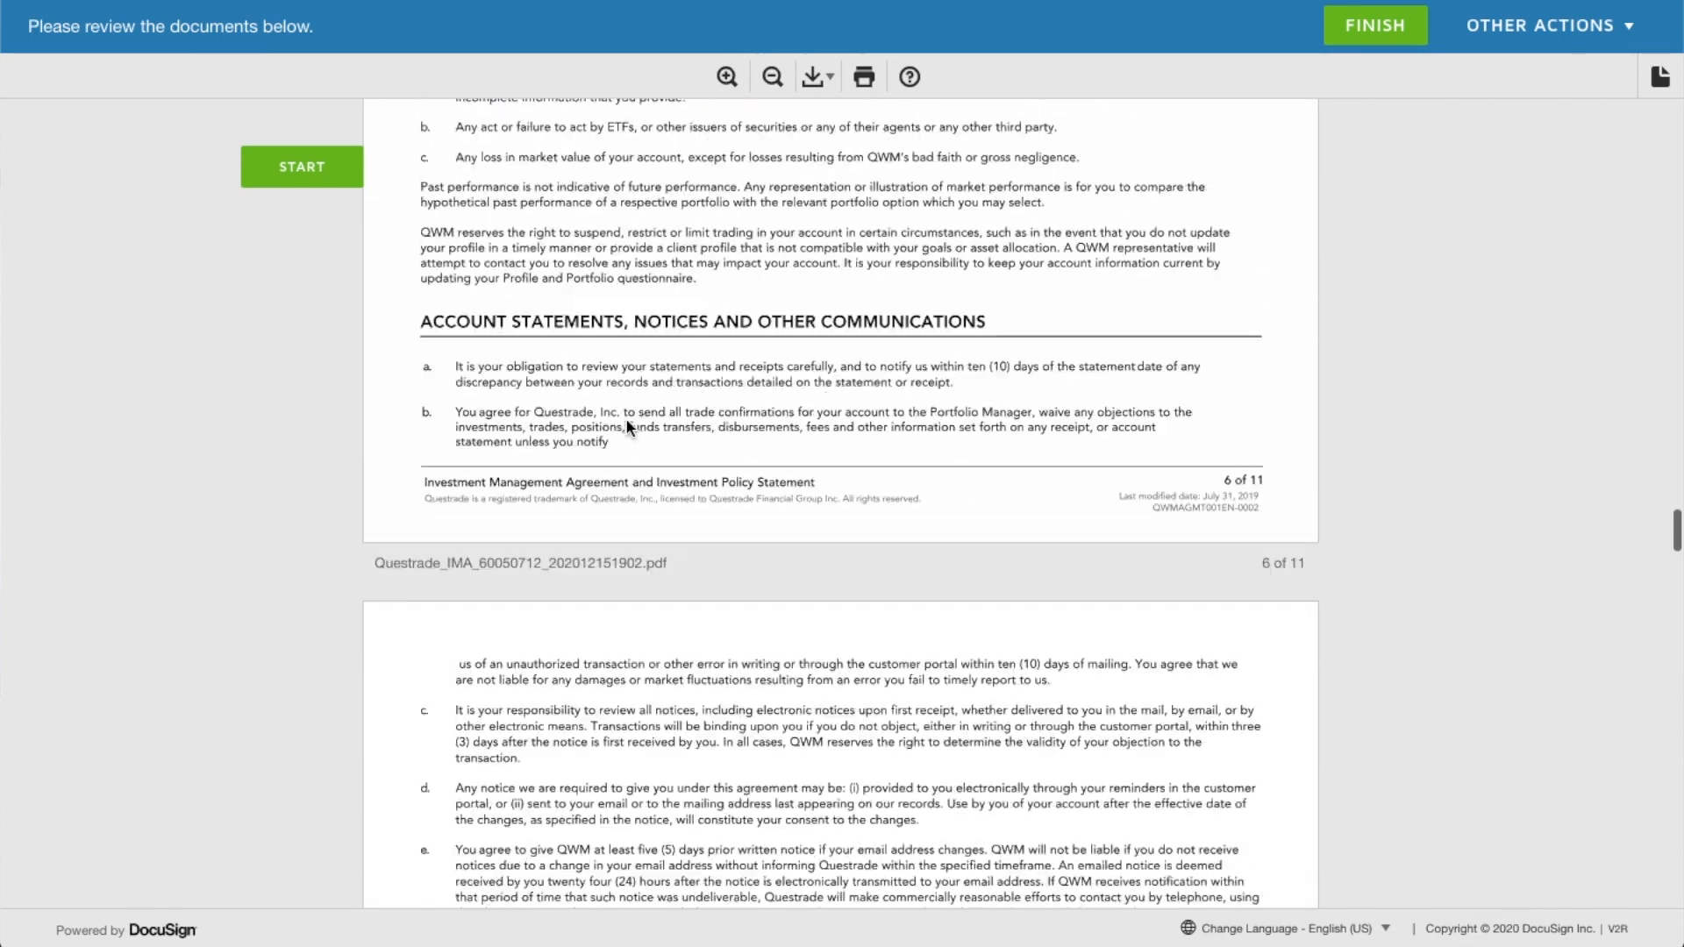
scroll(626, 427, "down", 18)
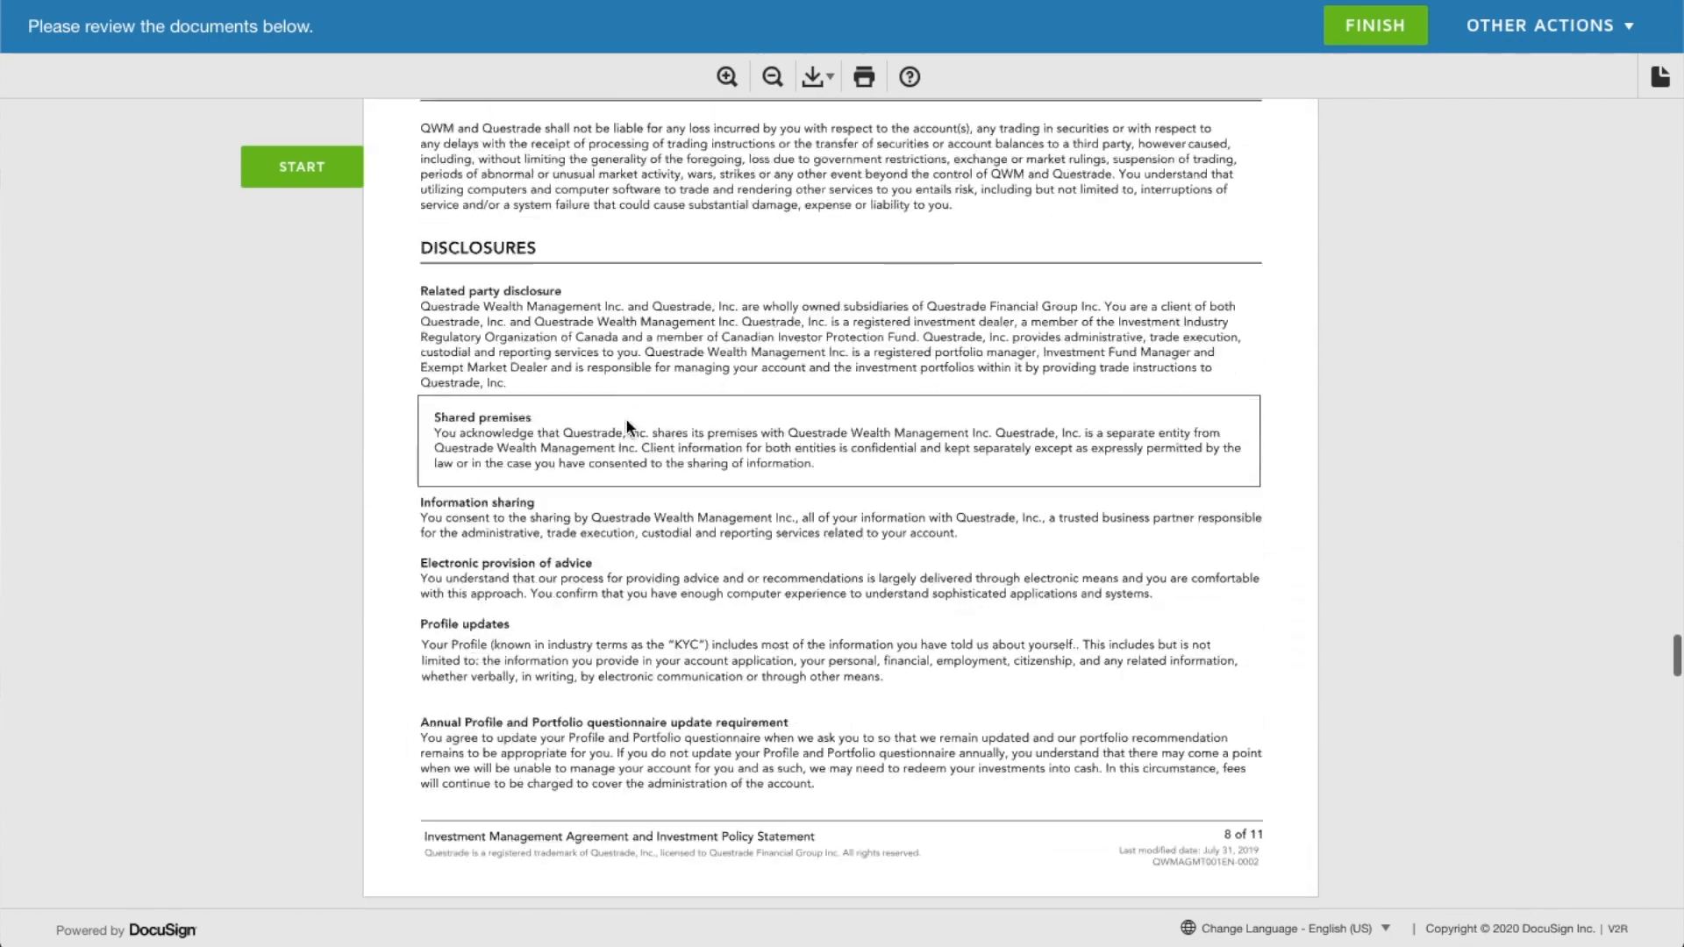
scroll(626, 427, "down", 20)
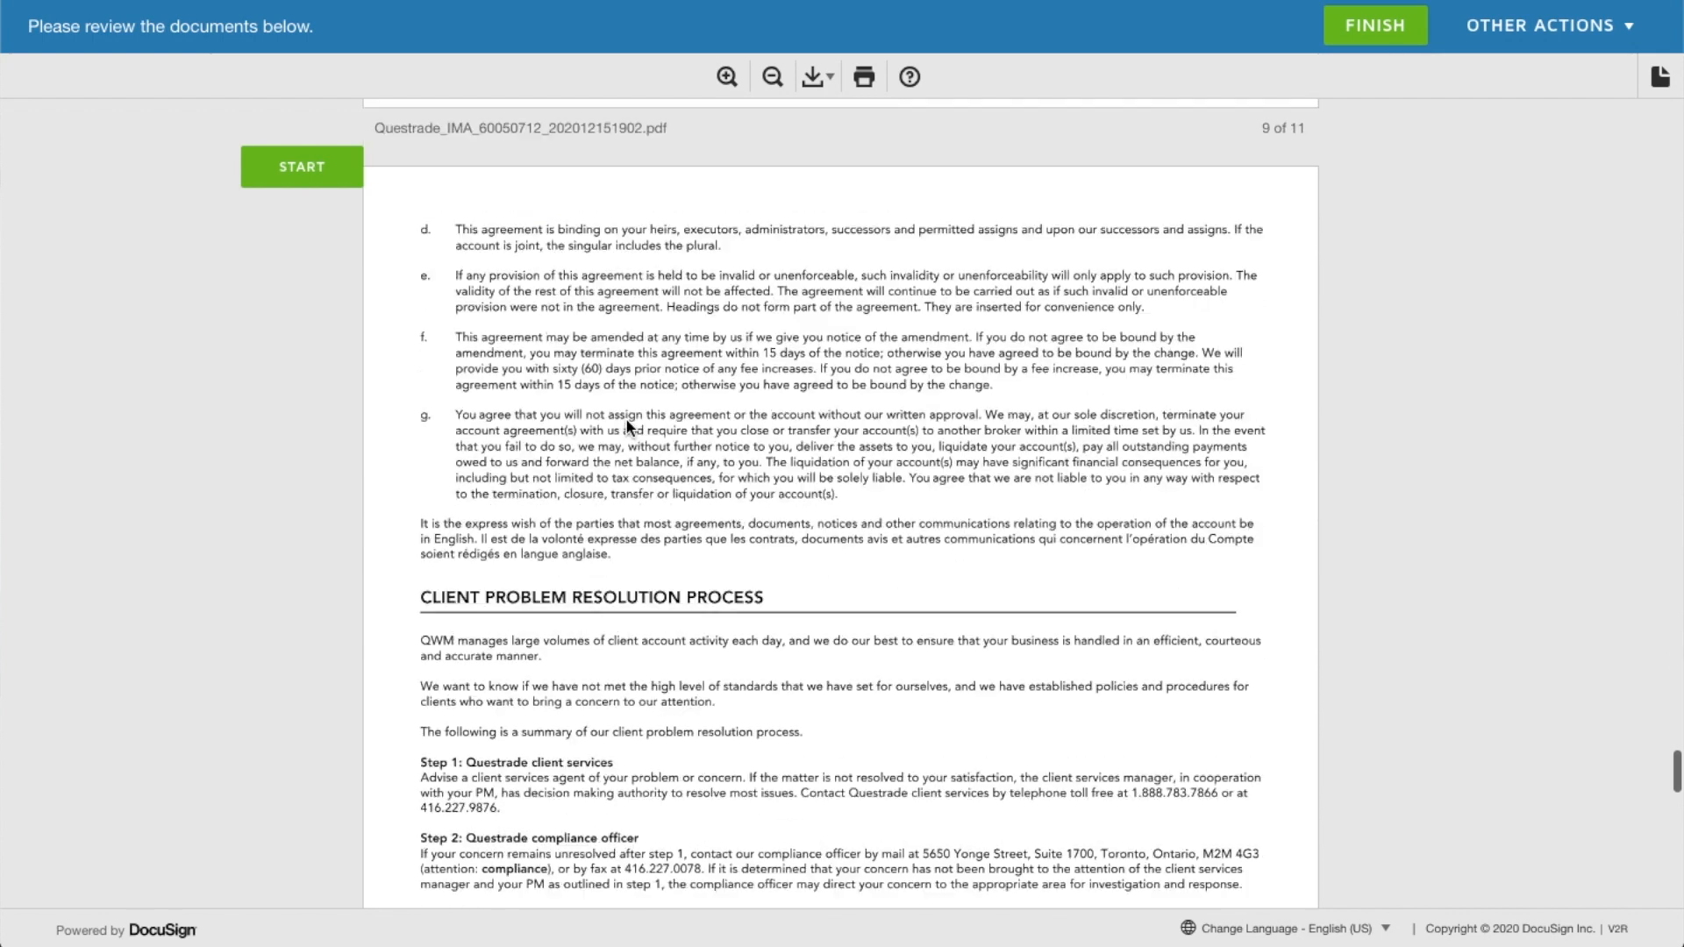
scroll(627, 428, "down", 2)
left_click(554, 140)
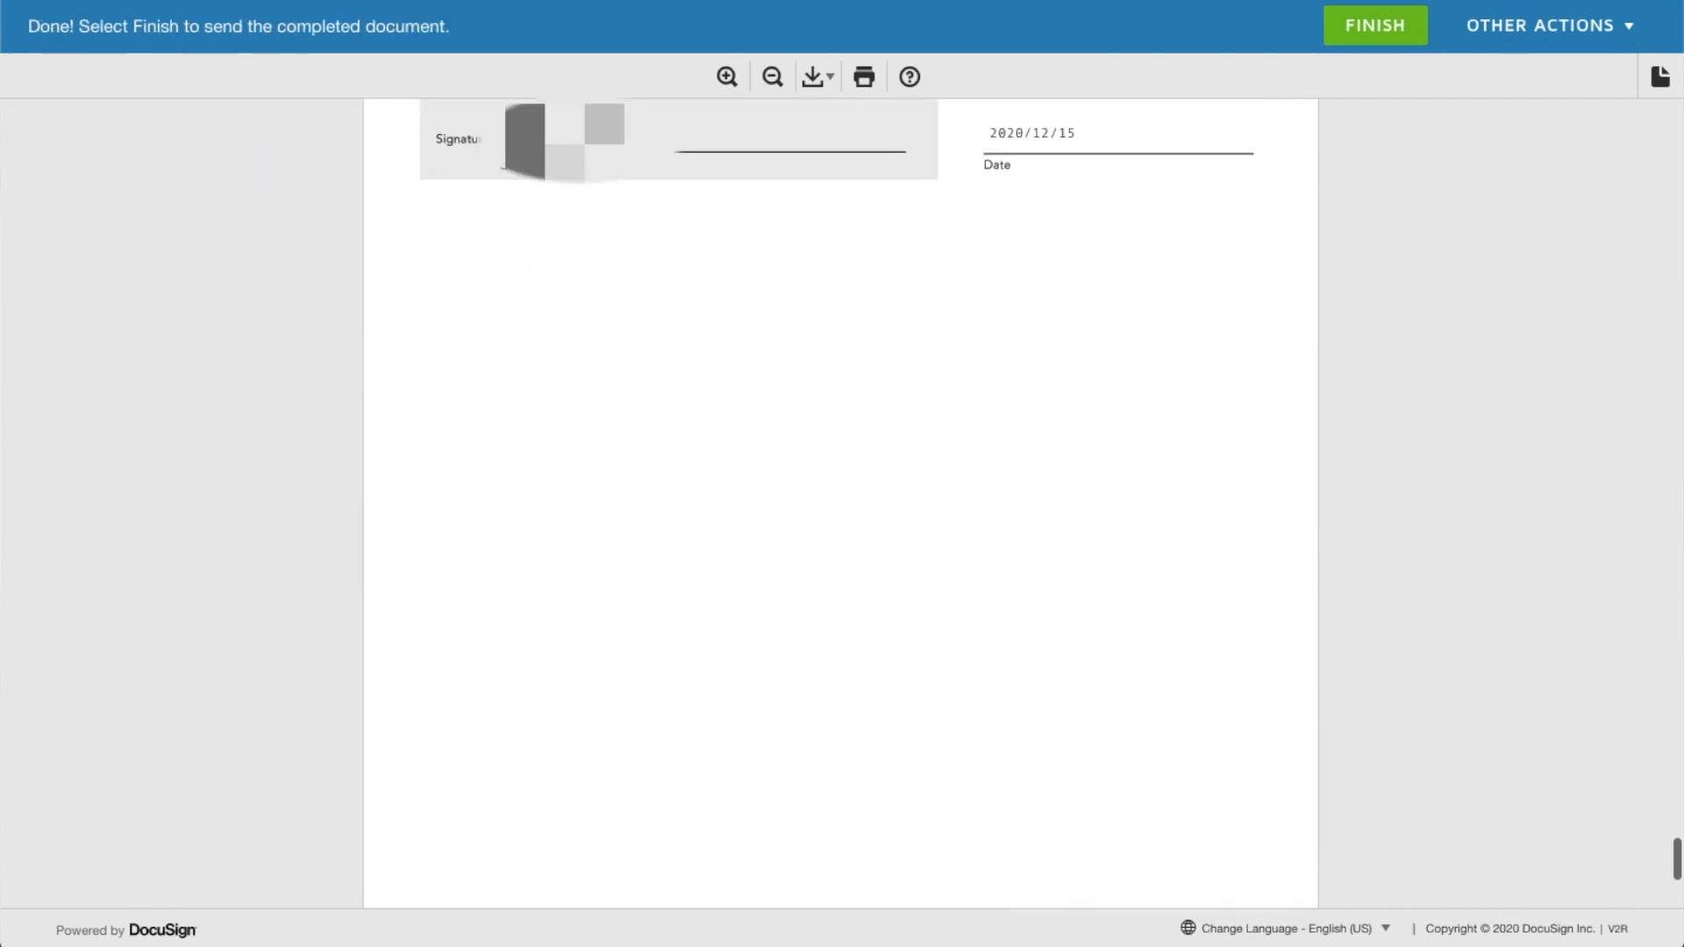
scroll(864, 517, "down", 10)
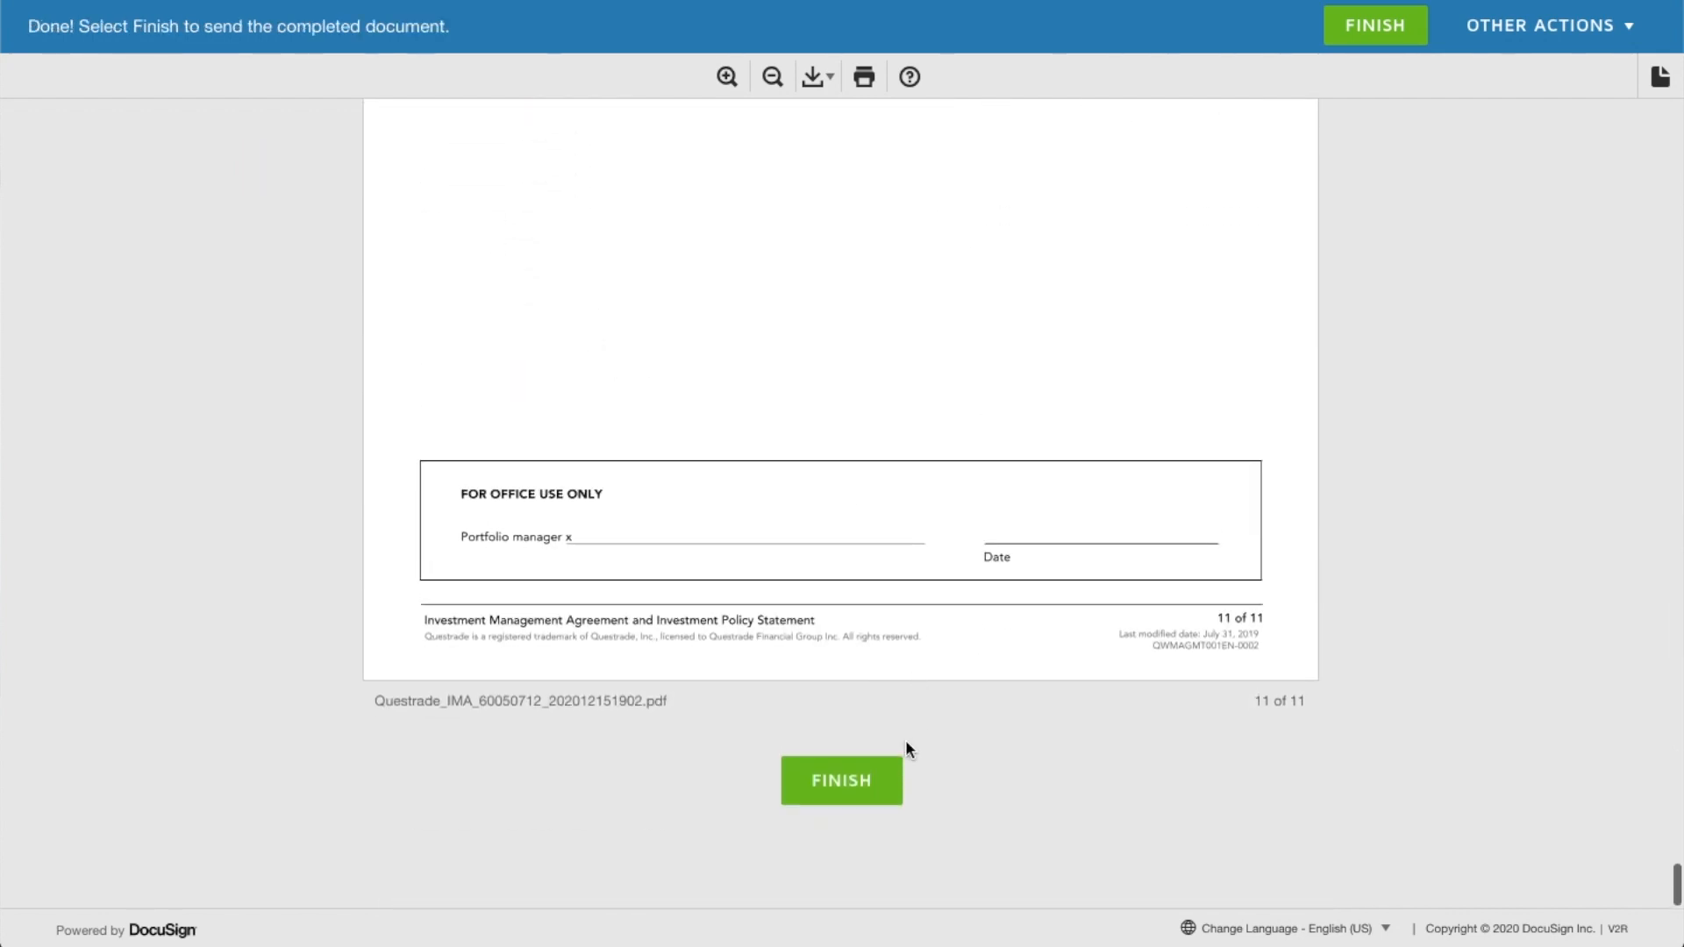
left_click(864, 772)
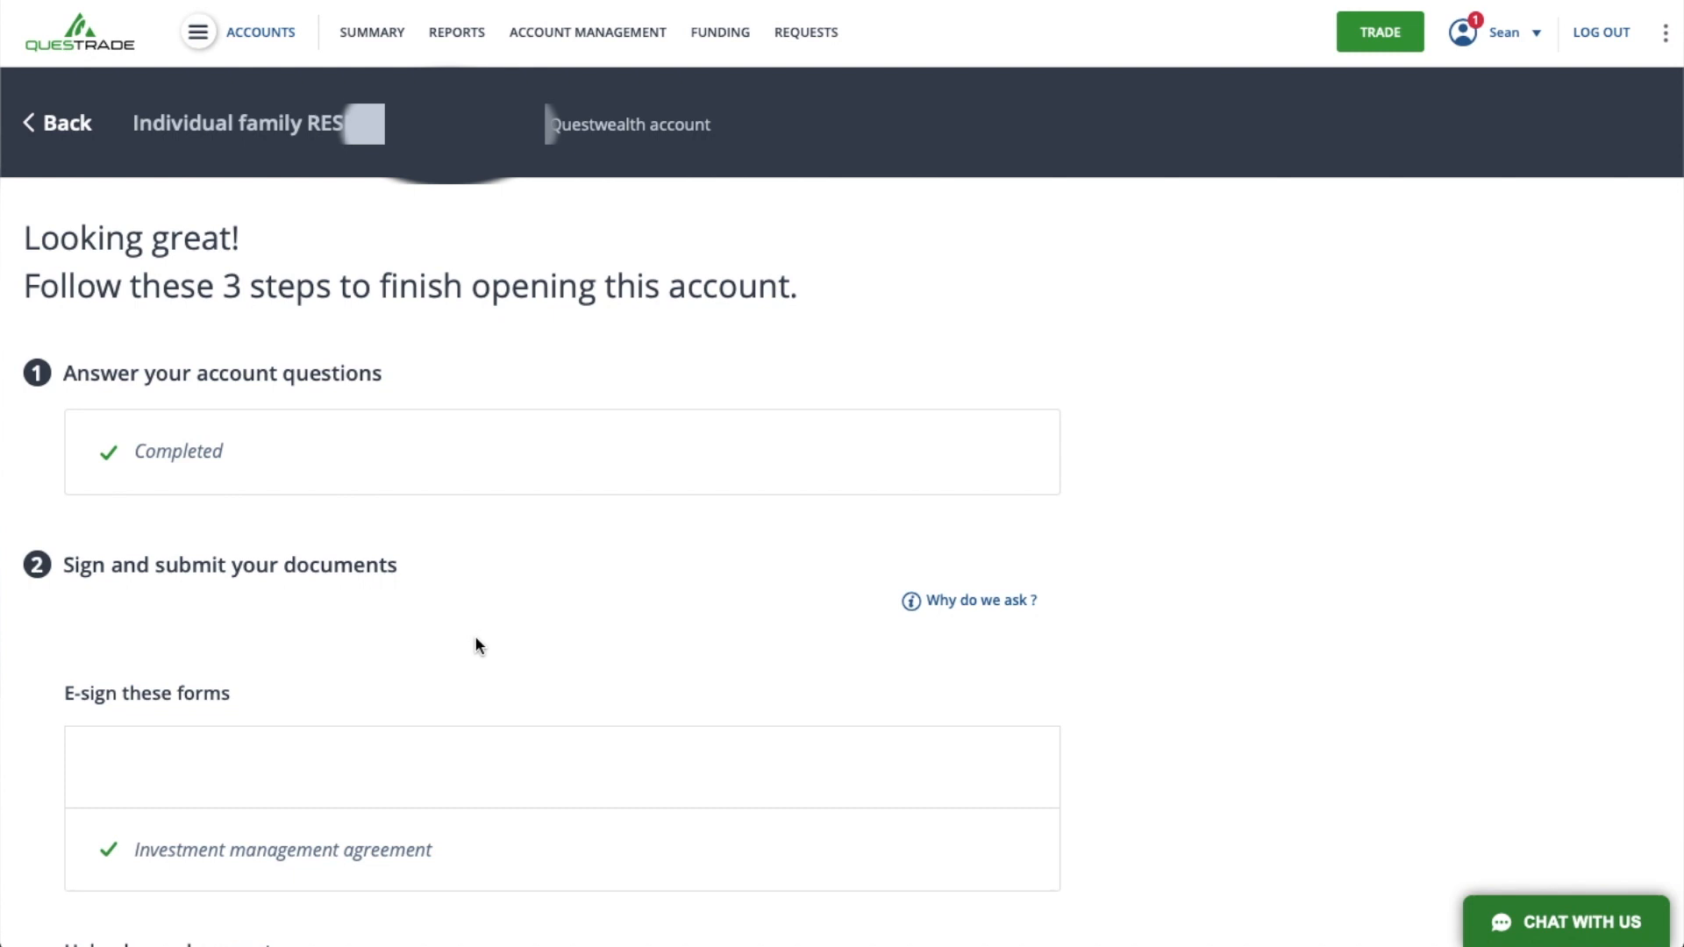
- Upload SM Drivers.pdf to Questrade as the government-issued photo ID, with the document name Drivers License
scroll(476, 644, "down", 3)
scroll(476, 644, "down", 2)
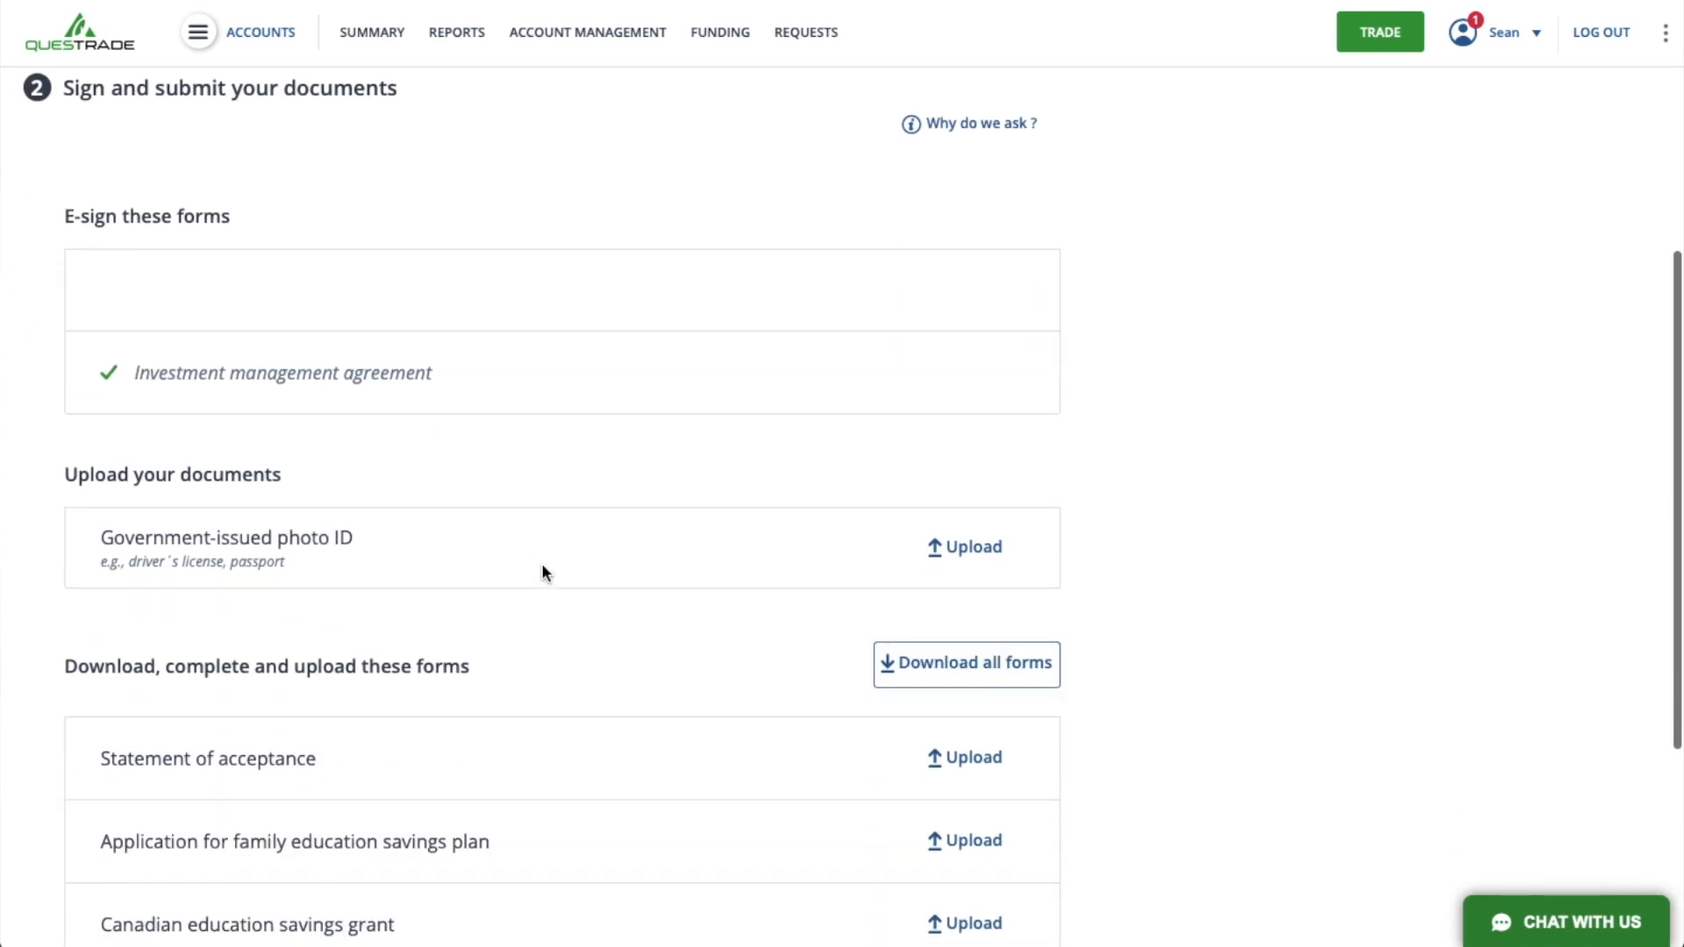
scroll(540, 570, "down", 3)
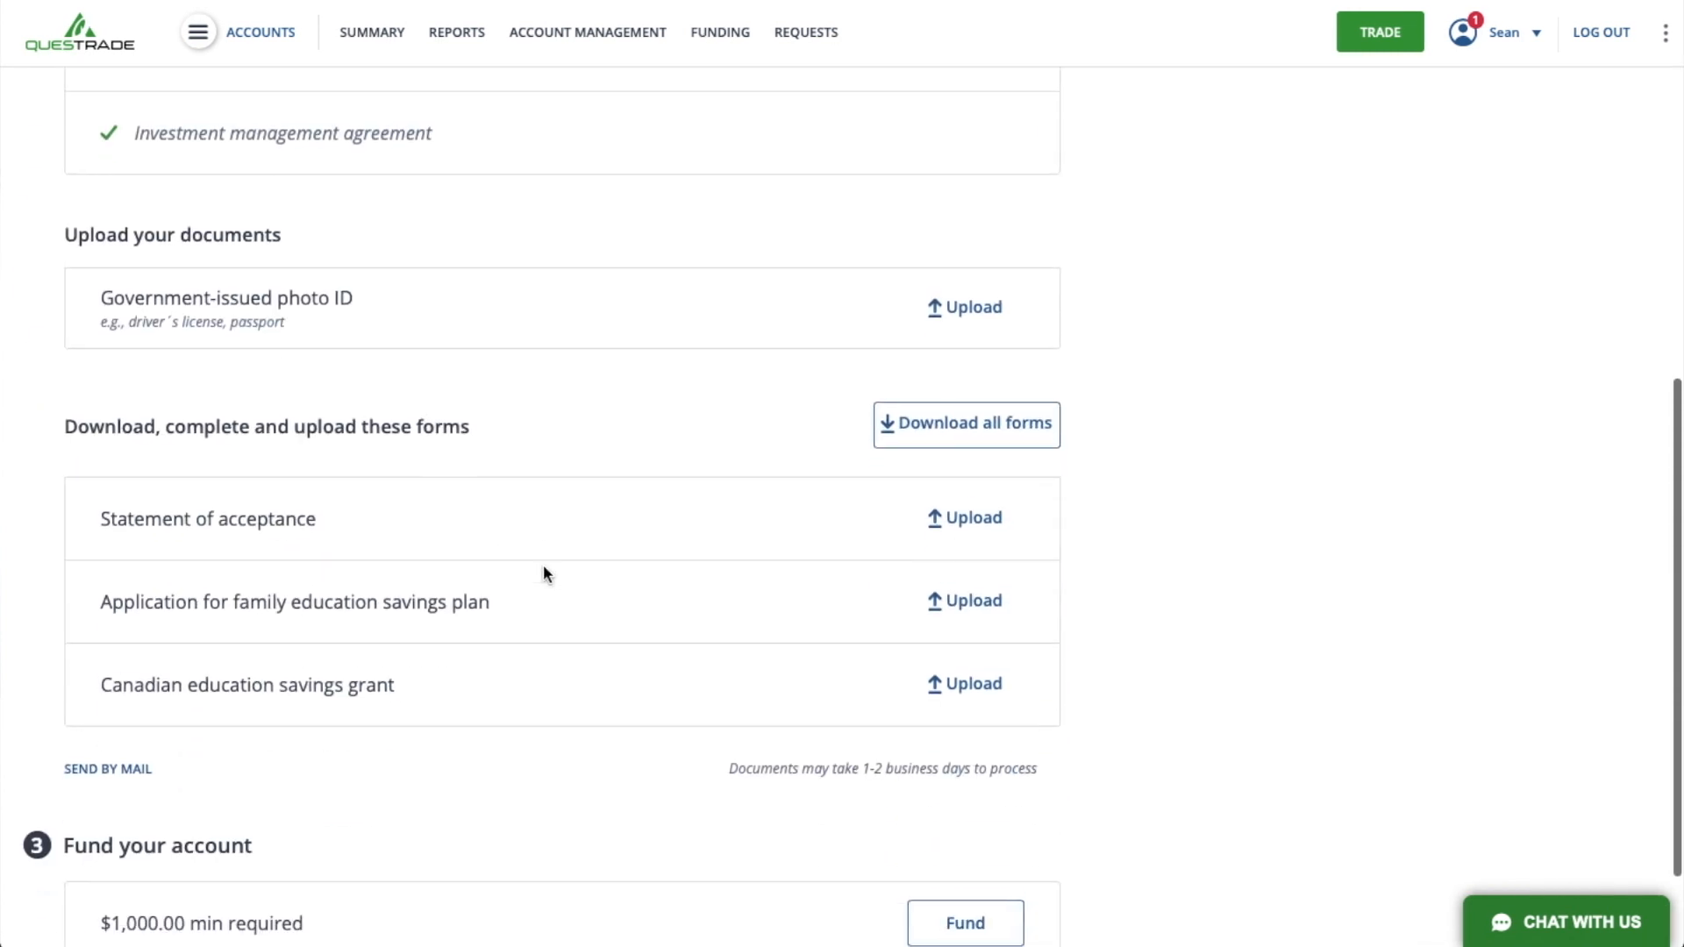
left_click(970, 302)
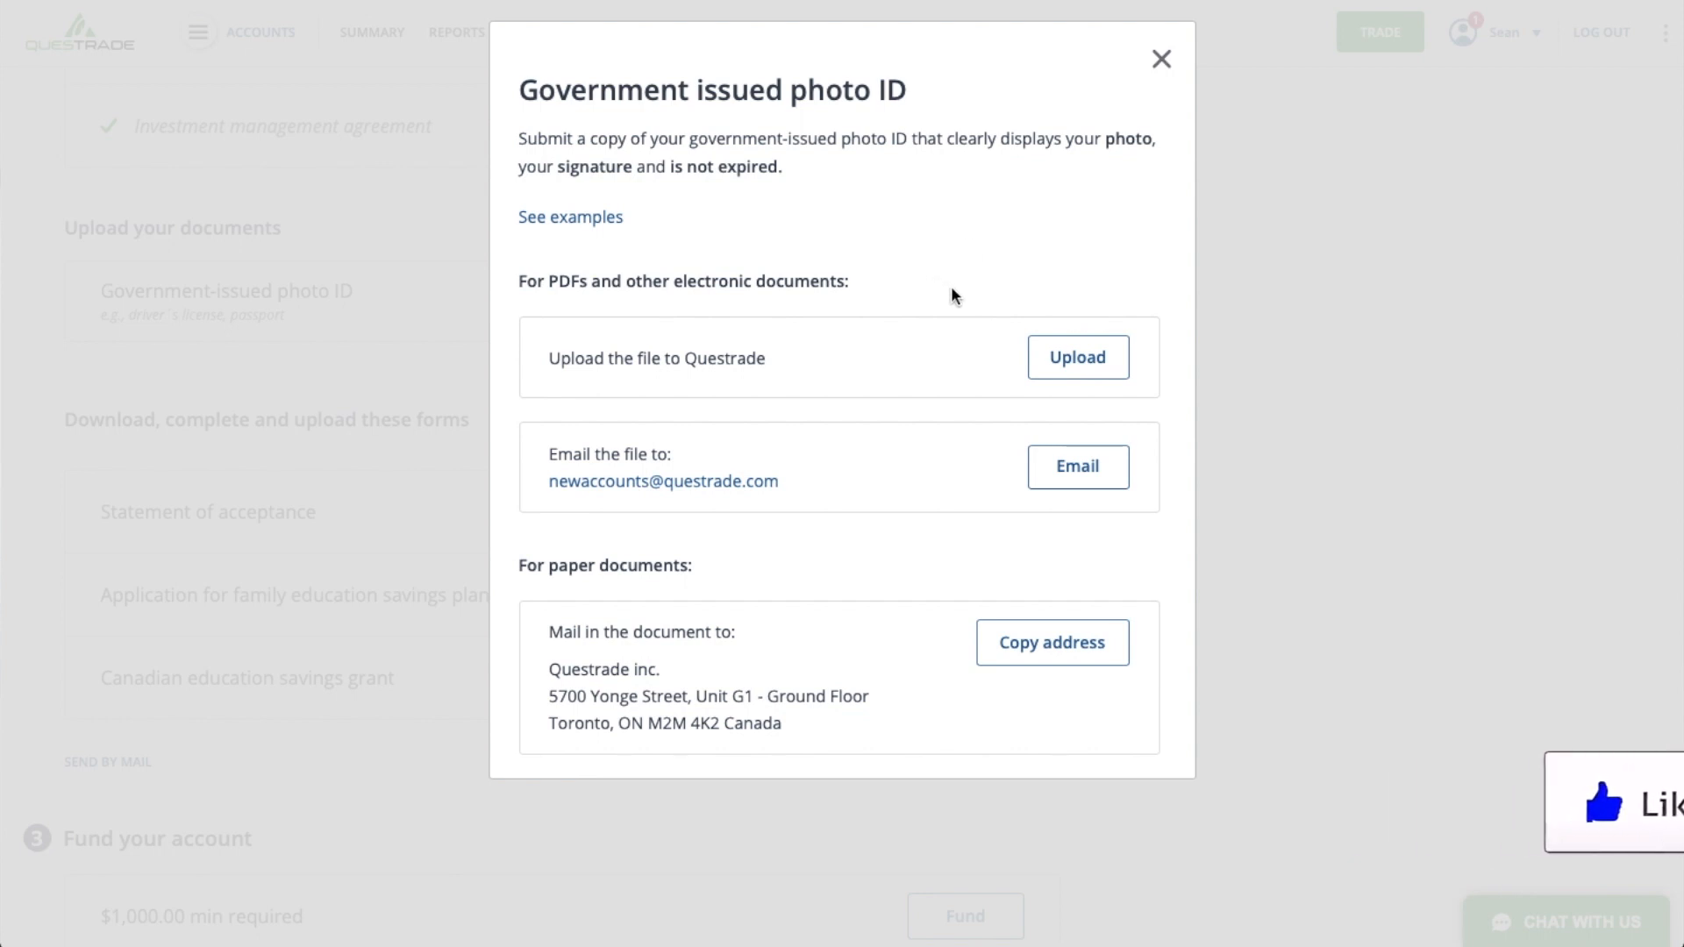
left_click(1076, 358)
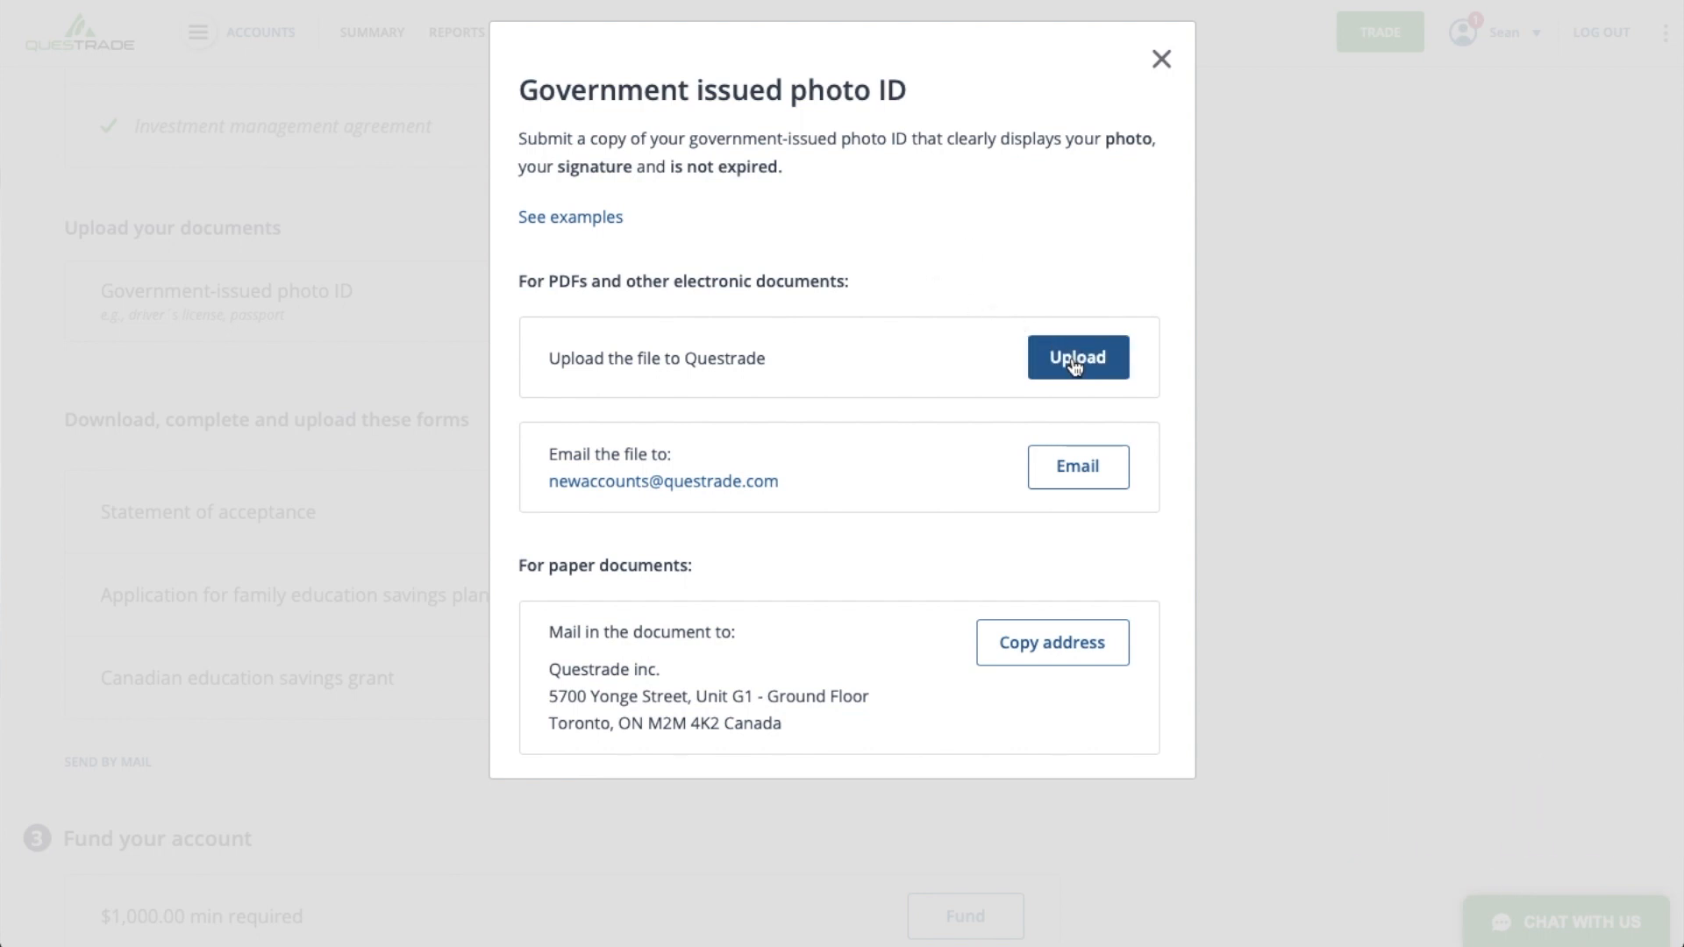
left_click(150, 499)
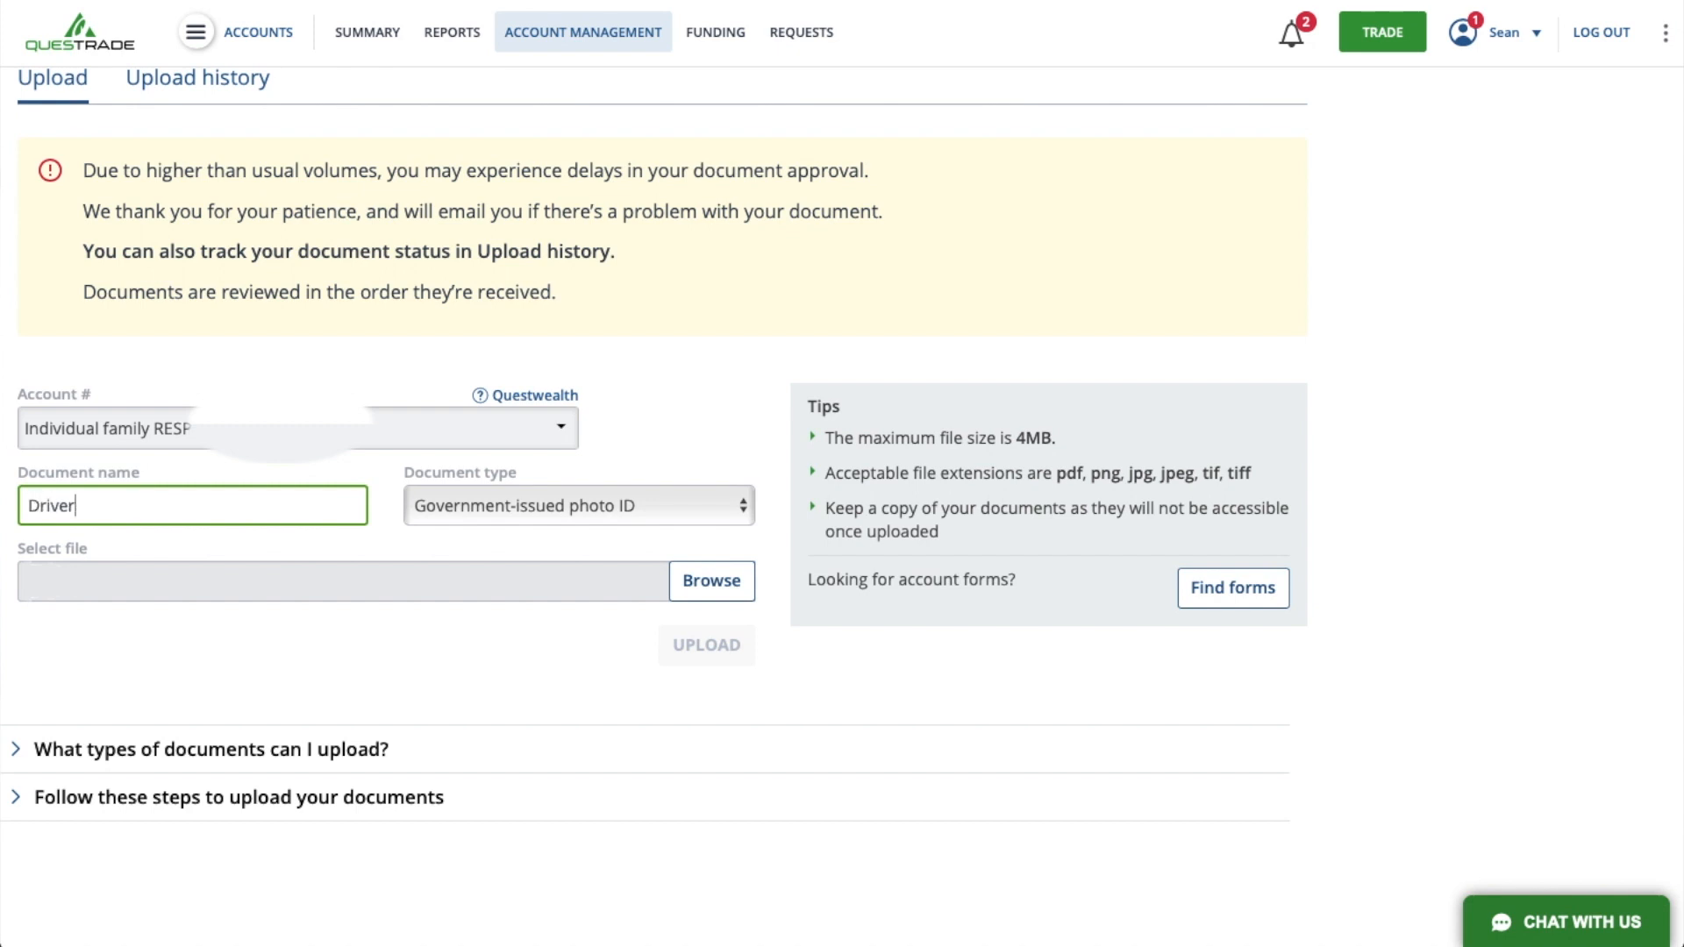
left_click(700, 597)
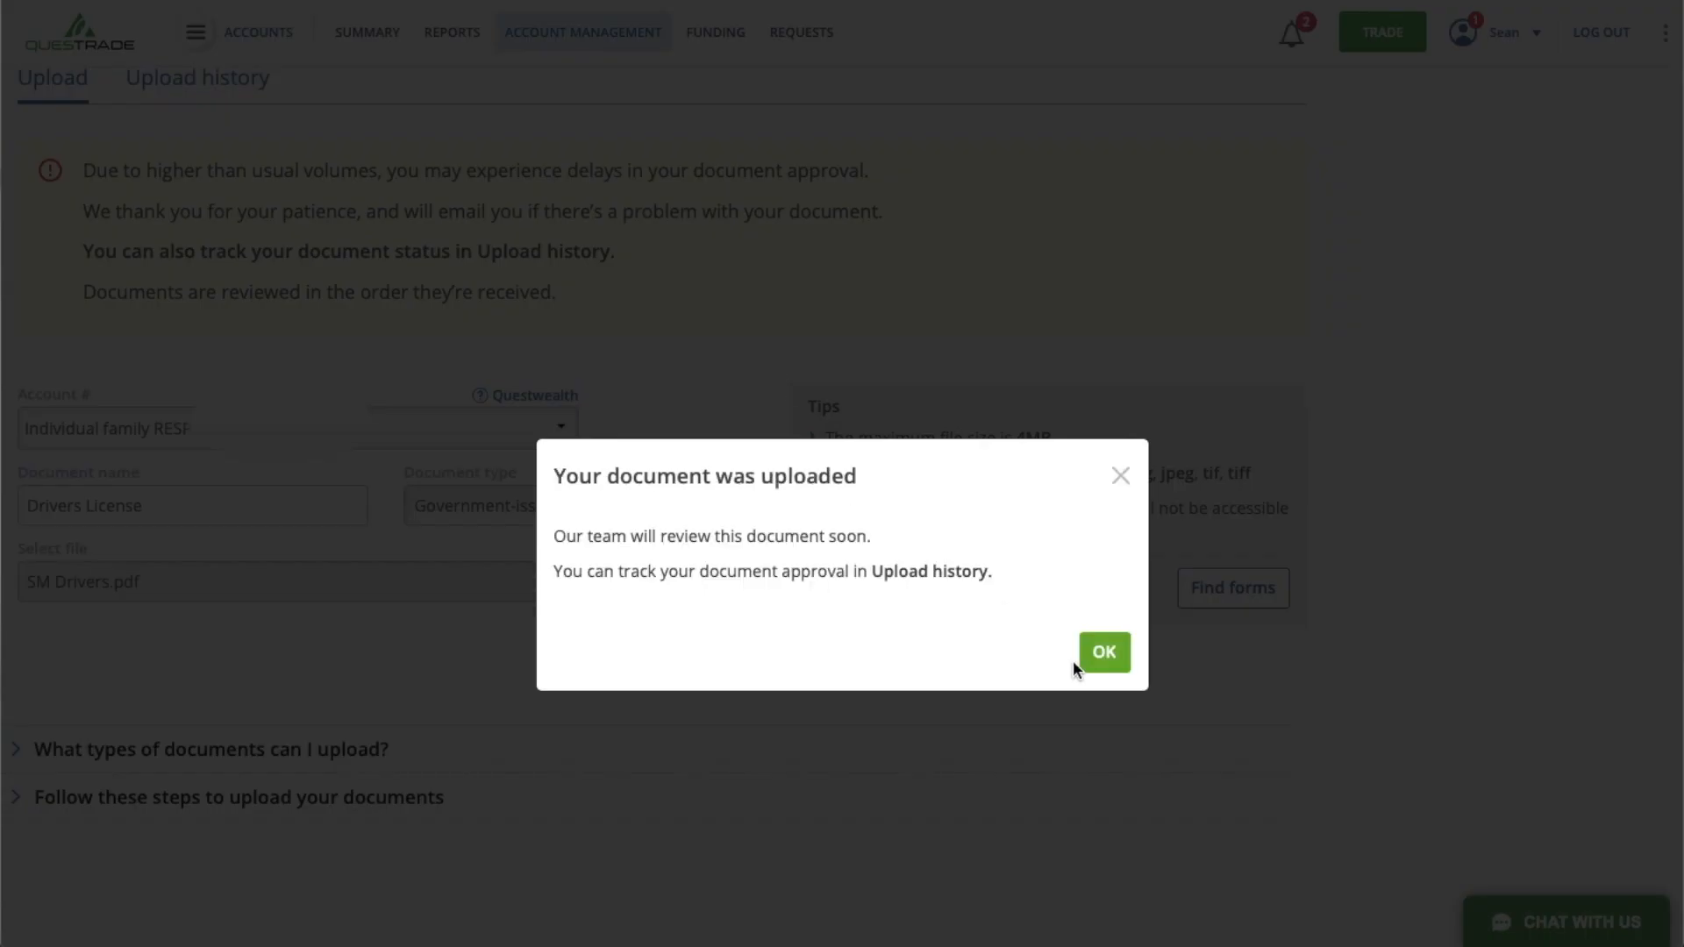
left_click(1103, 653)
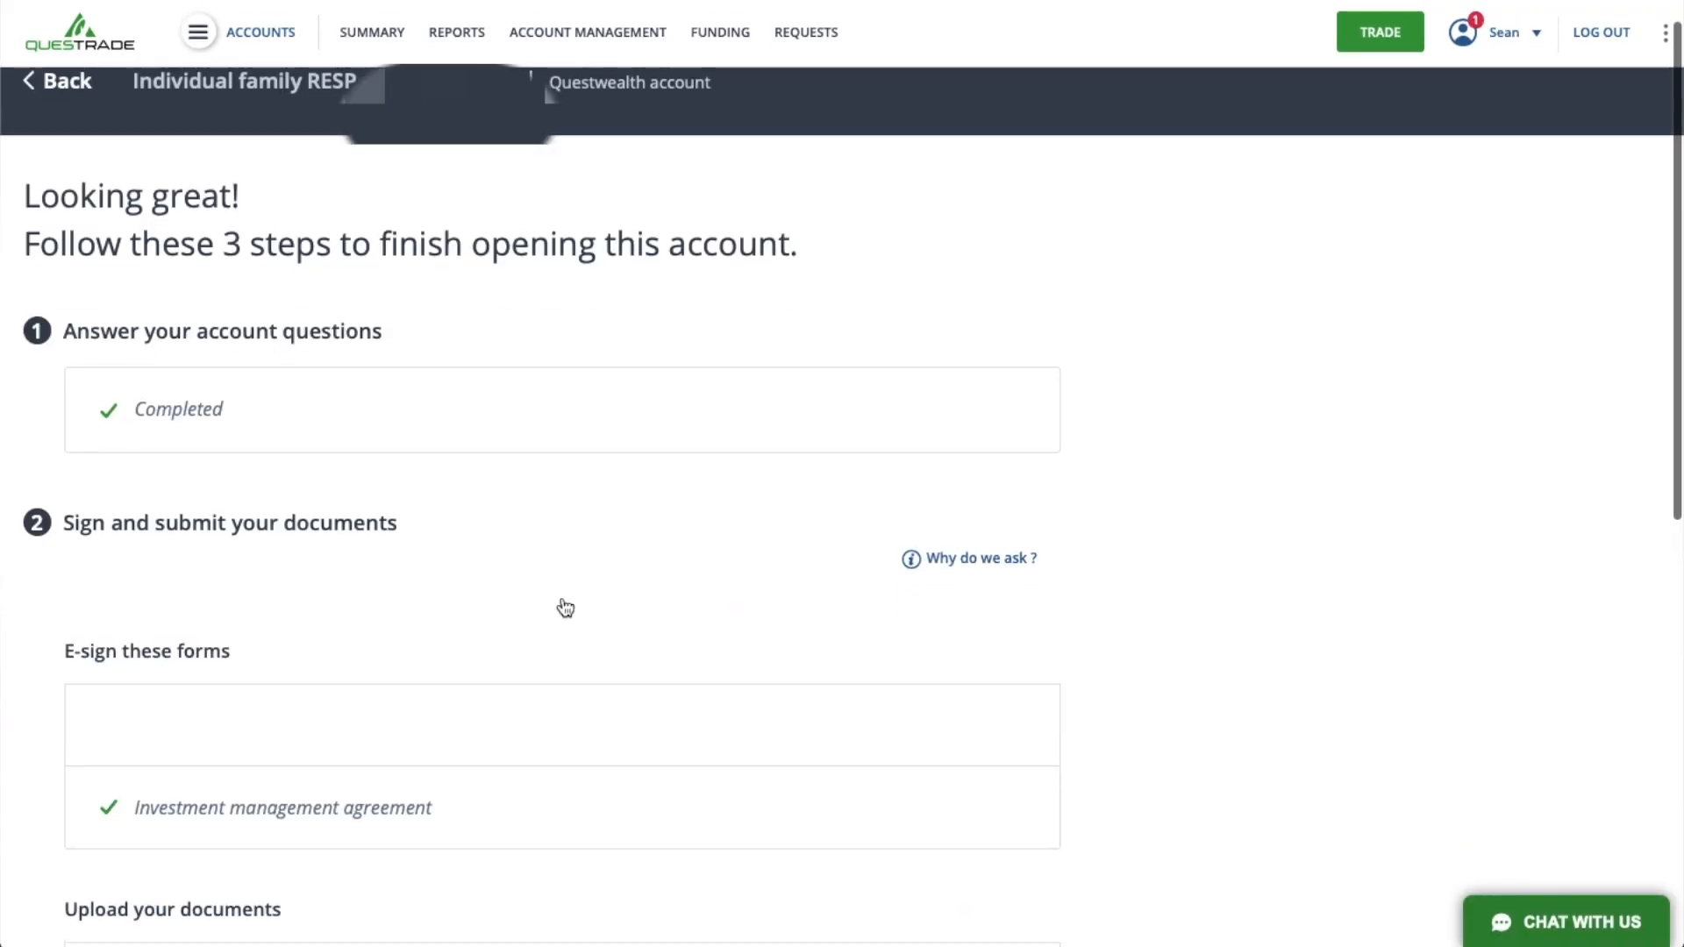
- Download all required forms and review the Statement of Acceptance pages, including its initial and signature fields
scroll(564, 608, "down", 7)
scroll(565, 608, "down", 2)
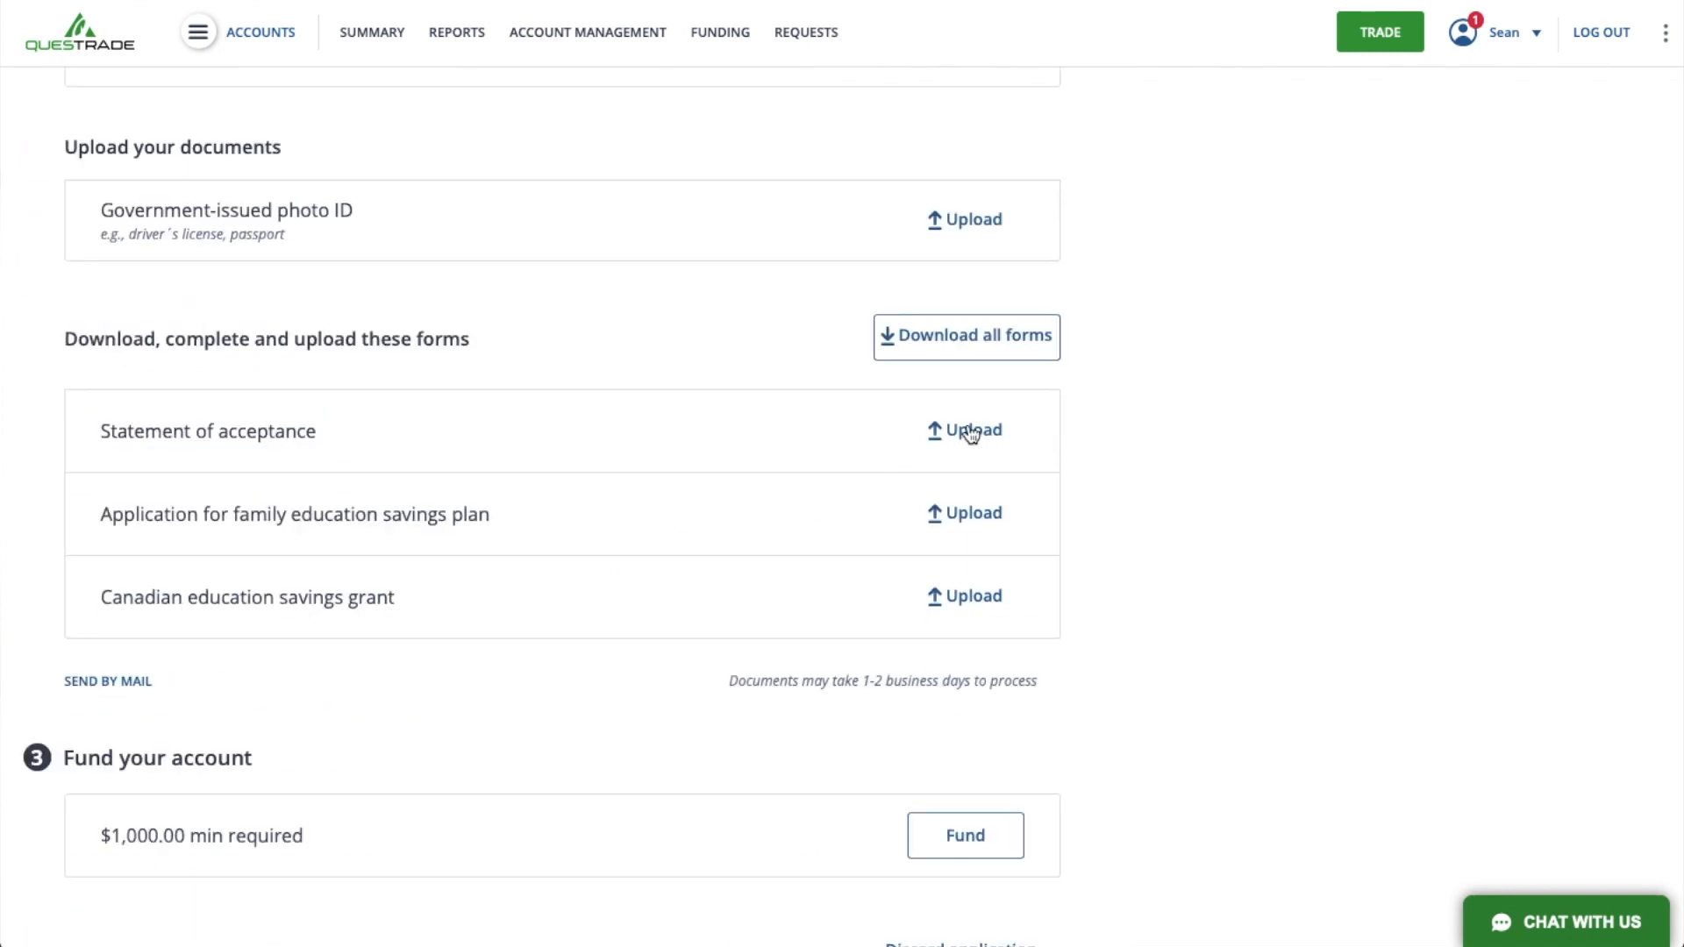
left_click(988, 337)
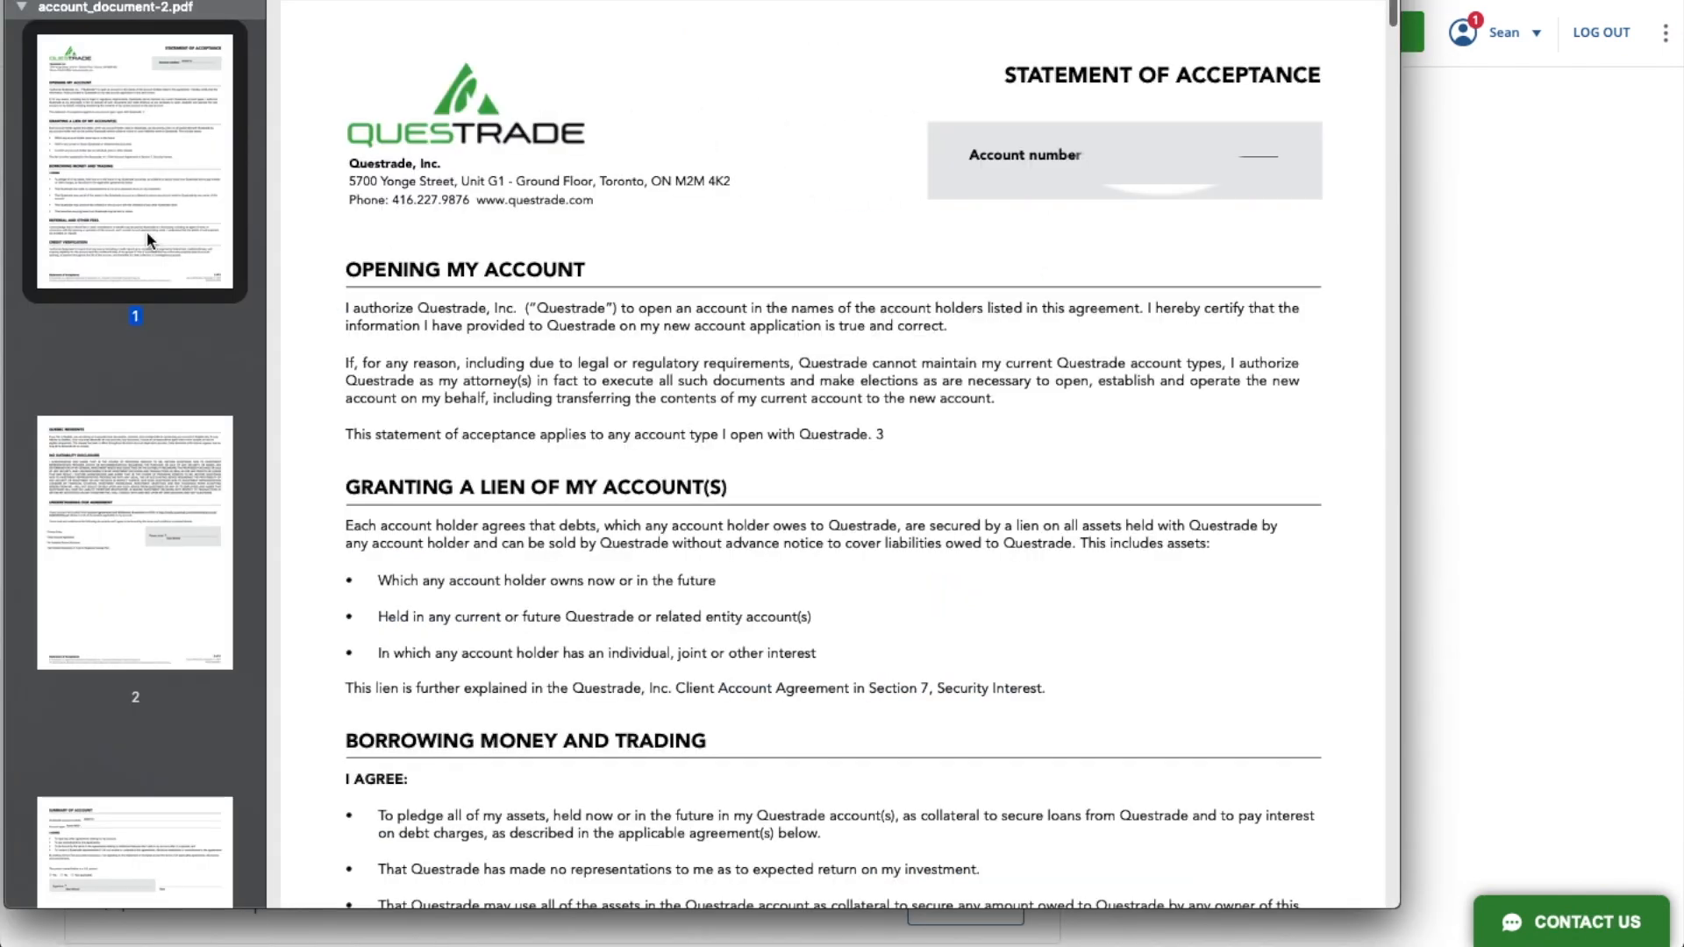
scroll(146, 231, "down", 4)
left_click(141, 218)
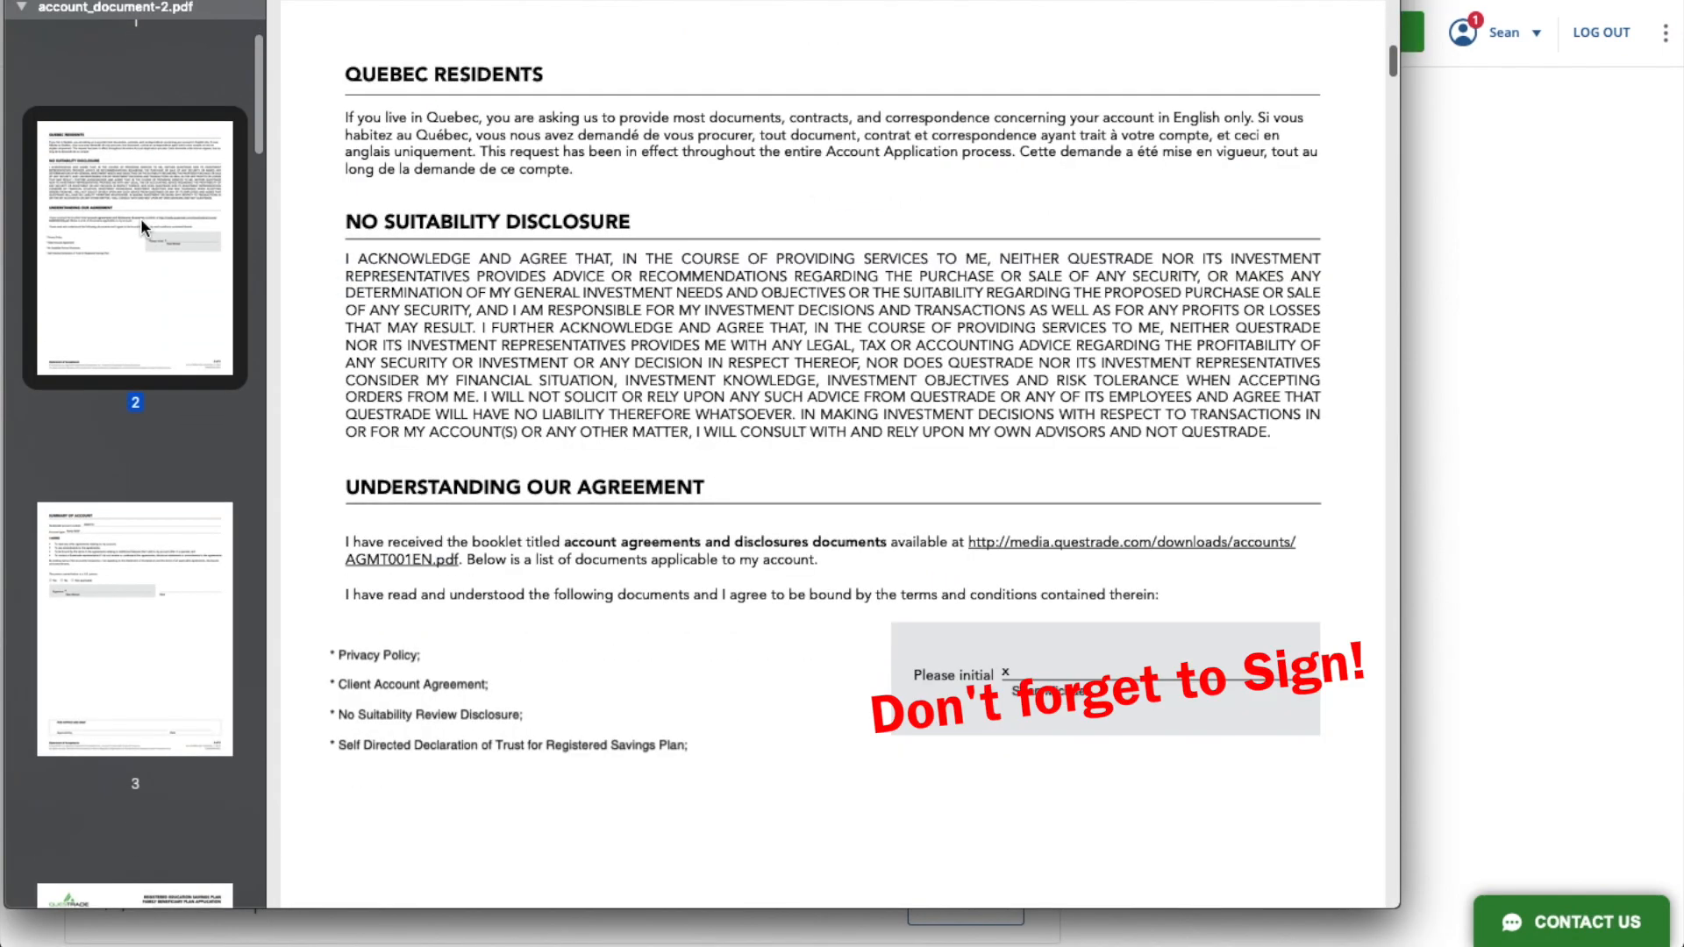
scroll(141, 218, "down", 3)
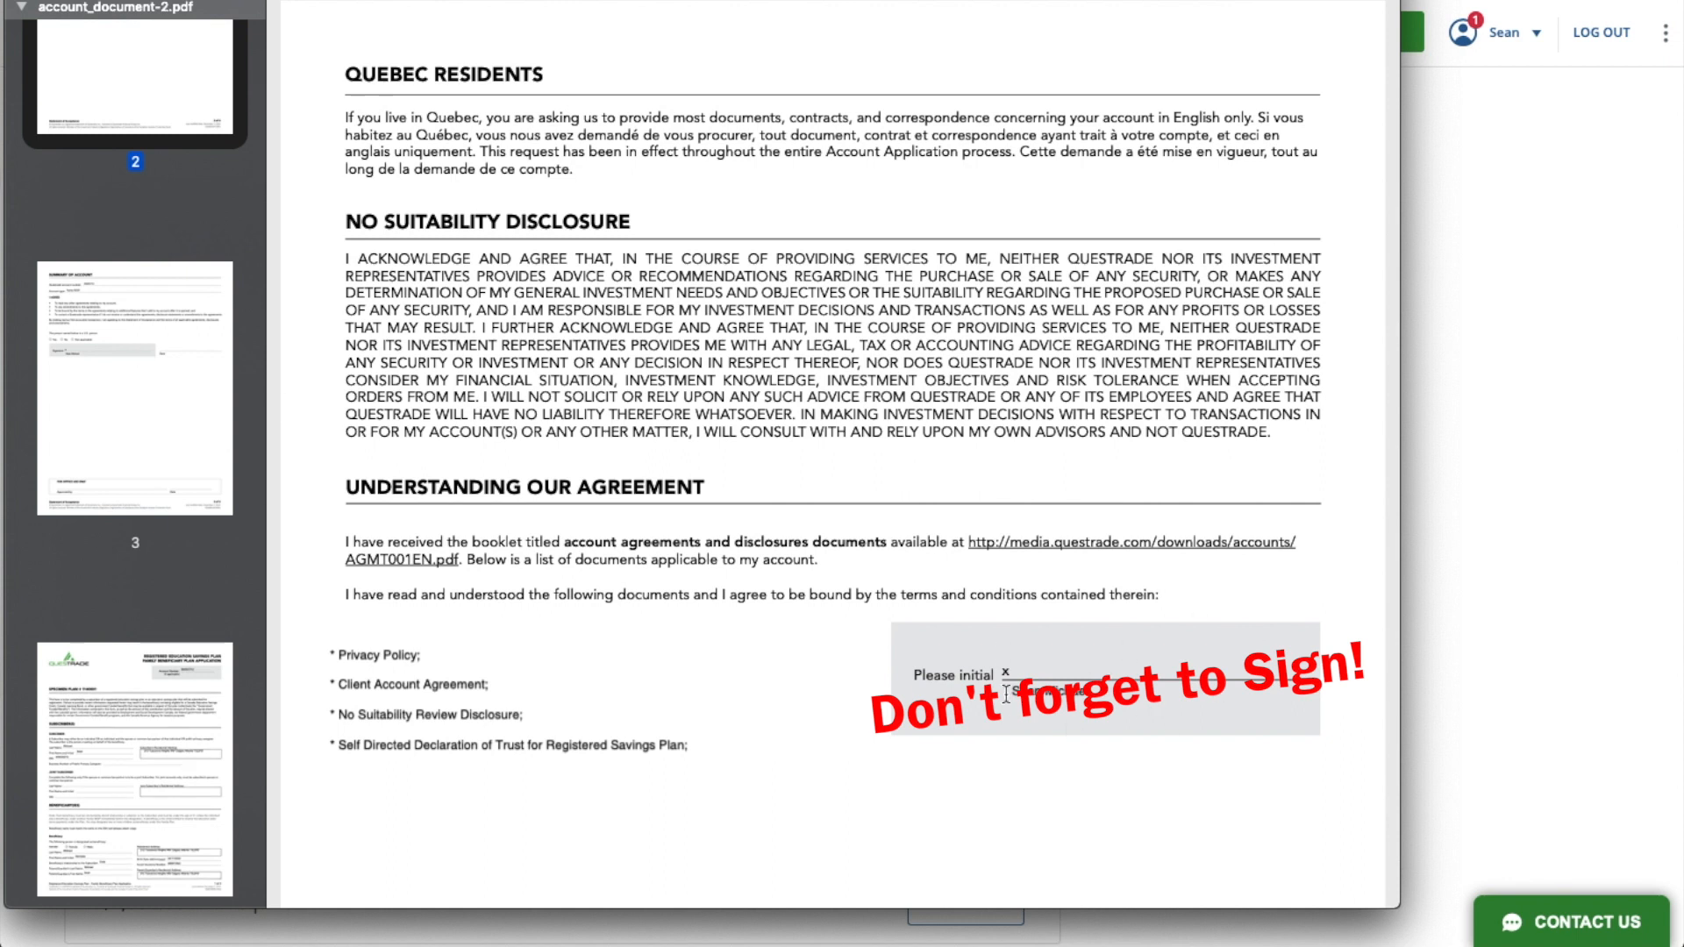
left_click(150, 383)
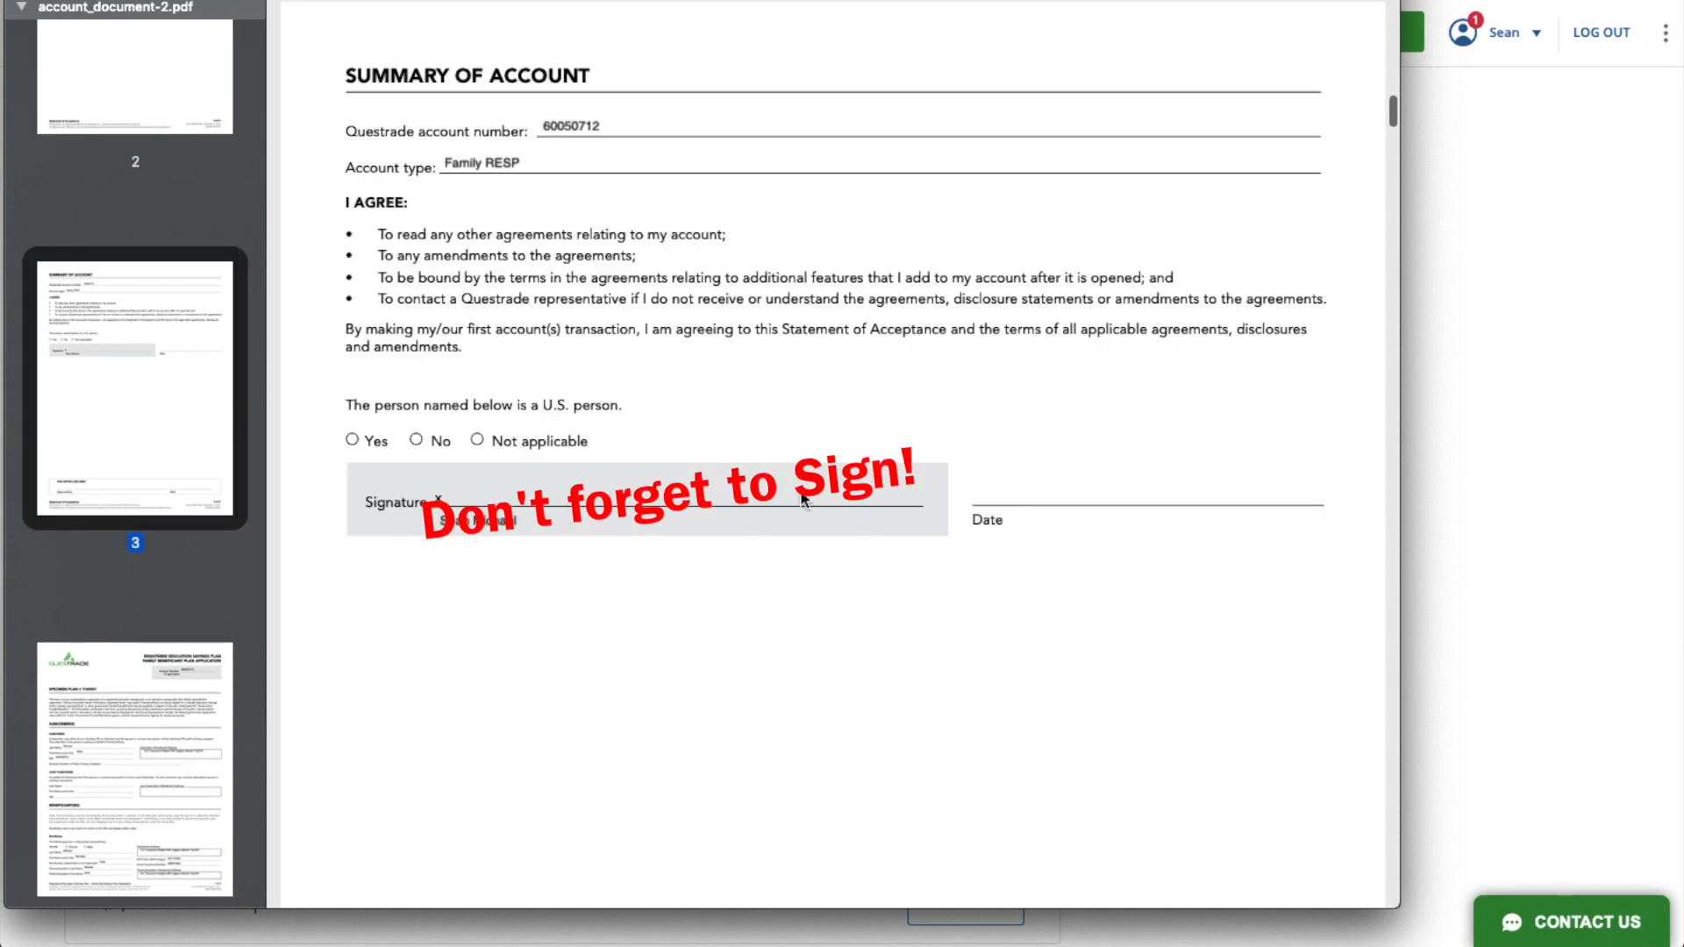
scroll(123, 725, "down", 10)
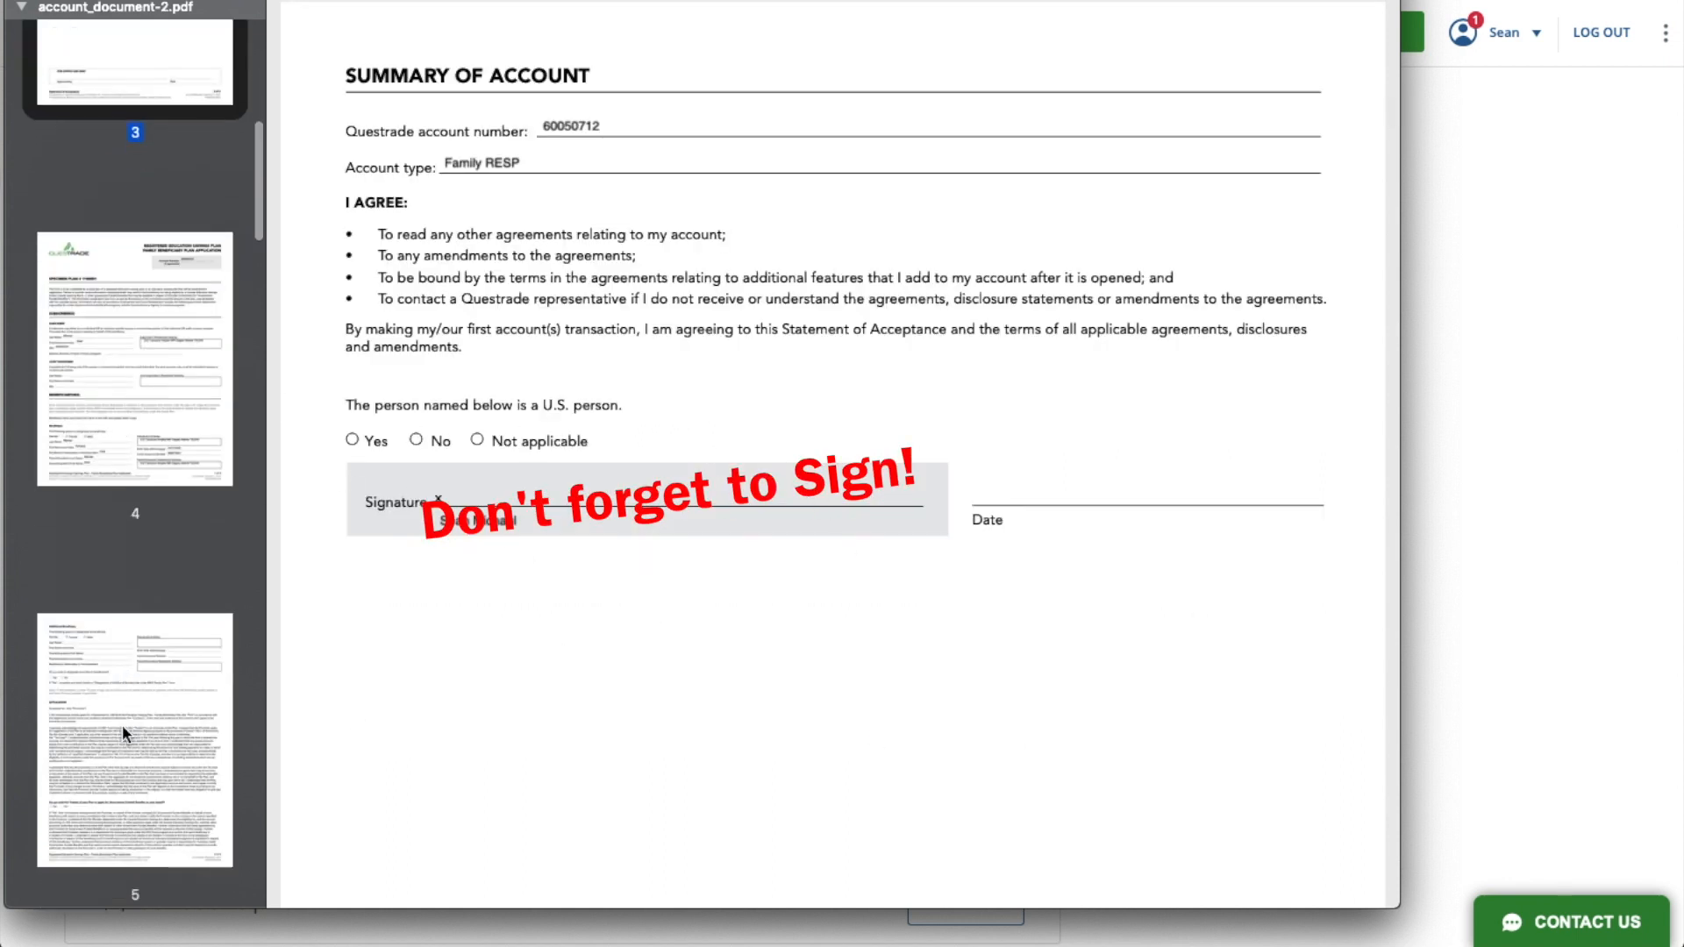
scroll(123, 724, "up", 1)
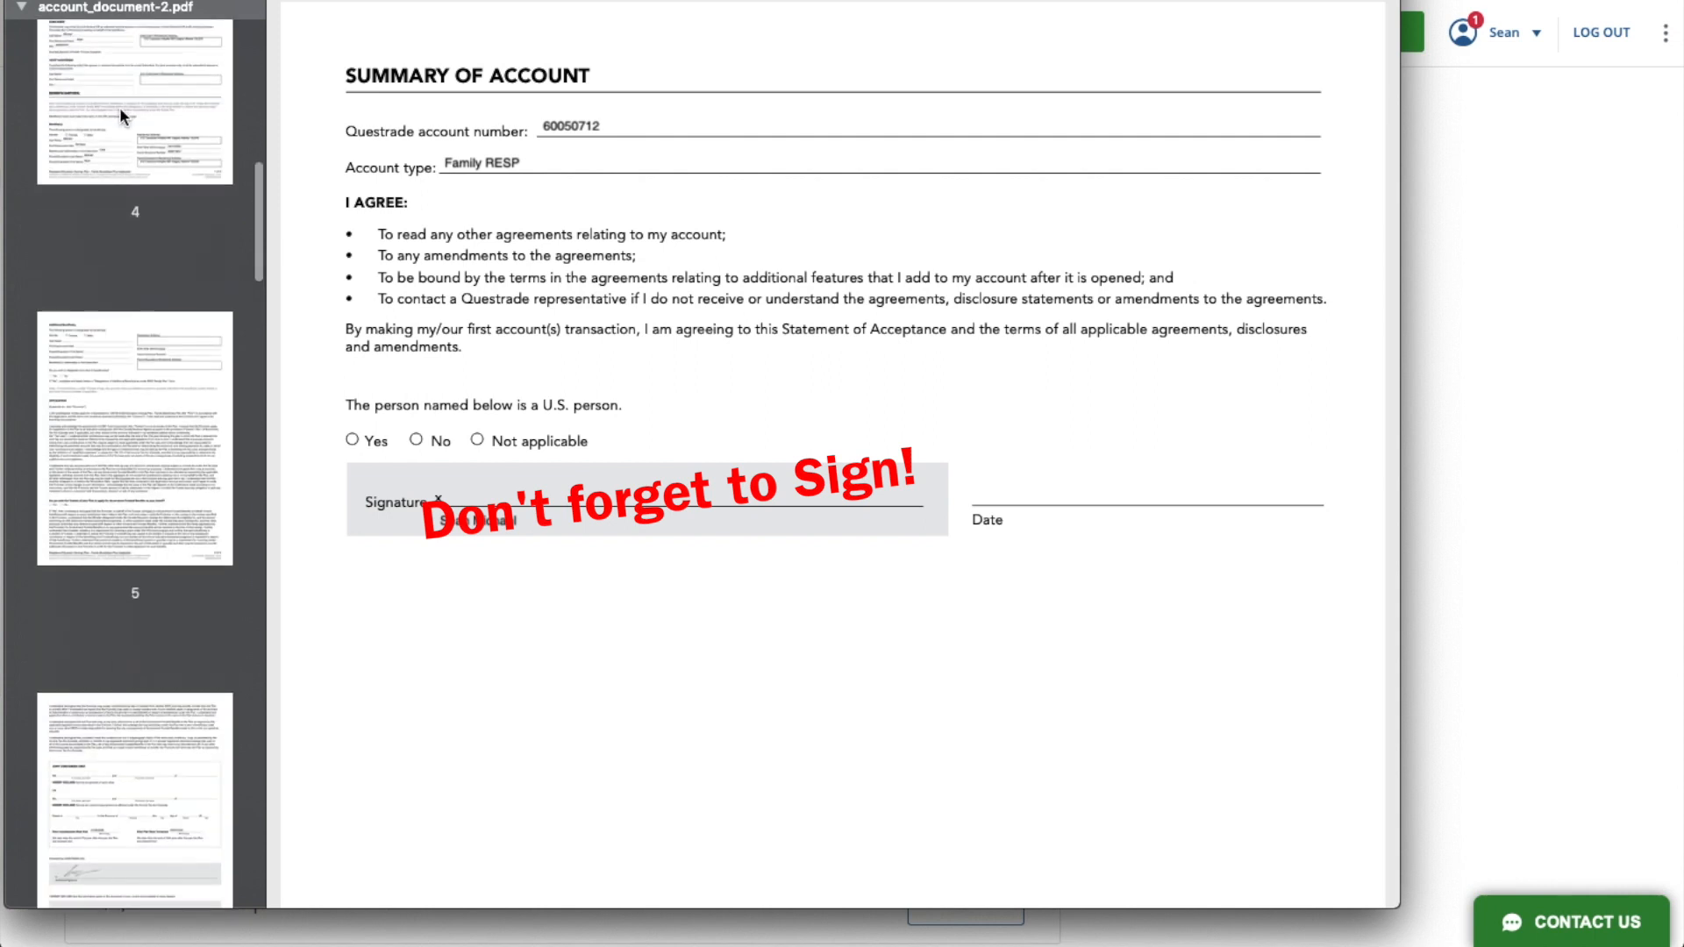
- Review the family beneficiary plan application form from its first page through to the subscriber's signature section
left_click(119, 107)
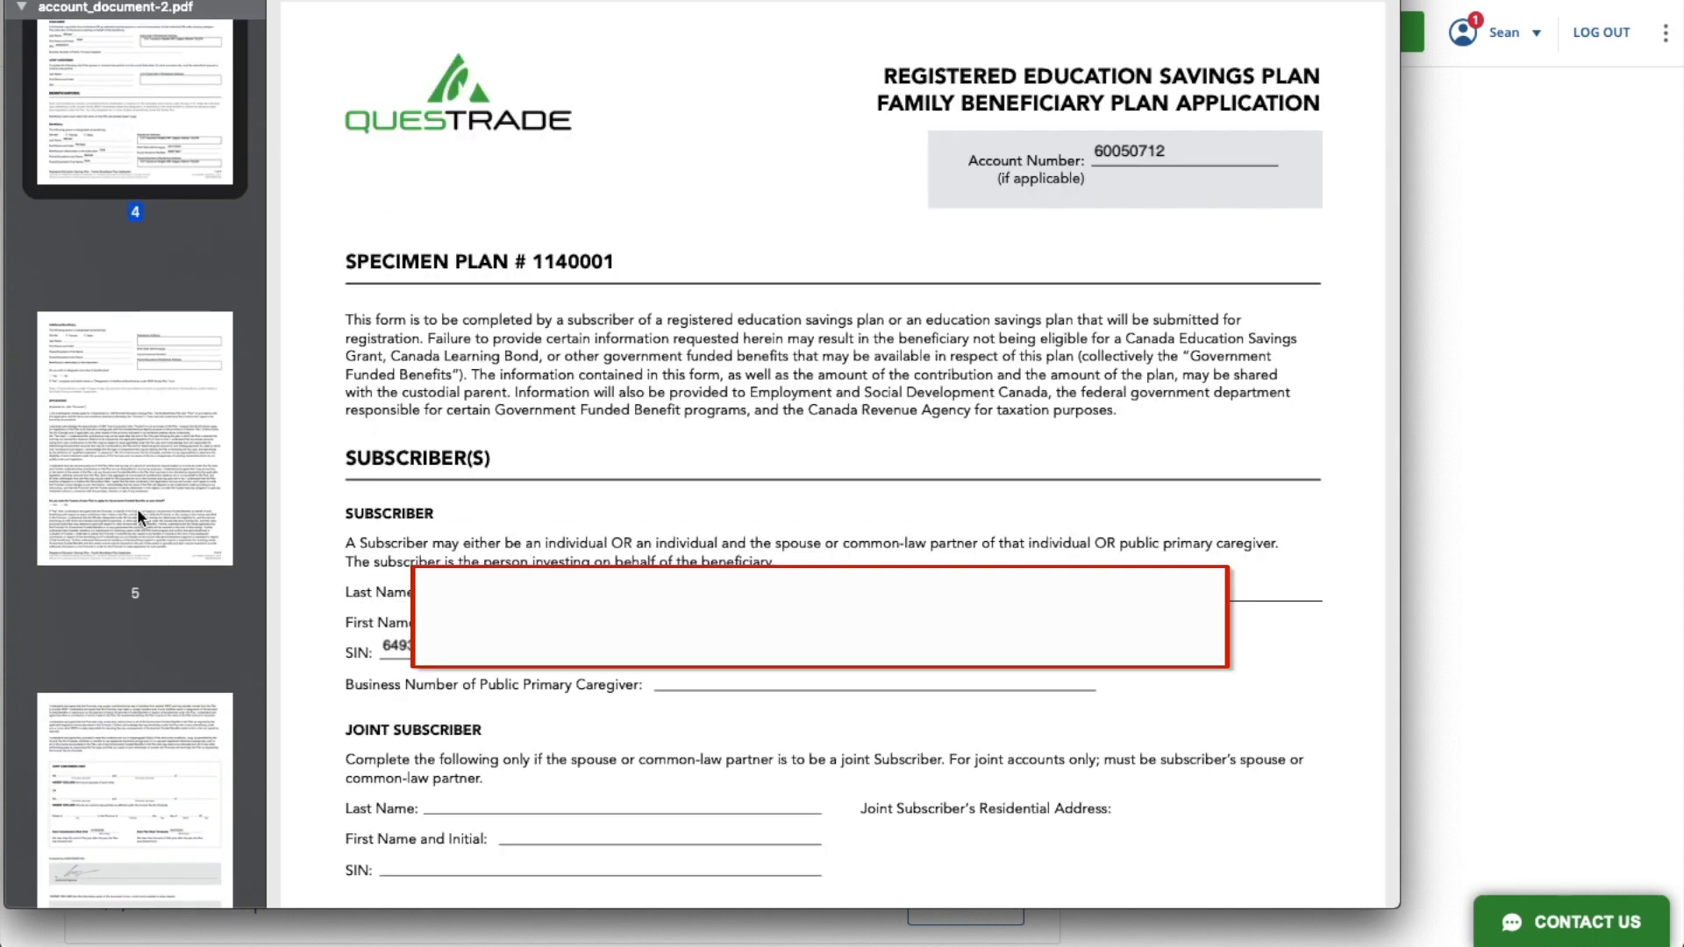
scroll(556, 687, "down", 4)
scroll(556, 687, "down", 3)
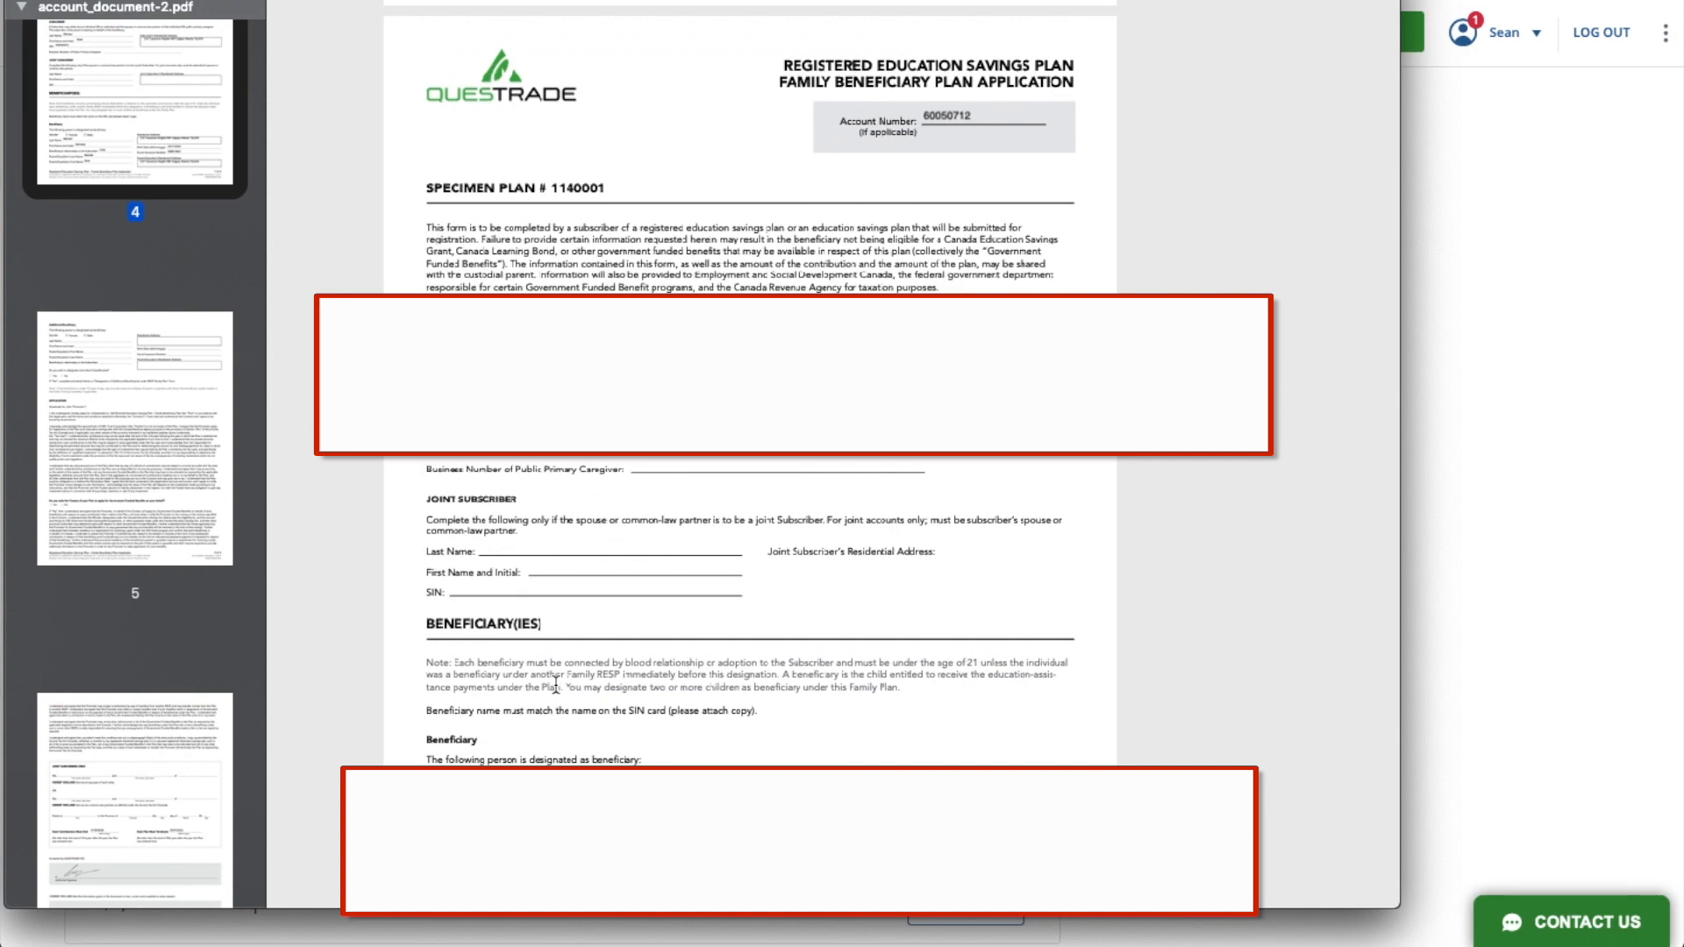
scroll(556, 687, "down", 5)
scroll(556, 687, "down", 10)
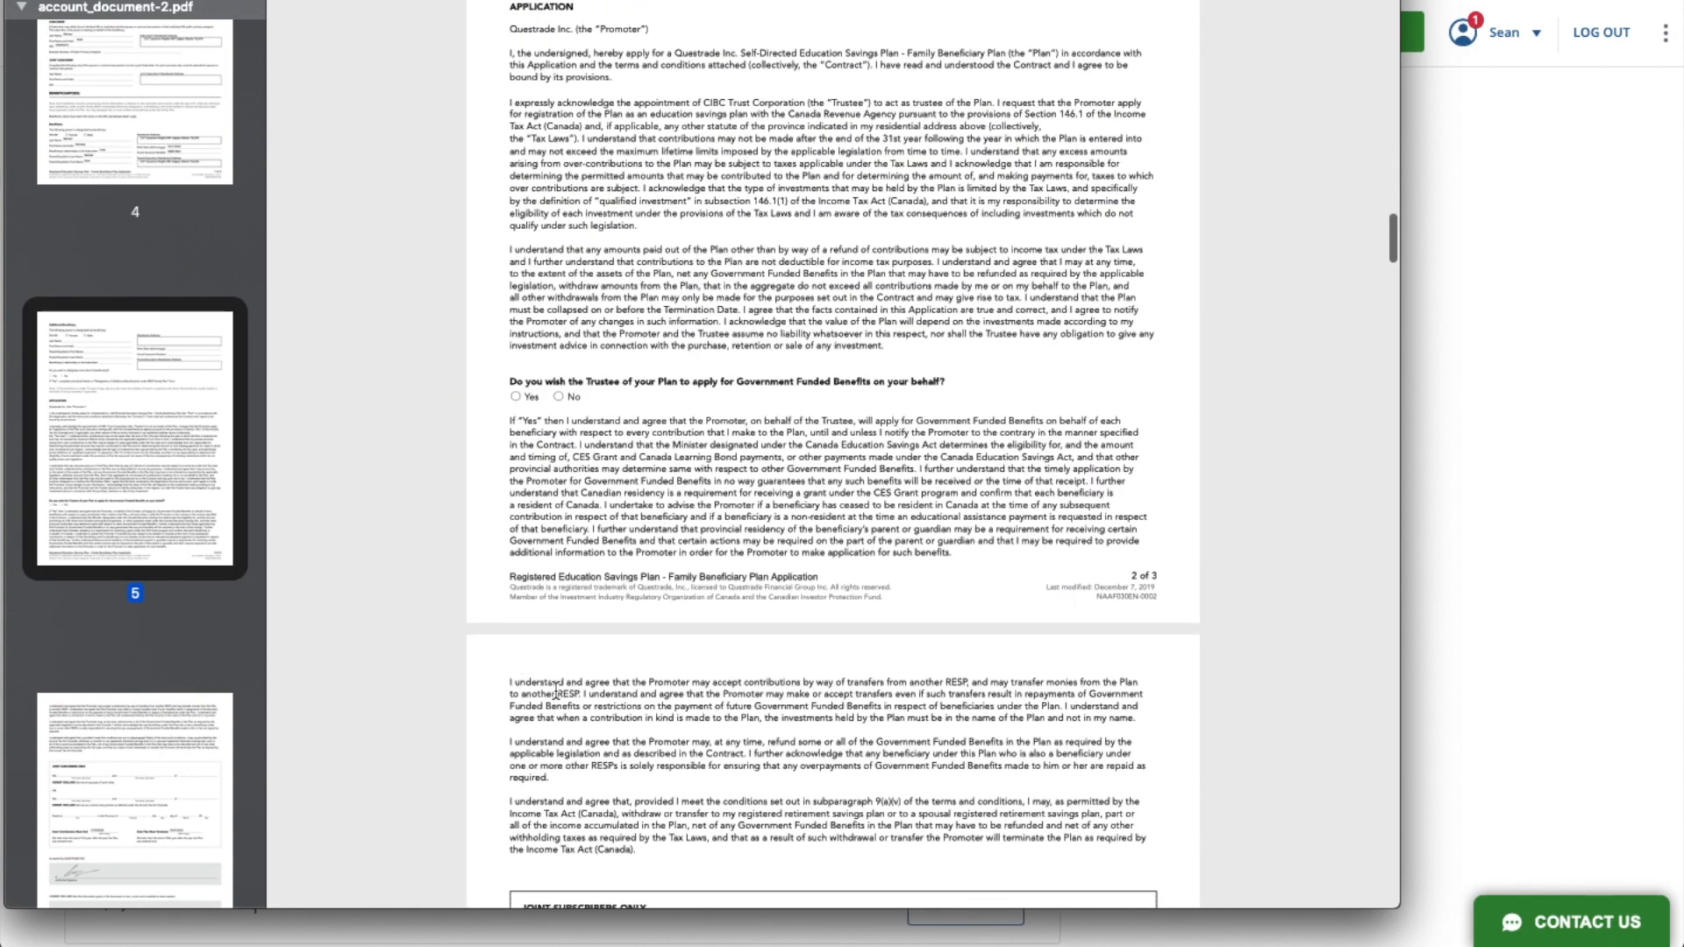
scroll(556, 686, "down", 10)
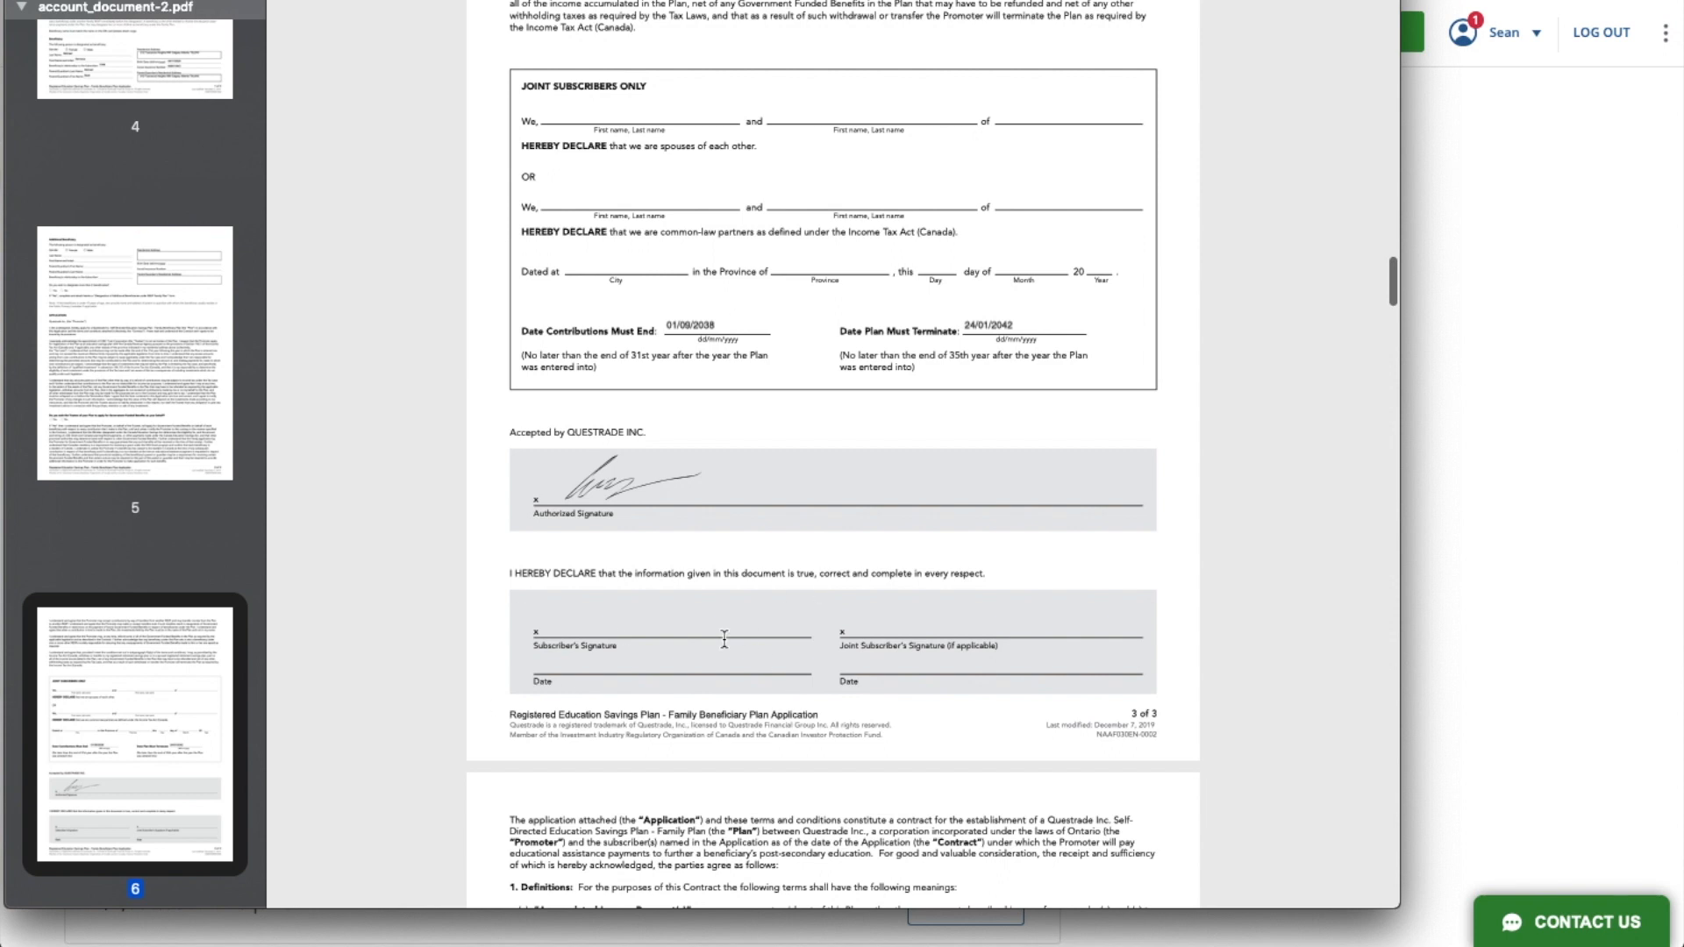
- Review the Canada Education Savings Grant application through to the subscriber's signature line, and close the forms document
scroll(197, 644, "down", 10)
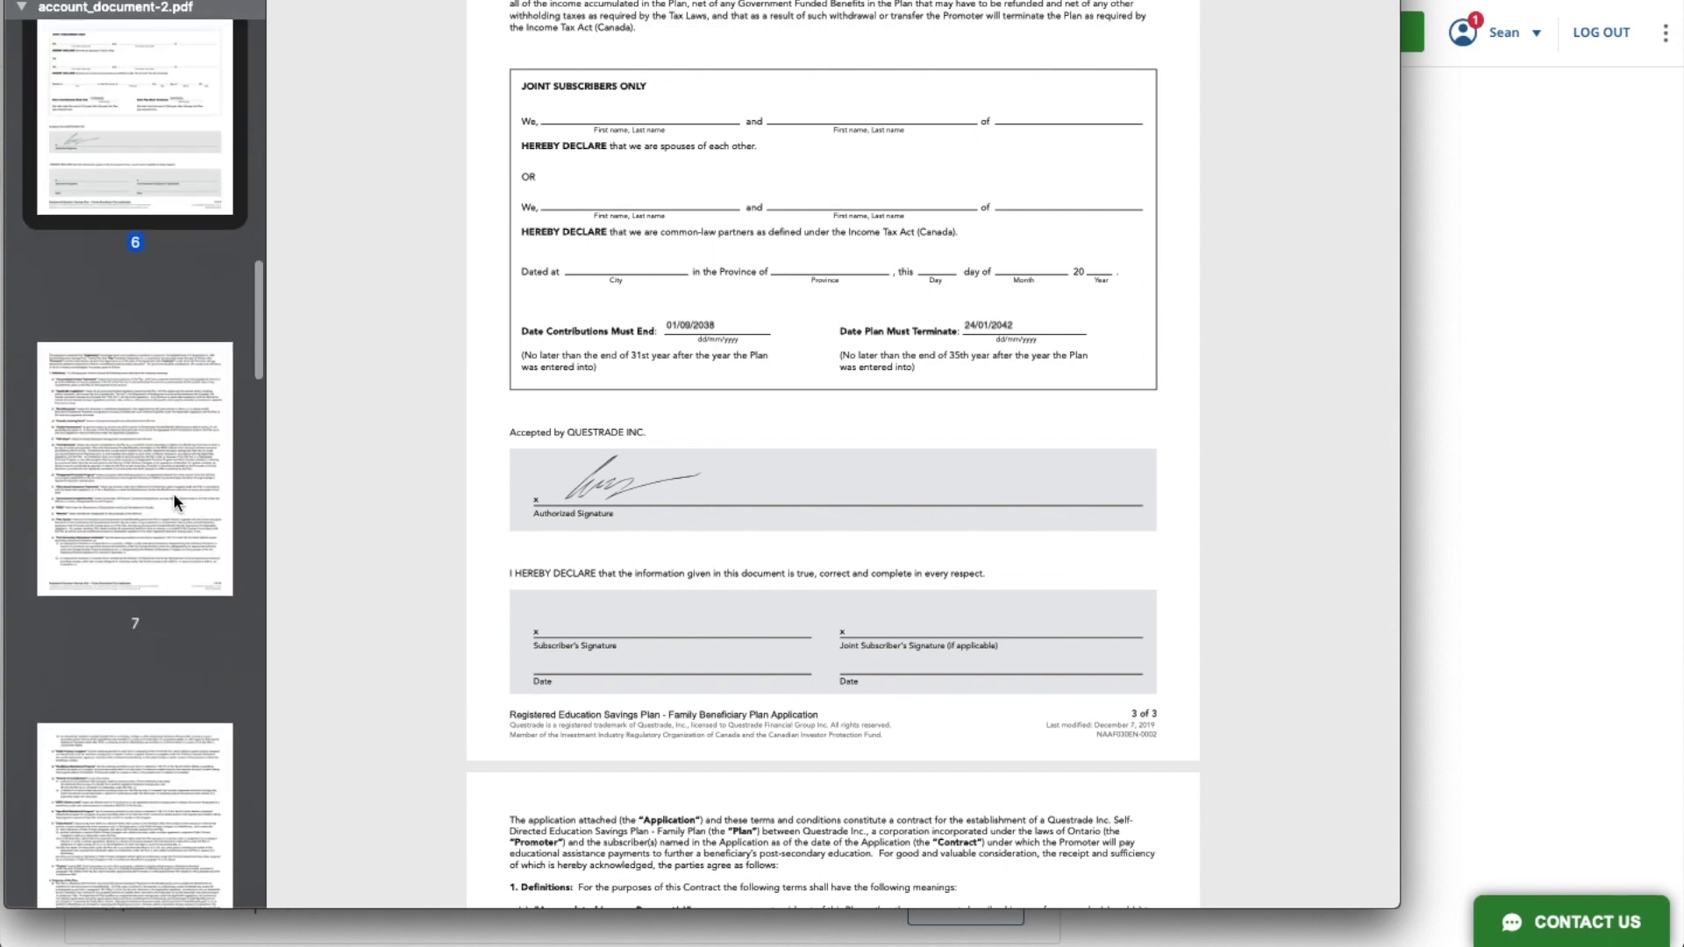
scroll(174, 495, "down", 15)
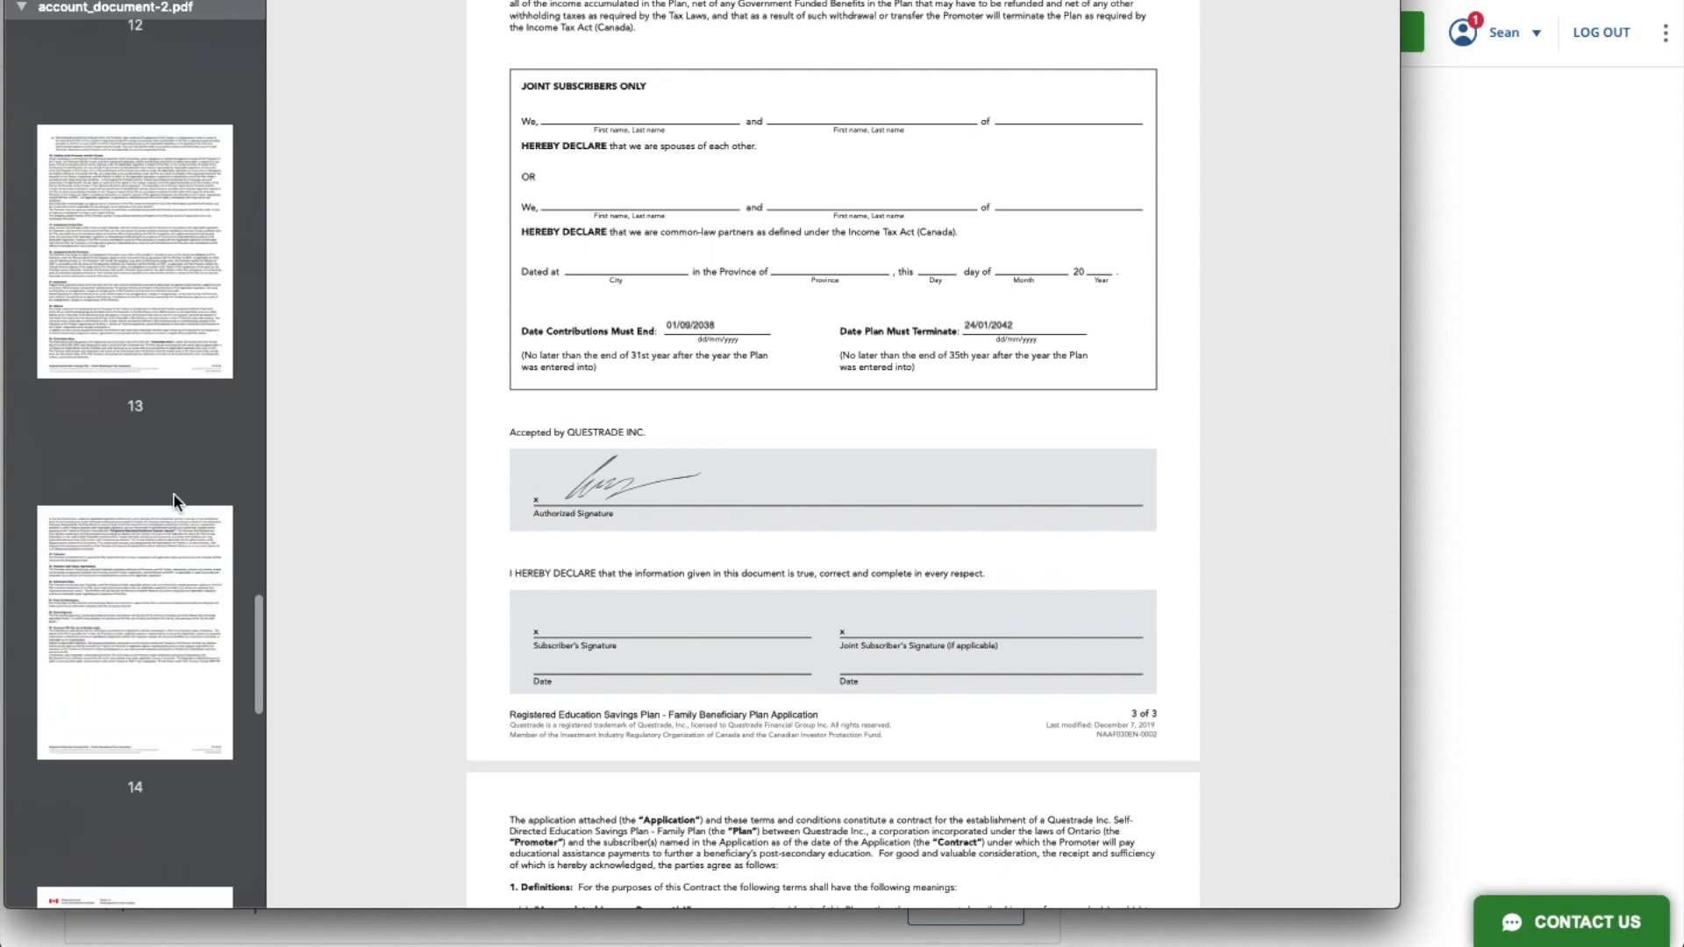
left_click(160, 303)
scroll(712, 630, "down", 5)
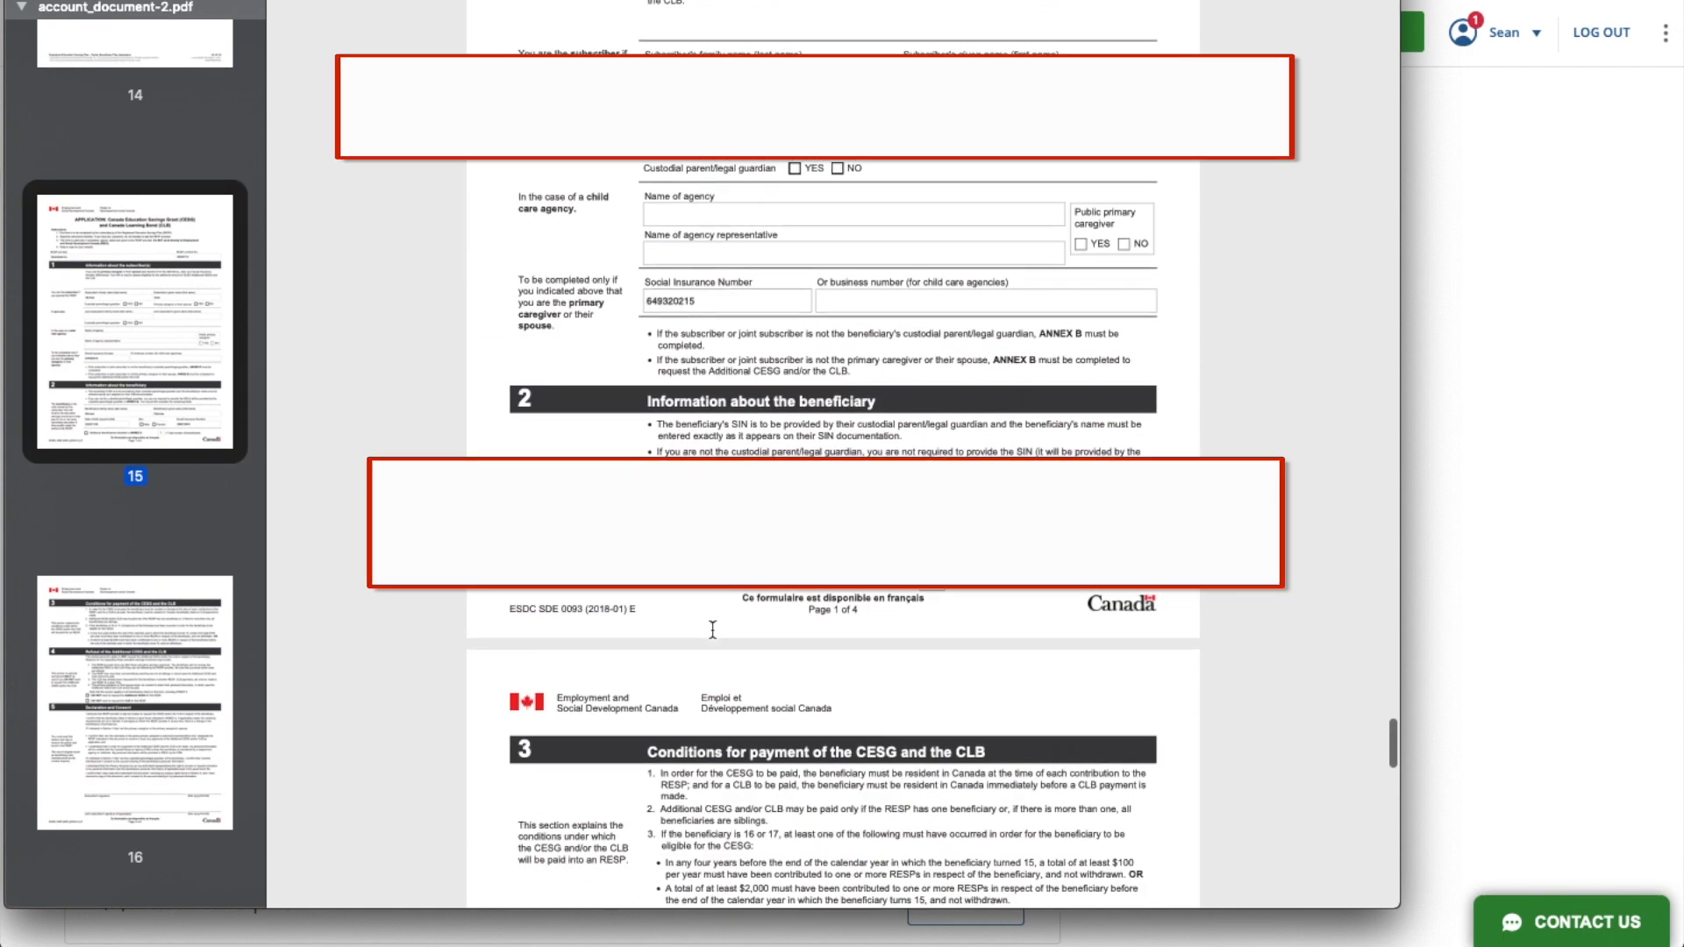
scroll(712, 629, "up", 3)
scroll(713, 629, "down", 7)
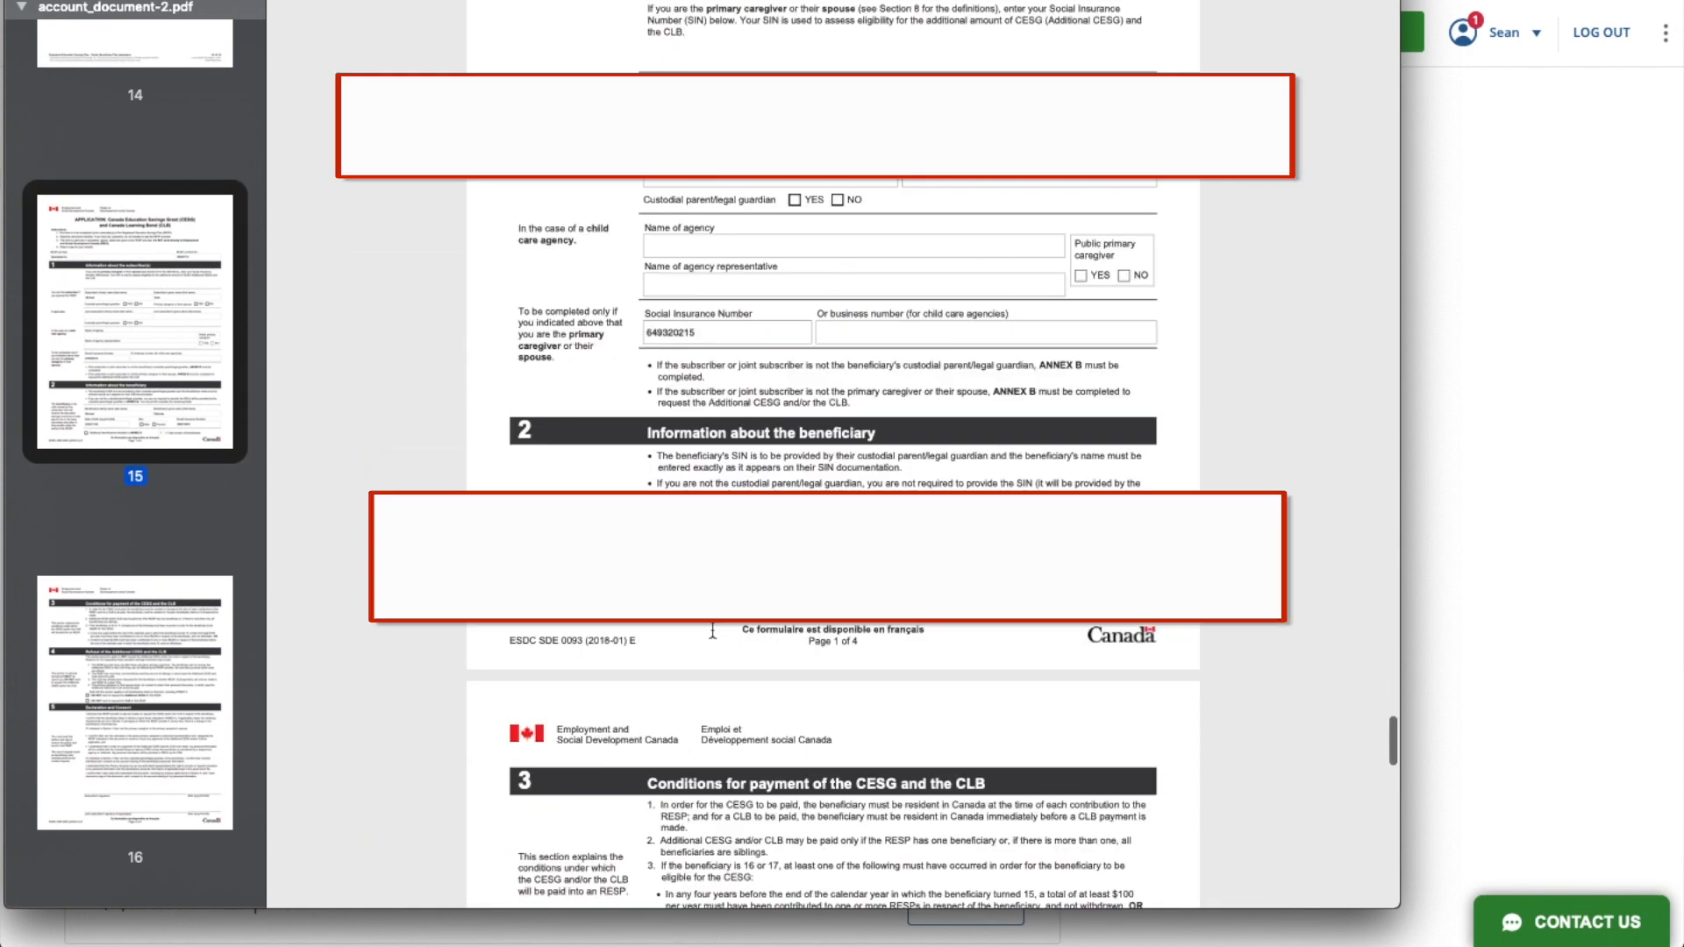
scroll(713, 630, "down", 3)
scroll(714, 628, "down", 6)
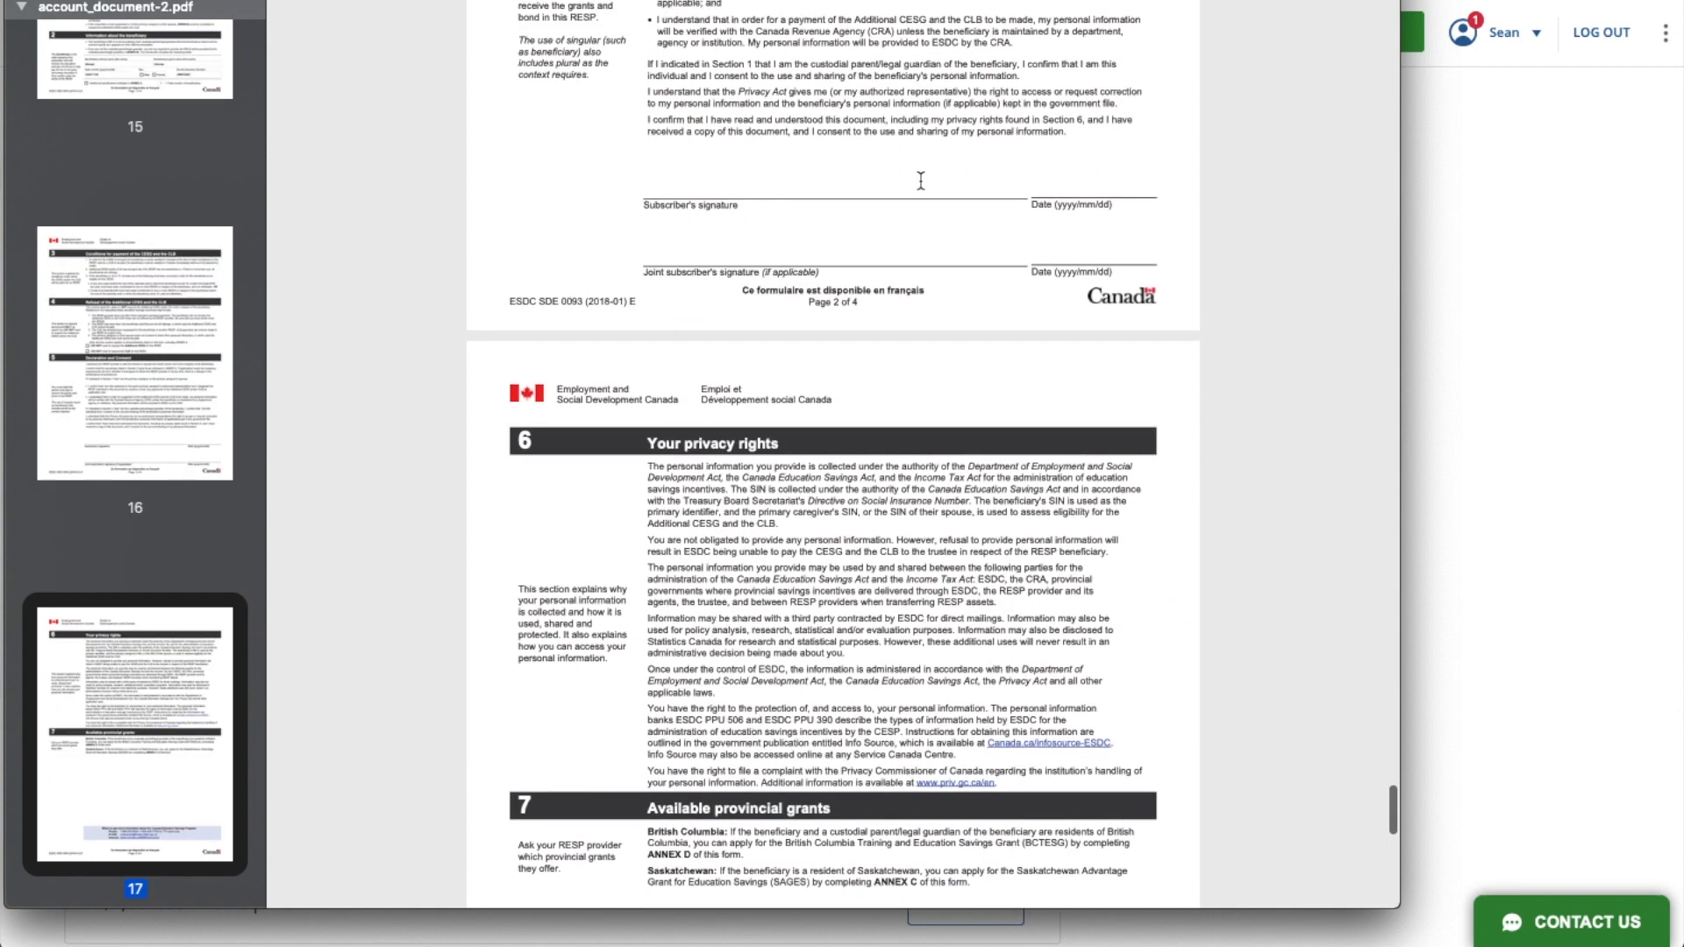
key("super+w")
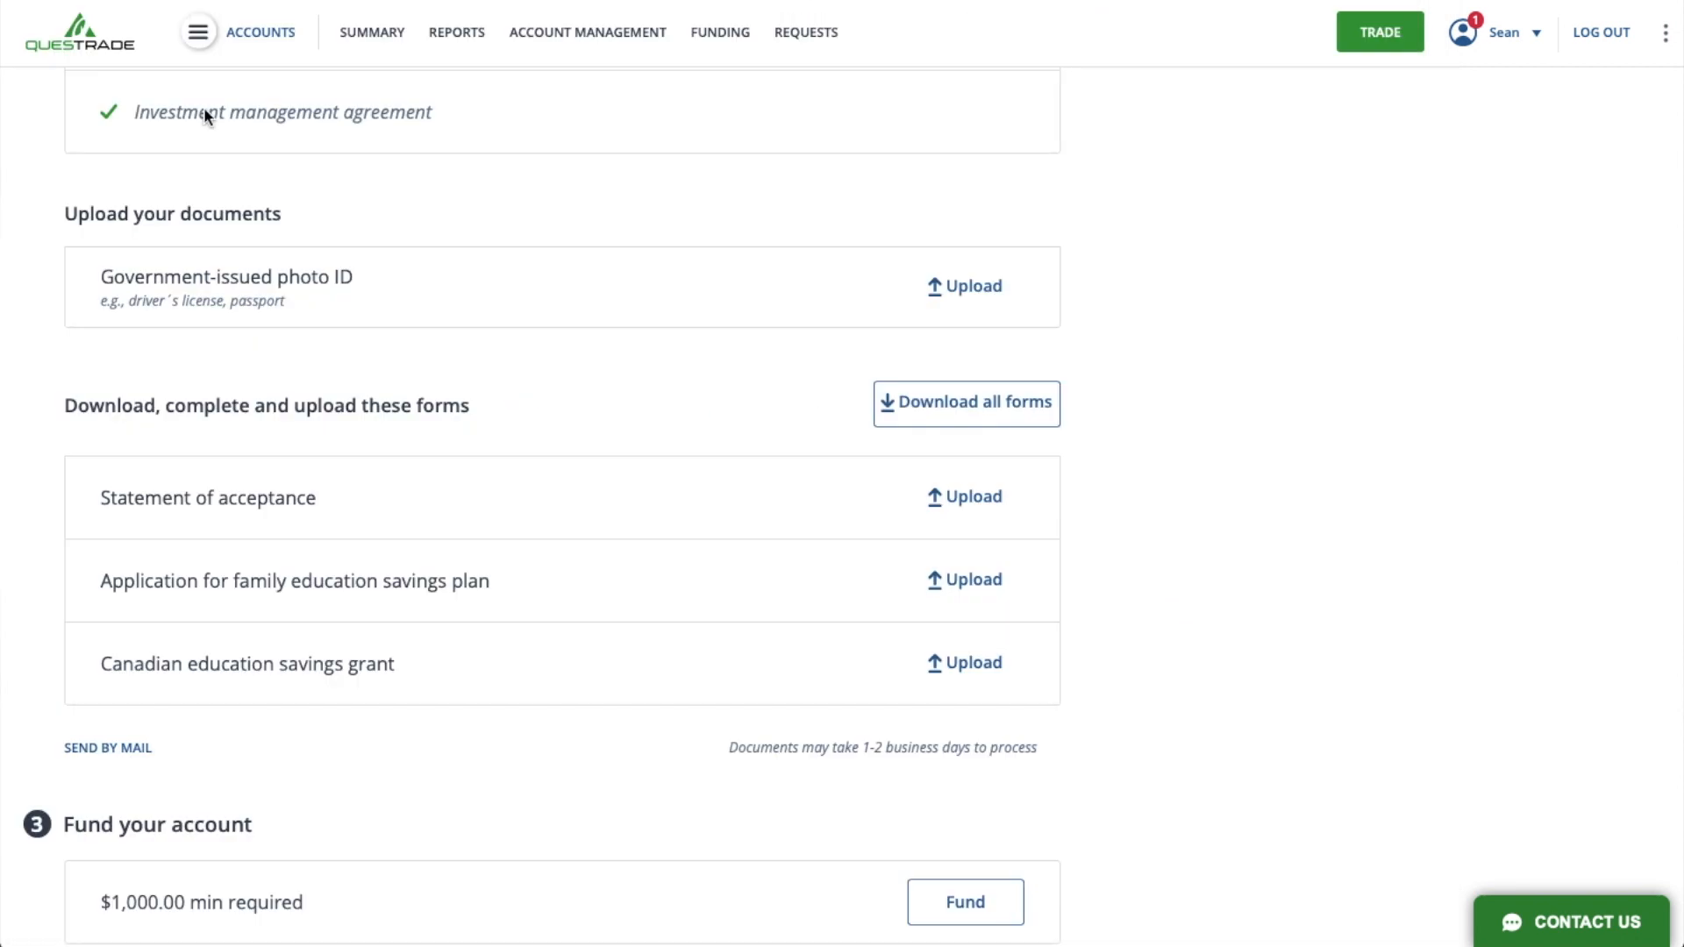
- Upload Statement of Acceptance_SM.pdf for the Statement of acceptance requirement, with the document name statement of acceptance
left_click(972, 496)
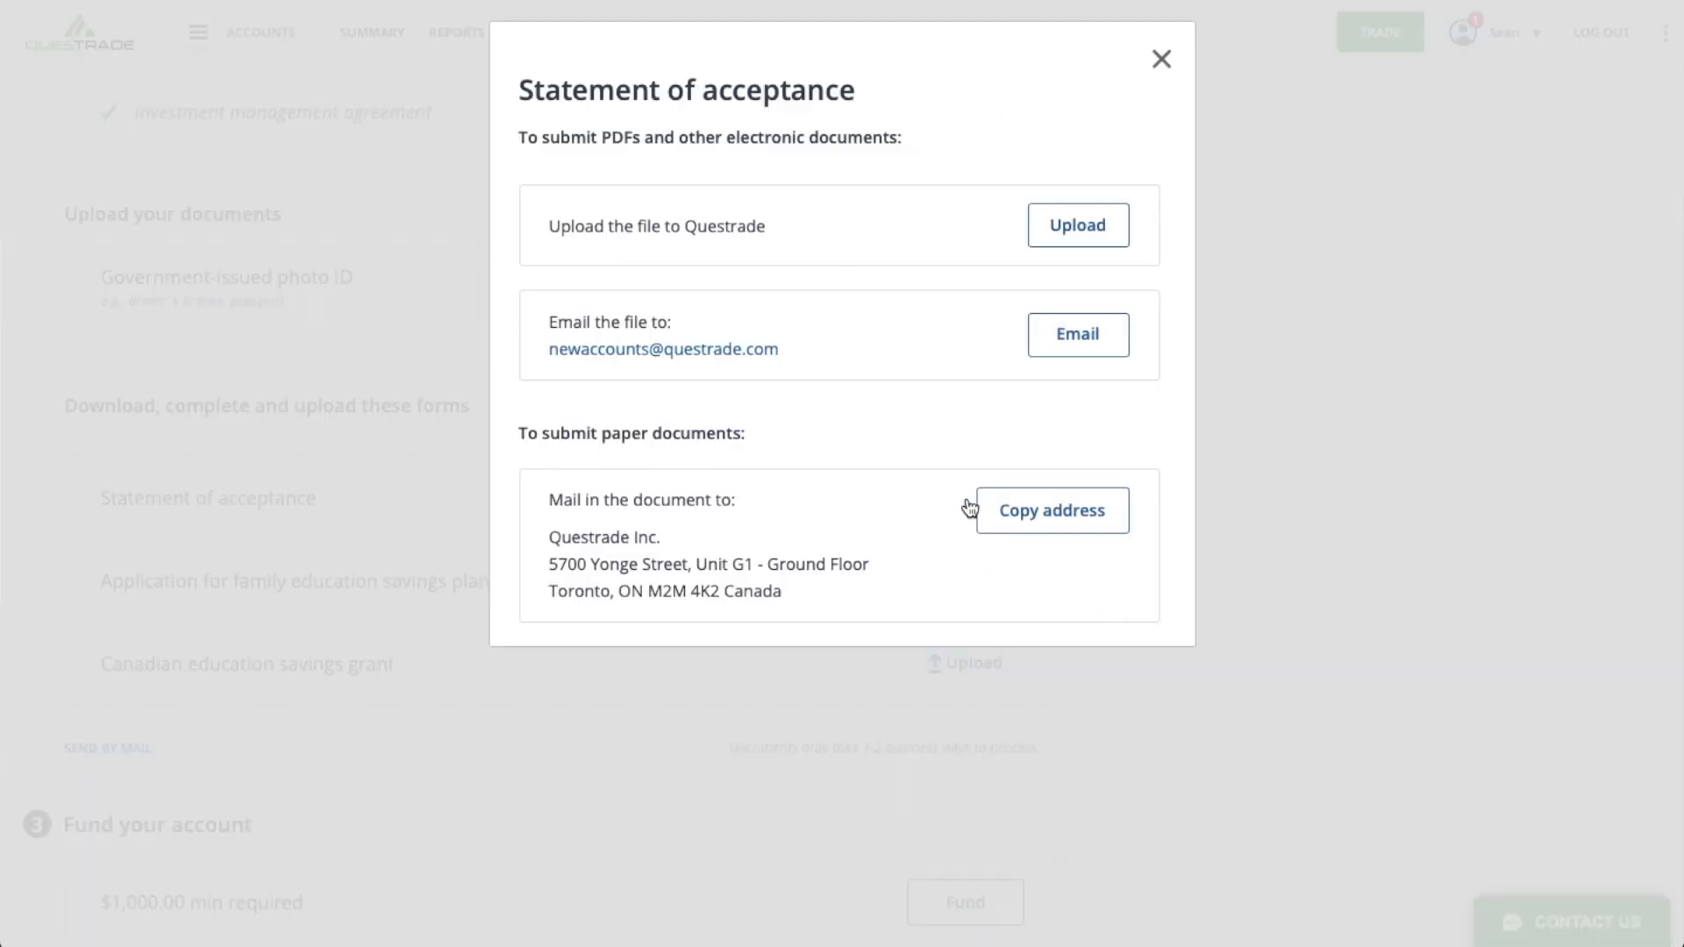
left_click(1084, 226)
left_click(210, 717)
type("statement of acceptance")
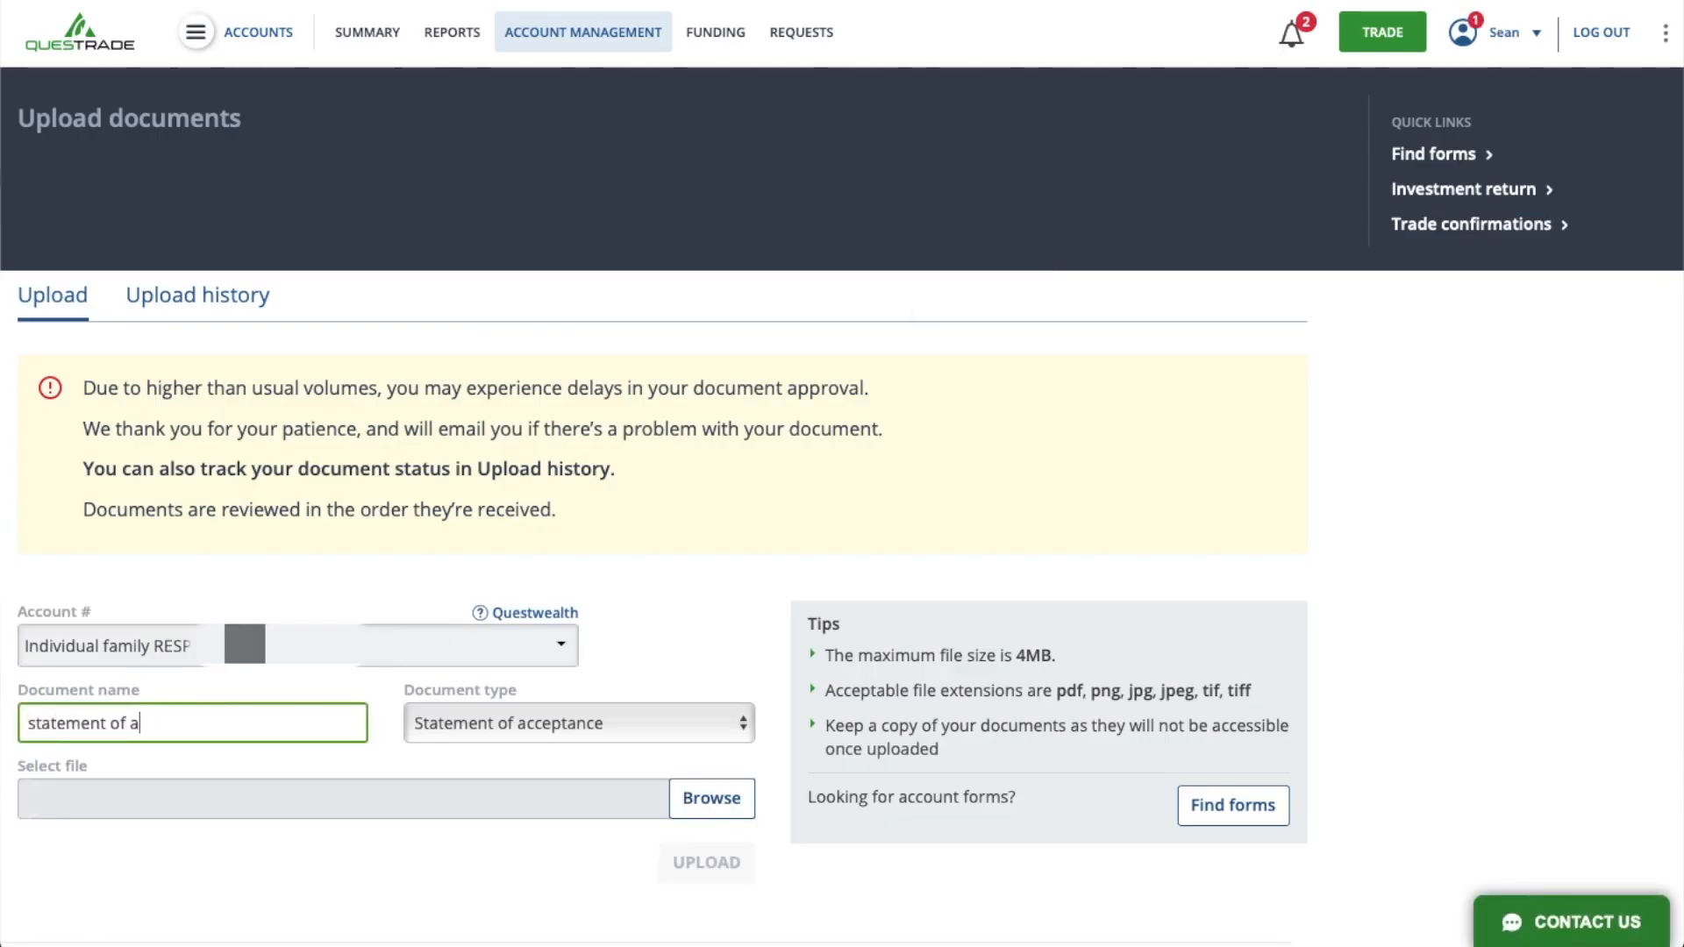
left_click(728, 804)
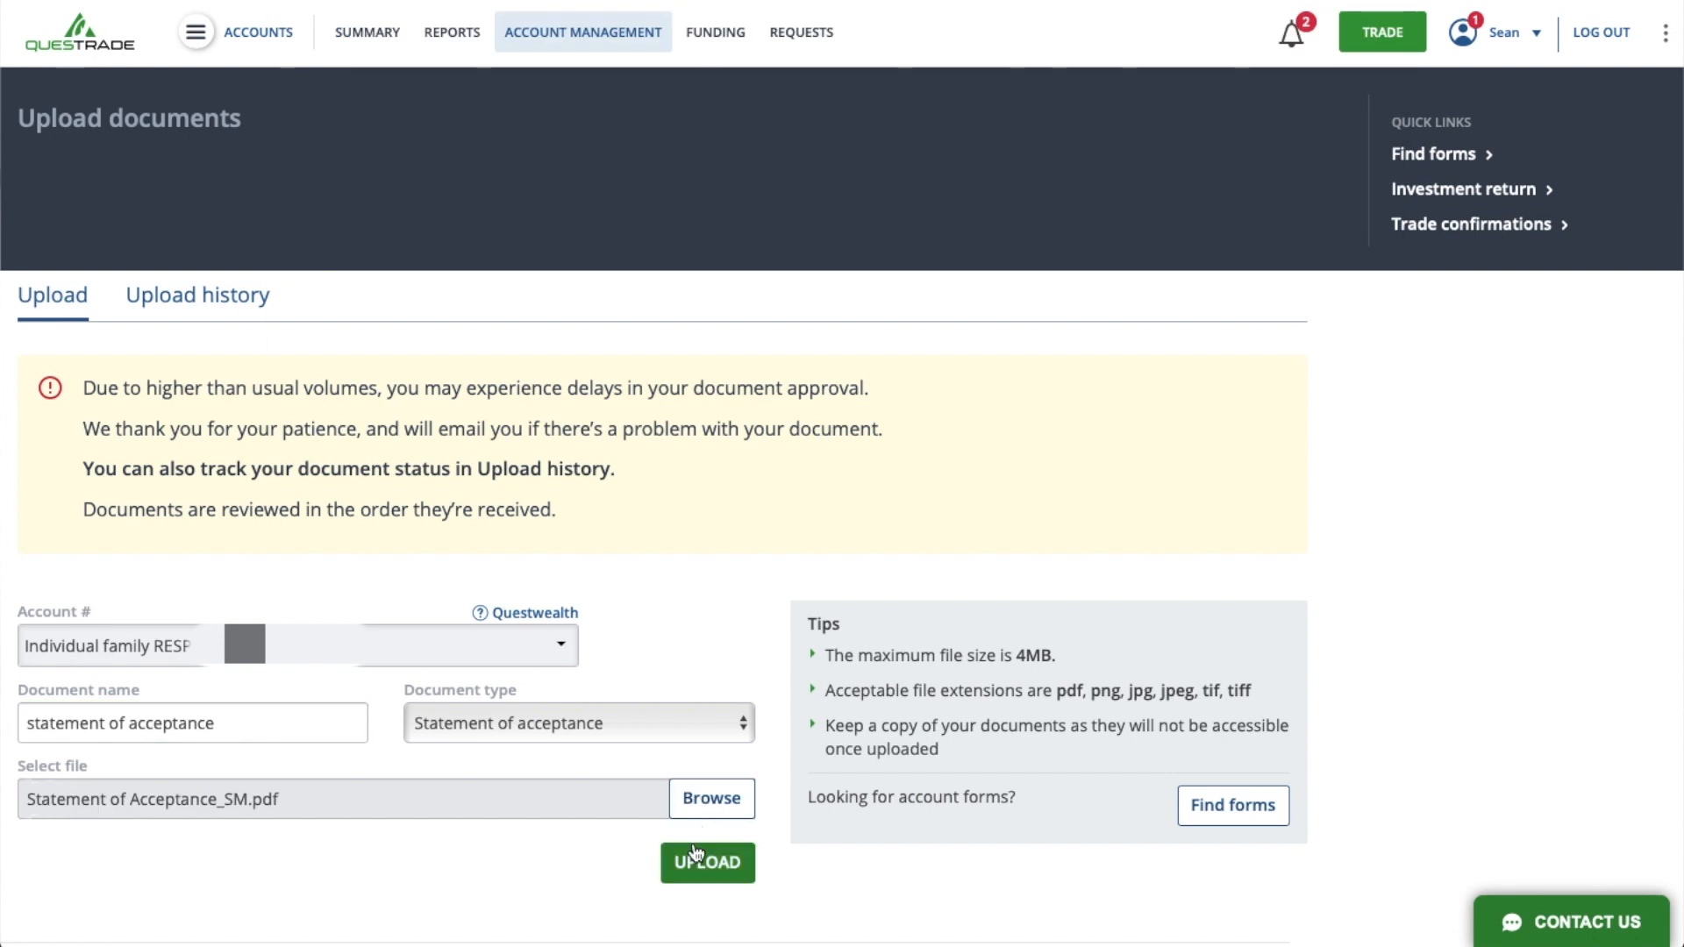
left_click(699, 855)
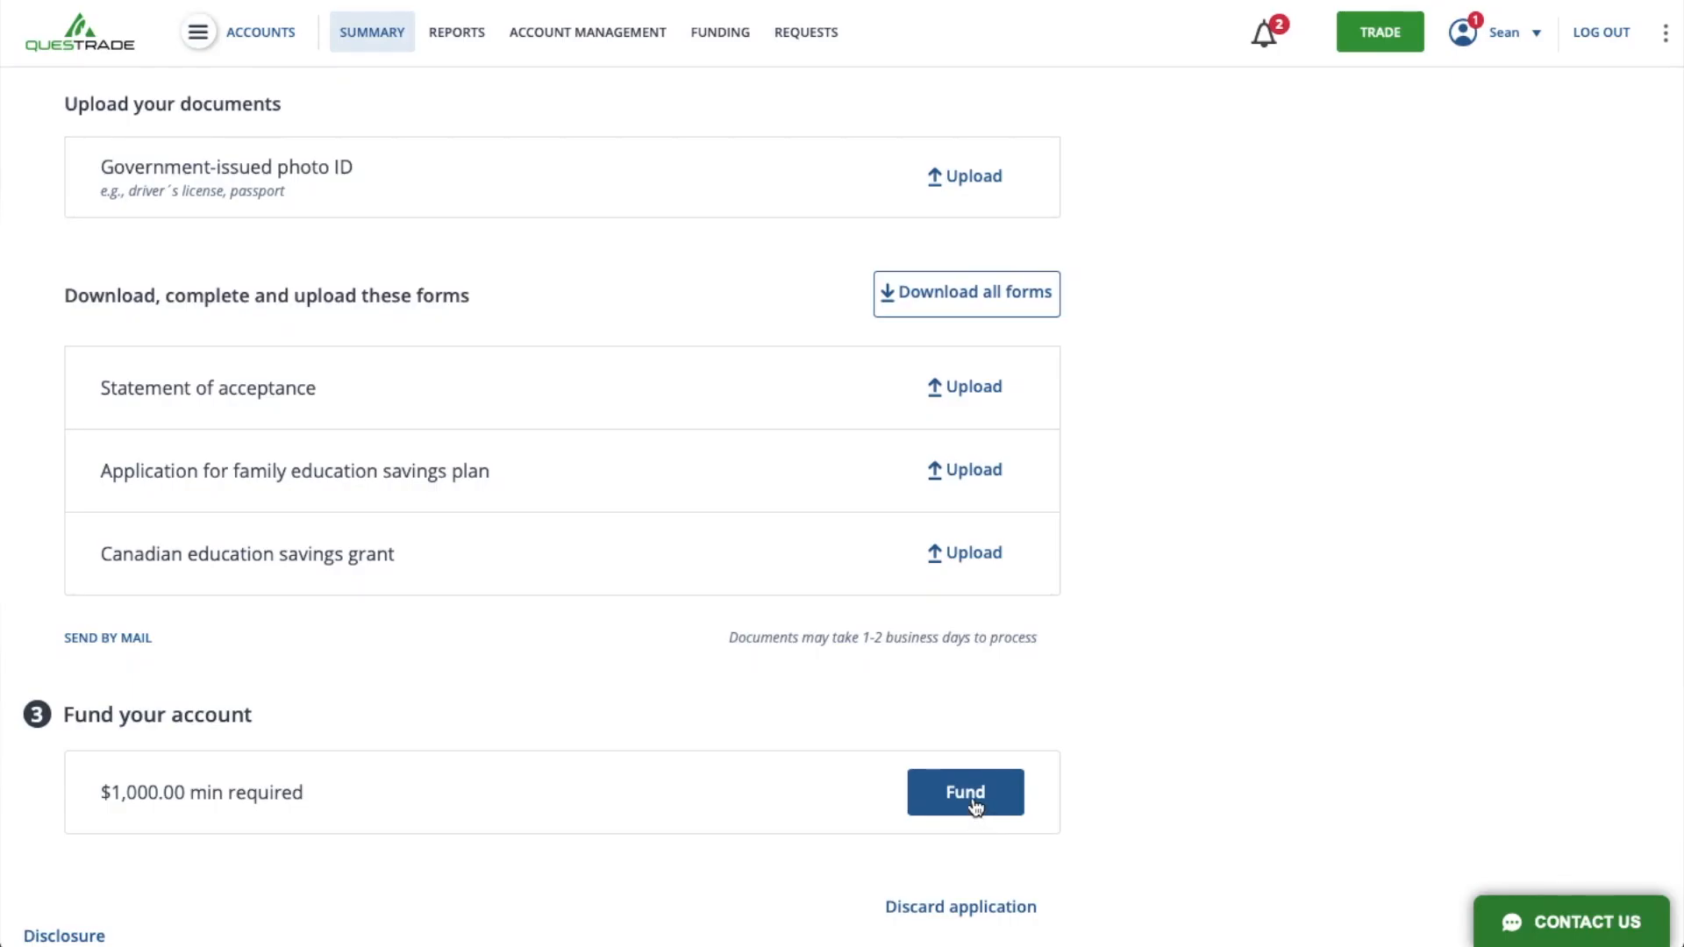
- Start funding the account by pre-authorized deposit and choose the saved bank account as the source
left_click(972, 798)
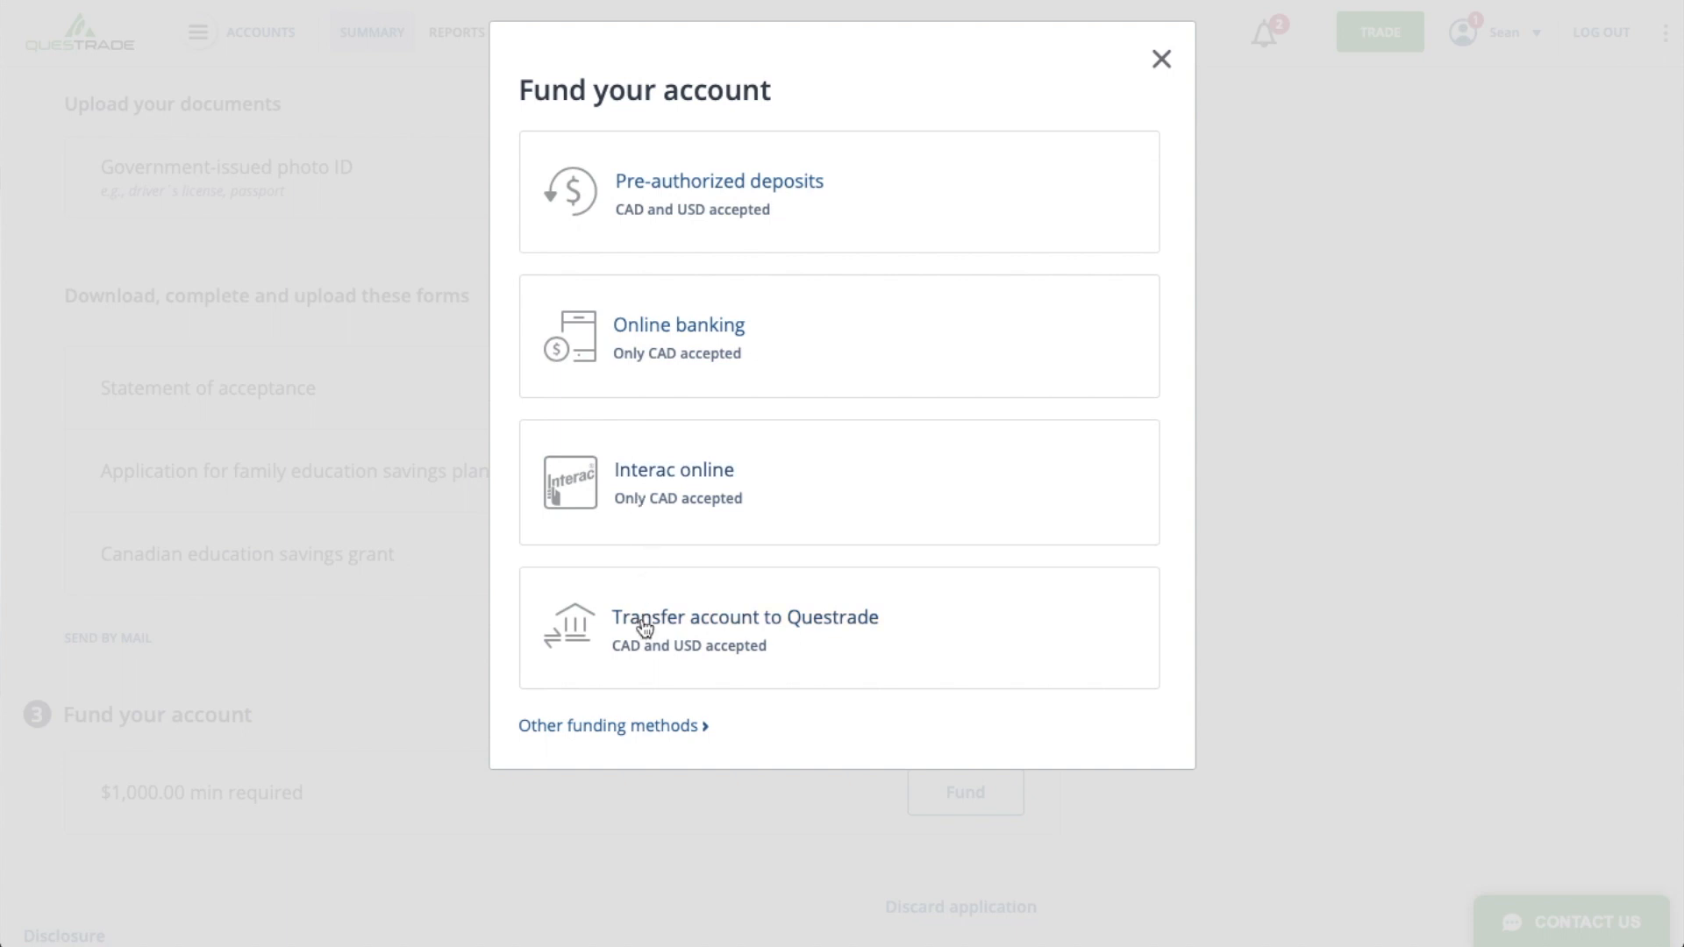
left_click(764, 176)
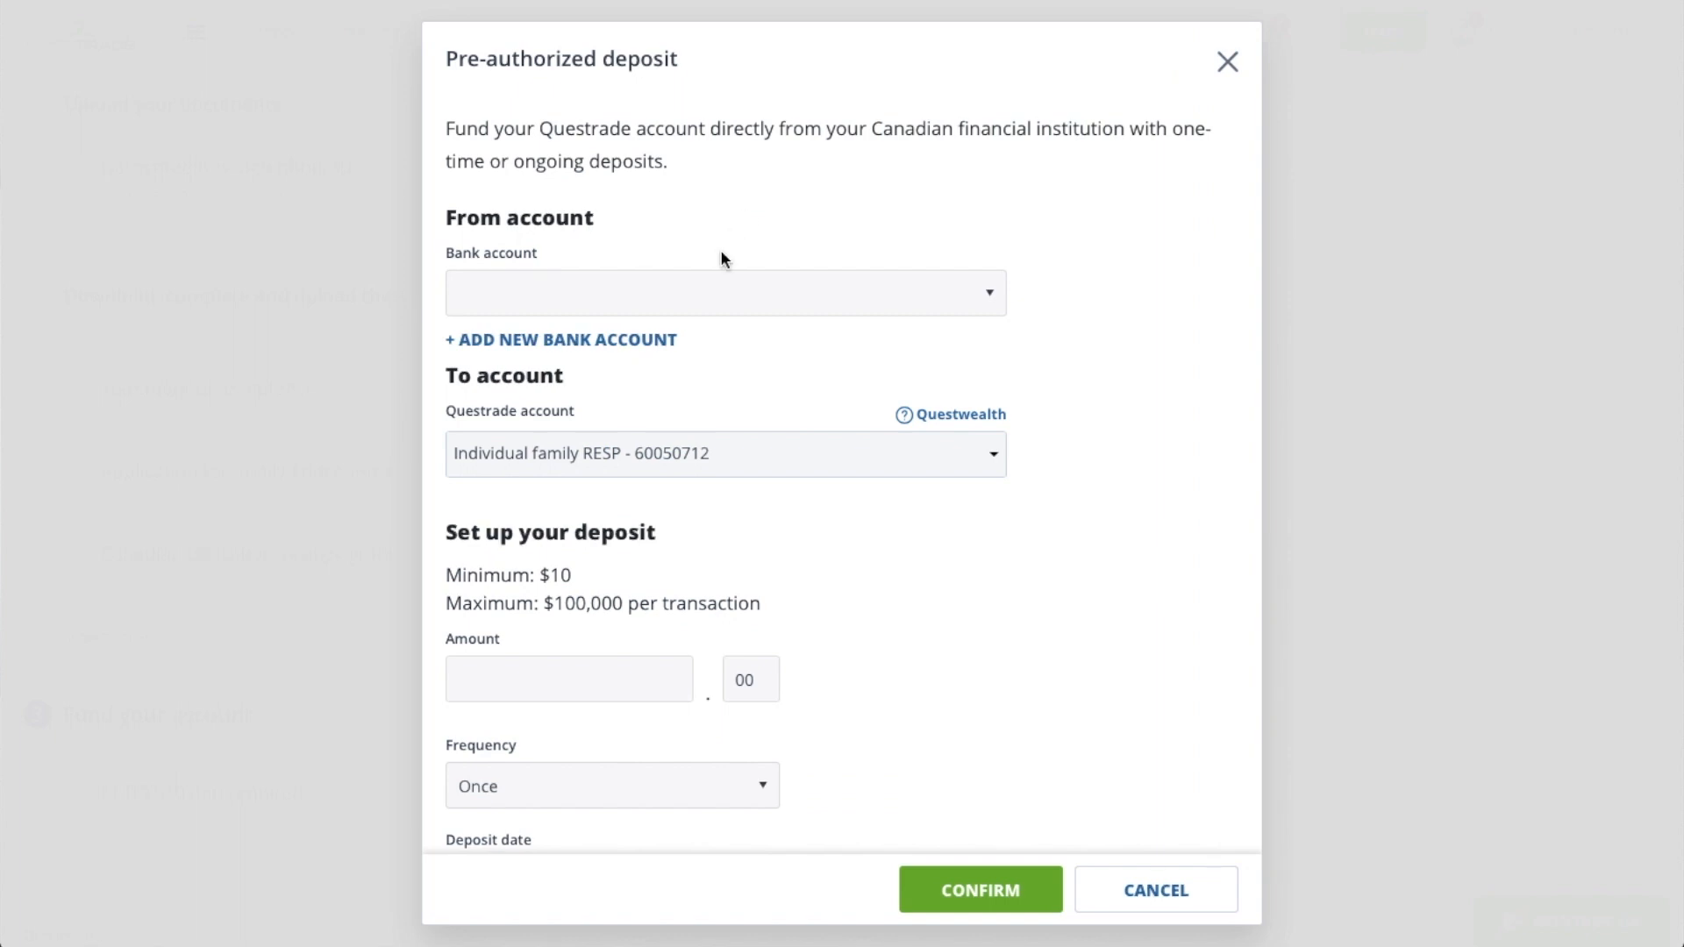
left_click(692, 295)
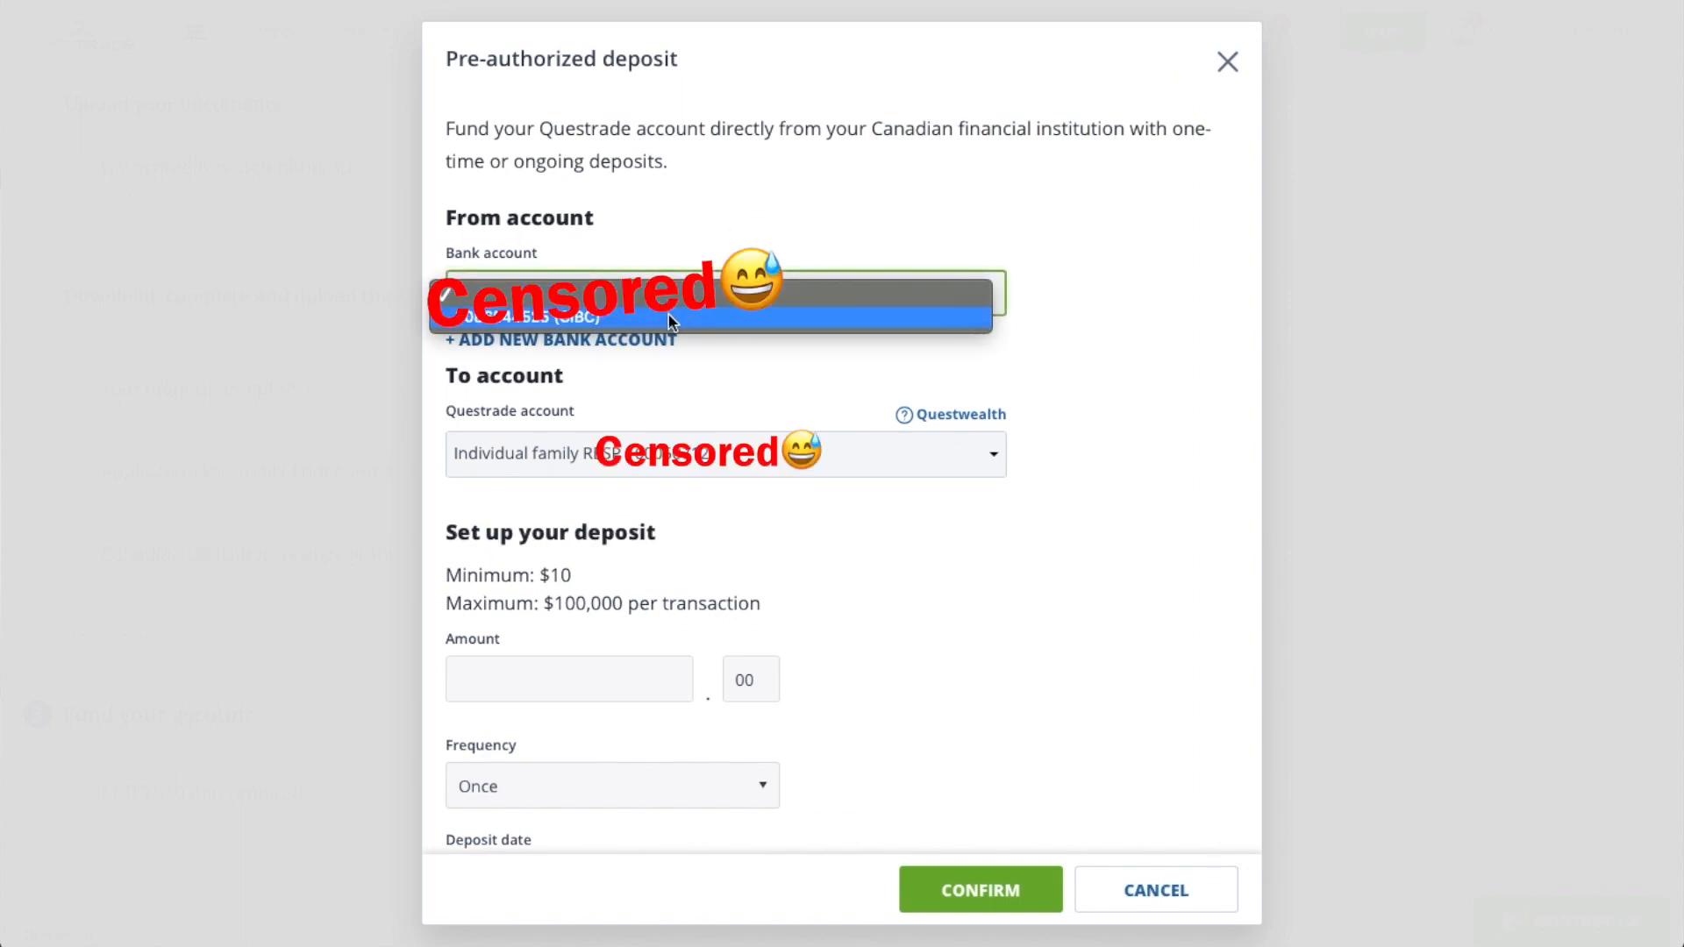
left_click(671, 321)
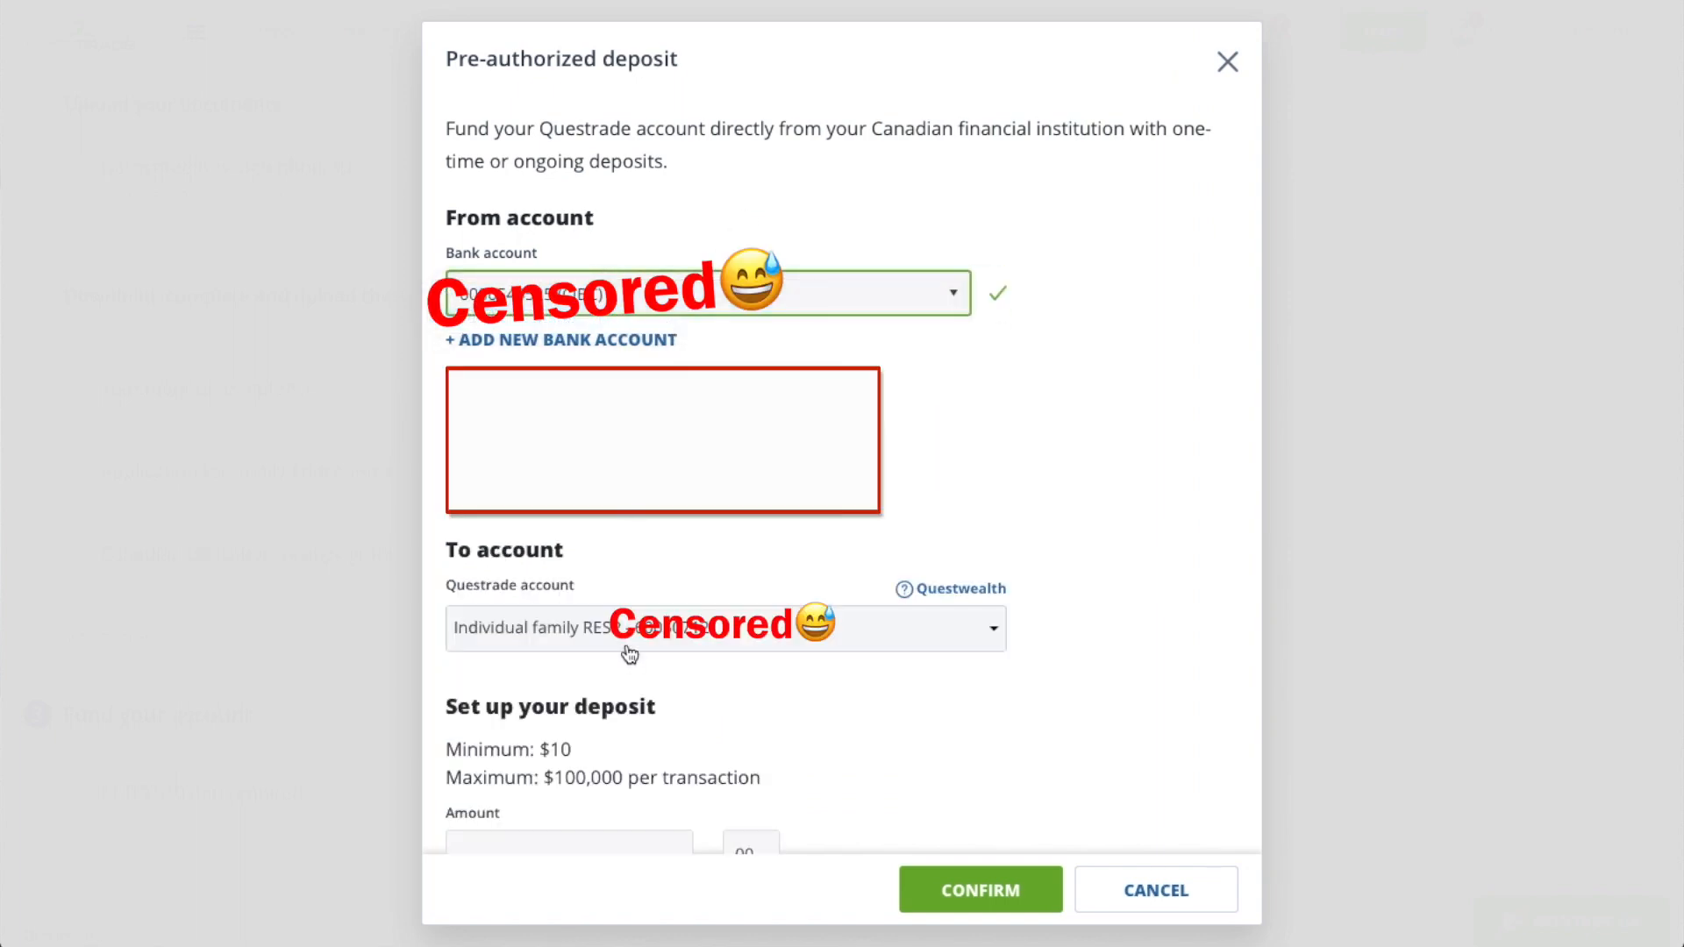
- Set up and confirm a one-time deposit of $2500 into the individual family RESP, dated 17/12/2020
scroll(628, 651, "down", 3)
left_click(597, 581)
type("2500")
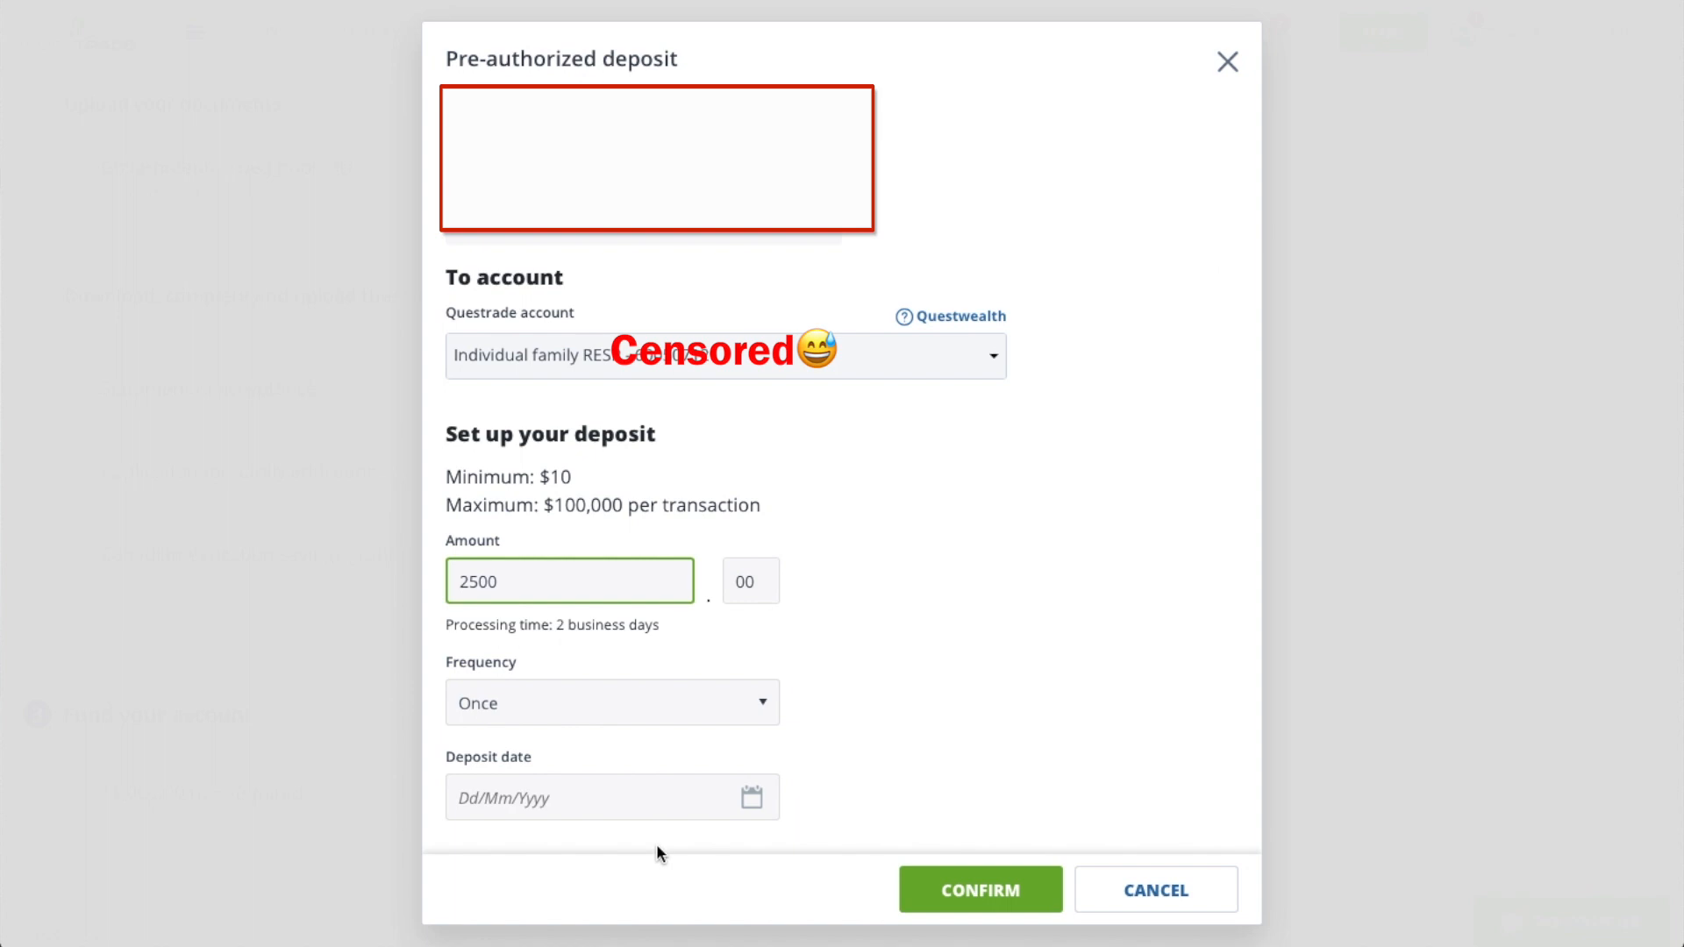
left_click(539, 804)
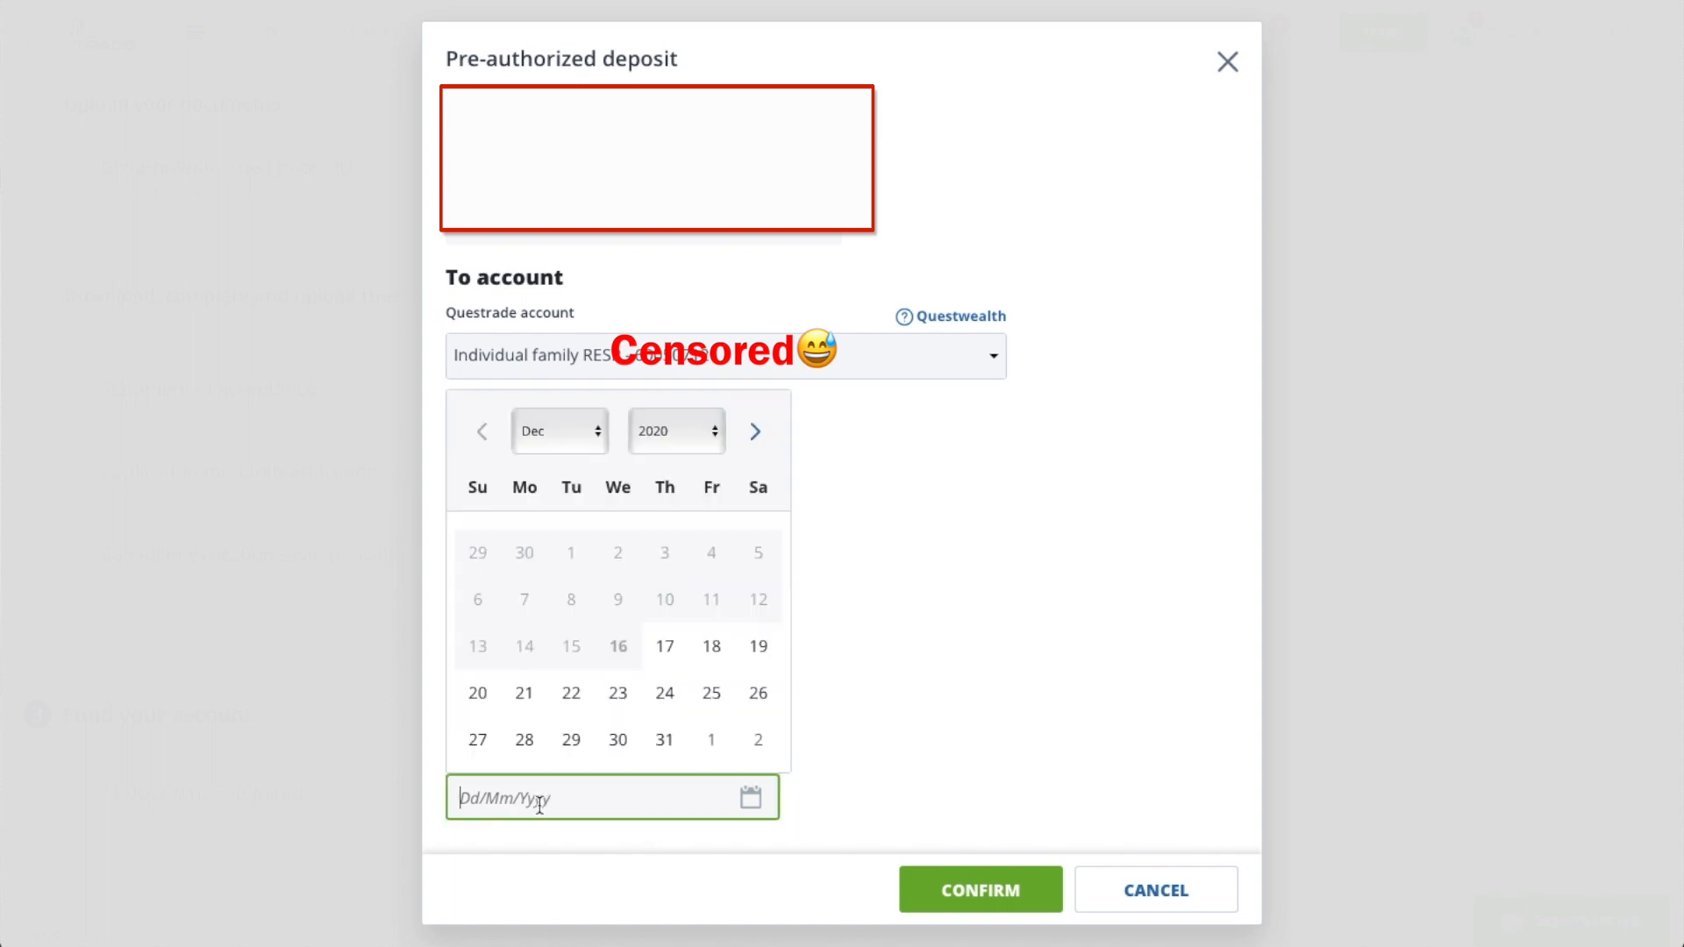
left_click(667, 647)
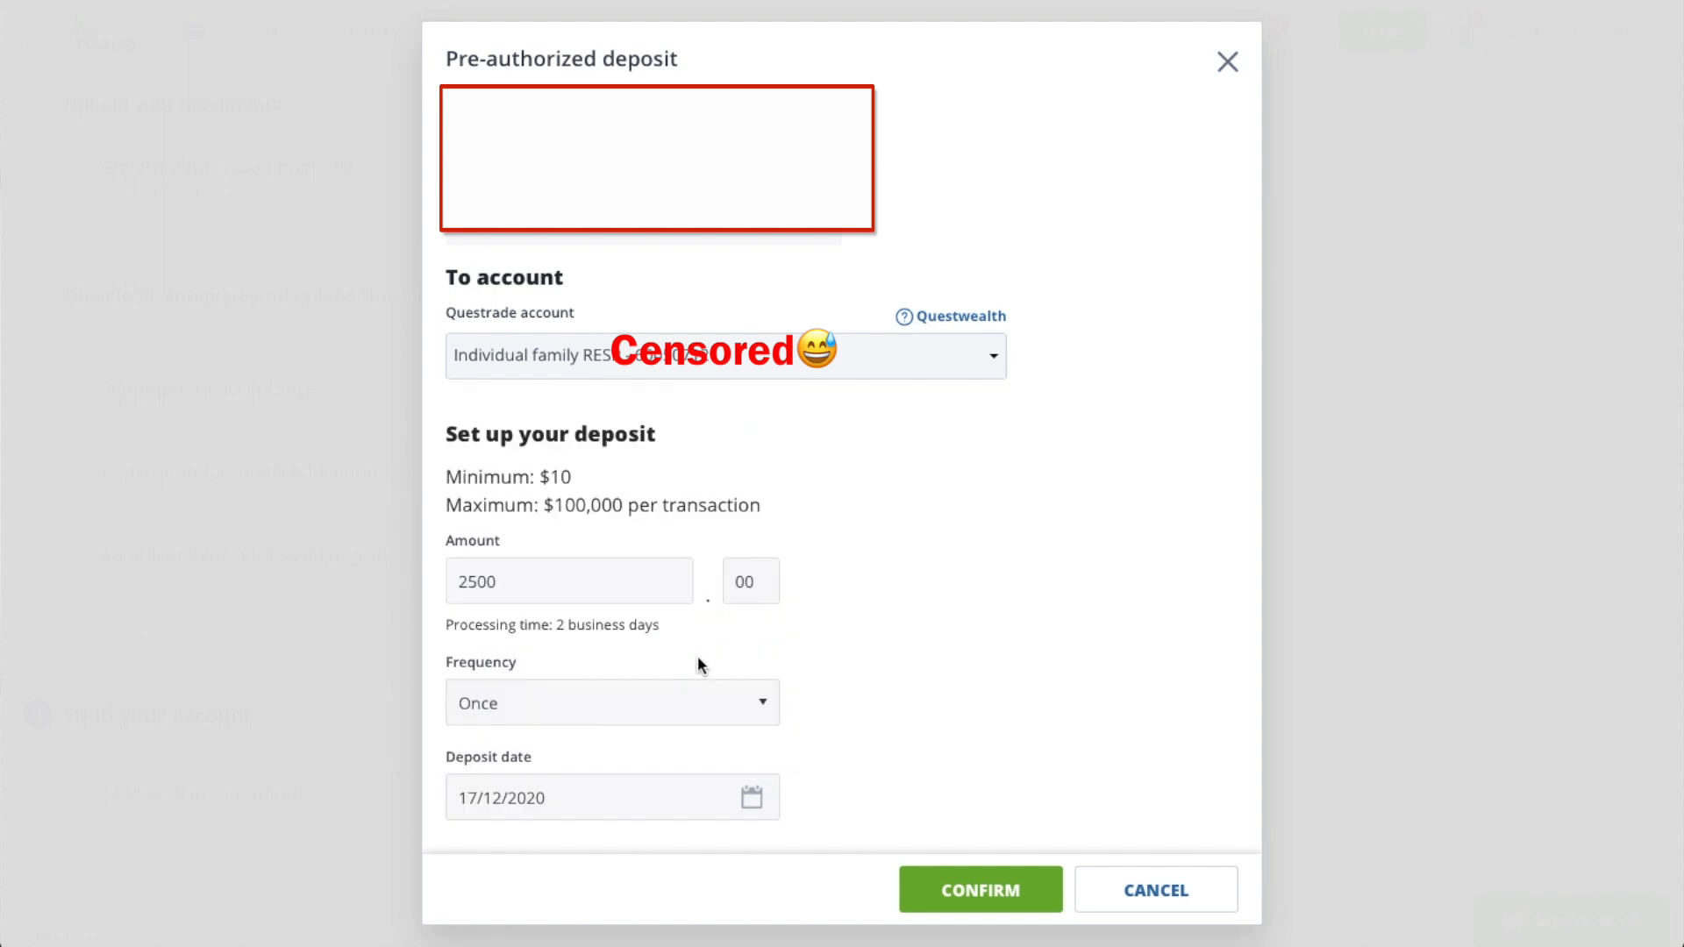
left_click(1007, 892)
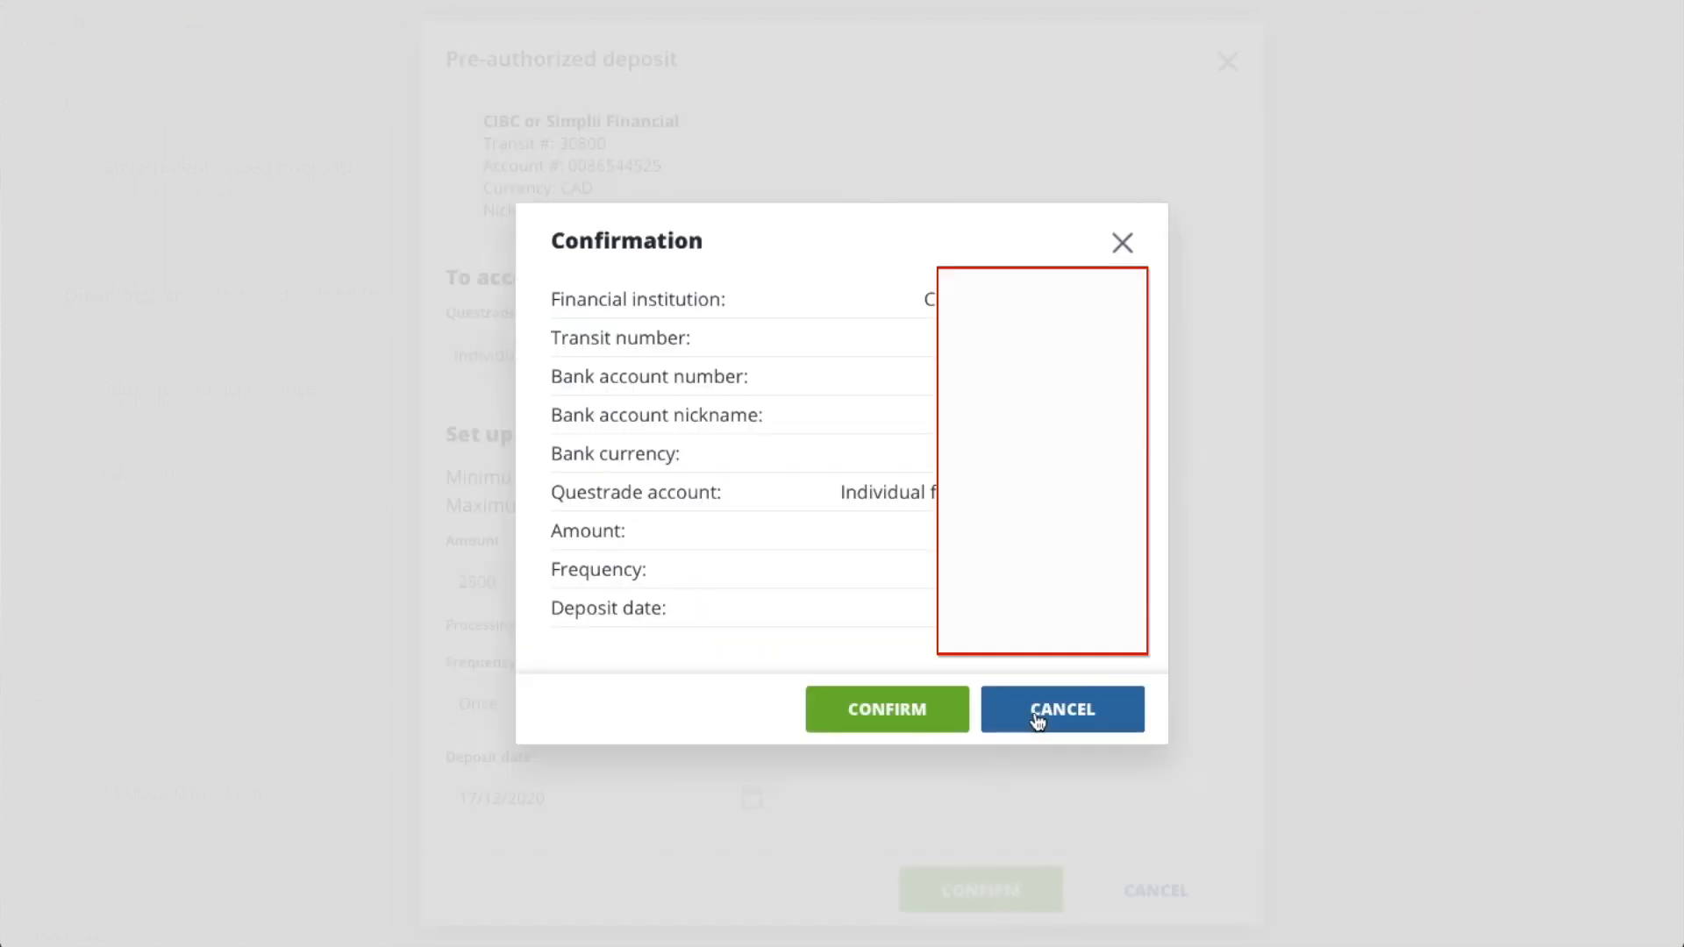
left_click(895, 711)
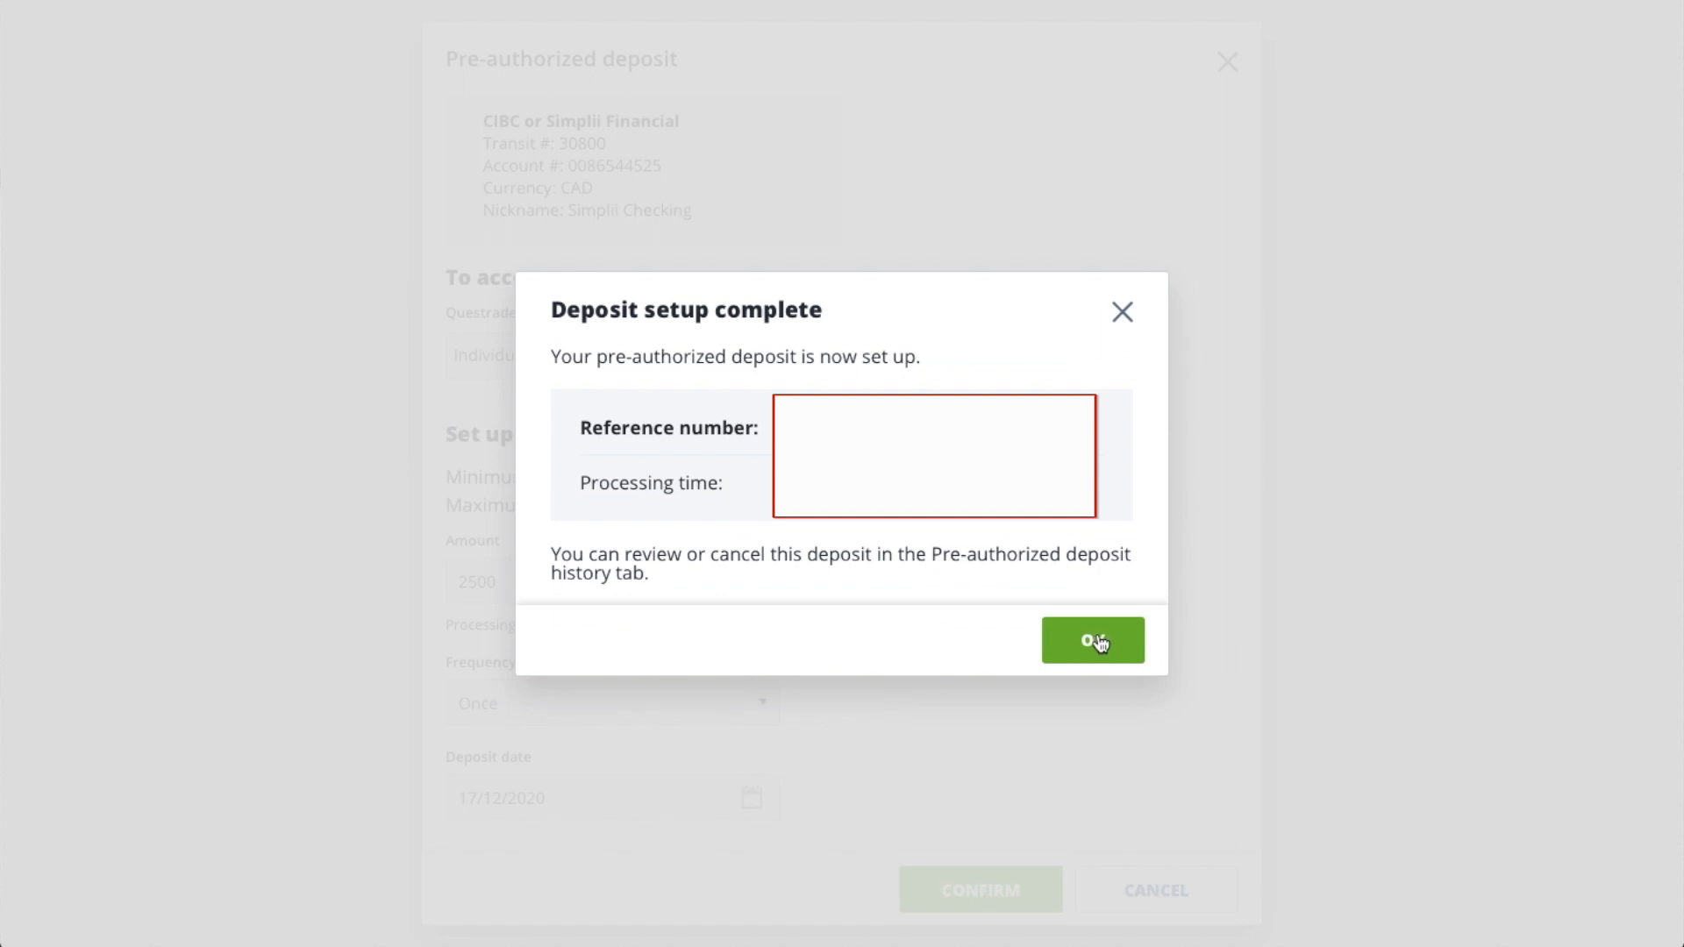
left_click(1099, 643)
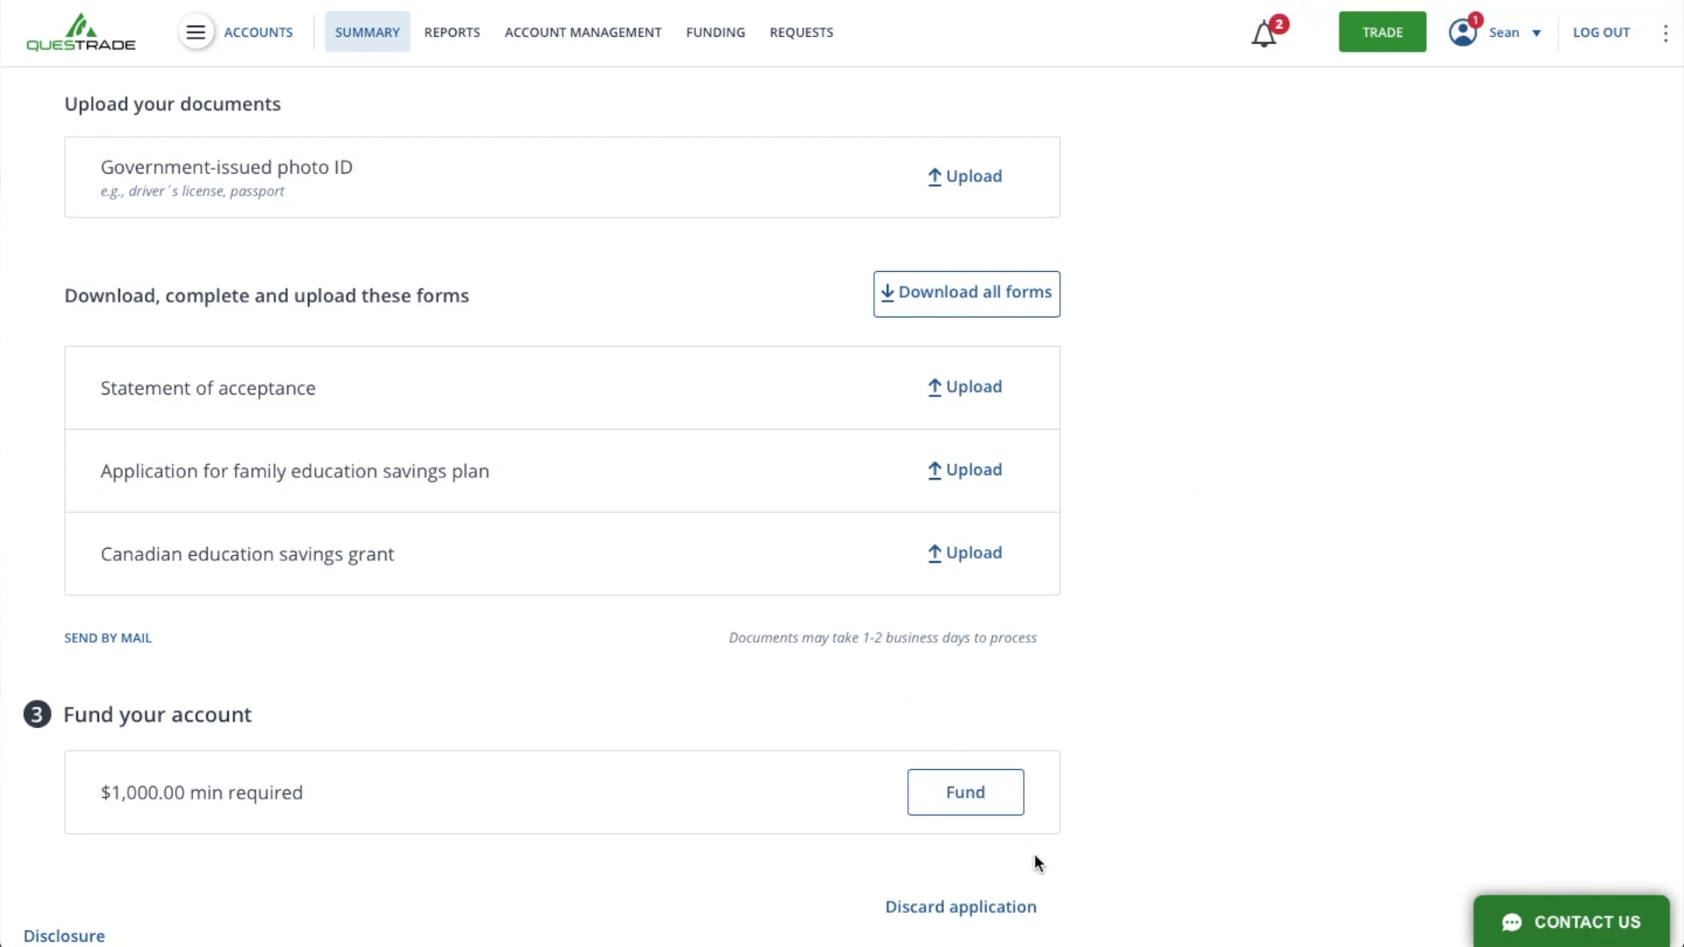
- Look over the account-opening checklist and go back from it to the previous page
scroll(1034, 854, "down", 1)
scroll(1034, 854, "up", 1)
scroll(1034, 854, "up", 9)
scroll(1034, 855, "down", 1)
scroll(1034, 854, "up", 1)
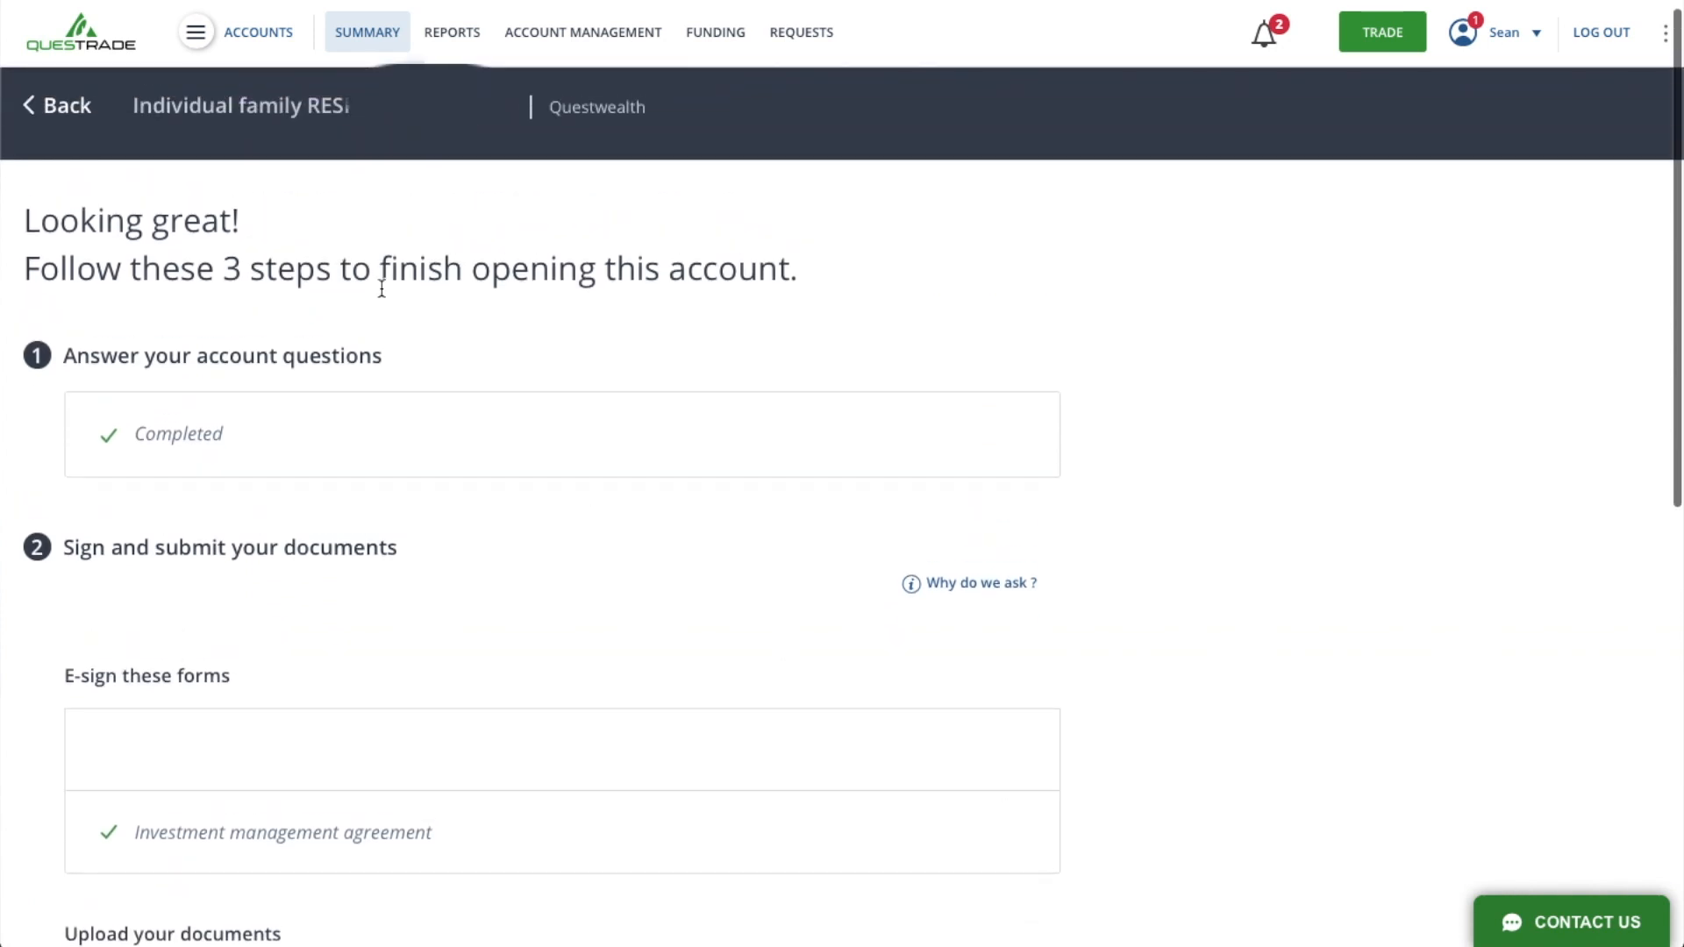
left_click(58, 110)
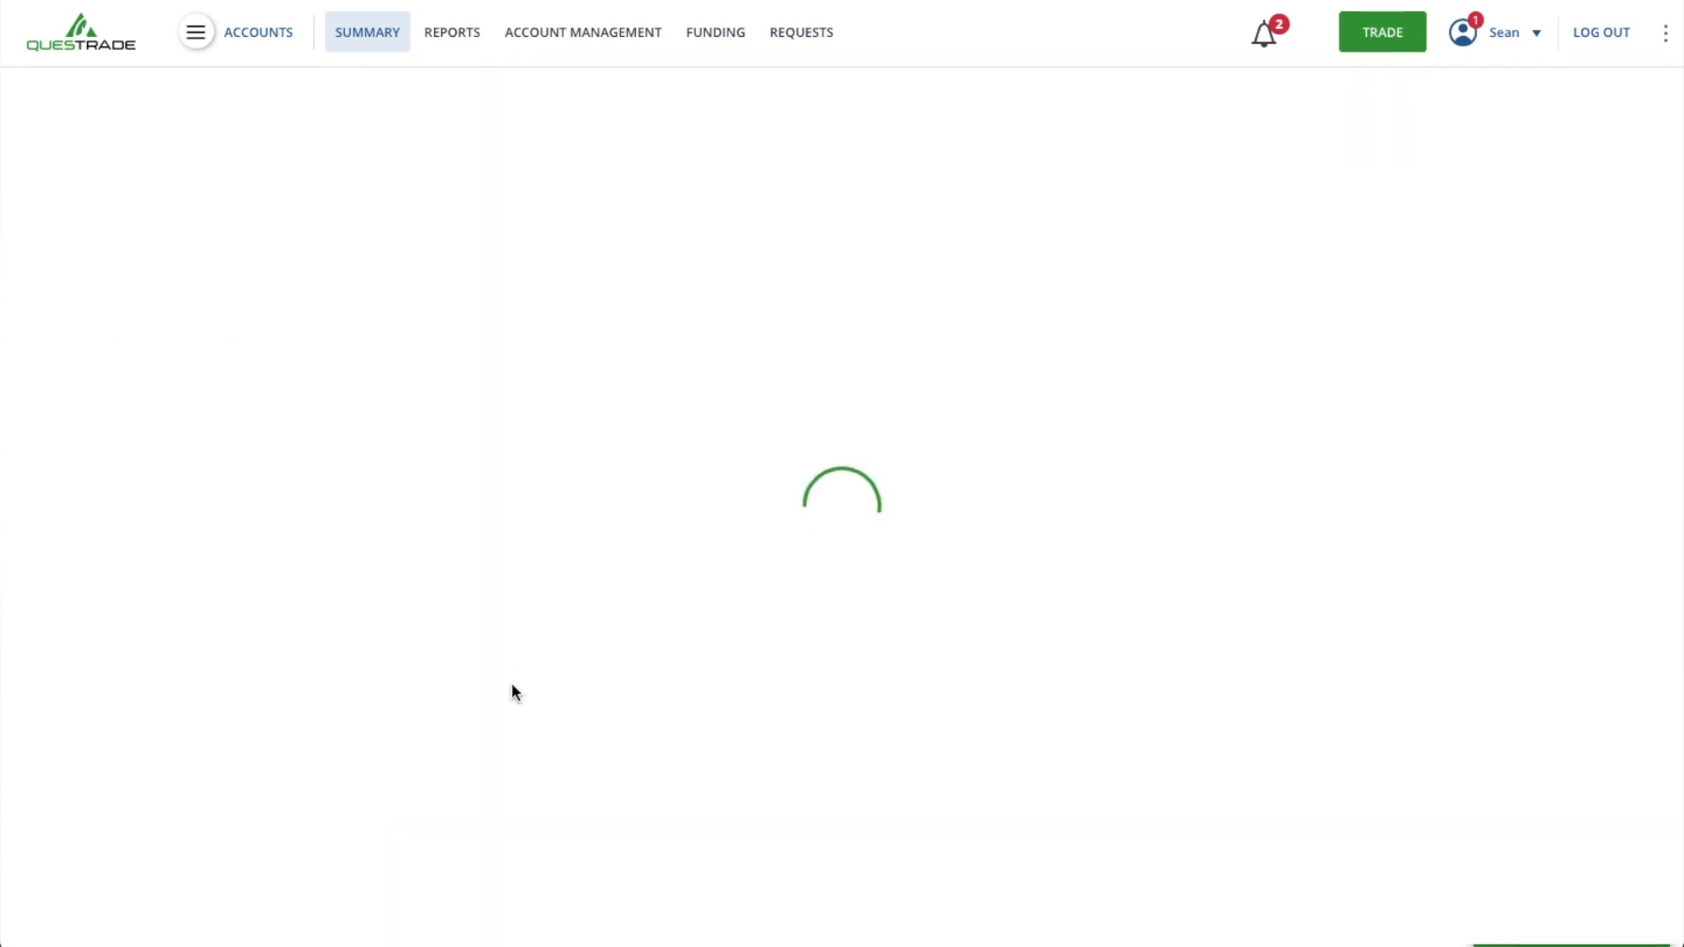